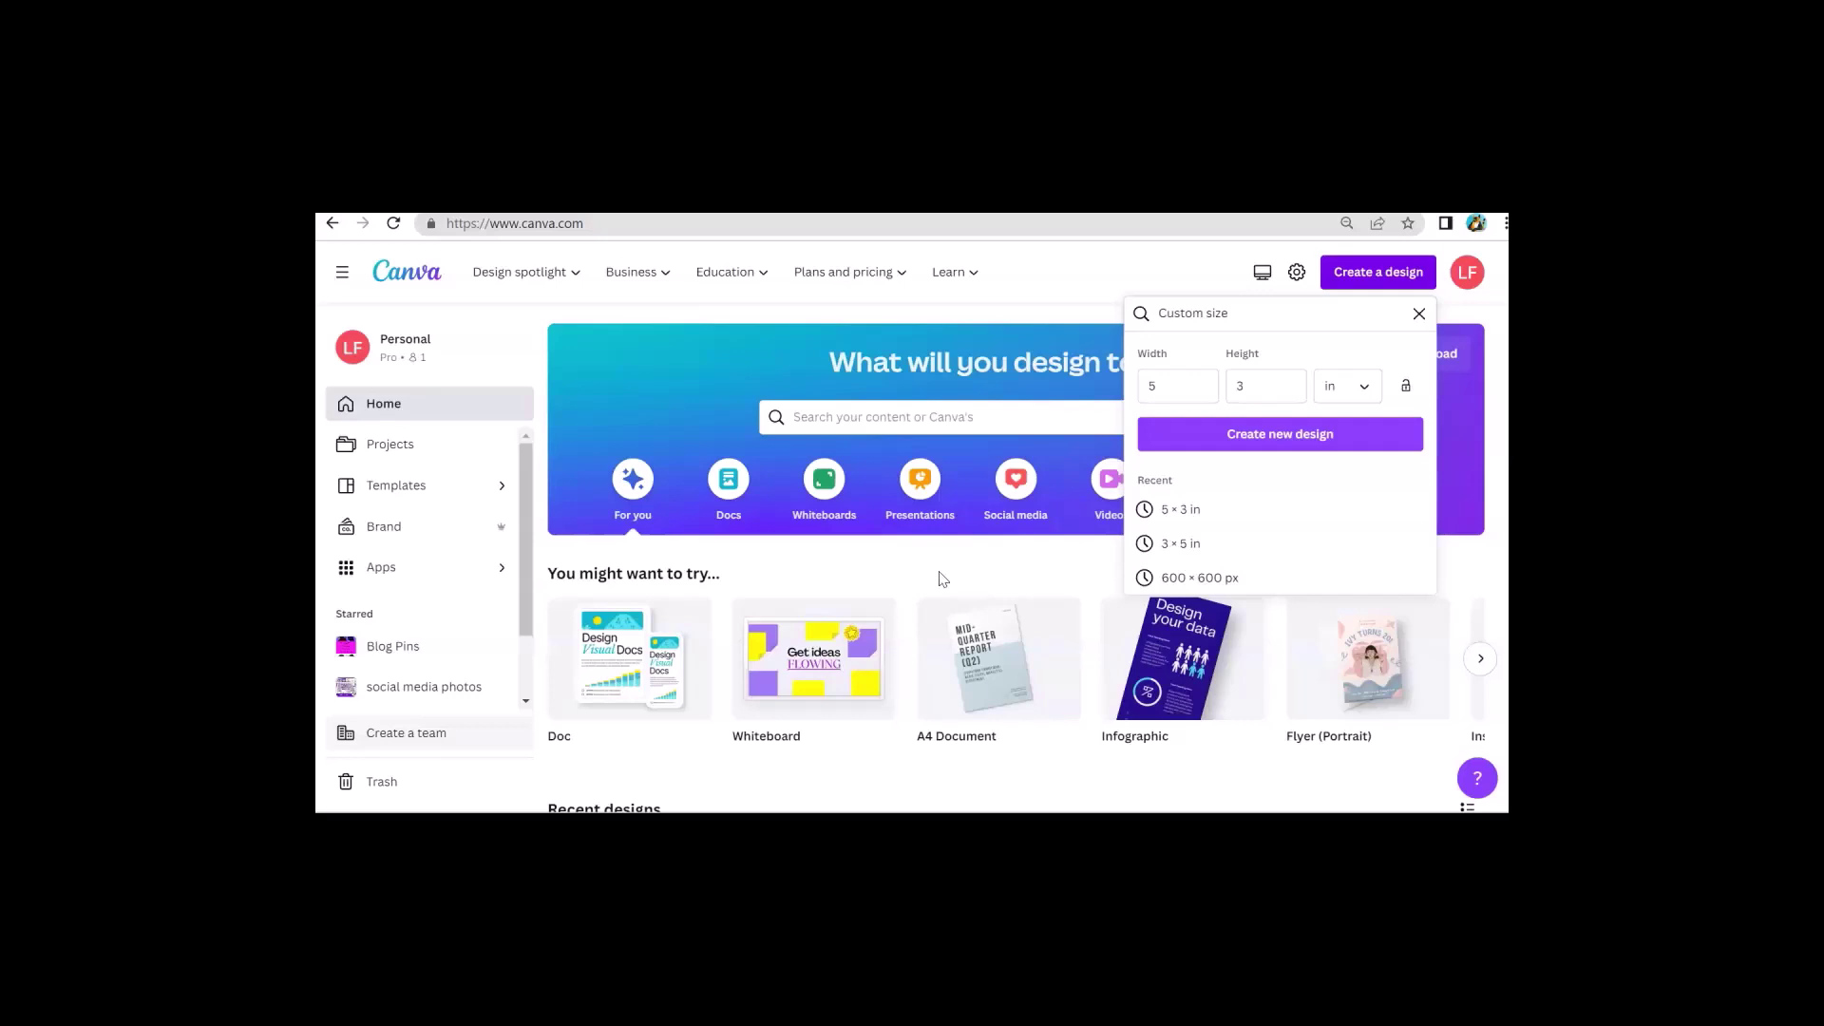
Pick the 5 × 3 in size and create a blank design from it.
{"action": "left_click", "coordinate": [1216, 557]}
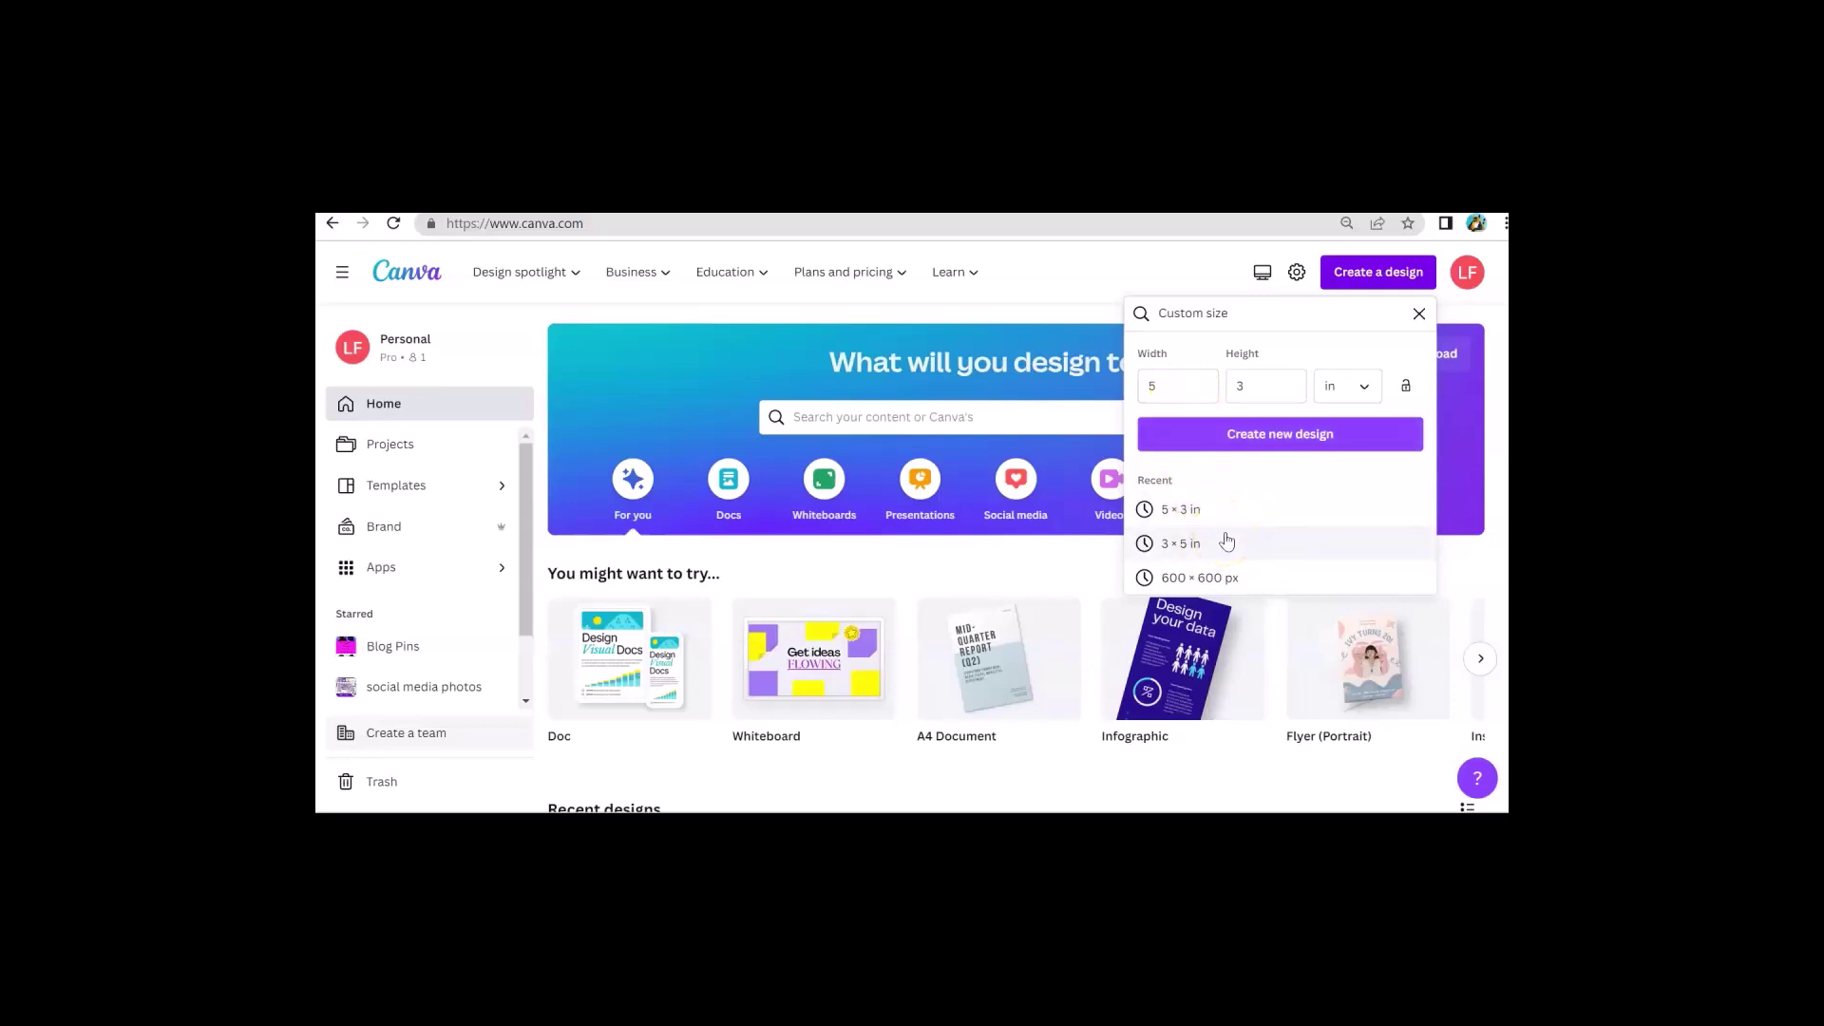
{"action": "left_click", "coordinate": [1178, 385]}
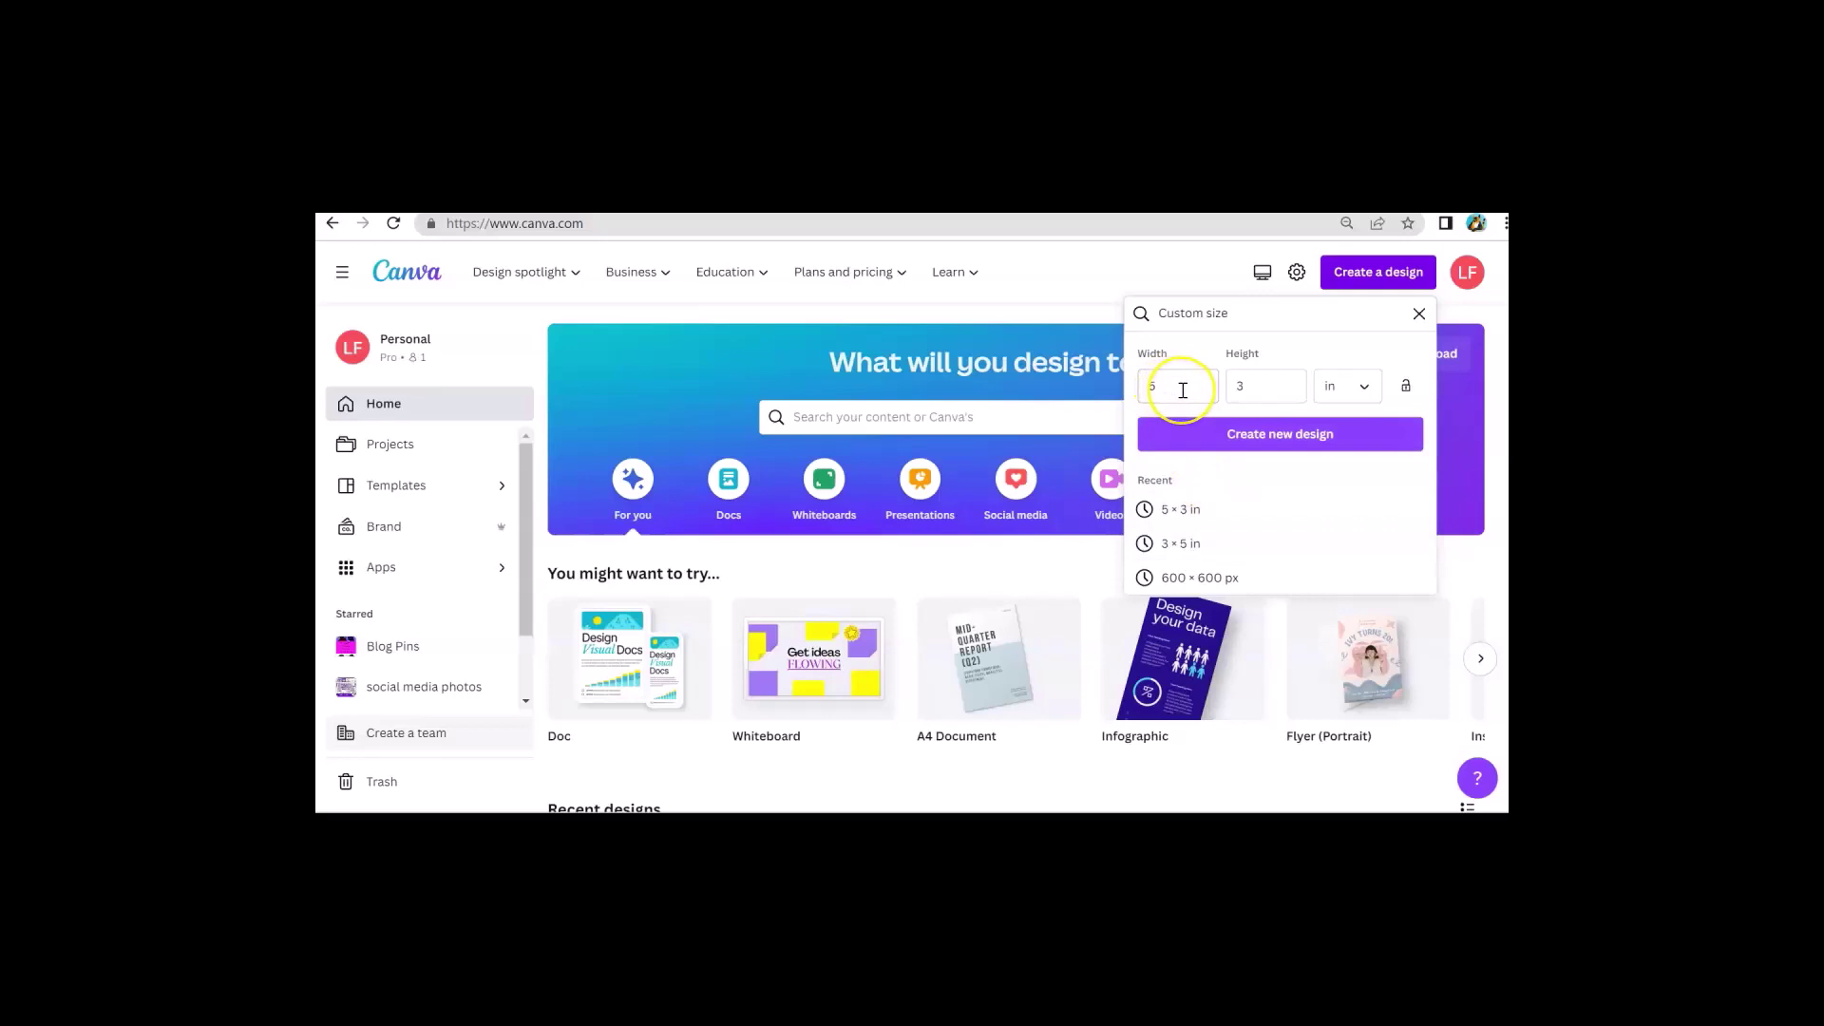
{"action": "left_click", "coordinate": [1255, 544]}
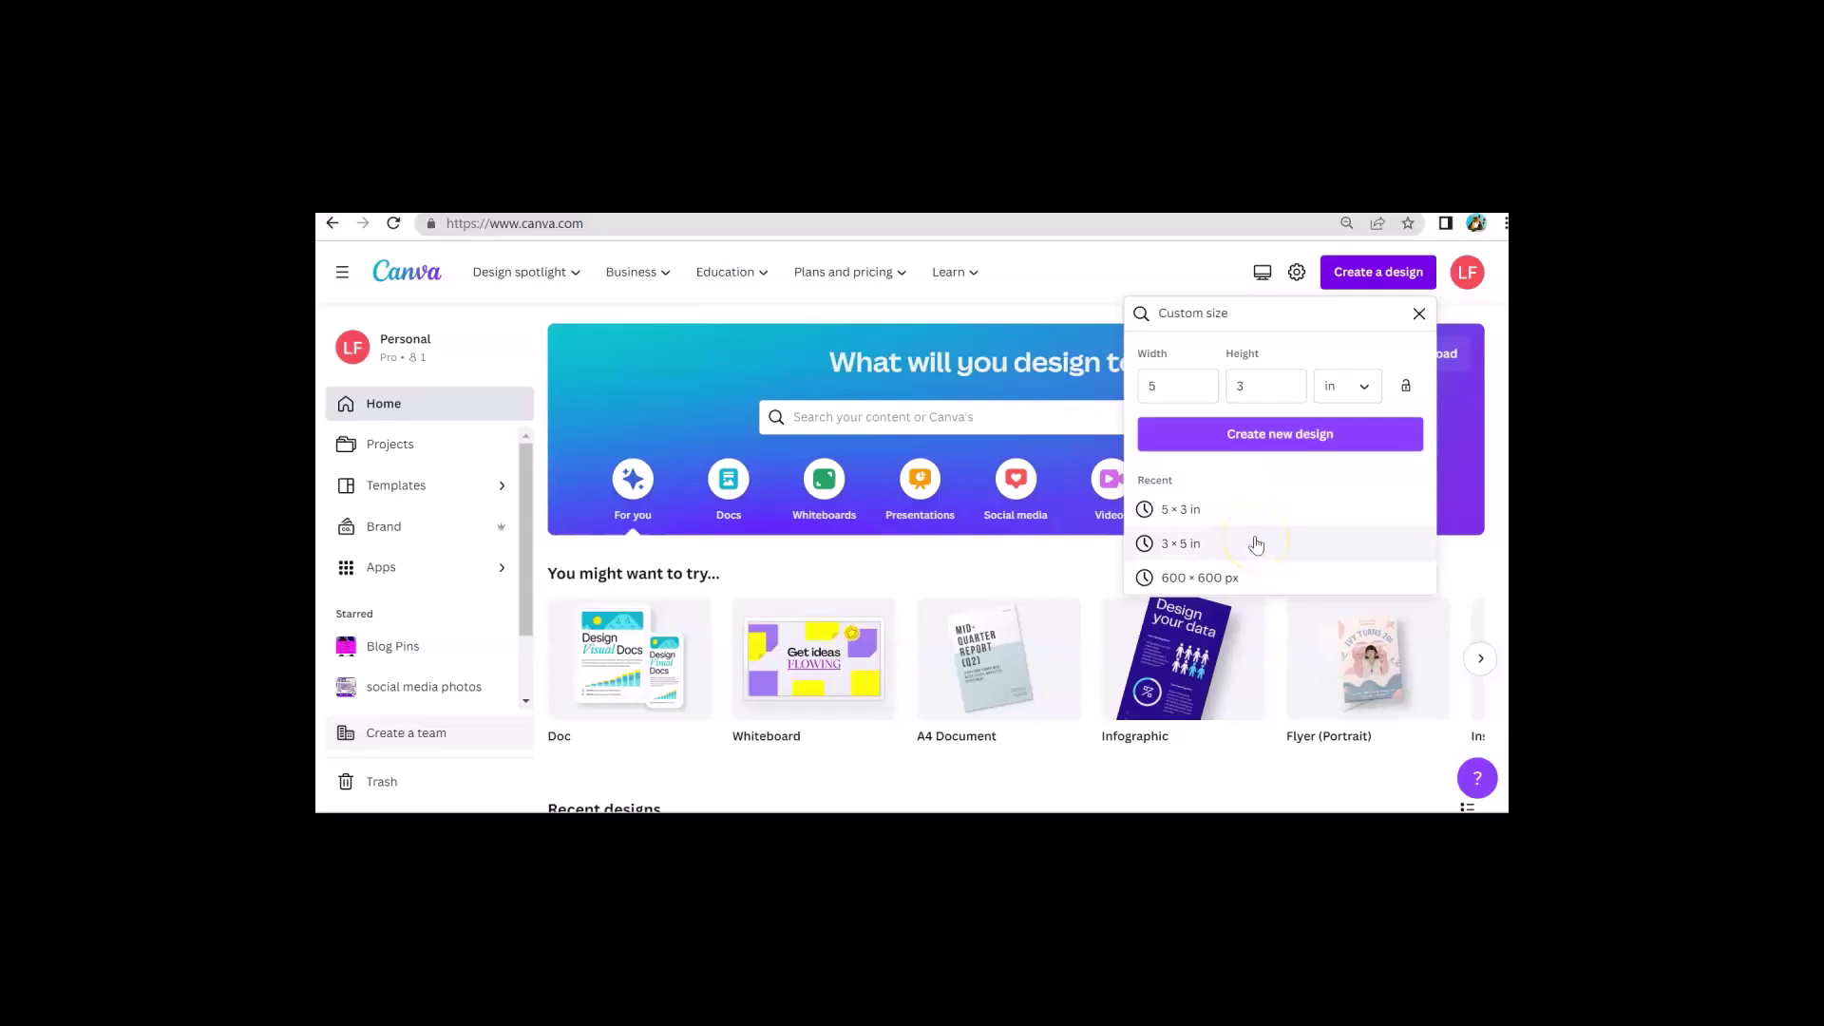
{"action": "left_click", "coordinate": [1246, 512]}
{"action": "left_click", "coordinate": [1211, 440]}
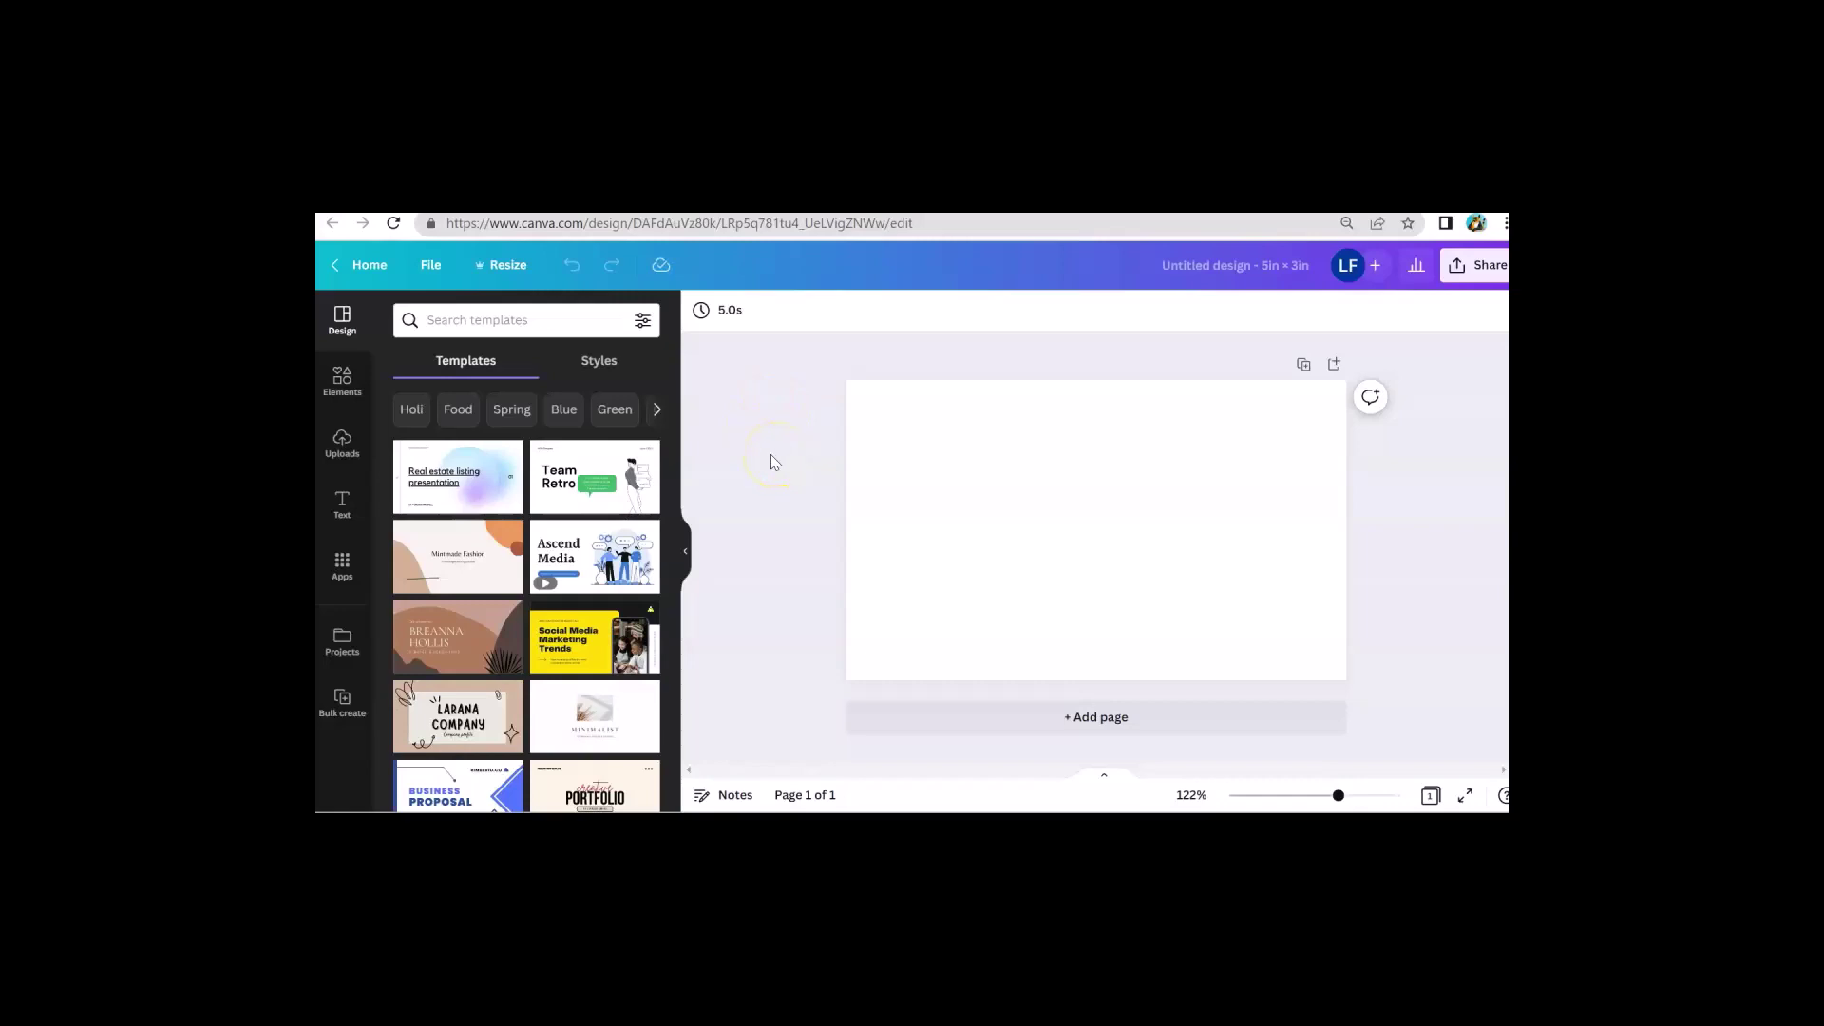
Search Elements for HANDPRINTS and add the multicoloured handprint photo to the card.
{"action": "left_click", "coordinate": [342, 380]}
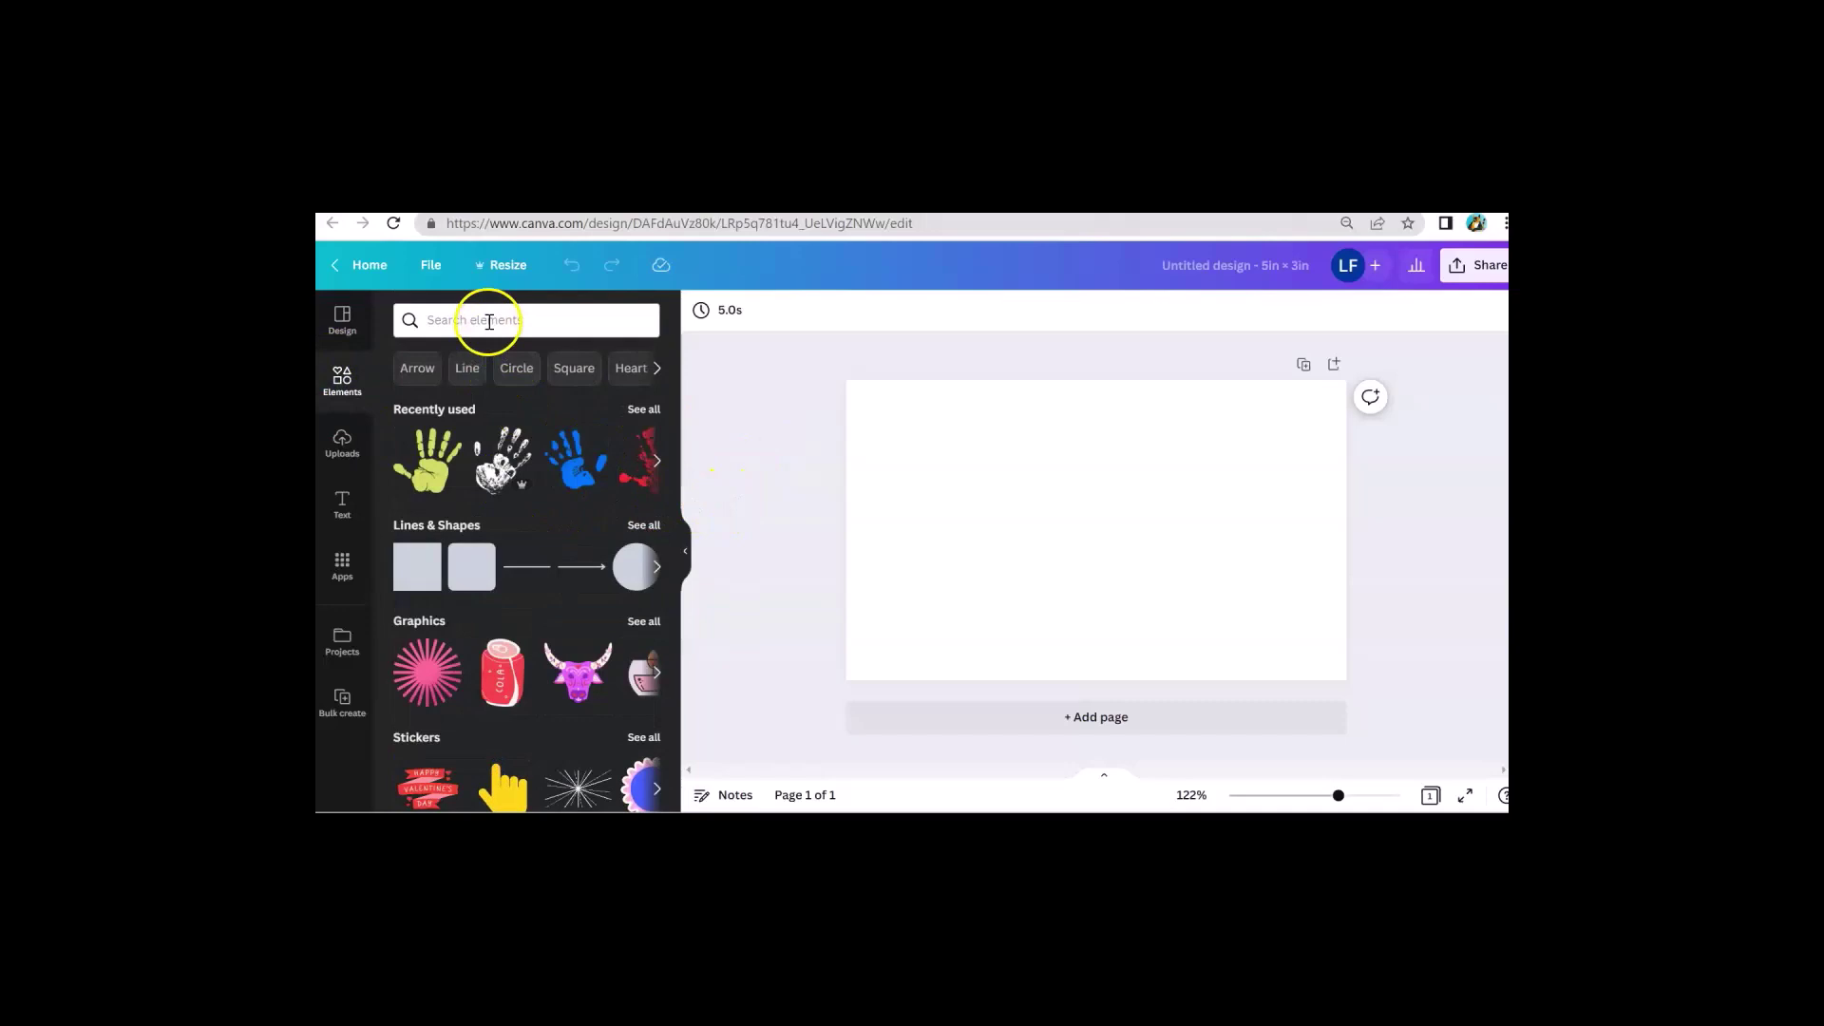
{"action": "left_click", "coordinate": [485, 321]}
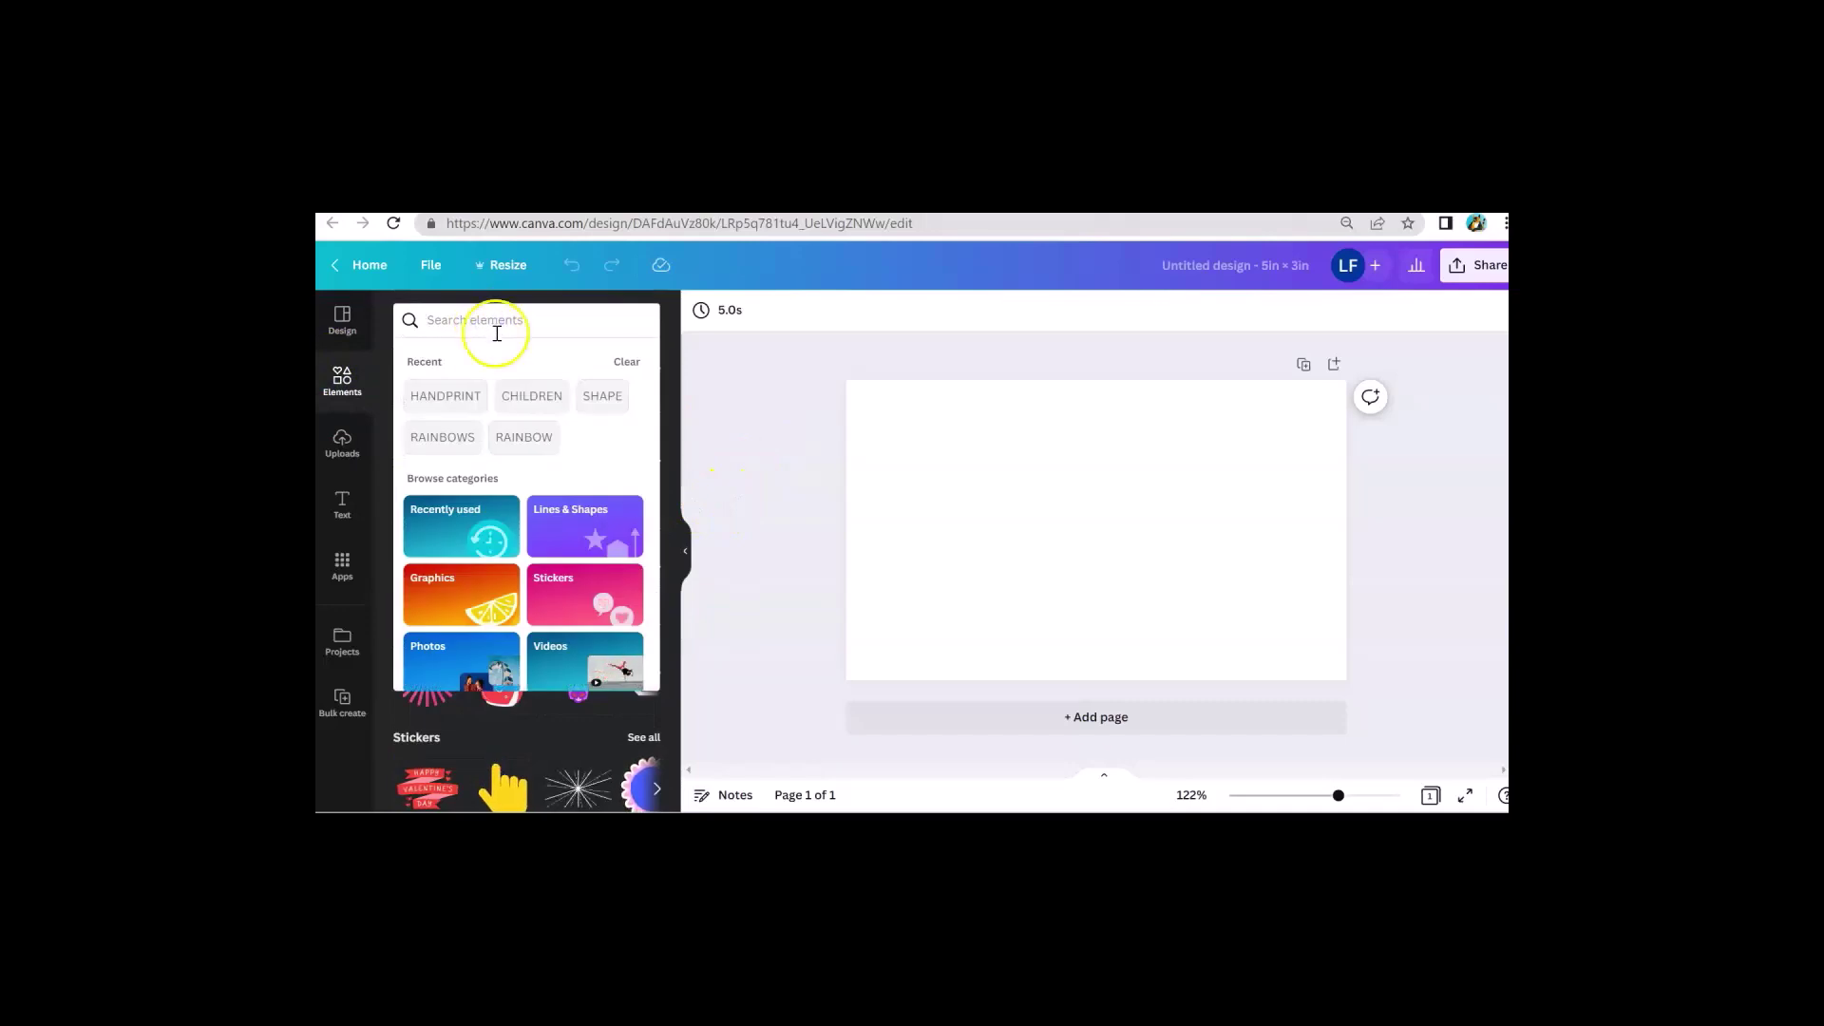
{"action": "type", "text": "HANDPRINTS"}
{"action": "key", "text": "Return"}
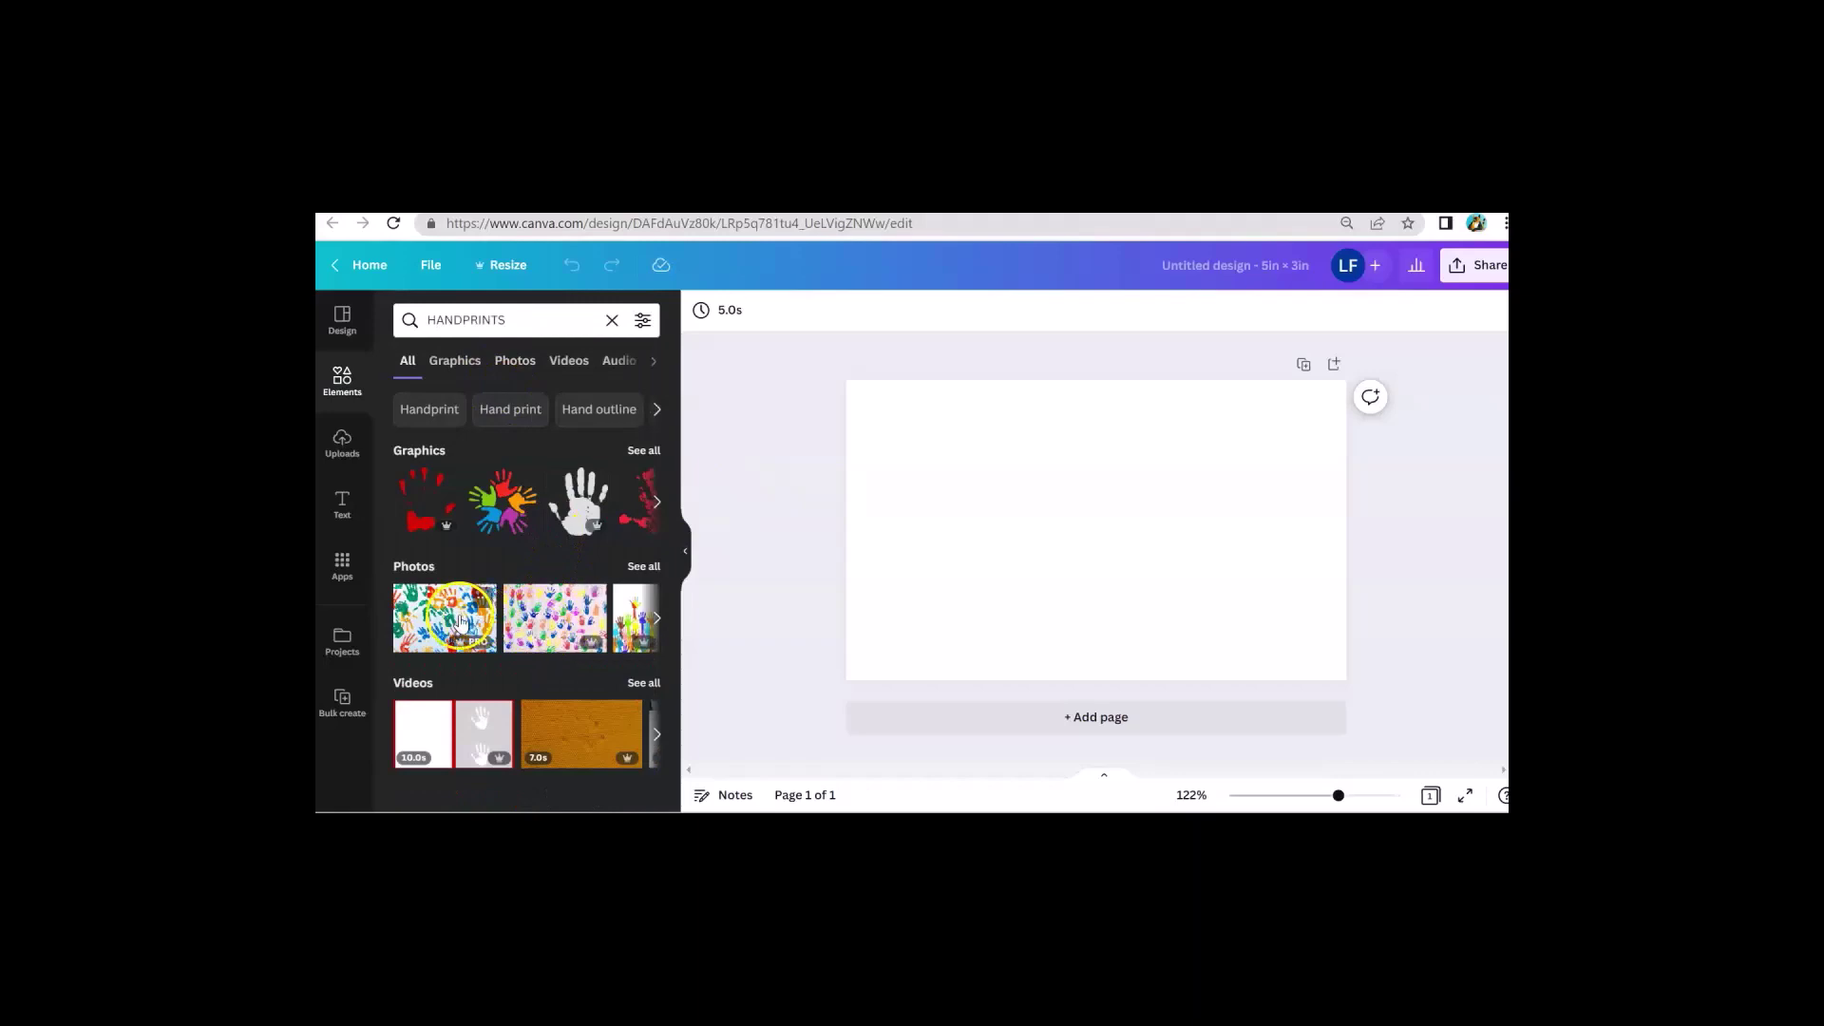
{"action": "left_click", "coordinate": [656, 618]}
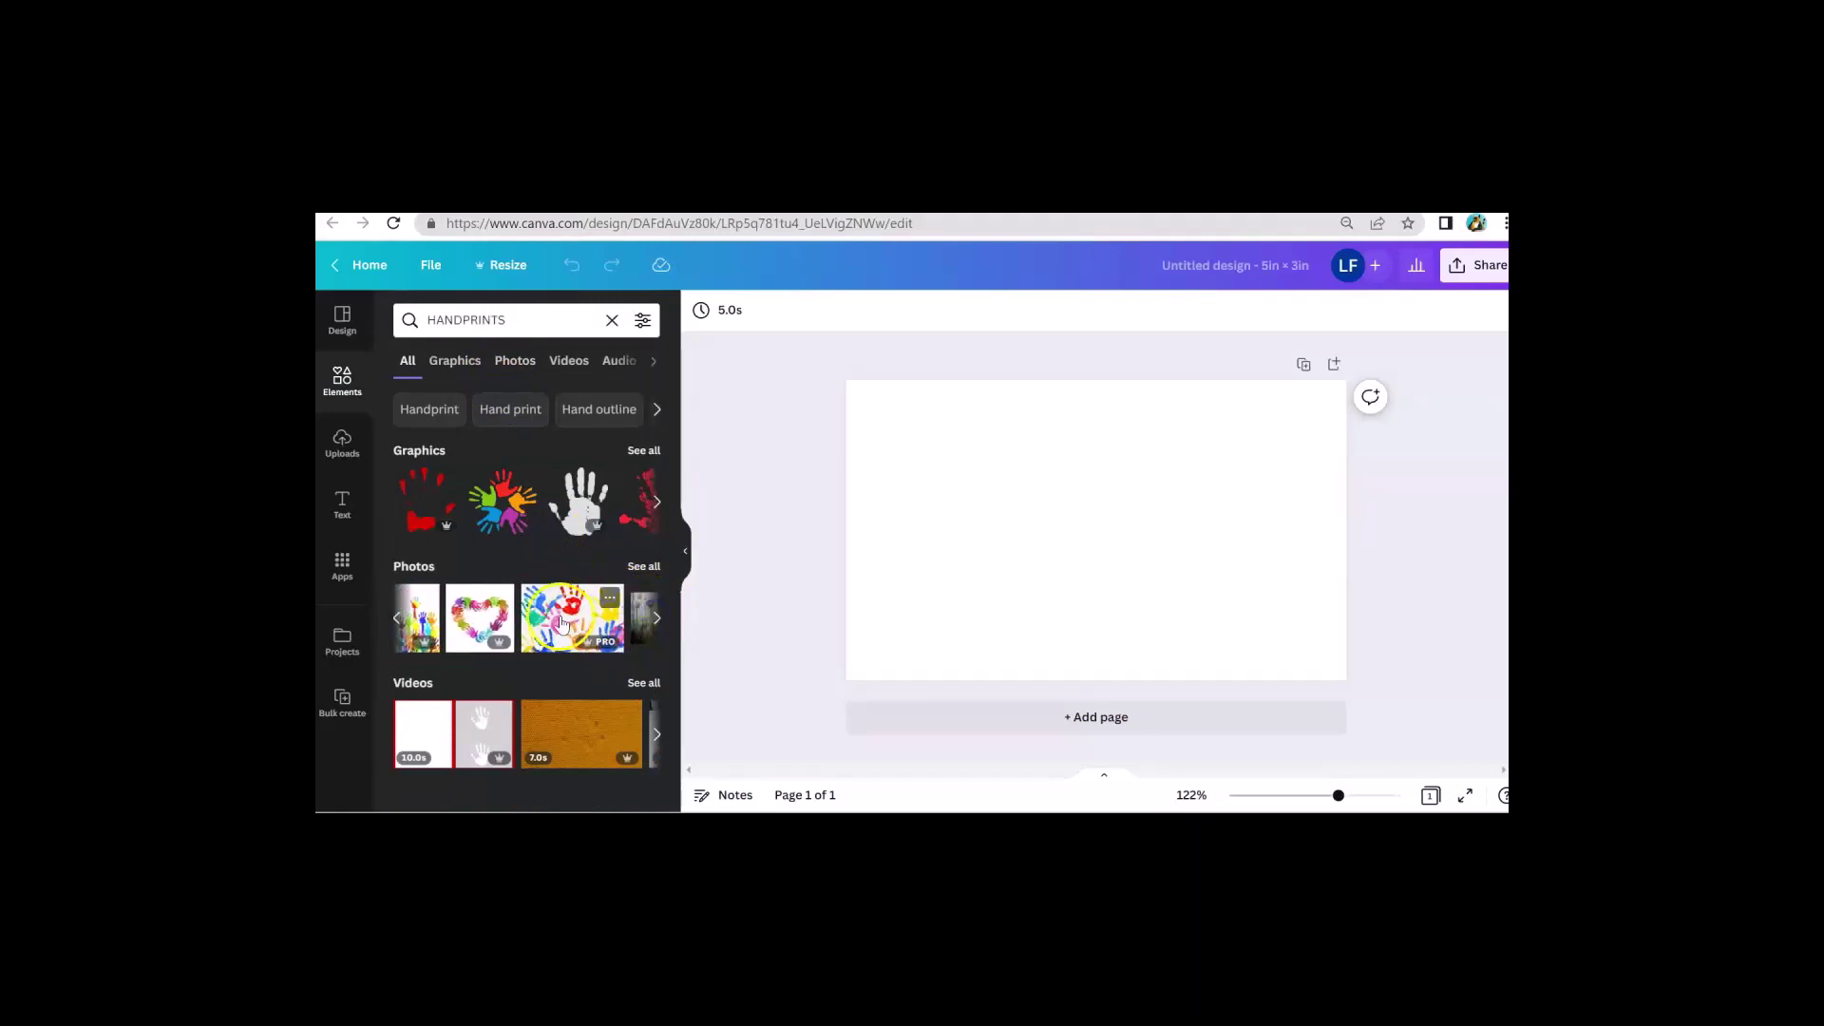
{"action": "left_click", "coordinate": [658, 619]}
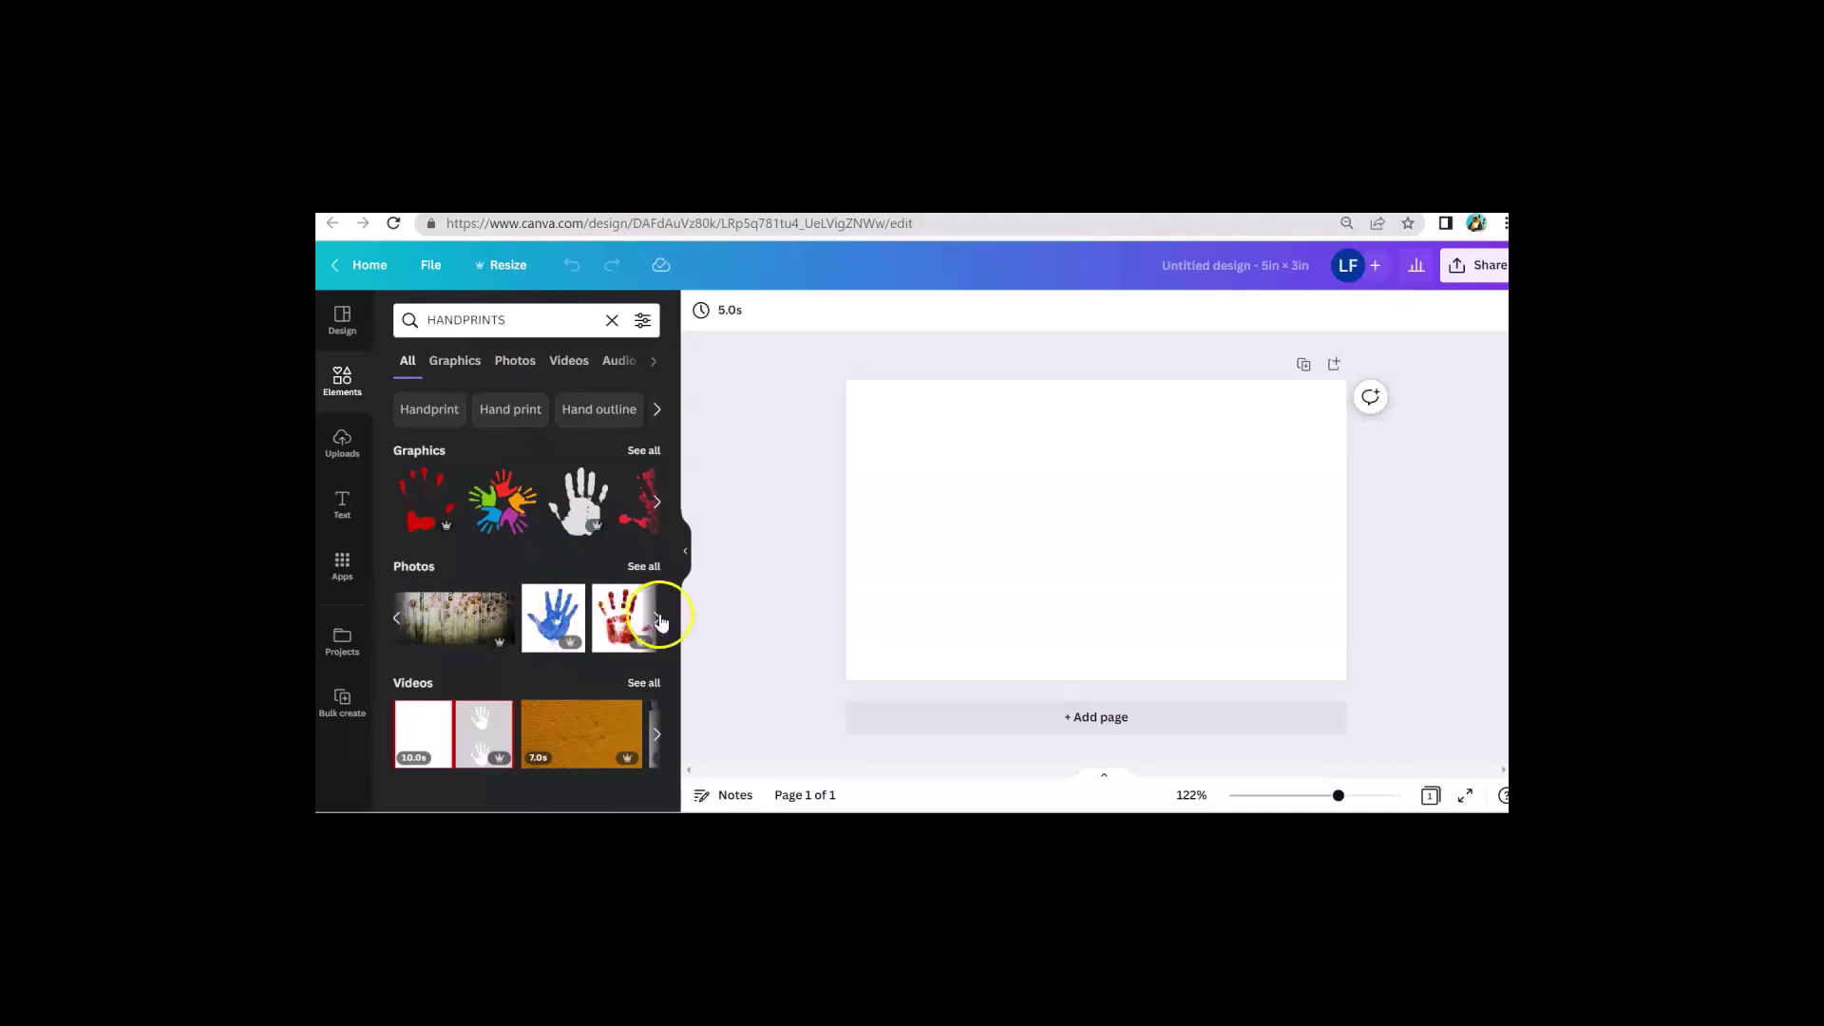
{"action": "left_click", "coordinate": [660, 621]}
{"action": "left_click", "coordinate": [655, 620]}
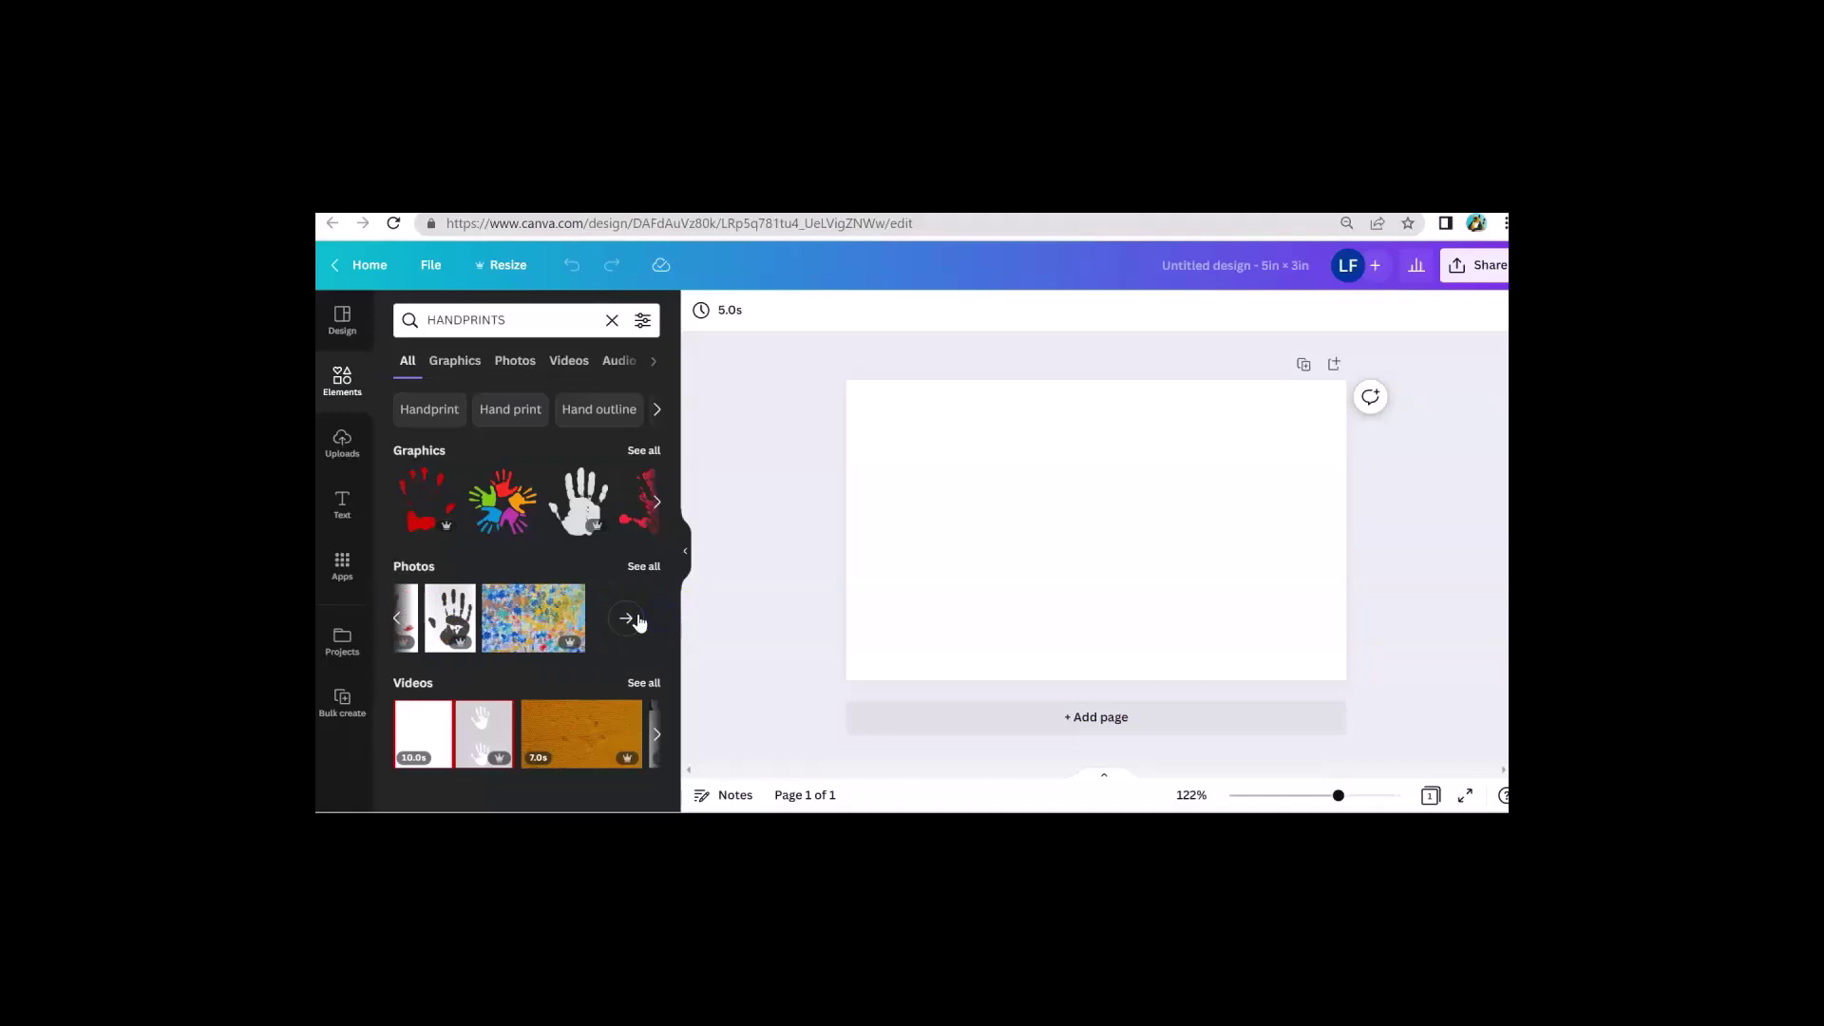
{"action": "left_click", "coordinate": [624, 620]}
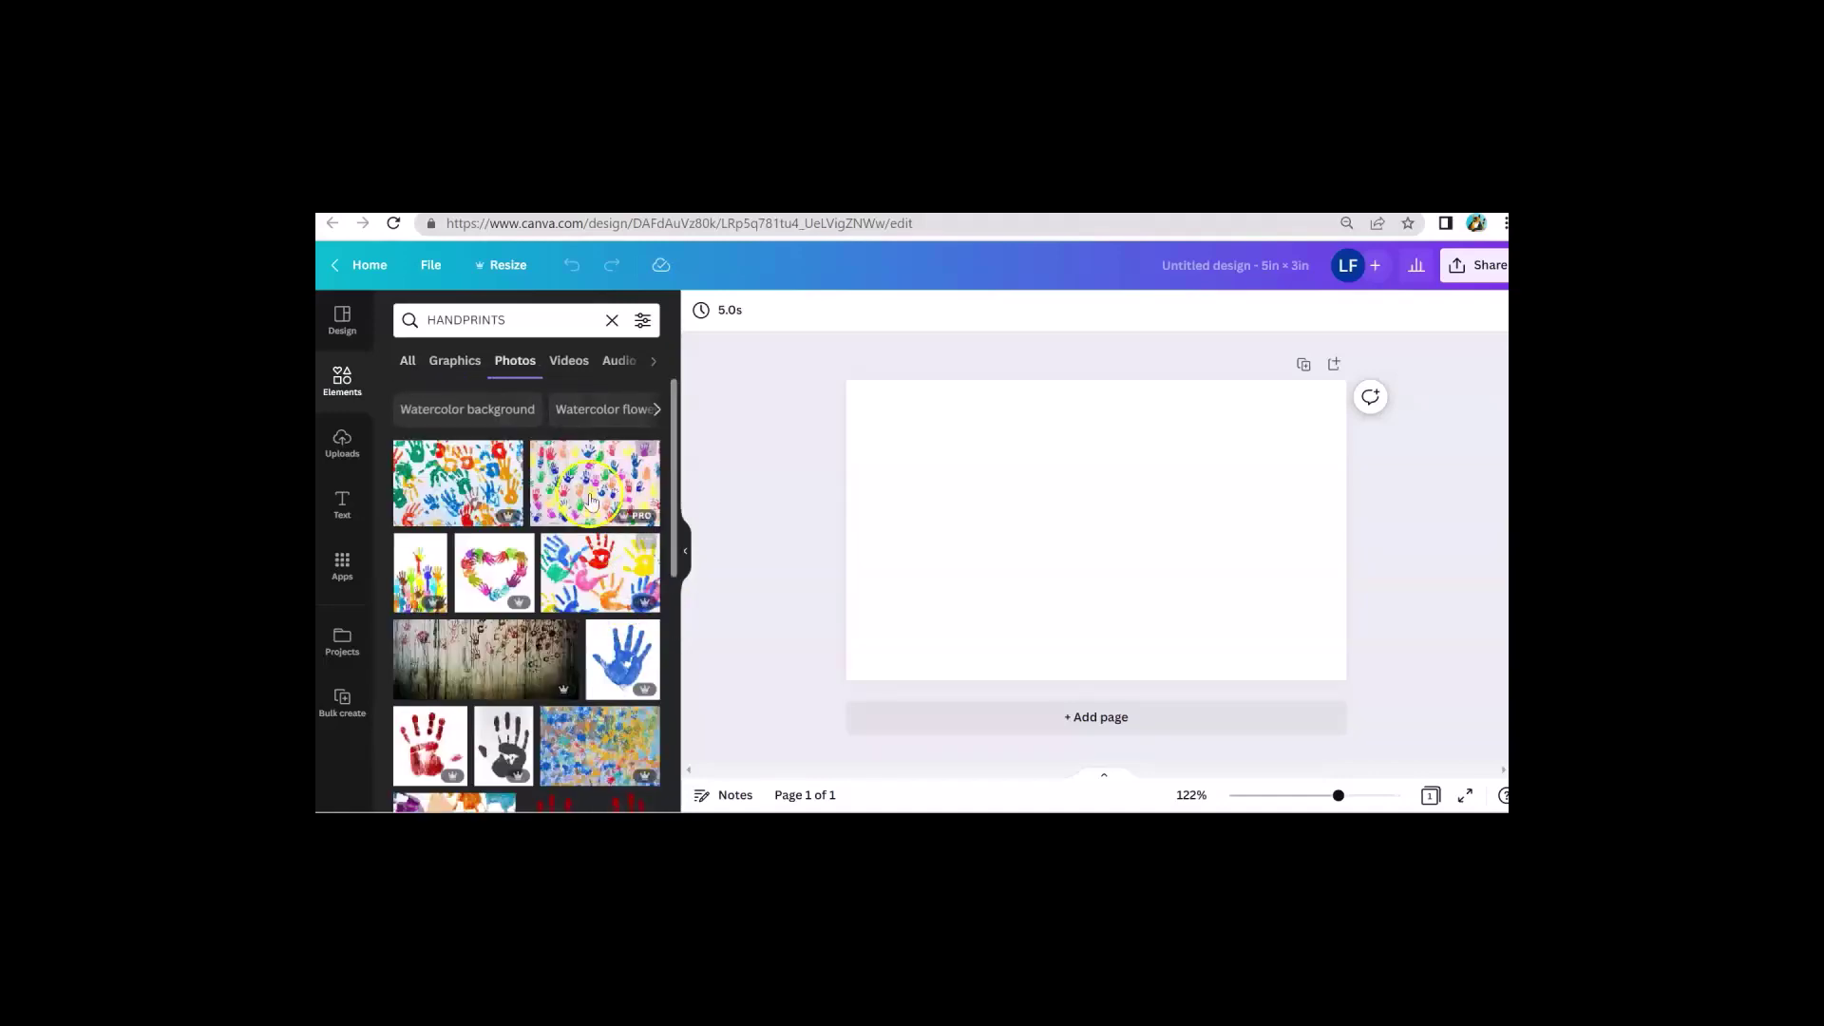
{"action": "scroll", "coordinate": [427, 570], "scroll_direction": "down", "scroll_amount": 3}
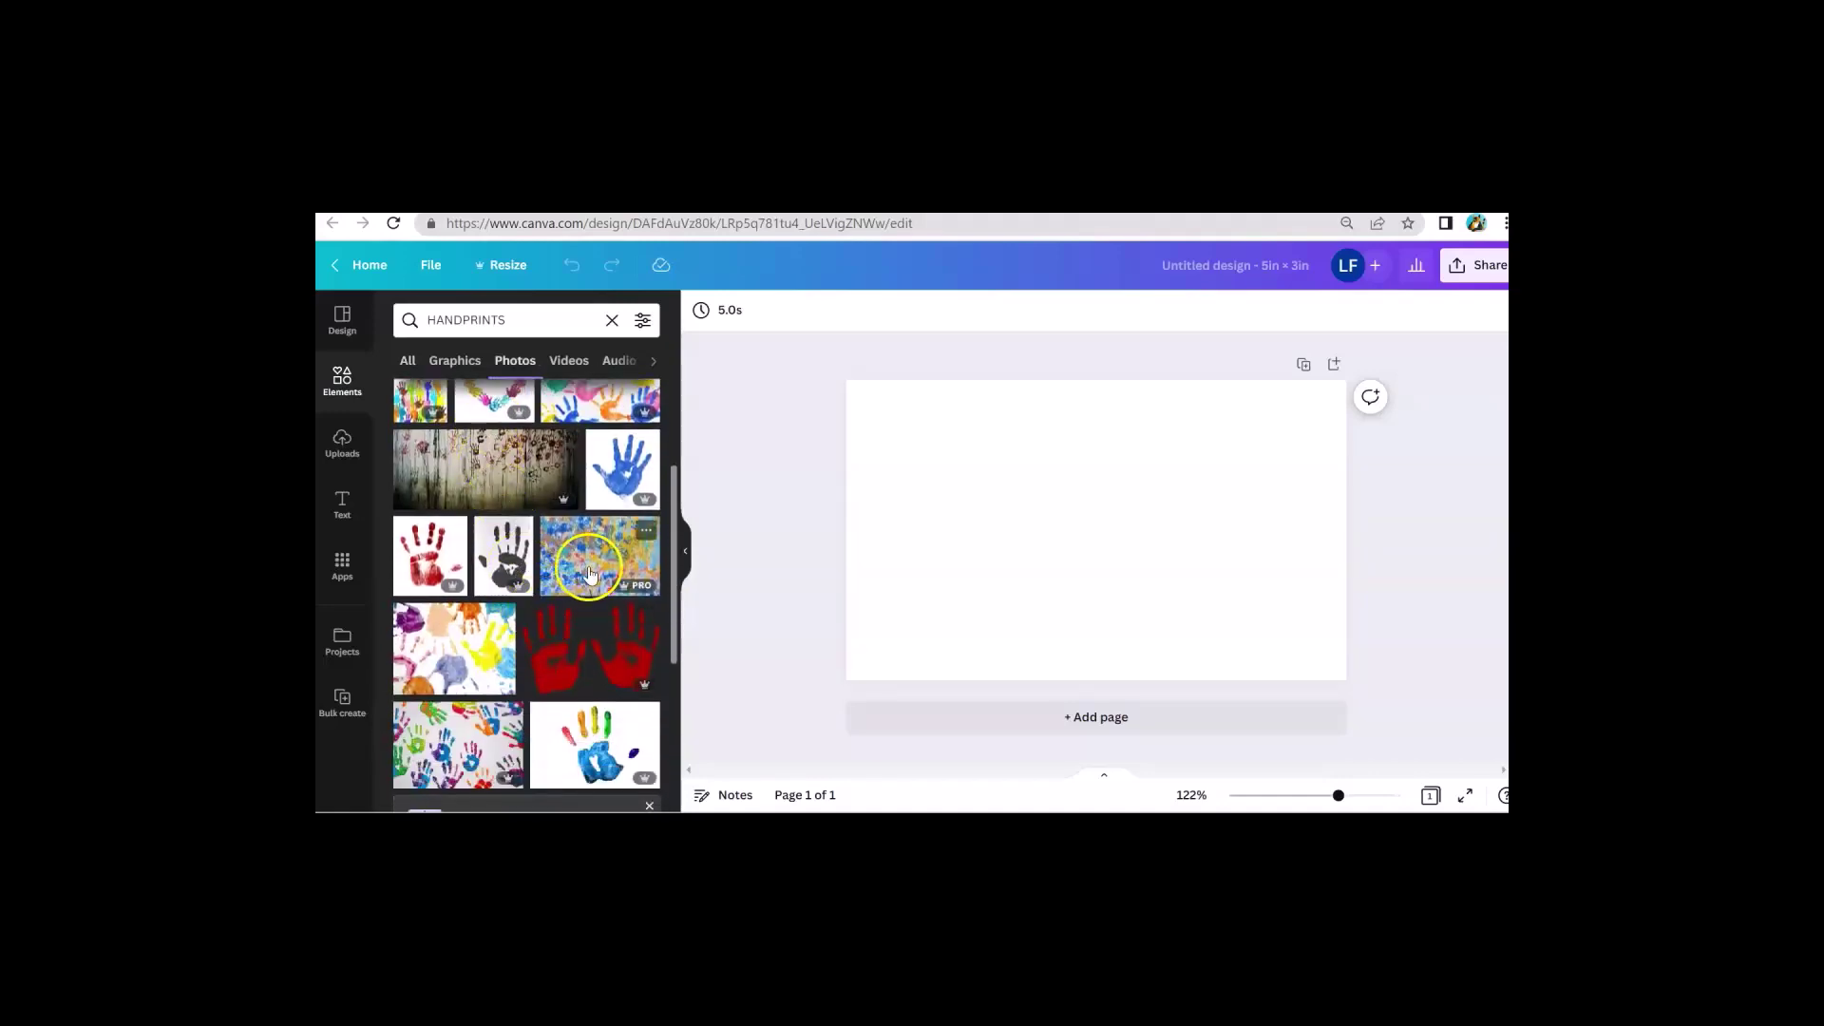
{"action": "scroll", "coordinate": [447, 679], "scroll_direction": "down", "scroll_amount": 1}
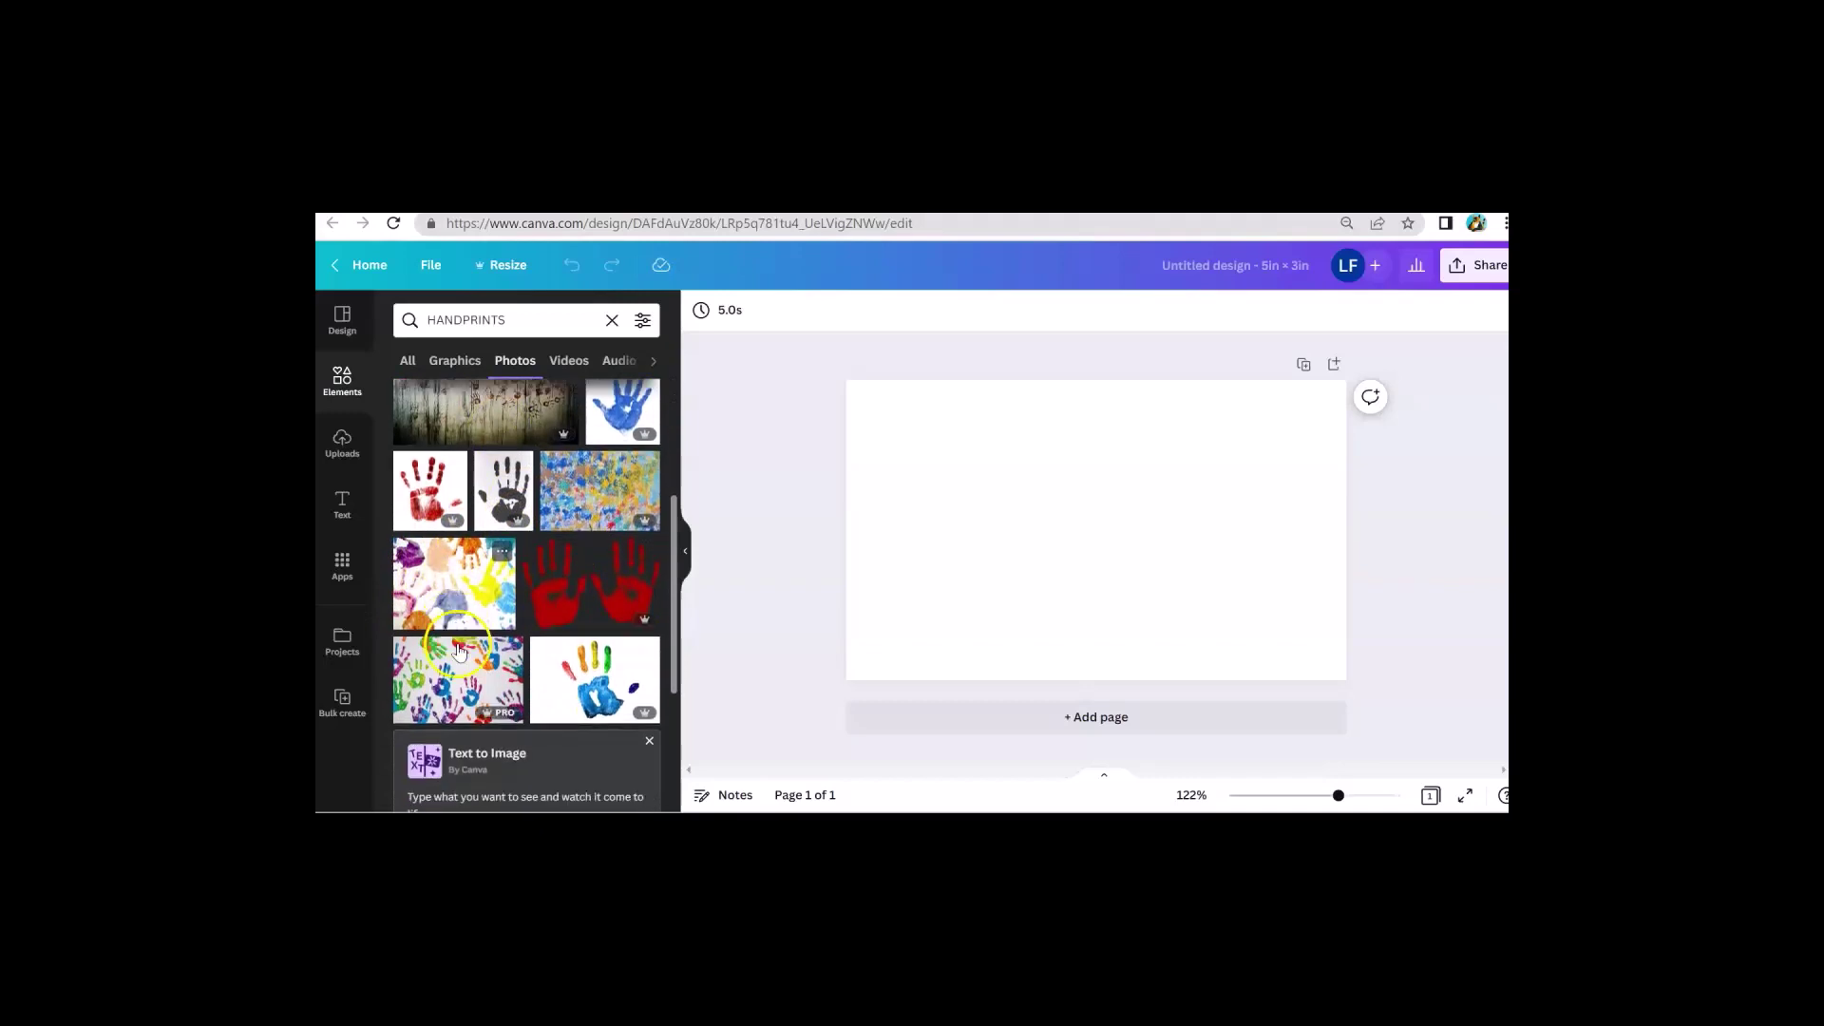
{"action": "left_click", "coordinate": [460, 573]}
Set the handprint photo as the page background, with brightness 40 and boosted saturation.
{"action": "right_click", "coordinate": [1079, 532]}
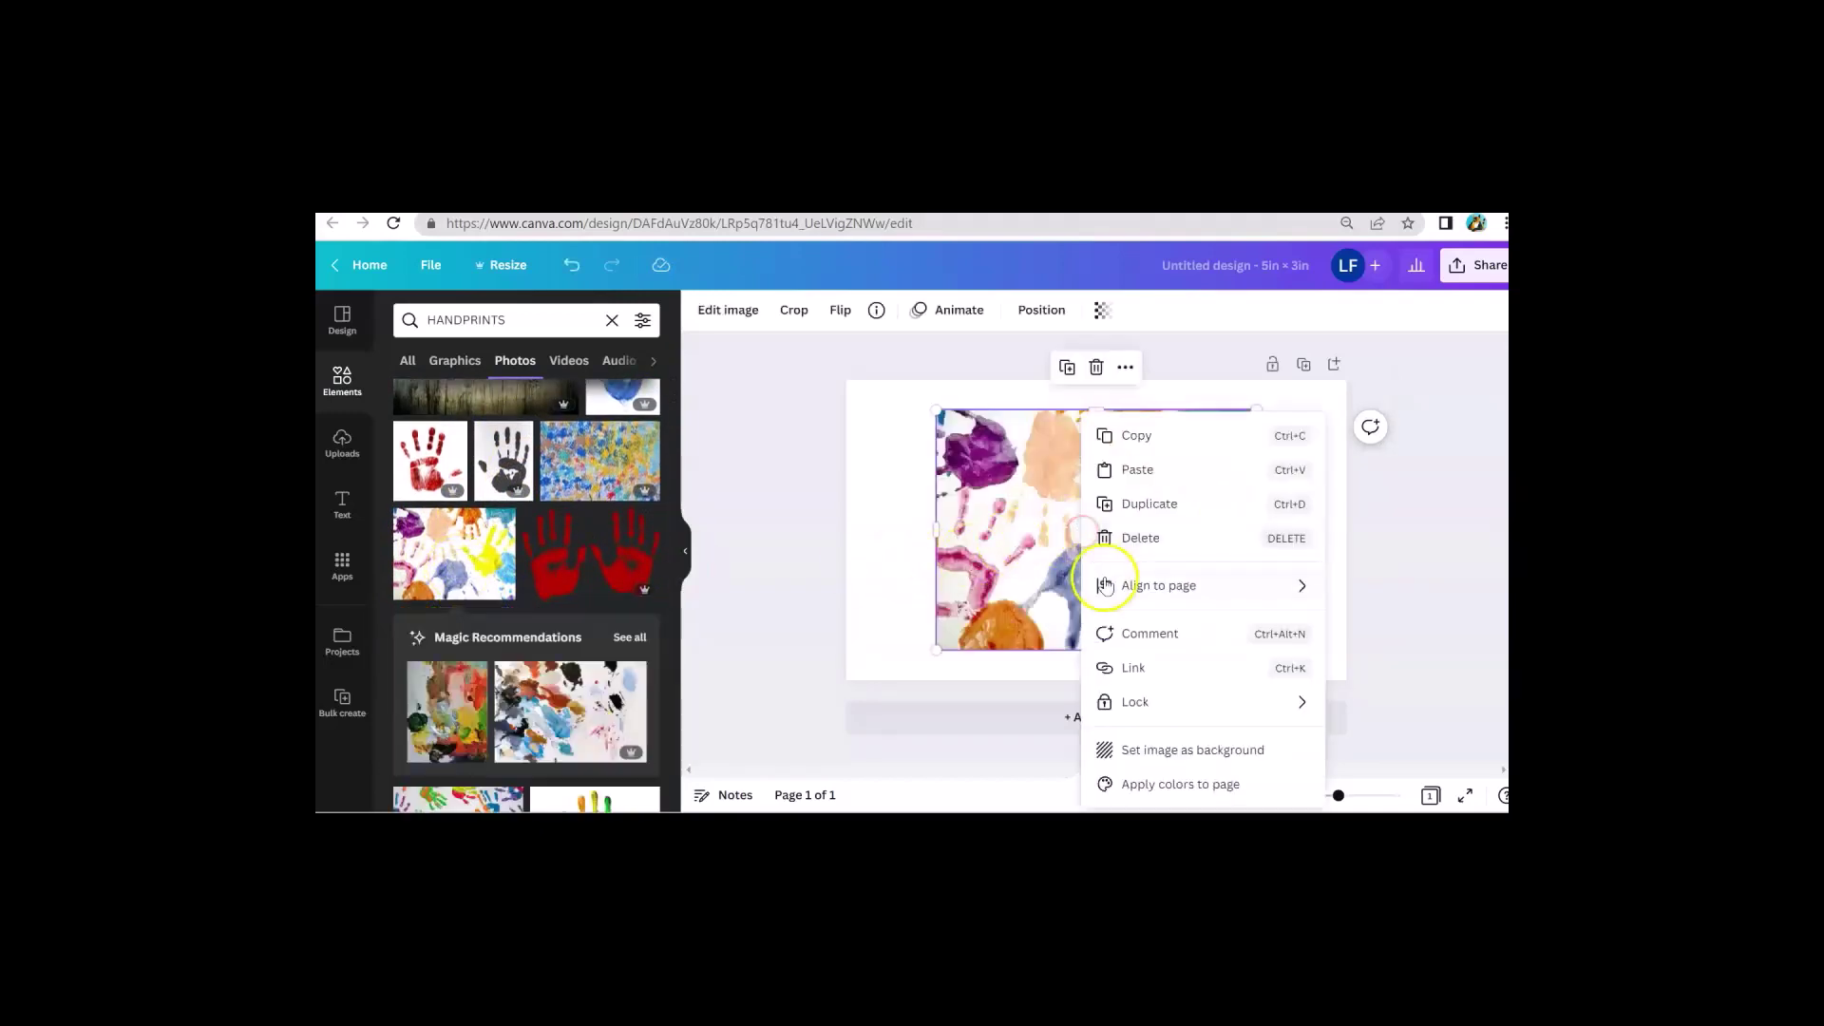
{"action": "left_click", "coordinate": [1155, 746]}
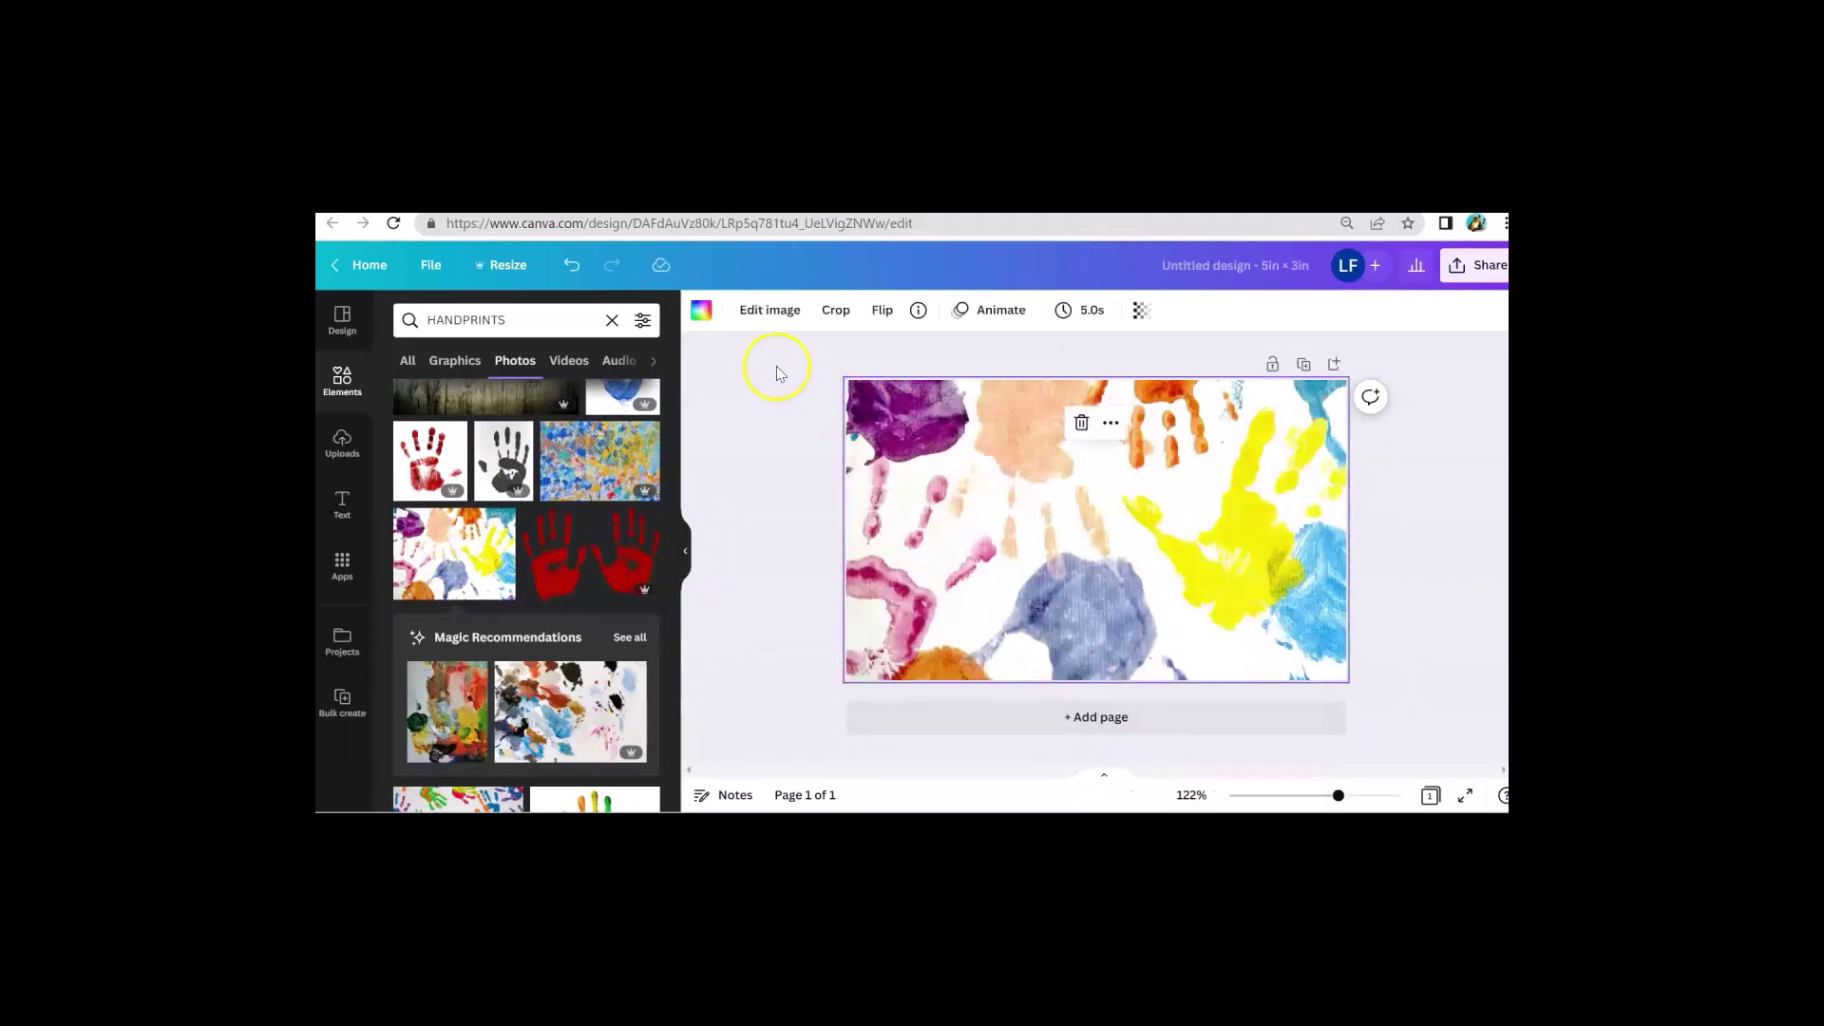
{"action": "left_click", "coordinate": [773, 311]}
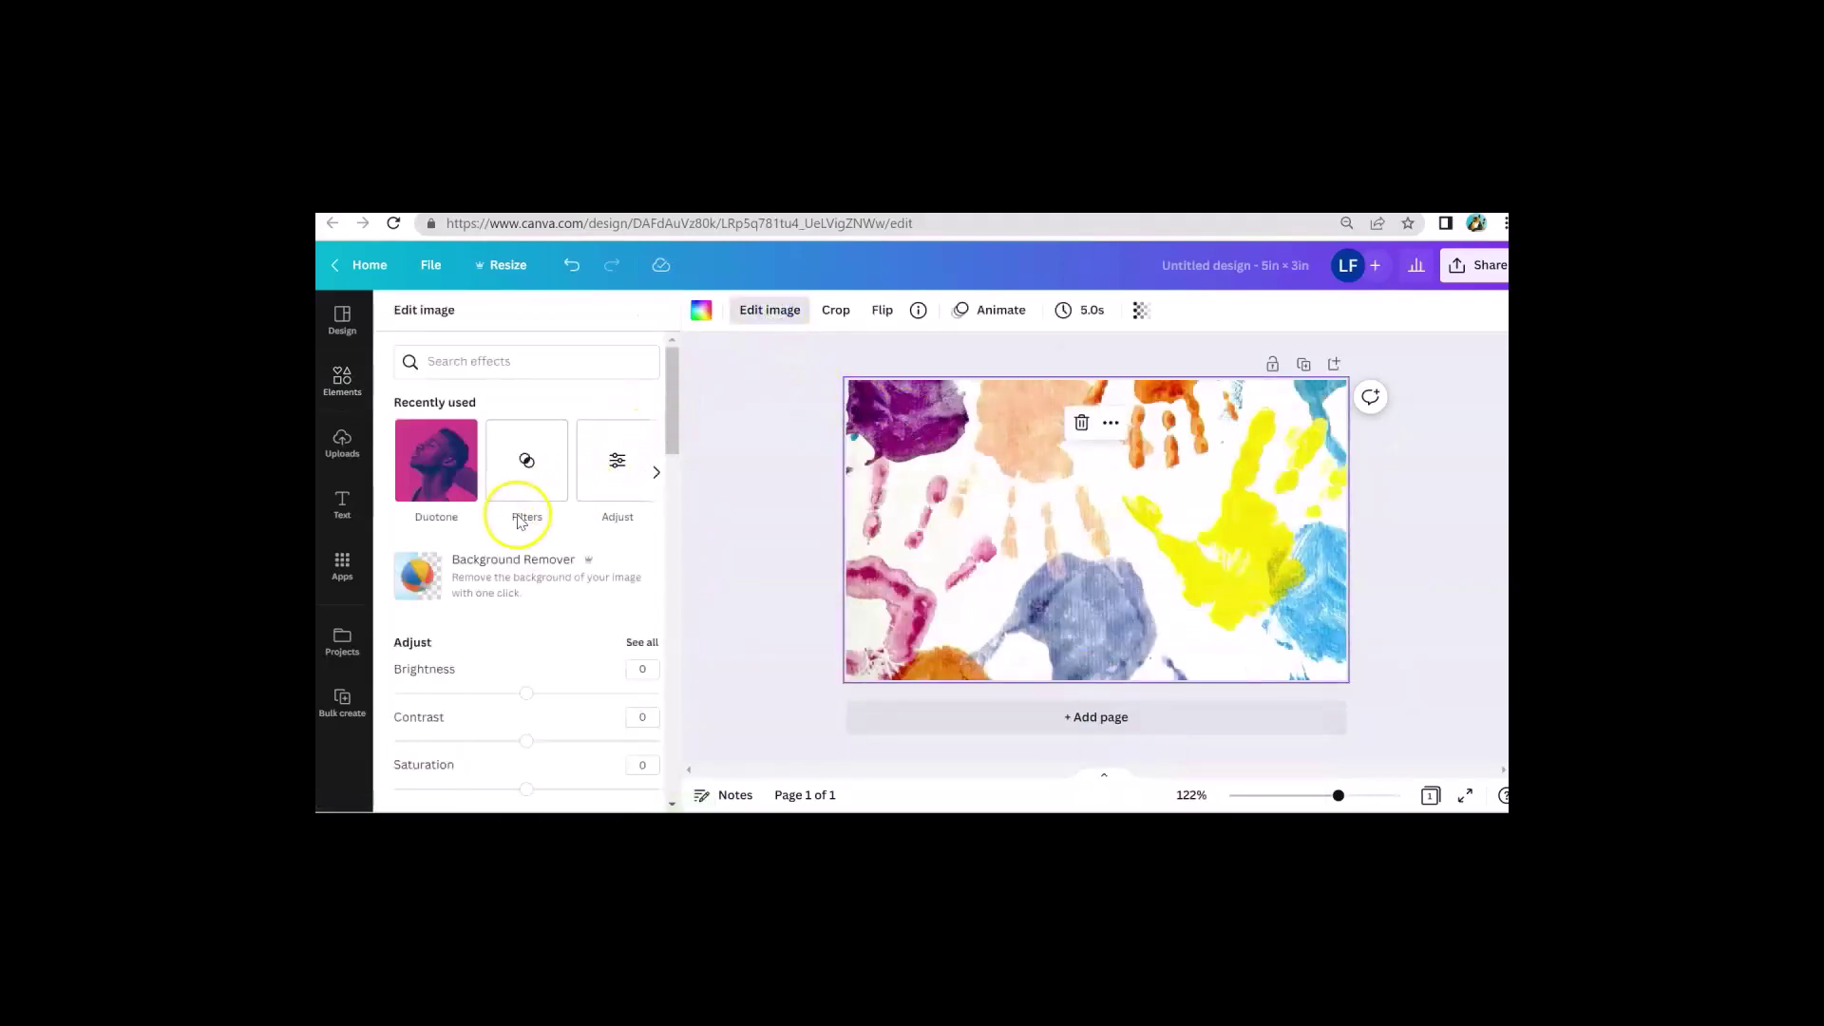
{"action": "scroll", "coordinate": [570, 581], "scroll_direction": "down", "scroll_amount": 2}
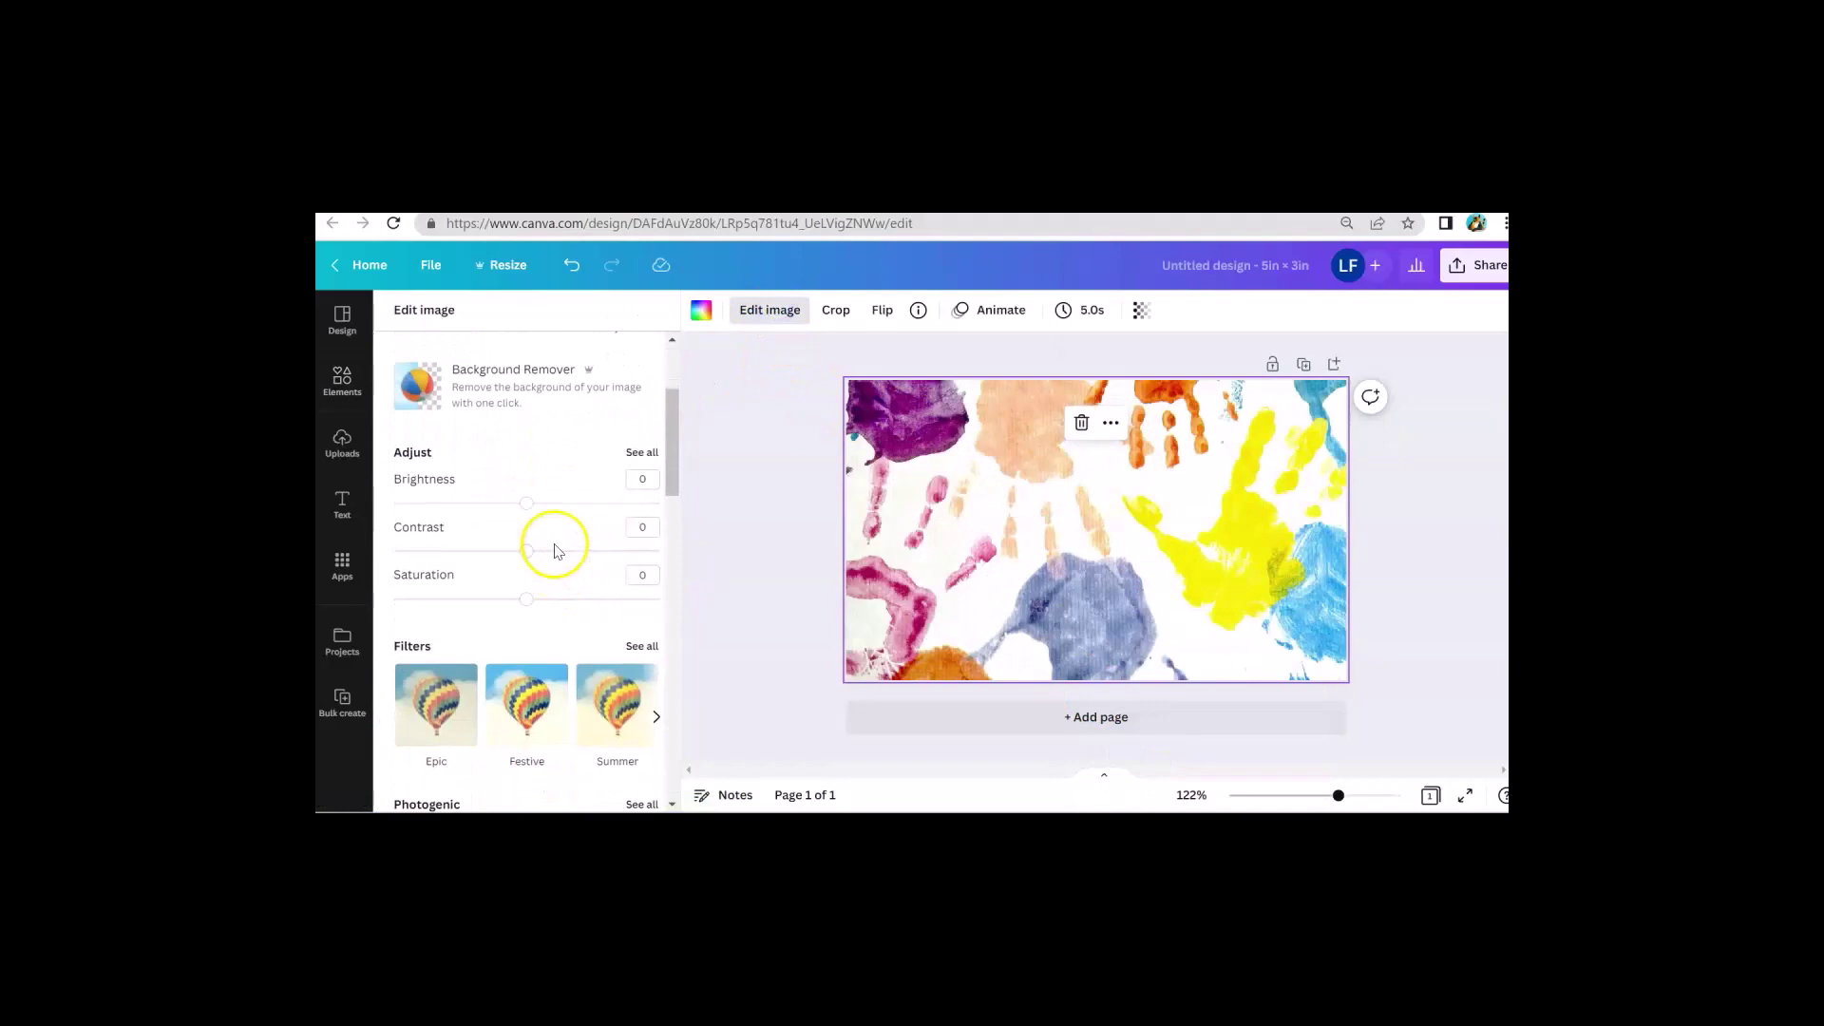
{"action": "left_click_drag", "start_coordinate": [526, 503], "coordinate": [581, 504]}
{"action": "left_click_drag", "start_coordinate": [526, 599], "coordinate": [585, 601]}
{"action": "left_click", "coordinate": [790, 449]}
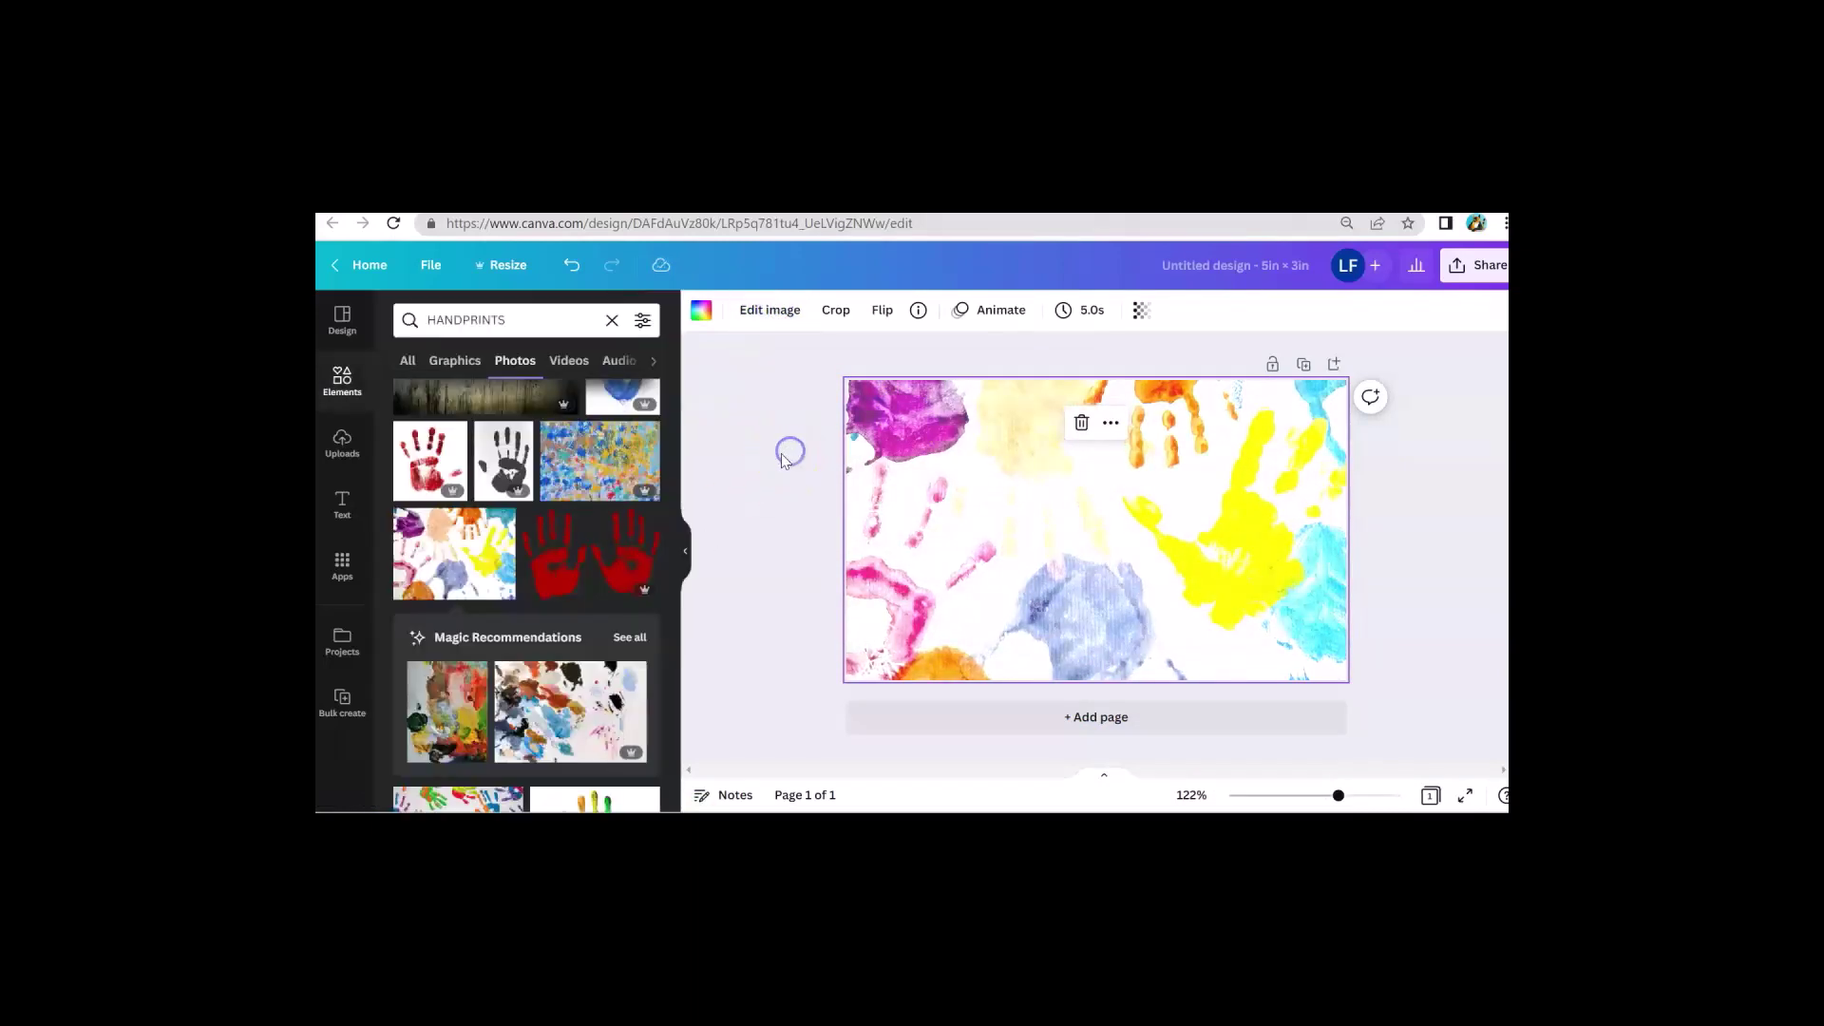
Search elements for SHAPE, add a square, and stretch it into a rectangle nearly filling the card.
{"action": "left_click", "coordinate": [532, 320]}
{"action": "key", "text": "BackSpace"}
{"action": "key", "text": "BackSpace"}
{"action": "key", "text": "BackSpace"}
{"action": "key", "text": "BackSpace"}
{"action": "key", "text": "BackSpace"}
{"action": "key", "text": "BackSpace"}
{"action": "key", "text": "BackSpace"}
{"action": "key", "text": "BackSpace"}
{"action": "key", "text": "BackSpace"}
{"action": "key", "text": "BackSpace"}
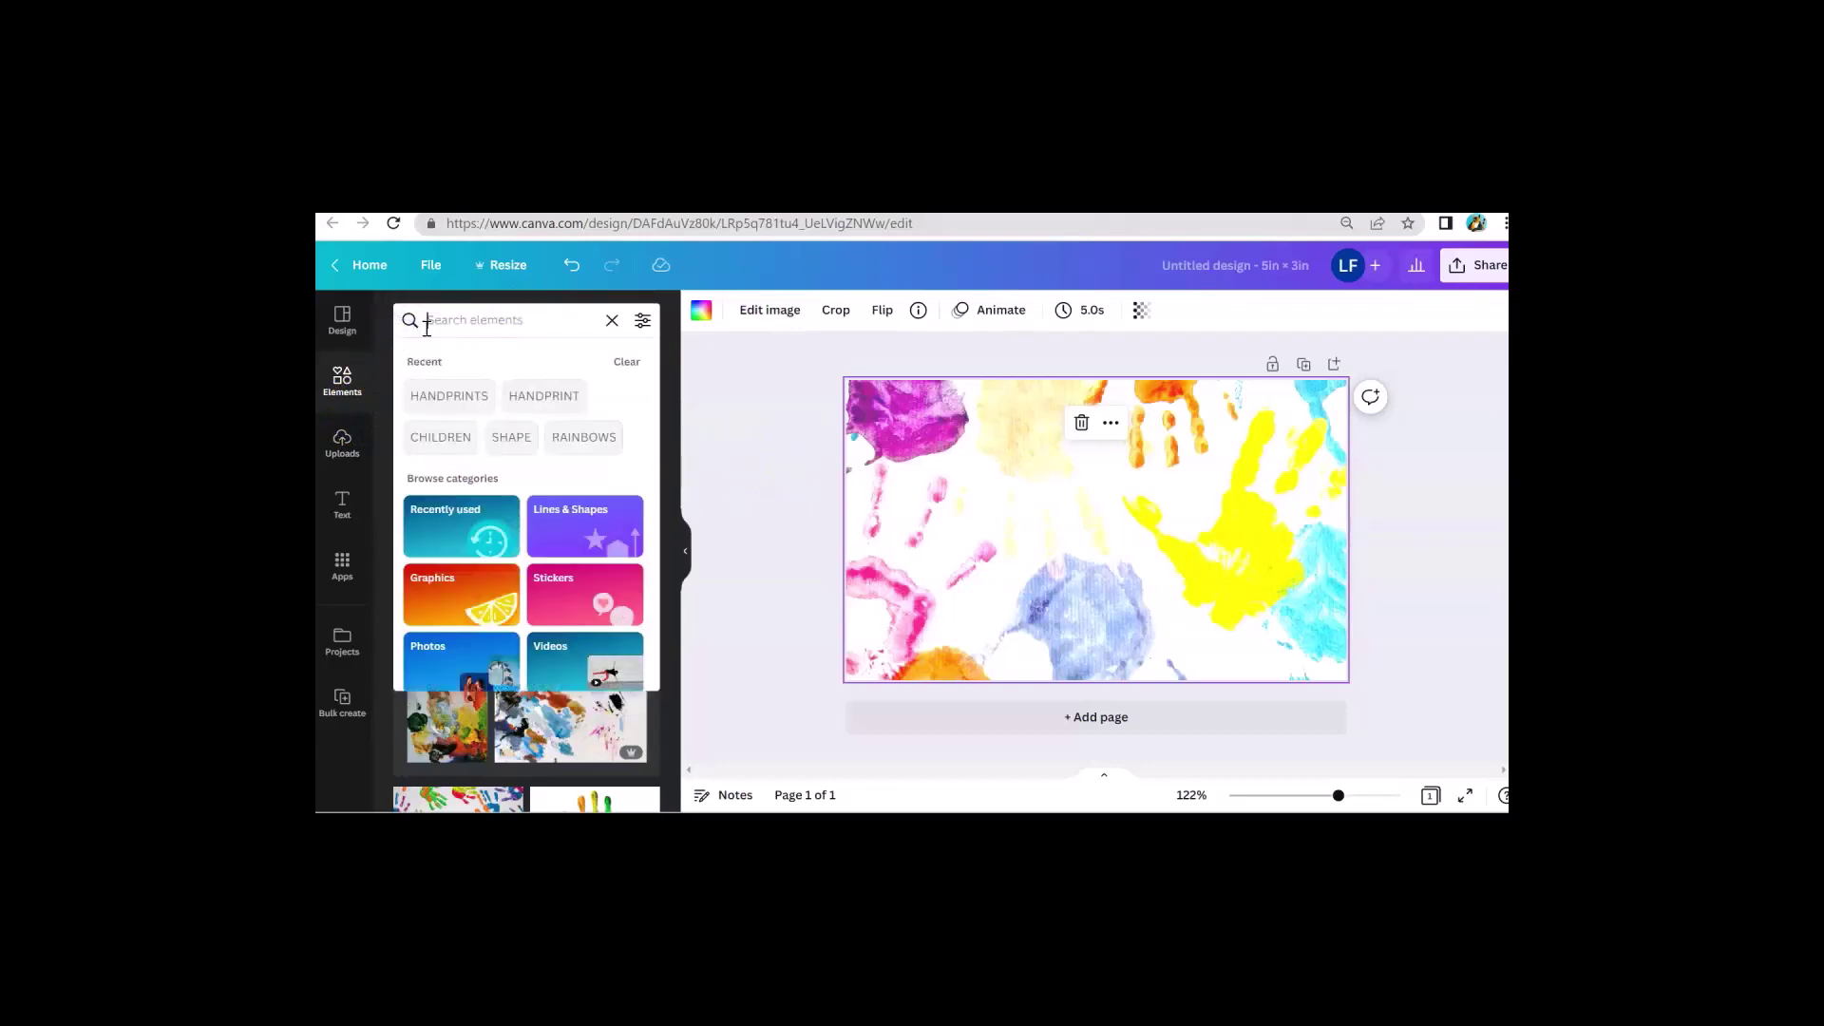
{"action": "left_click", "coordinate": [450, 320]}
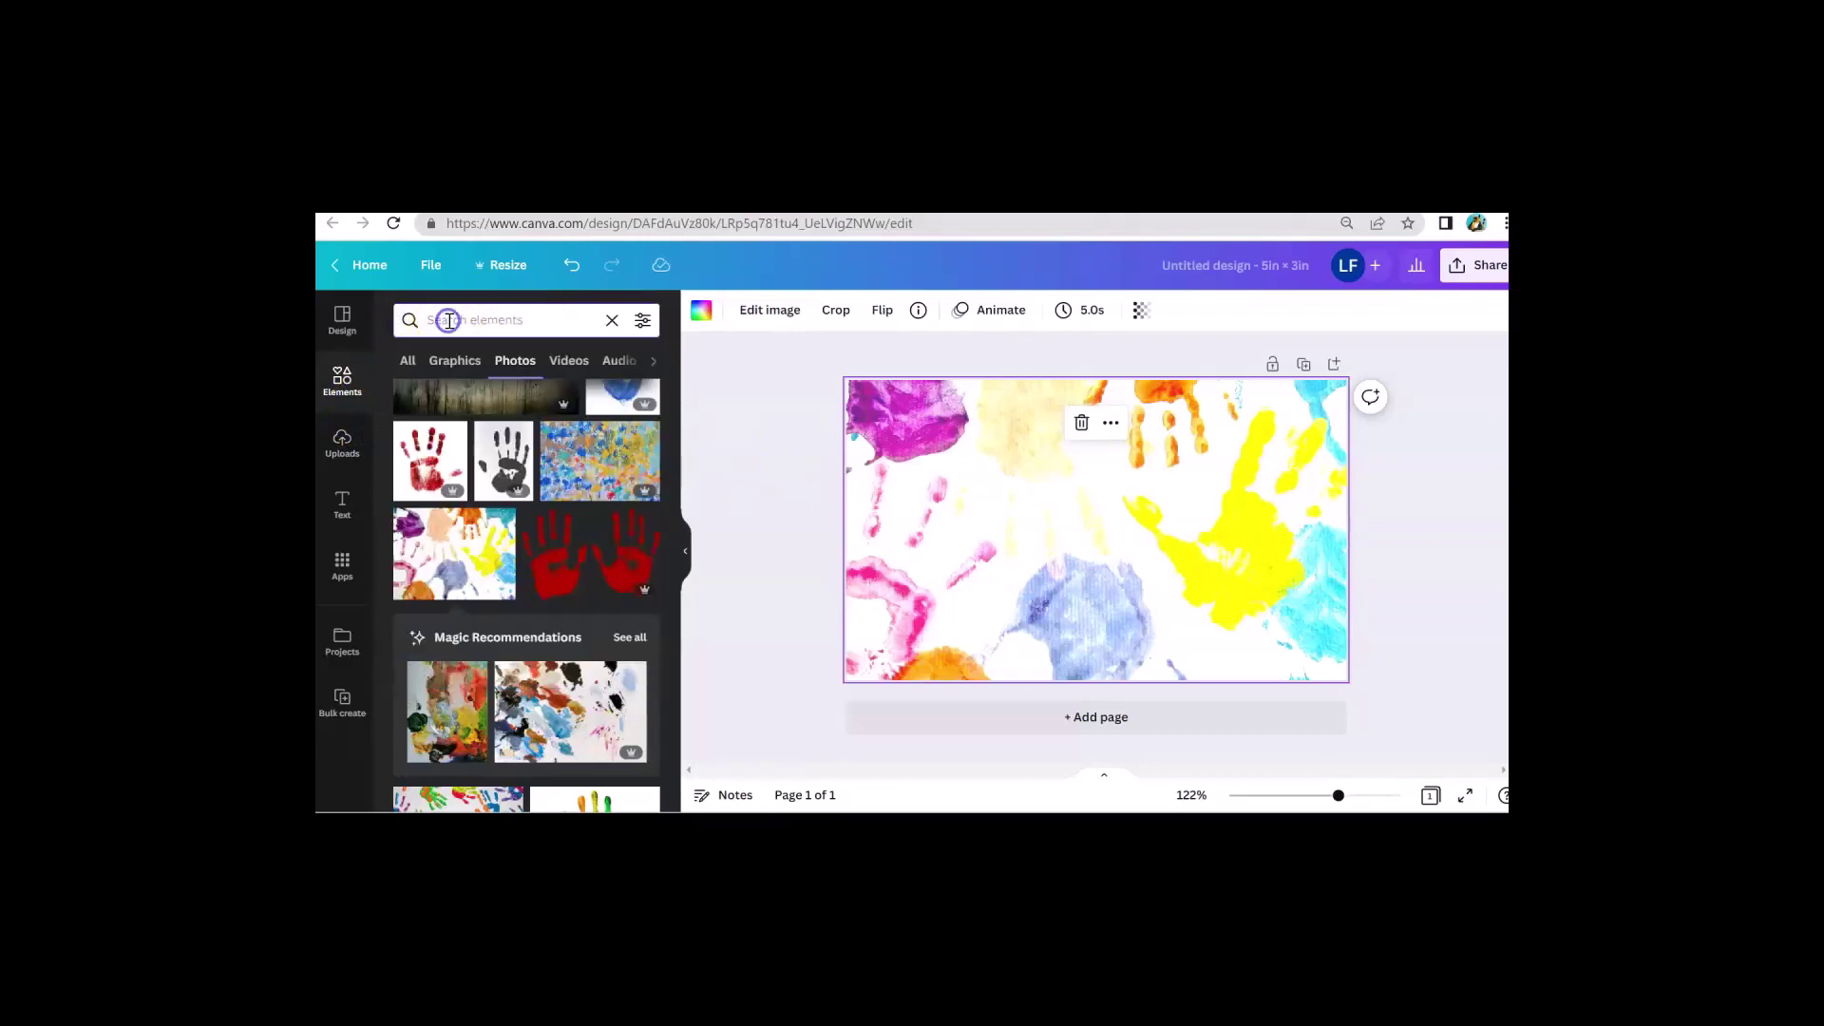
{"action": "left_click", "coordinate": [409, 360]}
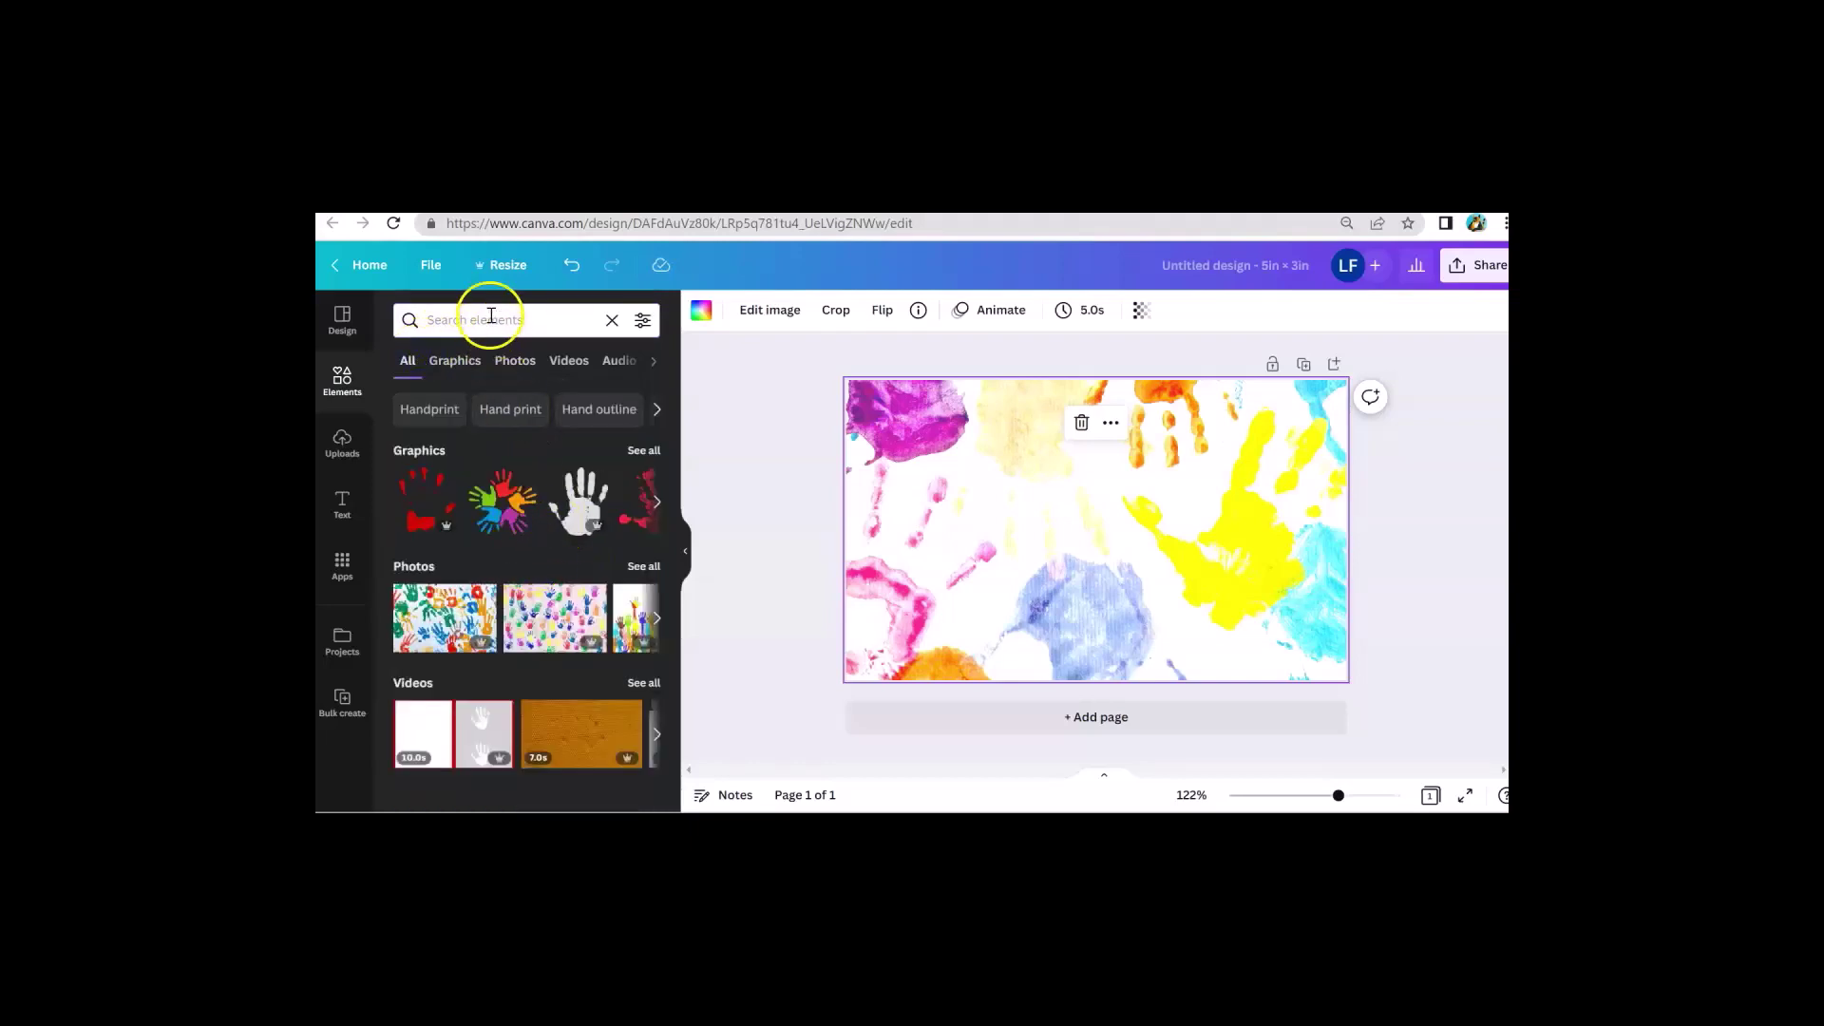
{"action": "left_click", "coordinate": [490, 317]}
{"action": "type", "text": "SHAPE"}
{"action": "key", "text": "Return"}
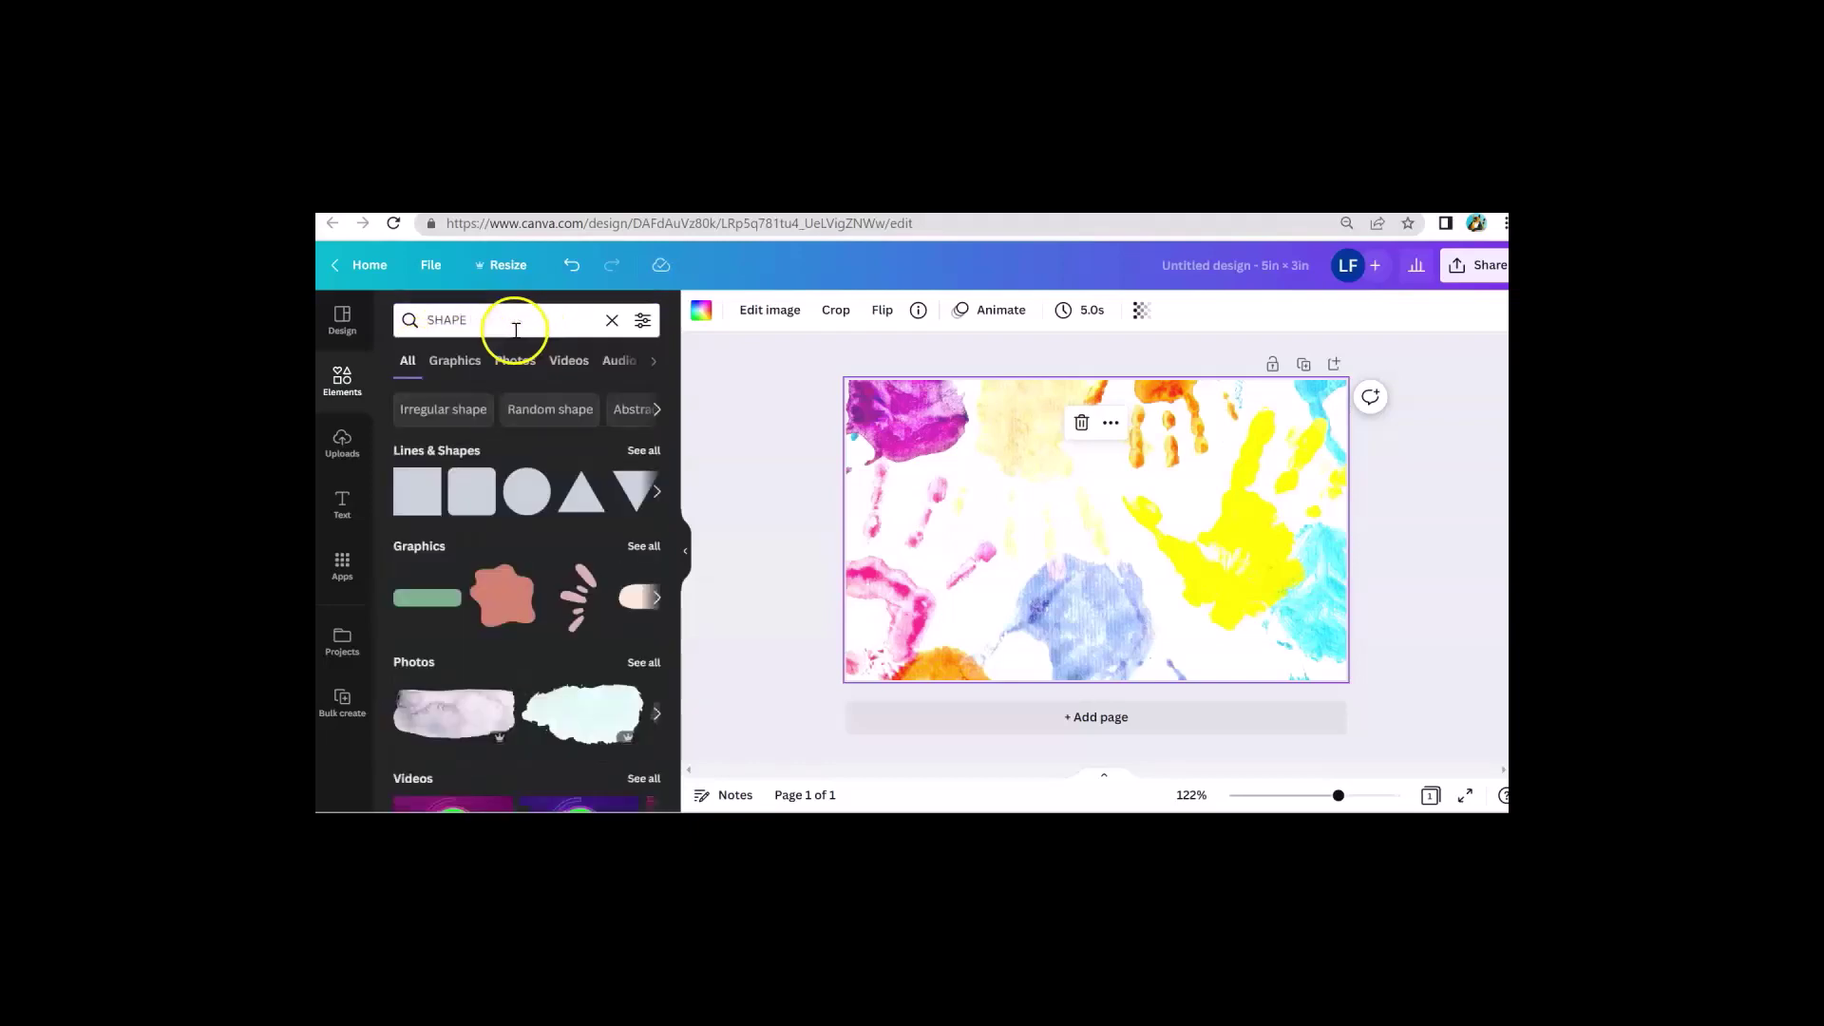
{"action": "left_click", "coordinate": [481, 481]}
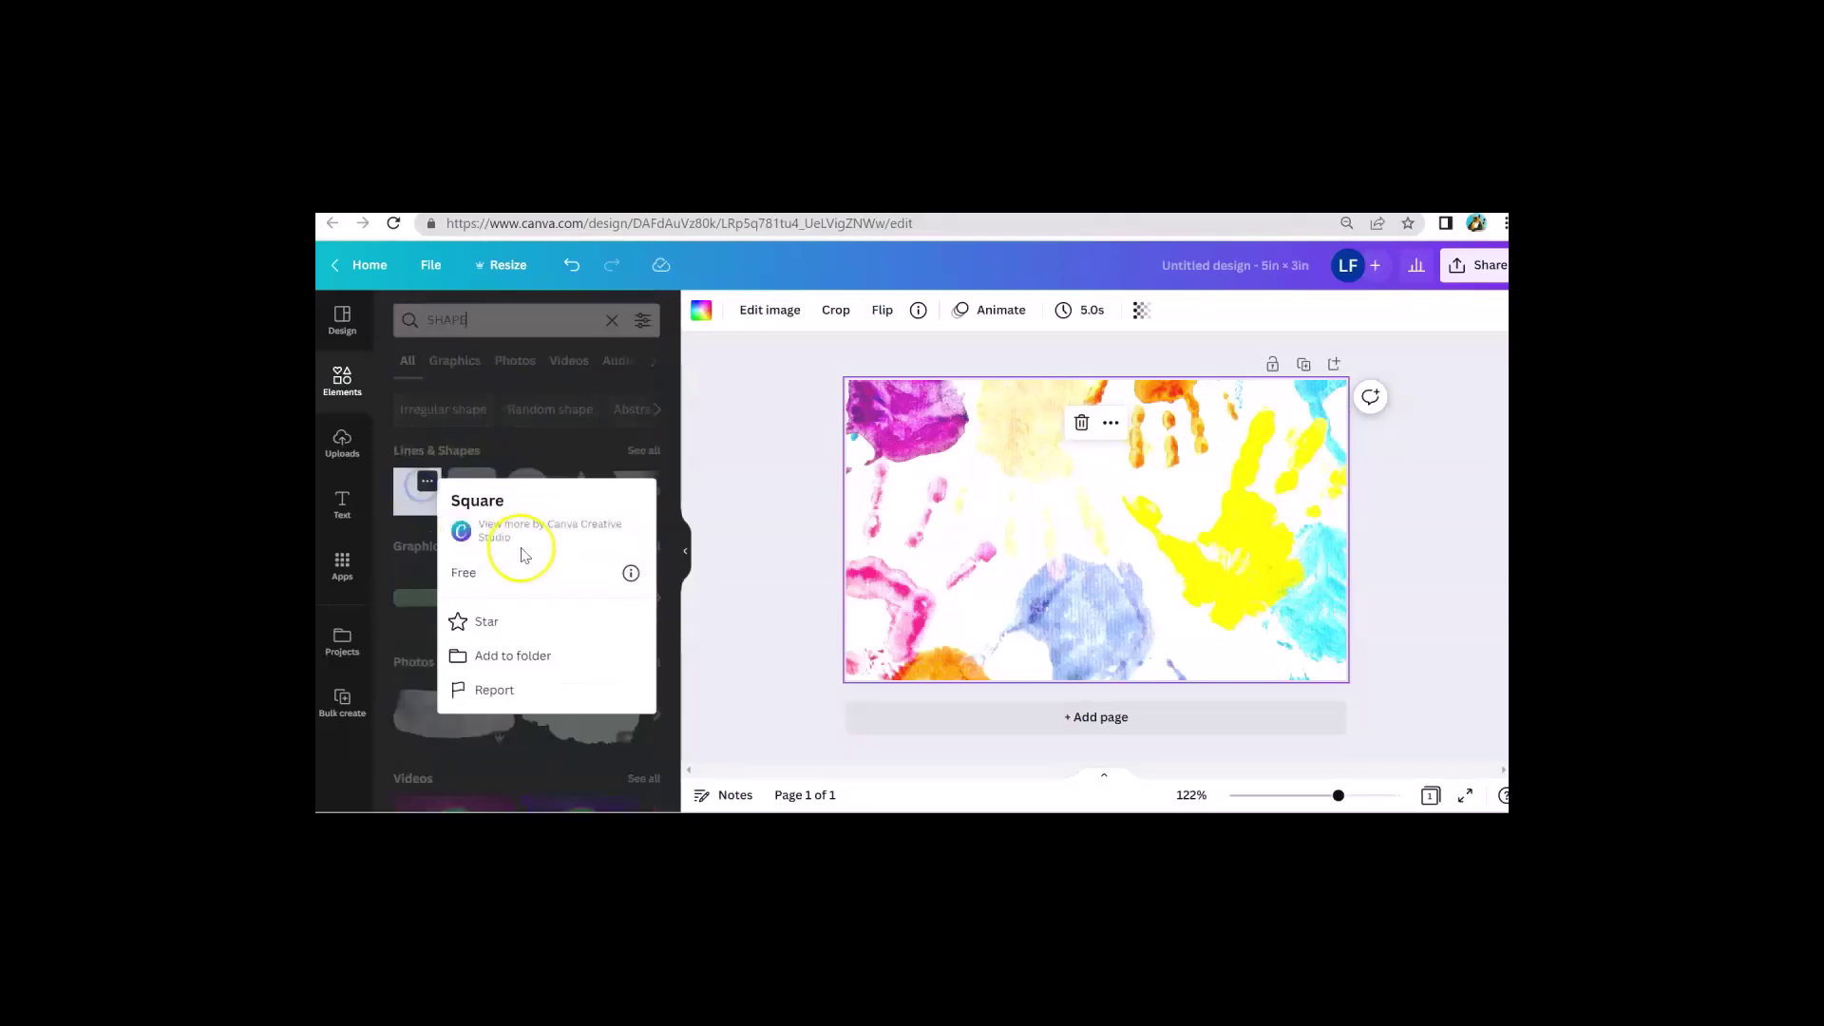
{"action": "left_click", "coordinate": [411, 516]}
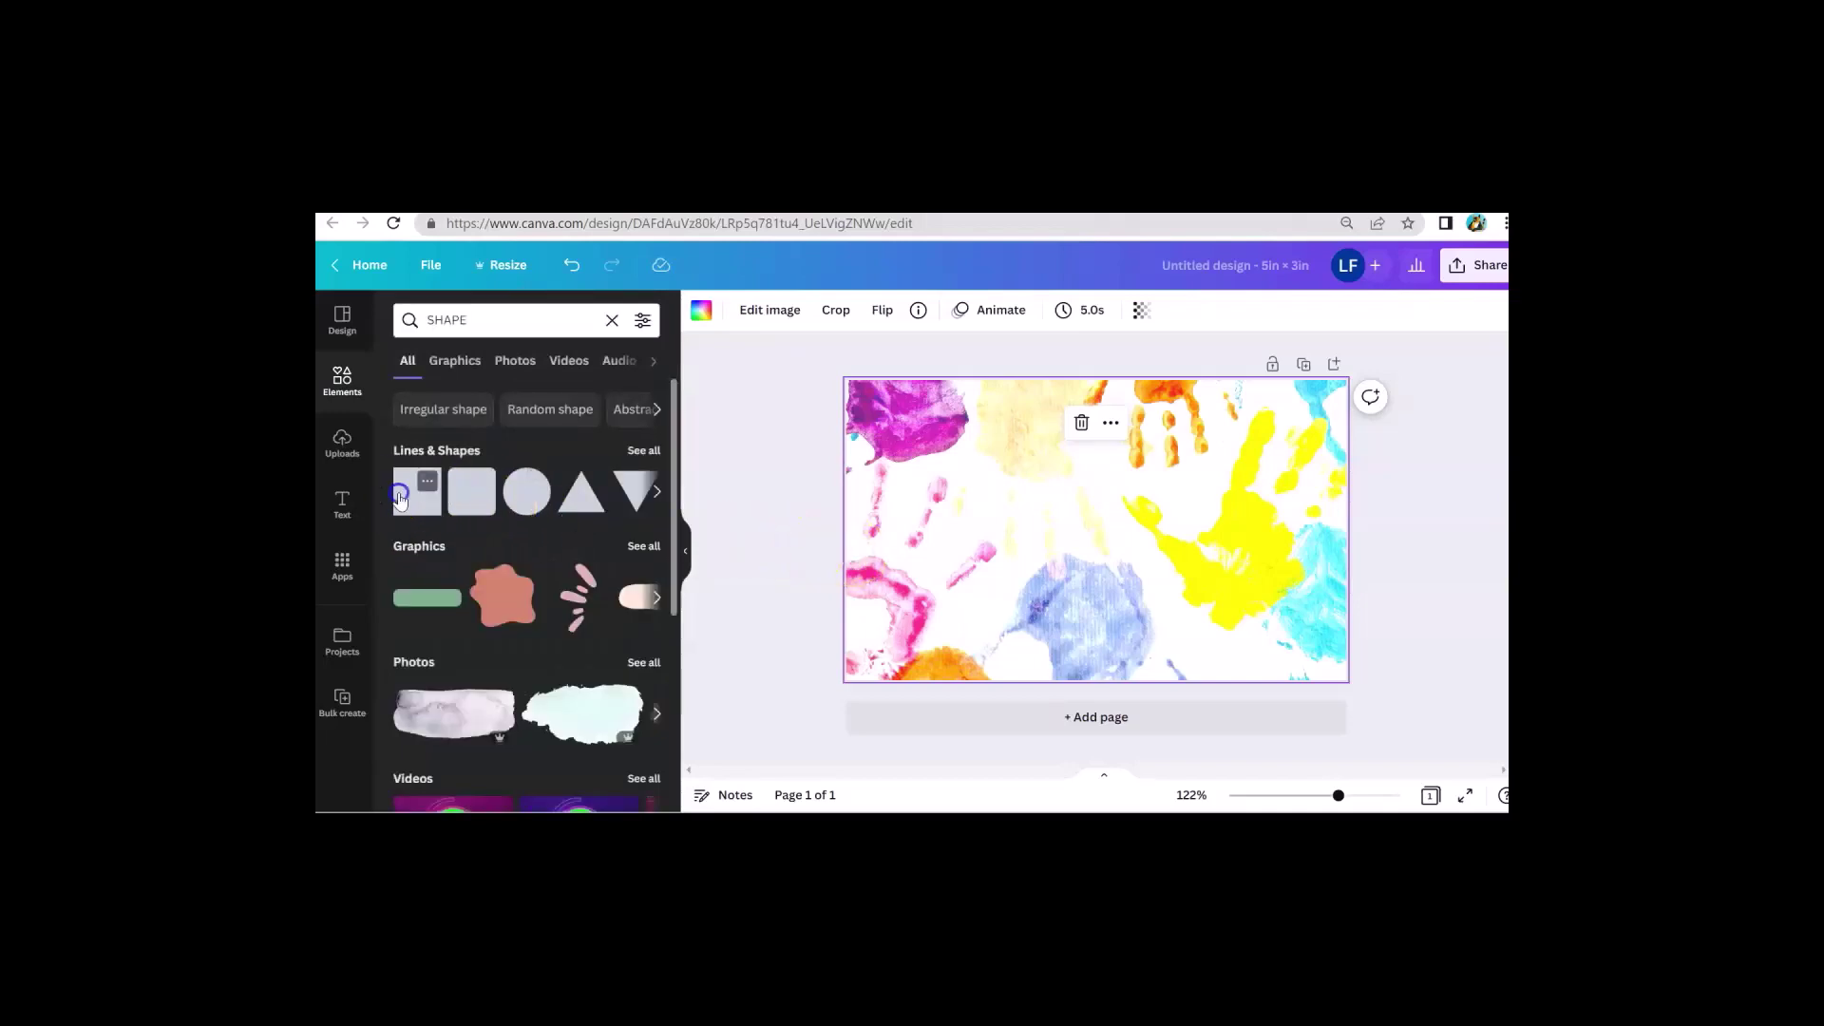
{"action": "left_click", "coordinate": [410, 513]}
{"action": "left_click_drag", "start_coordinate": [1051, 575], "coordinate": [996, 504]}
{"action": "left_click_drag", "start_coordinate": [1135, 568], "coordinate": [1316, 651]}
Fill the rectangle with white and give it a black dashed border.
{"action": "left_click", "coordinate": [792, 310]}
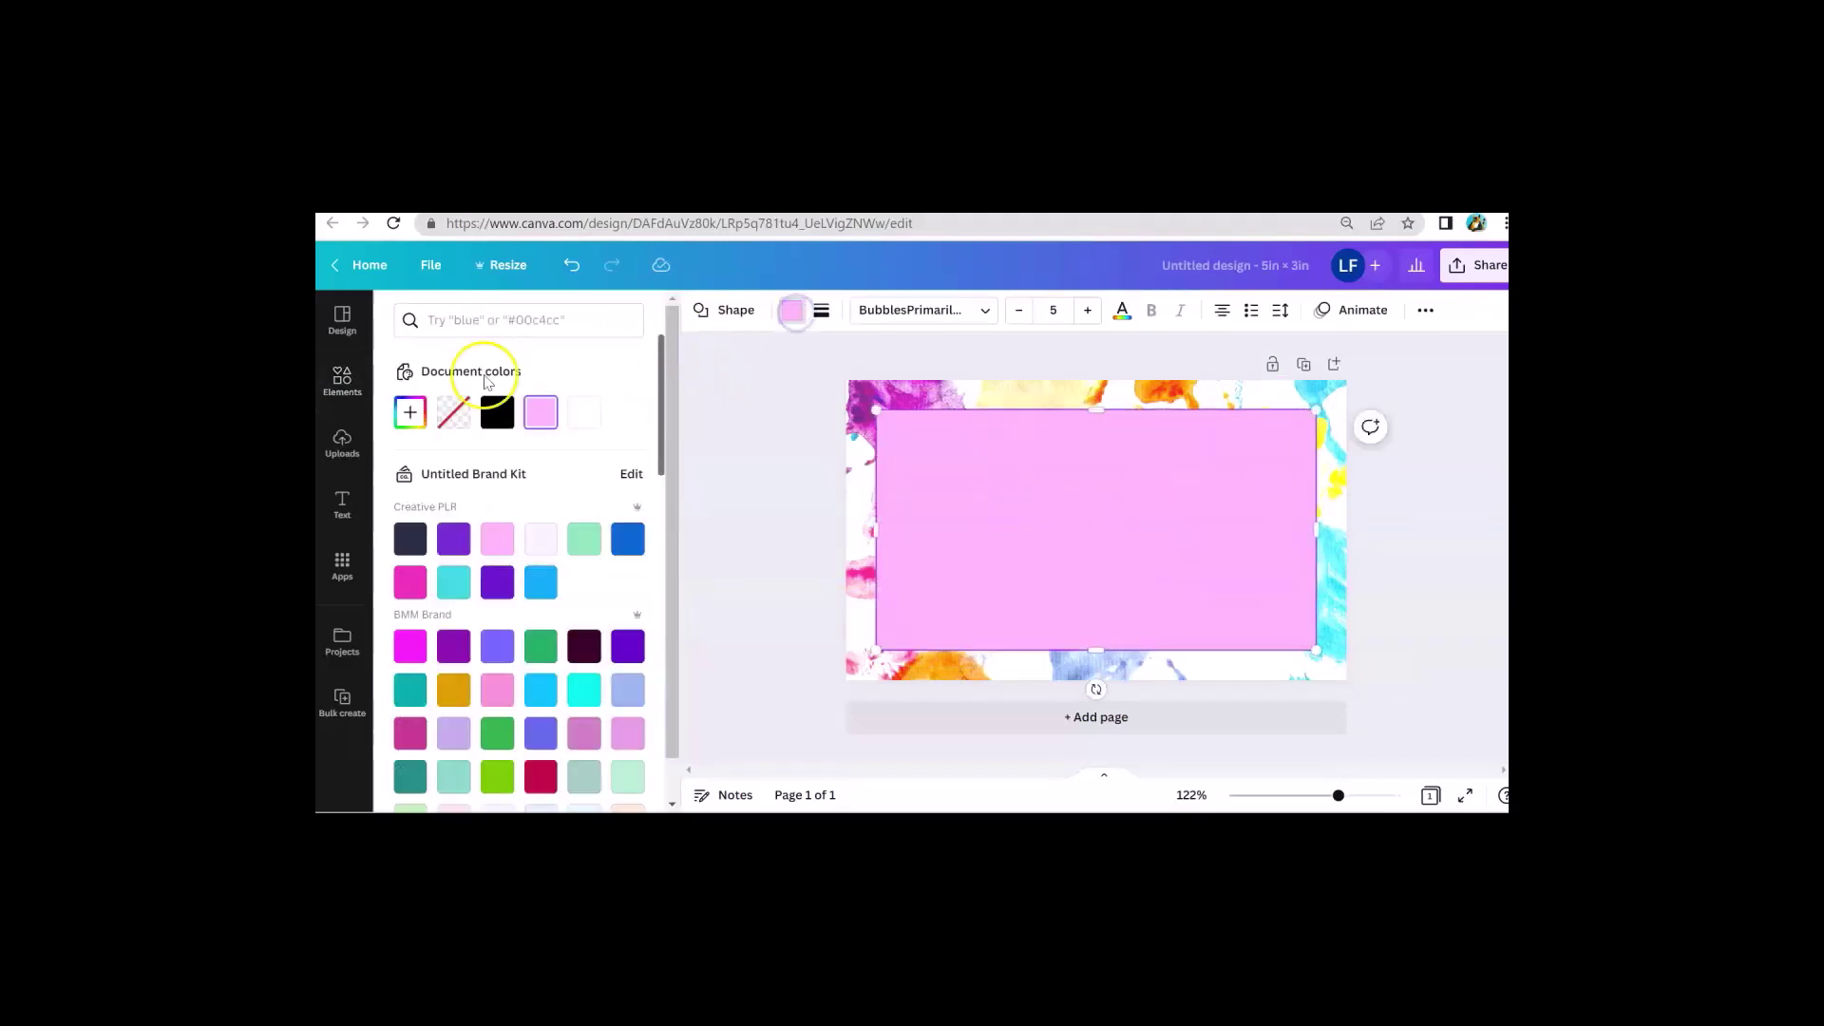
{"action": "left_click", "coordinate": [596, 422]}
{"action": "left_click", "coordinate": [822, 309]}
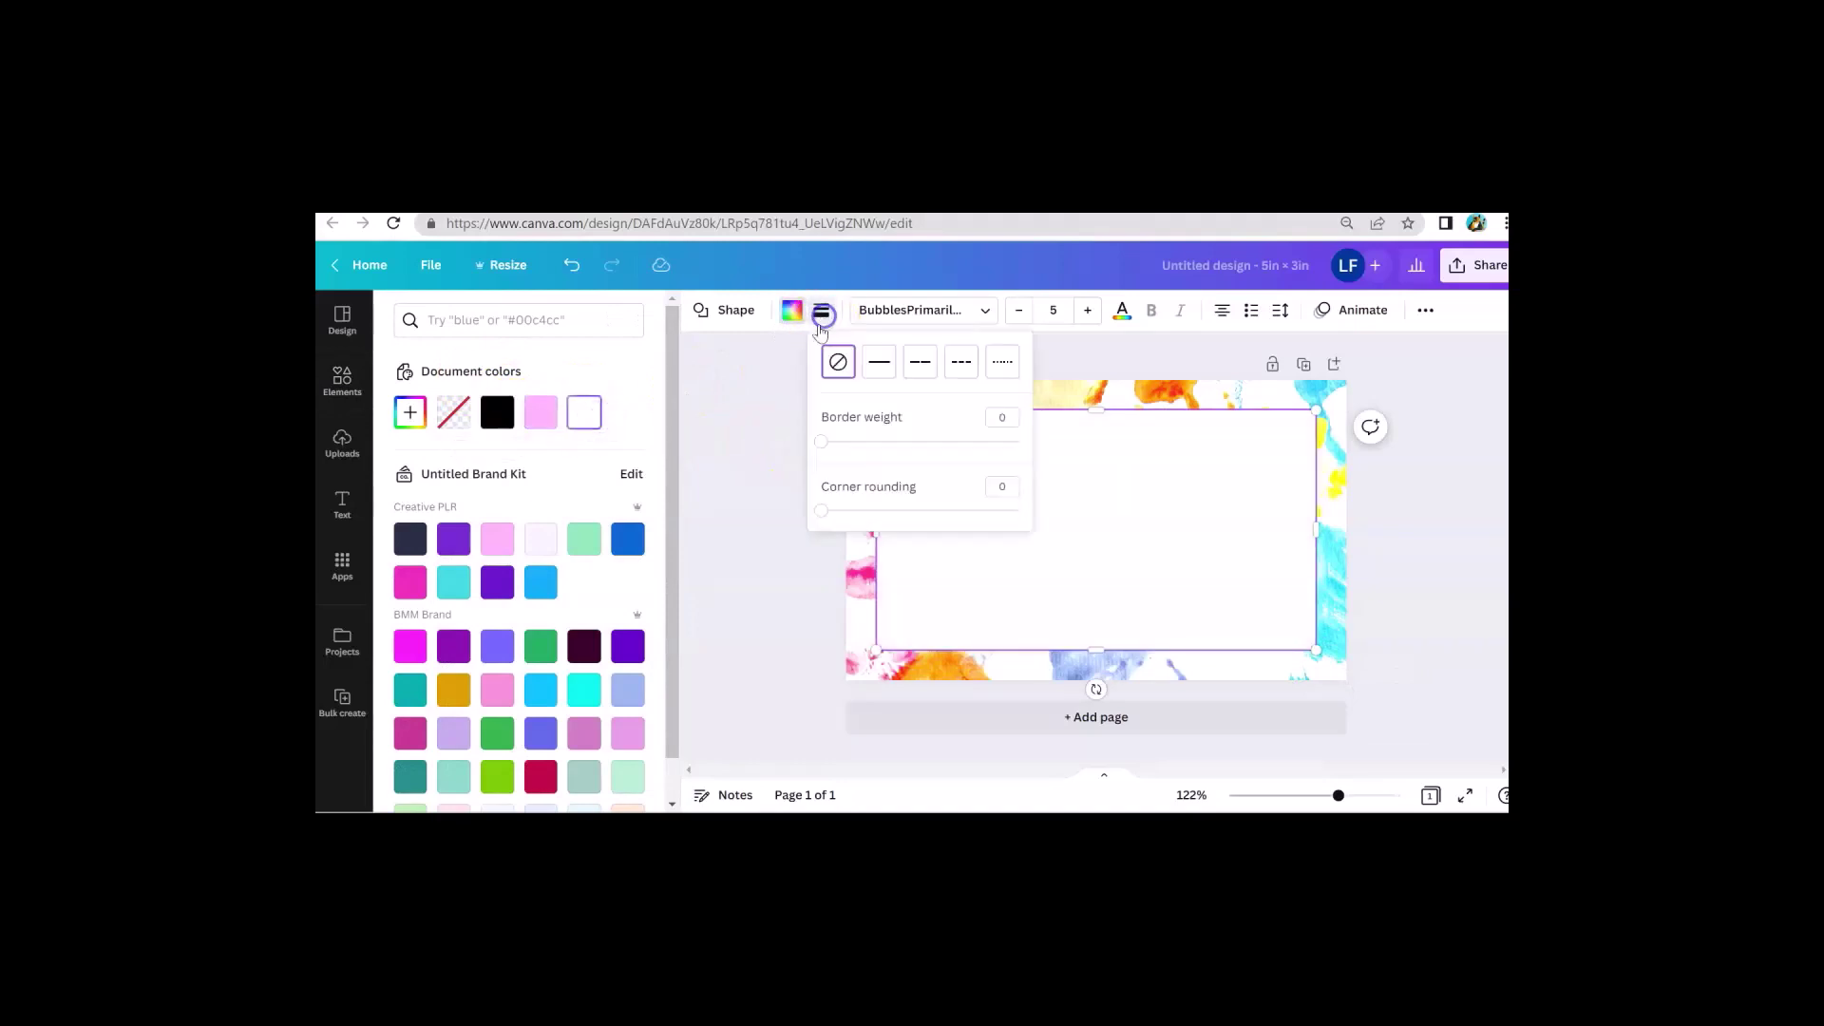
{"action": "left_click", "coordinate": [878, 362]}
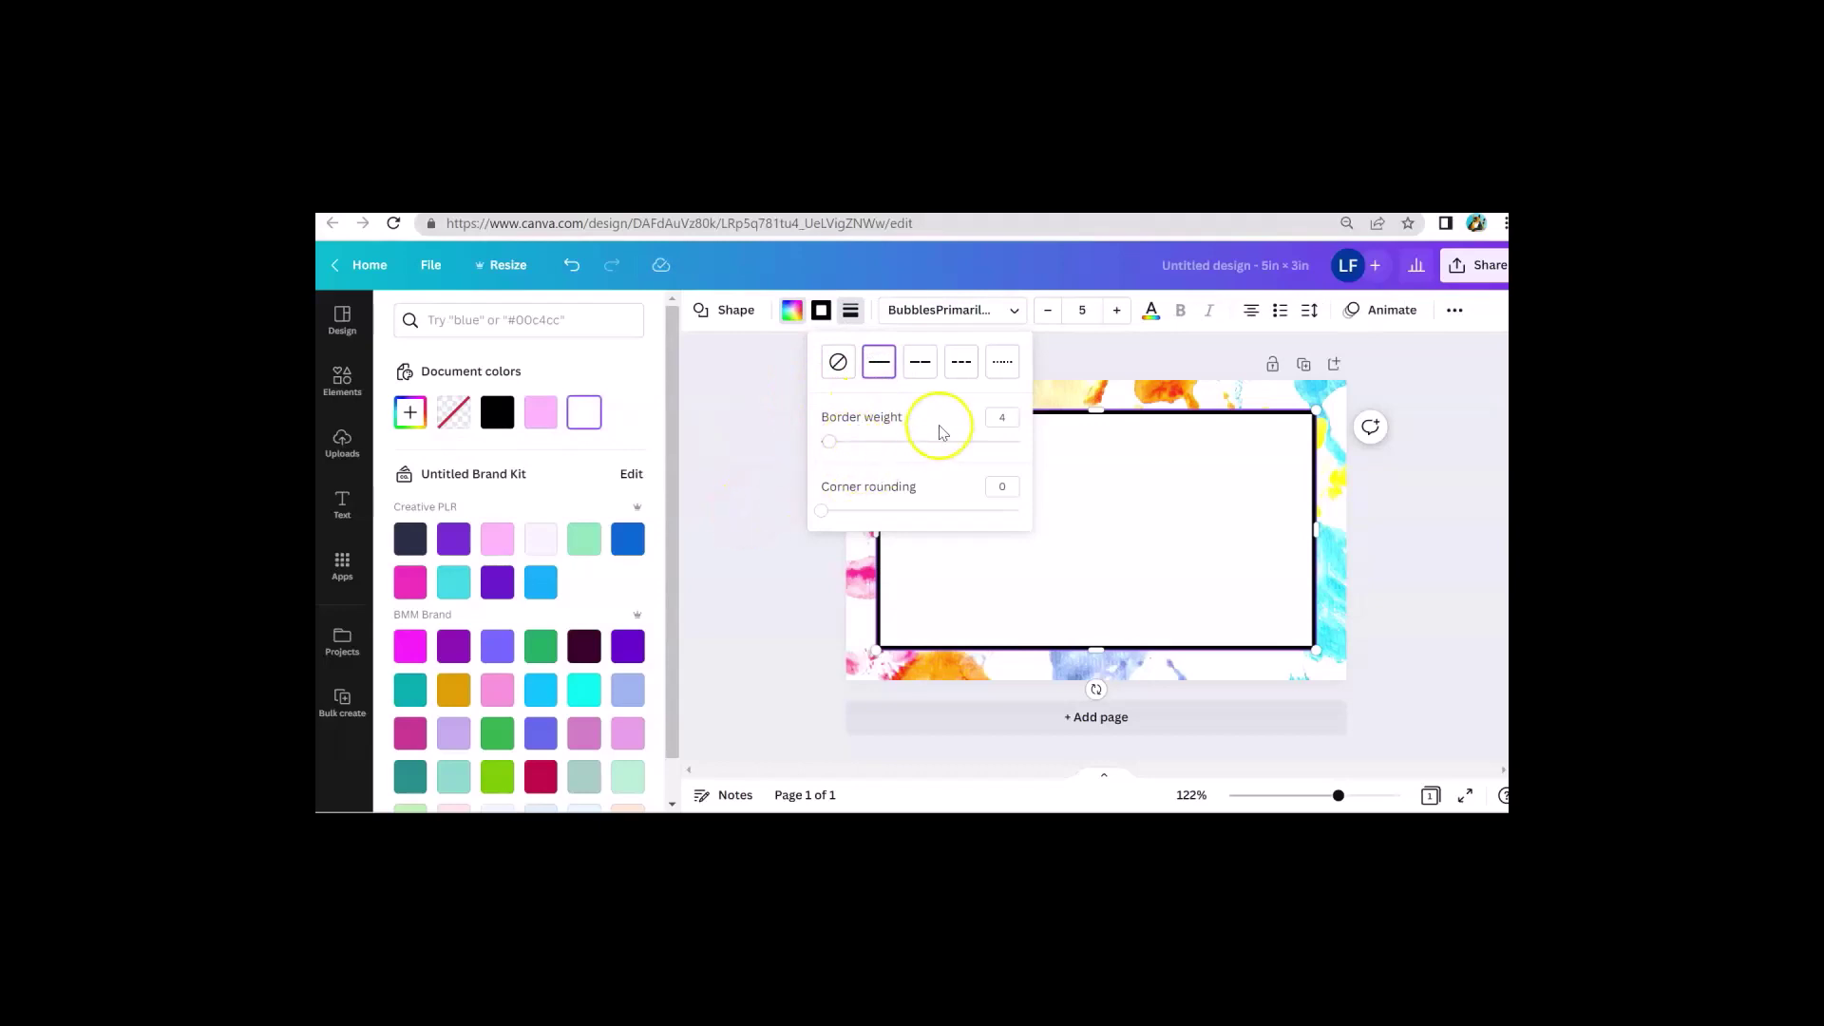
{"action": "left_click", "coordinate": [958, 367]}
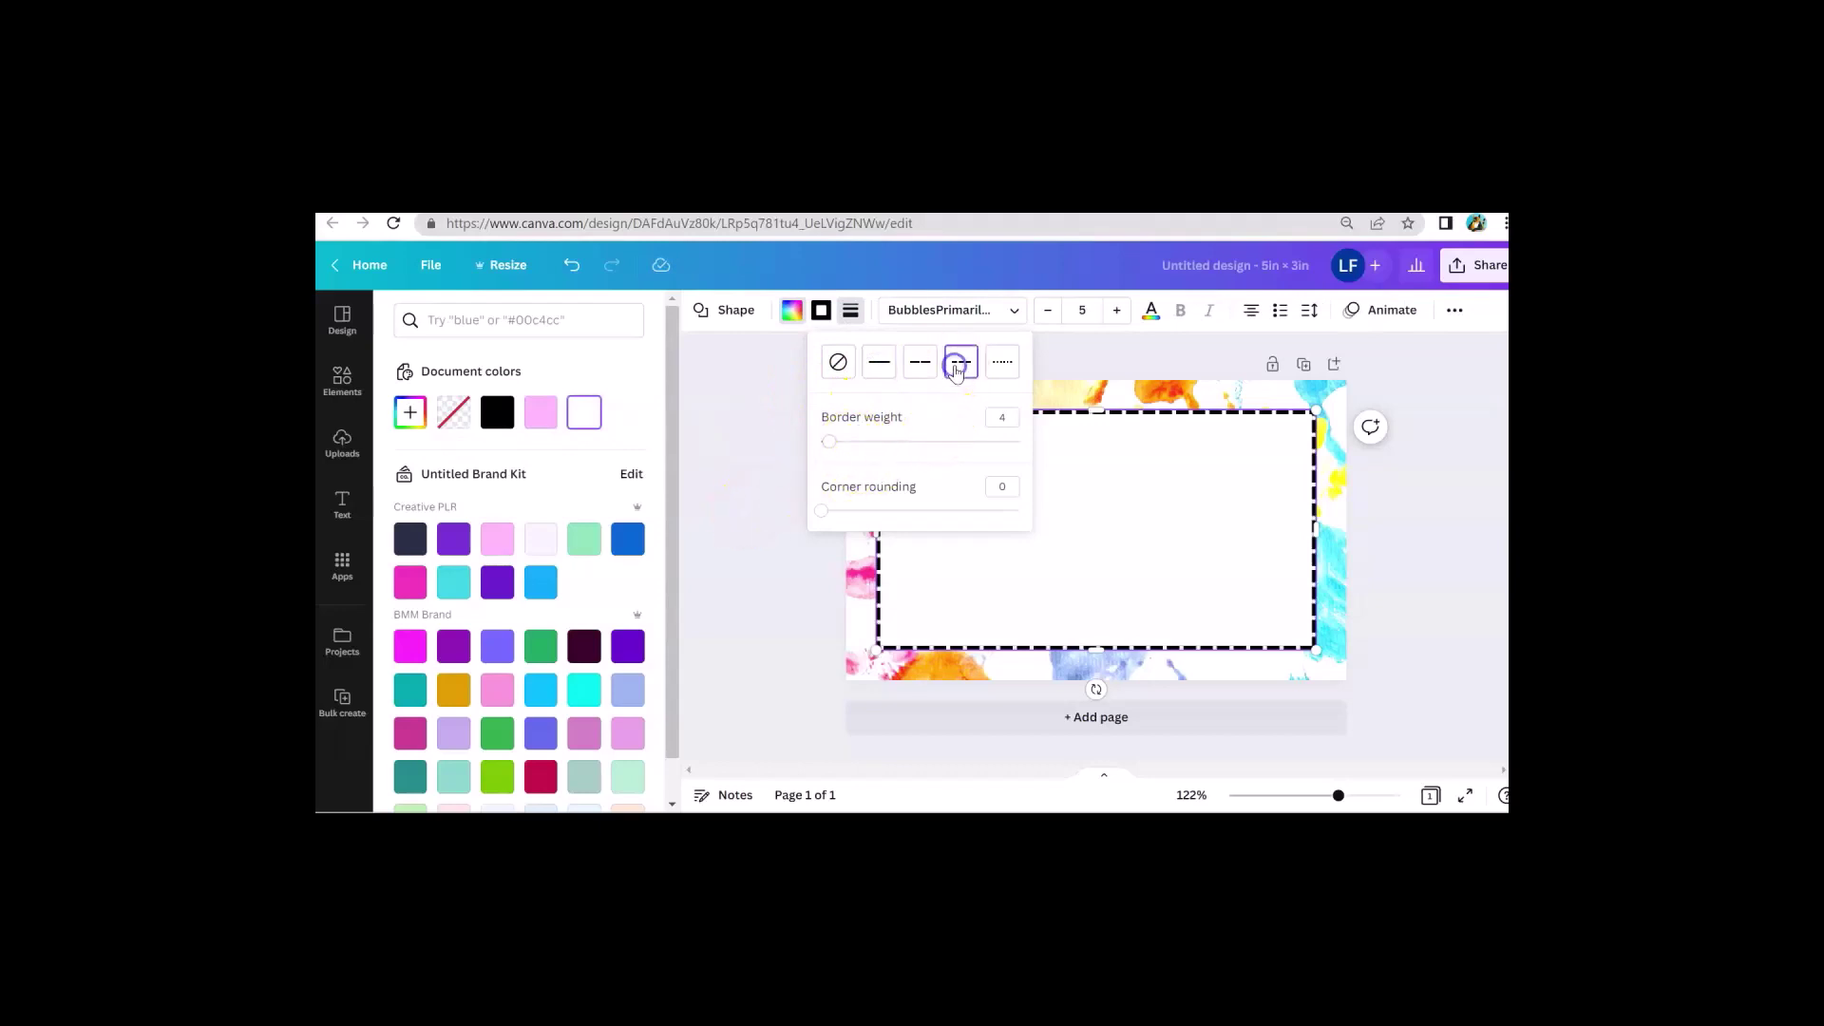
{"action": "left_click", "coordinate": [793, 578]}
{"action": "left_click", "coordinate": [766, 511]}
{"action": "left_click", "coordinate": [765, 453]}
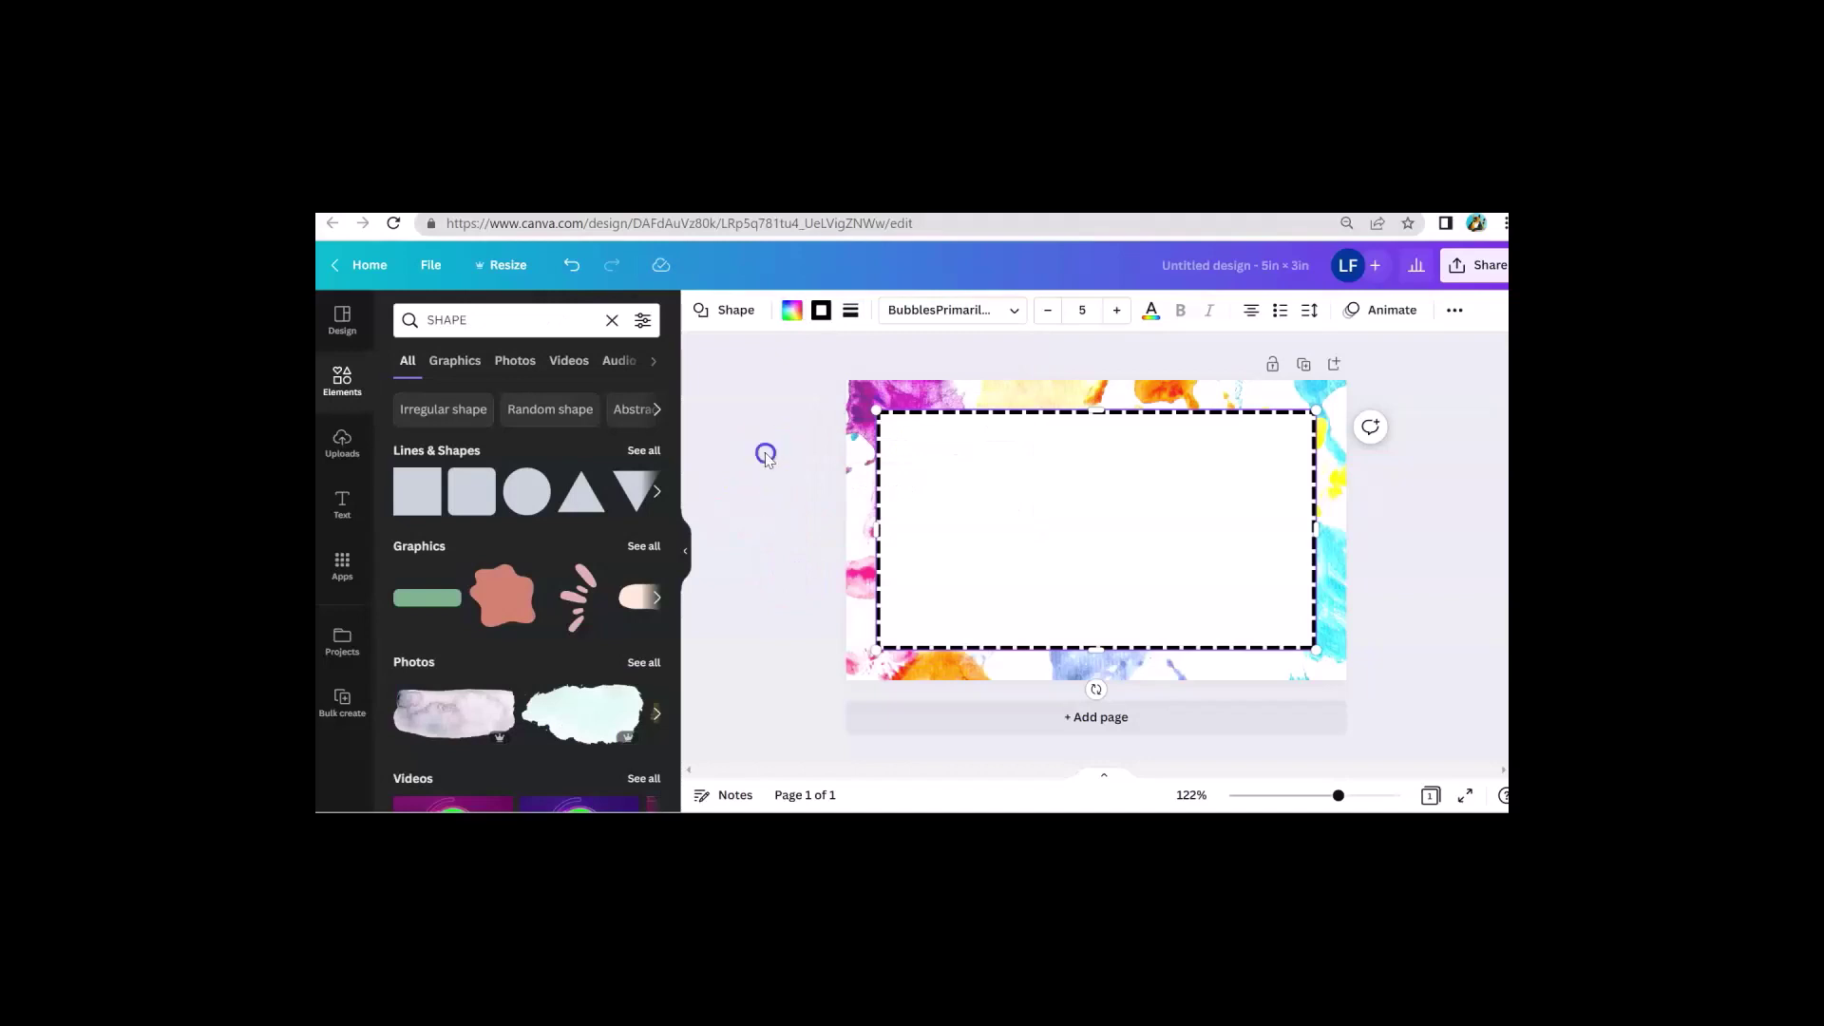
Snap the dashed rectangle to the card's centre and open Bulk create.
{"action": "left_click_drag", "start_coordinate": [1107, 542], "coordinate": [1110, 552]}
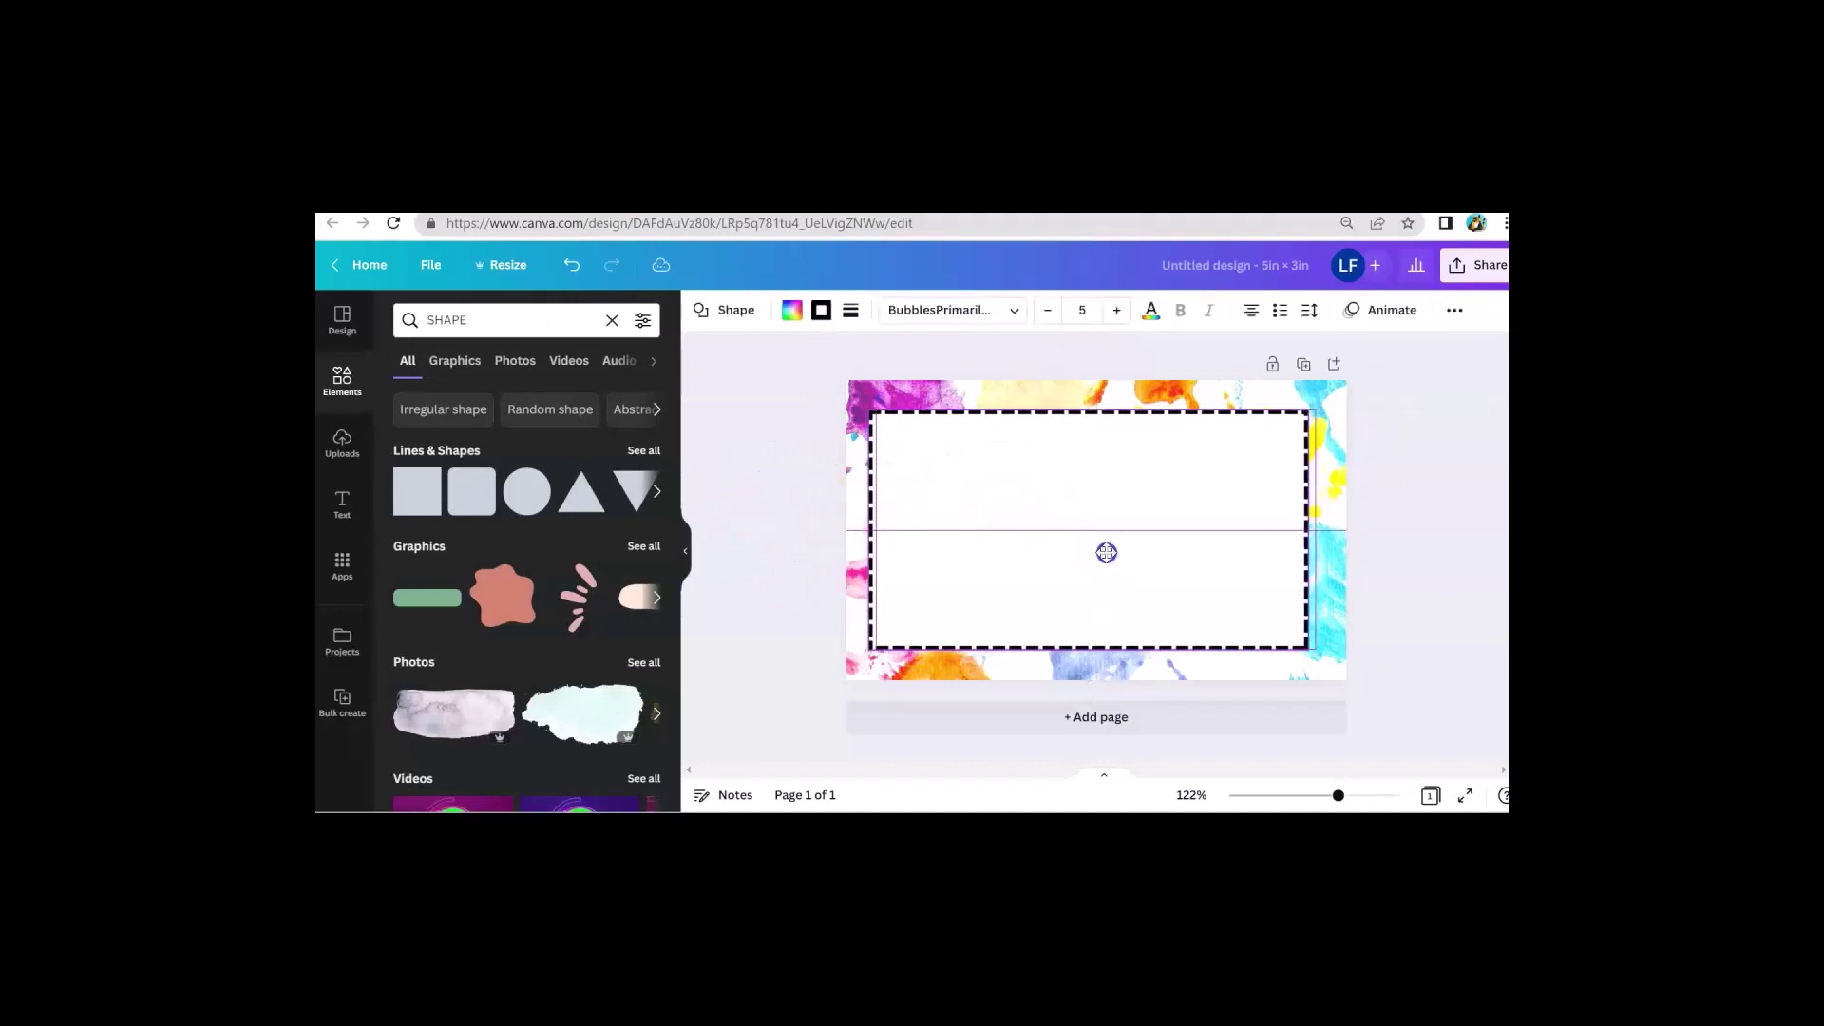
{"action": "left_click_drag", "start_coordinate": [1106, 552], "coordinate": [1109, 551]}
{"action": "left_click", "coordinate": [761, 494]}
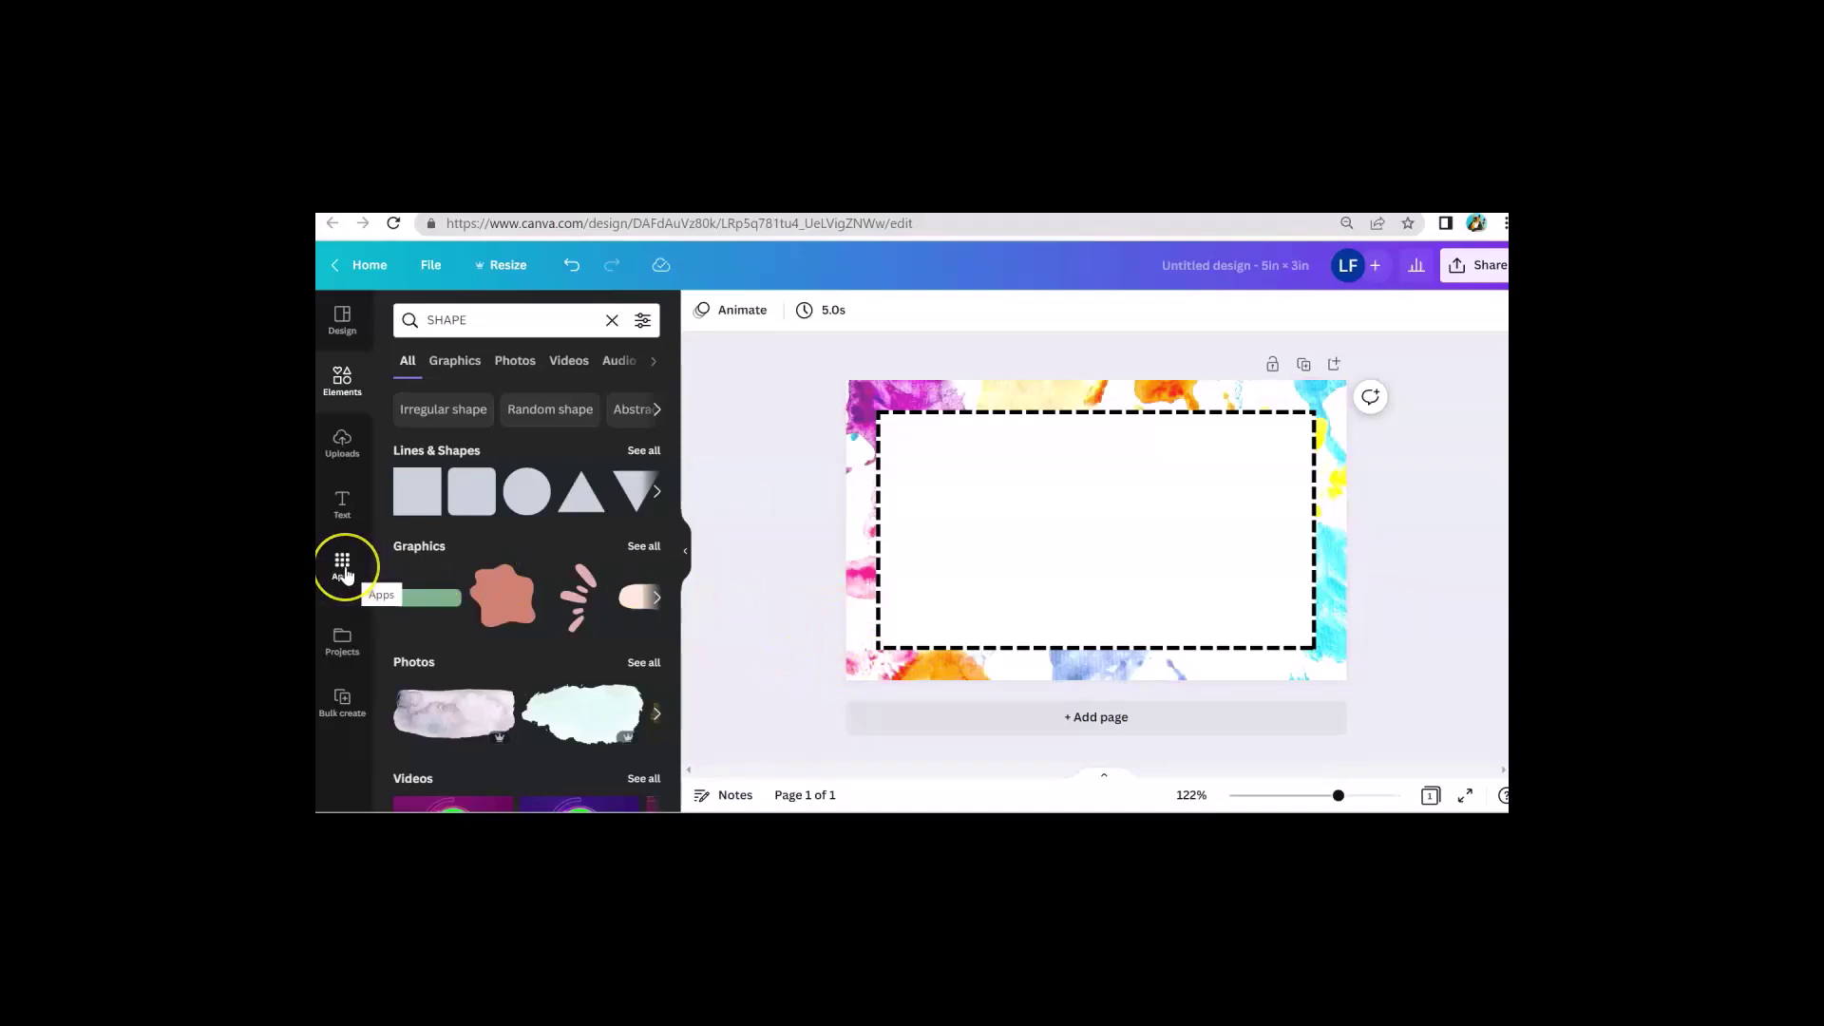
{"action": "left_click", "coordinate": [343, 705]}
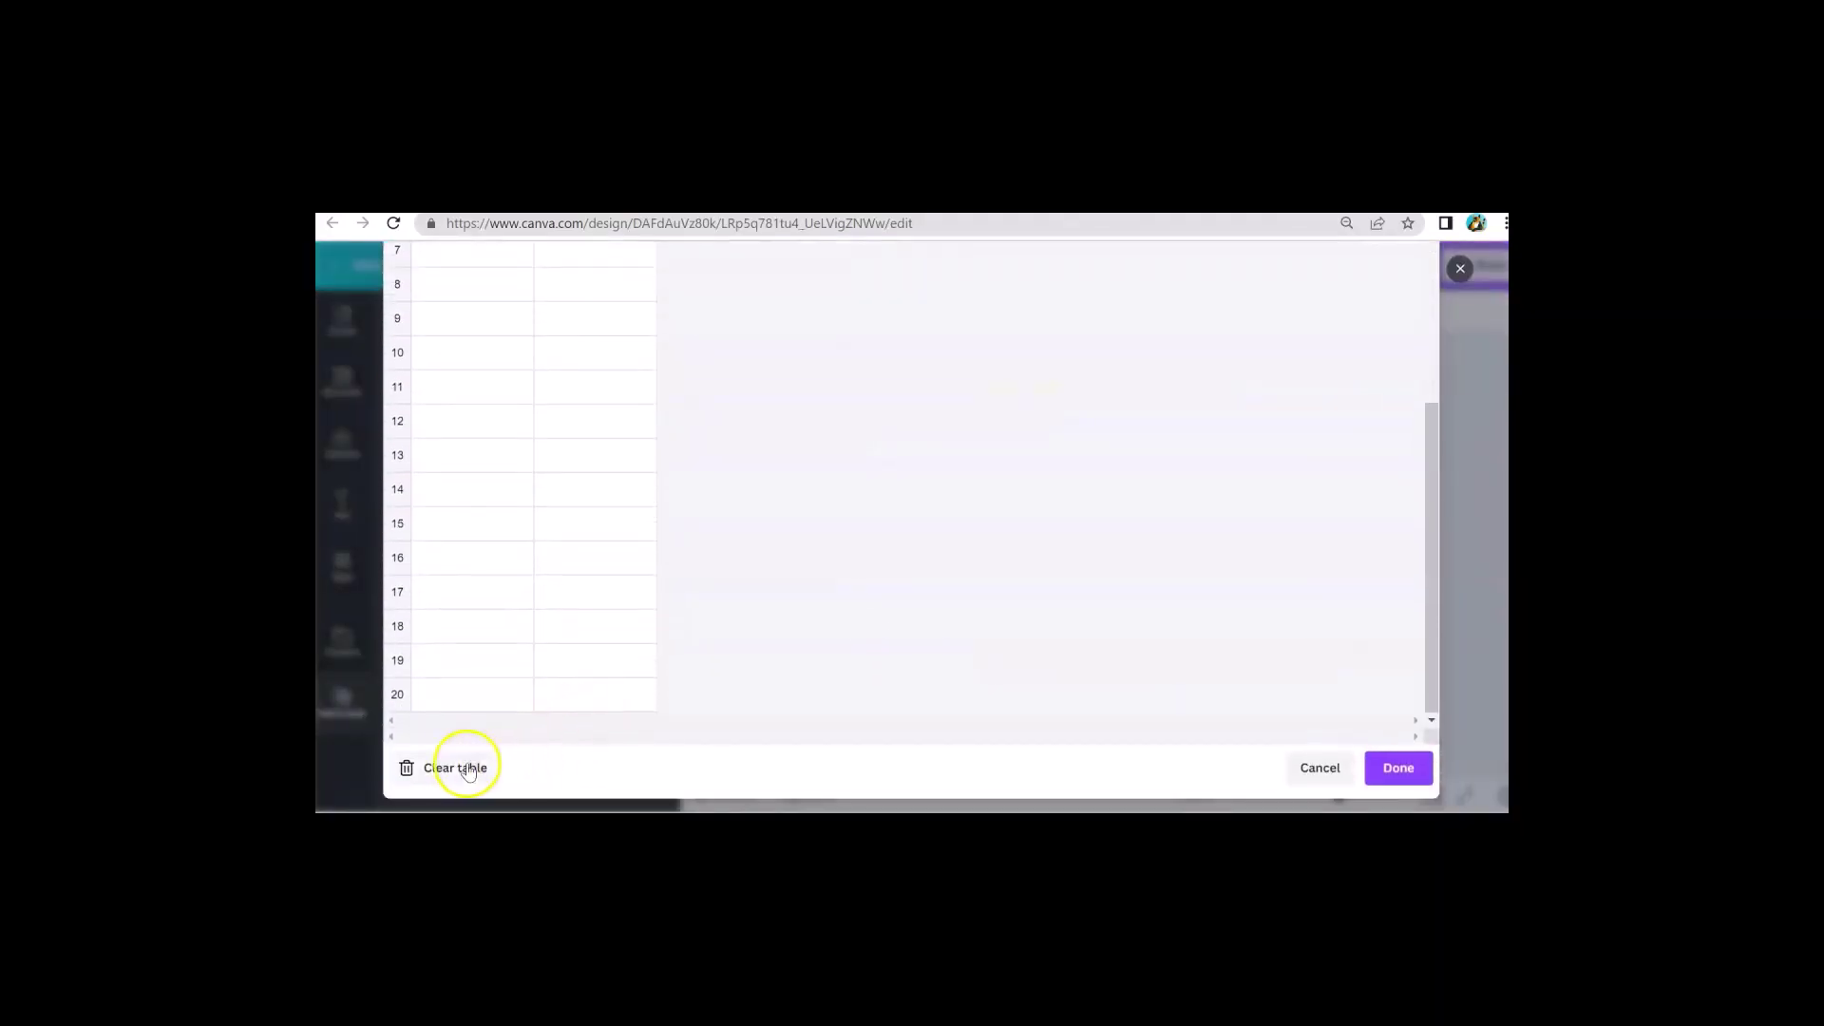
Clear the sample data from the manual data table and start editing its first cell.
{"action": "left_click", "coordinate": [456, 768]}
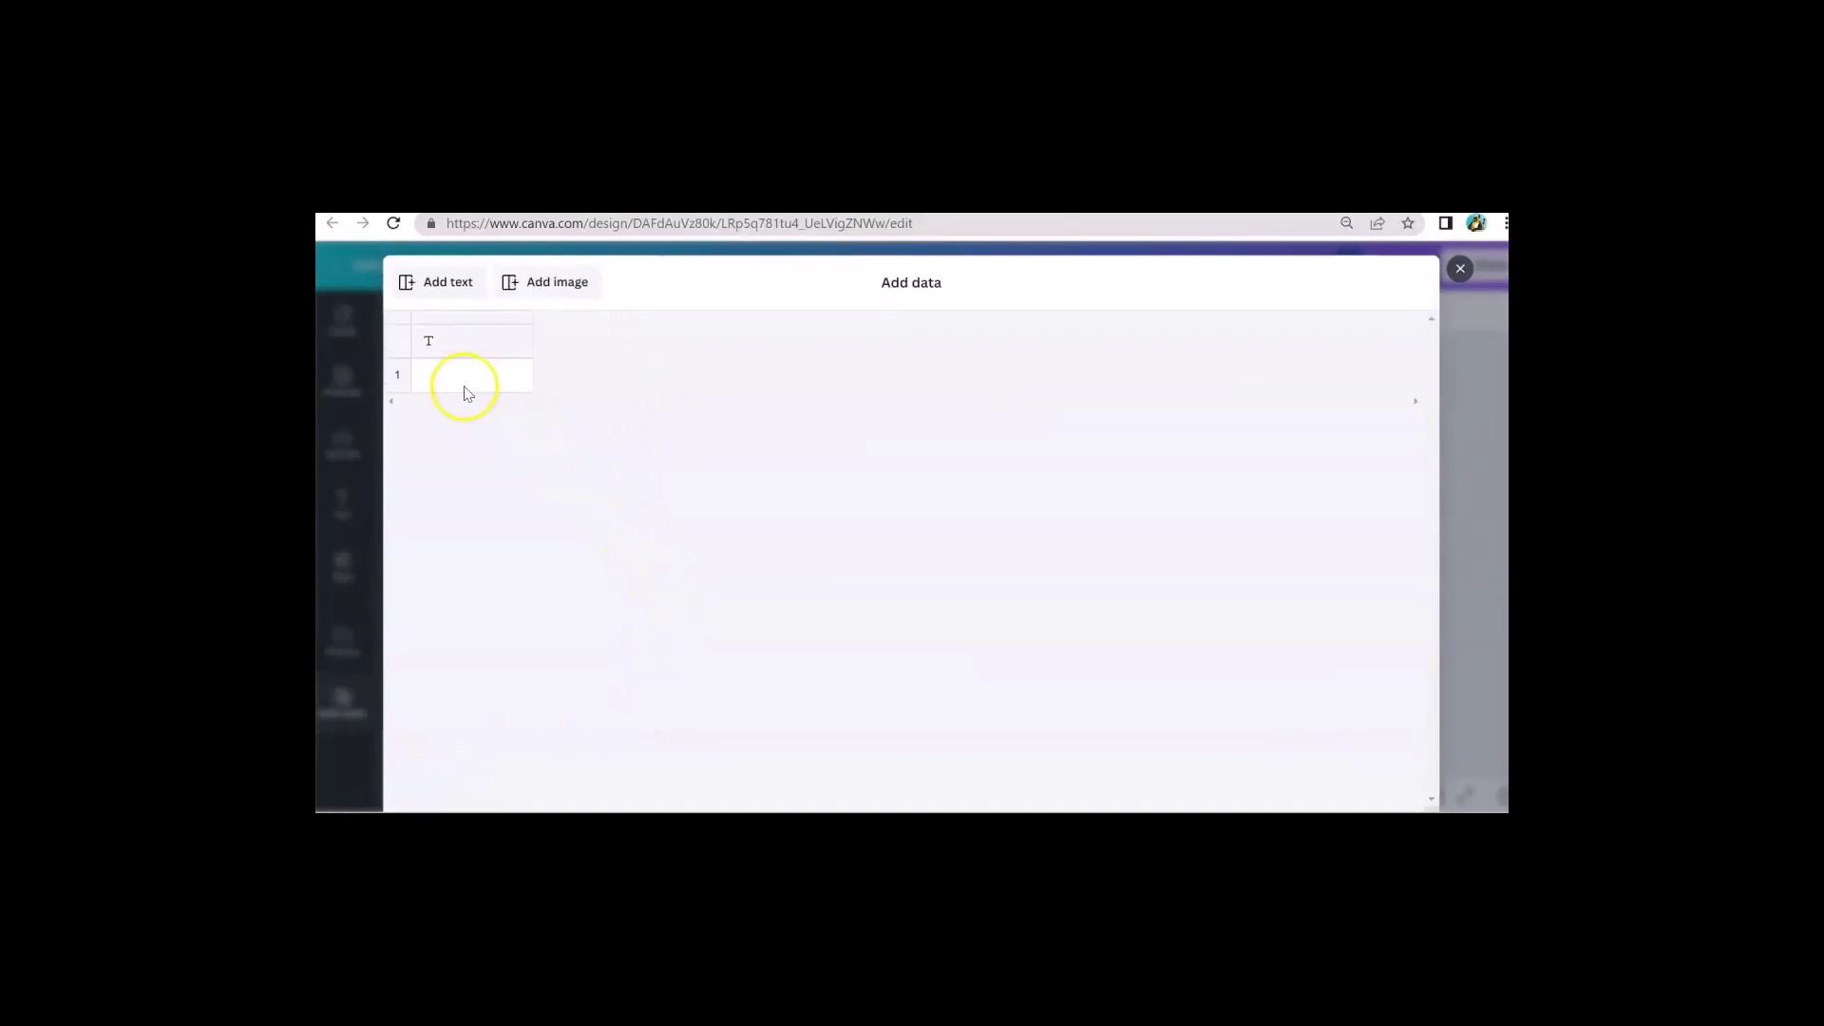
{"action": "left_click", "coordinate": [456, 376]}
{"action": "left_click", "coordinate": [455, 376]}
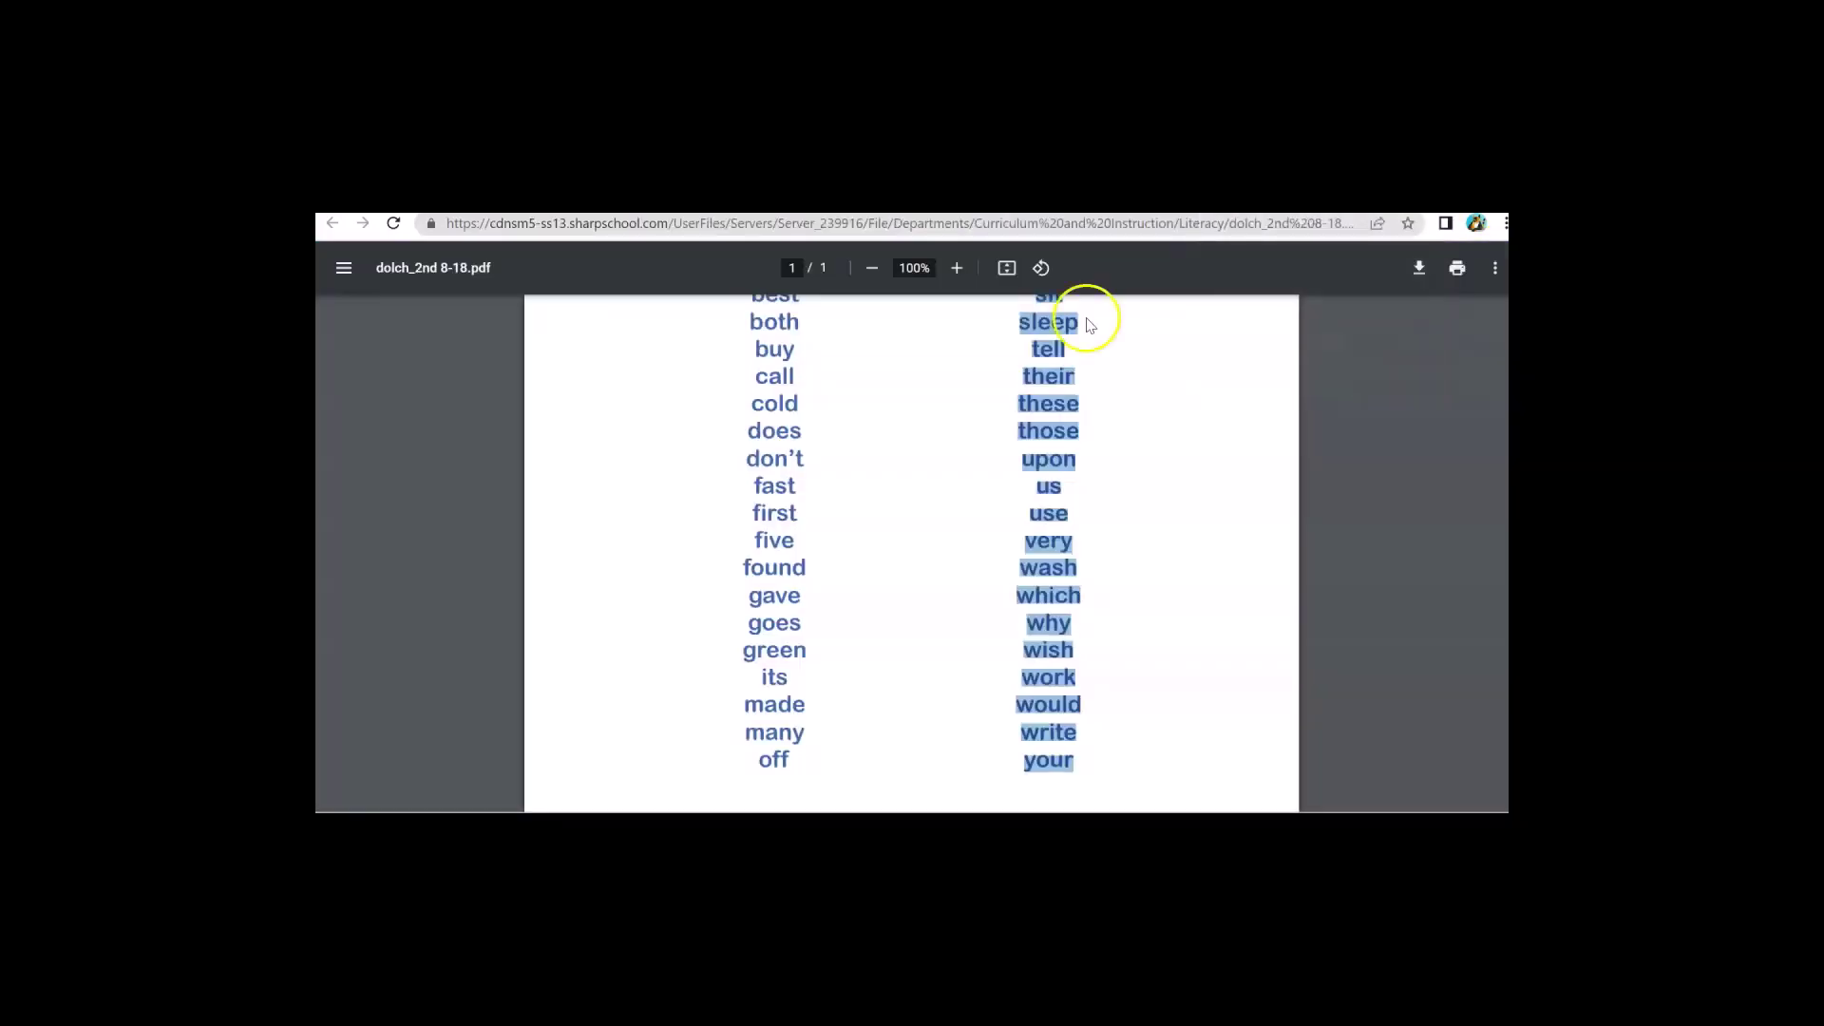
Copy the left column of second-grade Dolch words, always through off, from the PDF.
{"action": "scroll", "coordinate": [1051, 314], "scroll_direction": "up", "scroll_amount": 4}
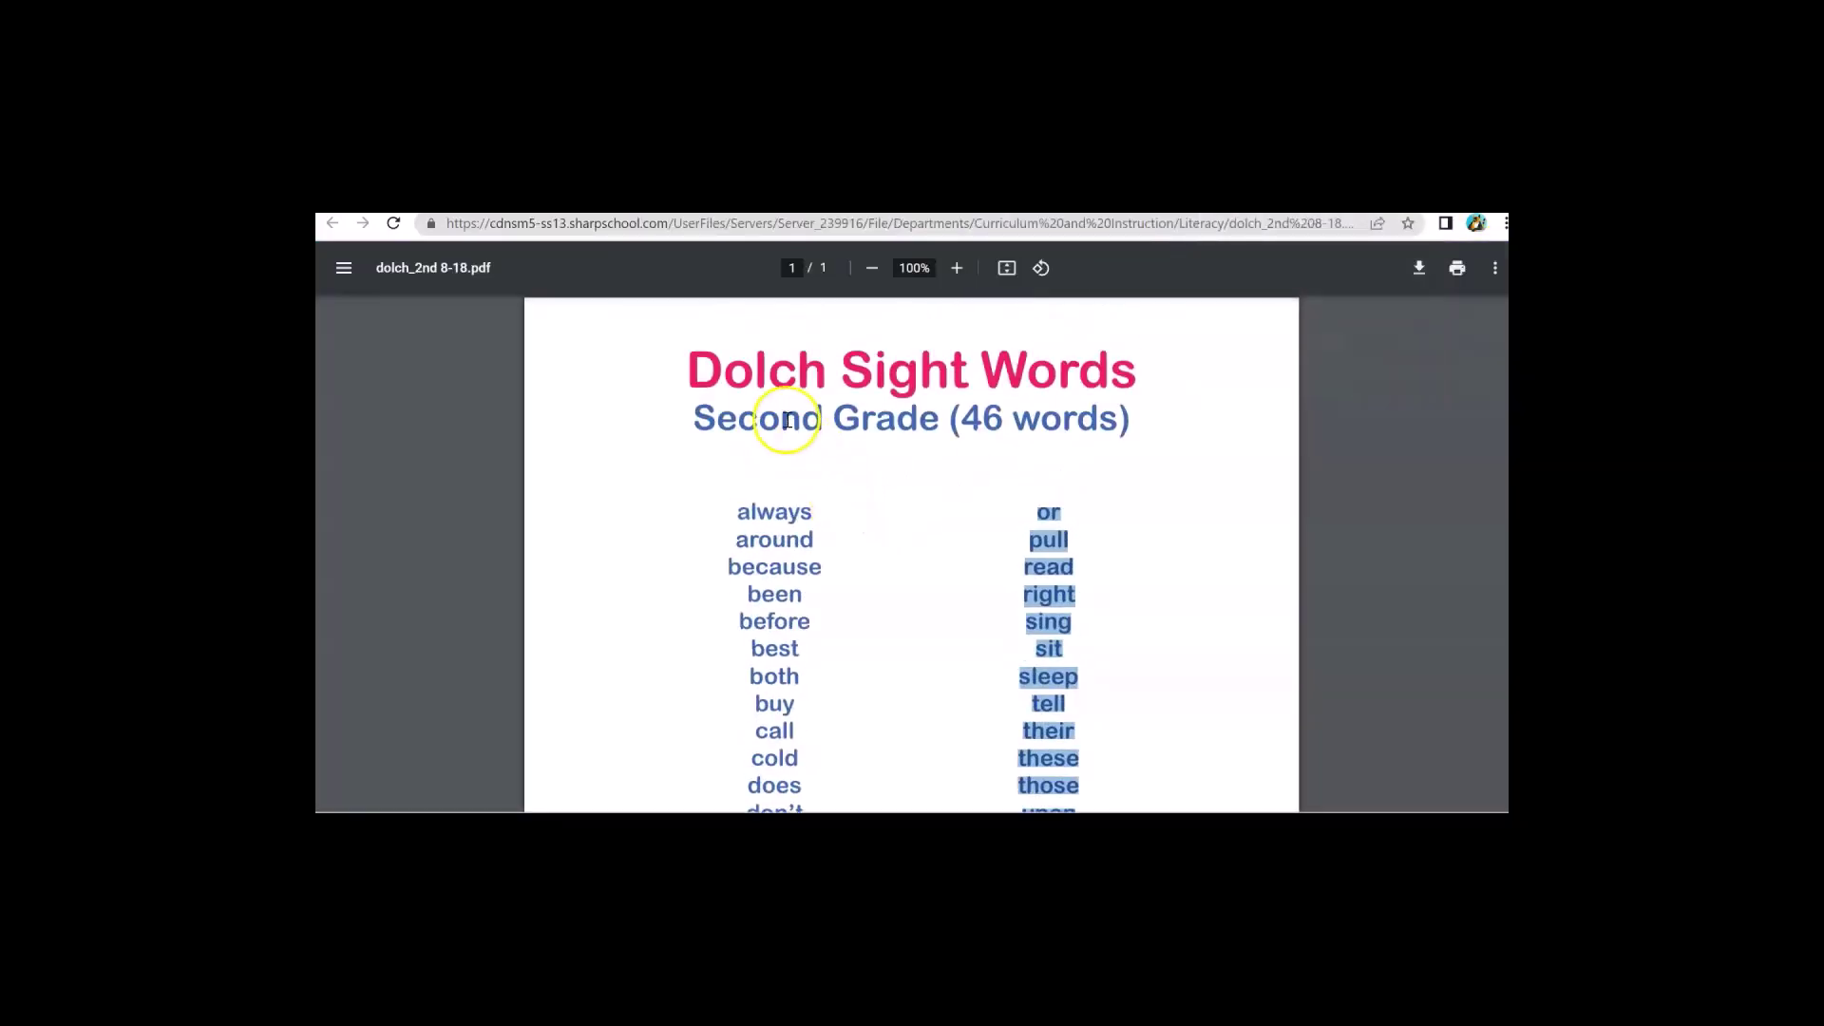
{"action": "scroll", "coordinate": [843, 476], "scroll_direction": "down", "scroll_amount": 2}
{"action": "scroll", "coordinate": [849, 484], "scroll_direction": "up", "scroll_amount": 1}
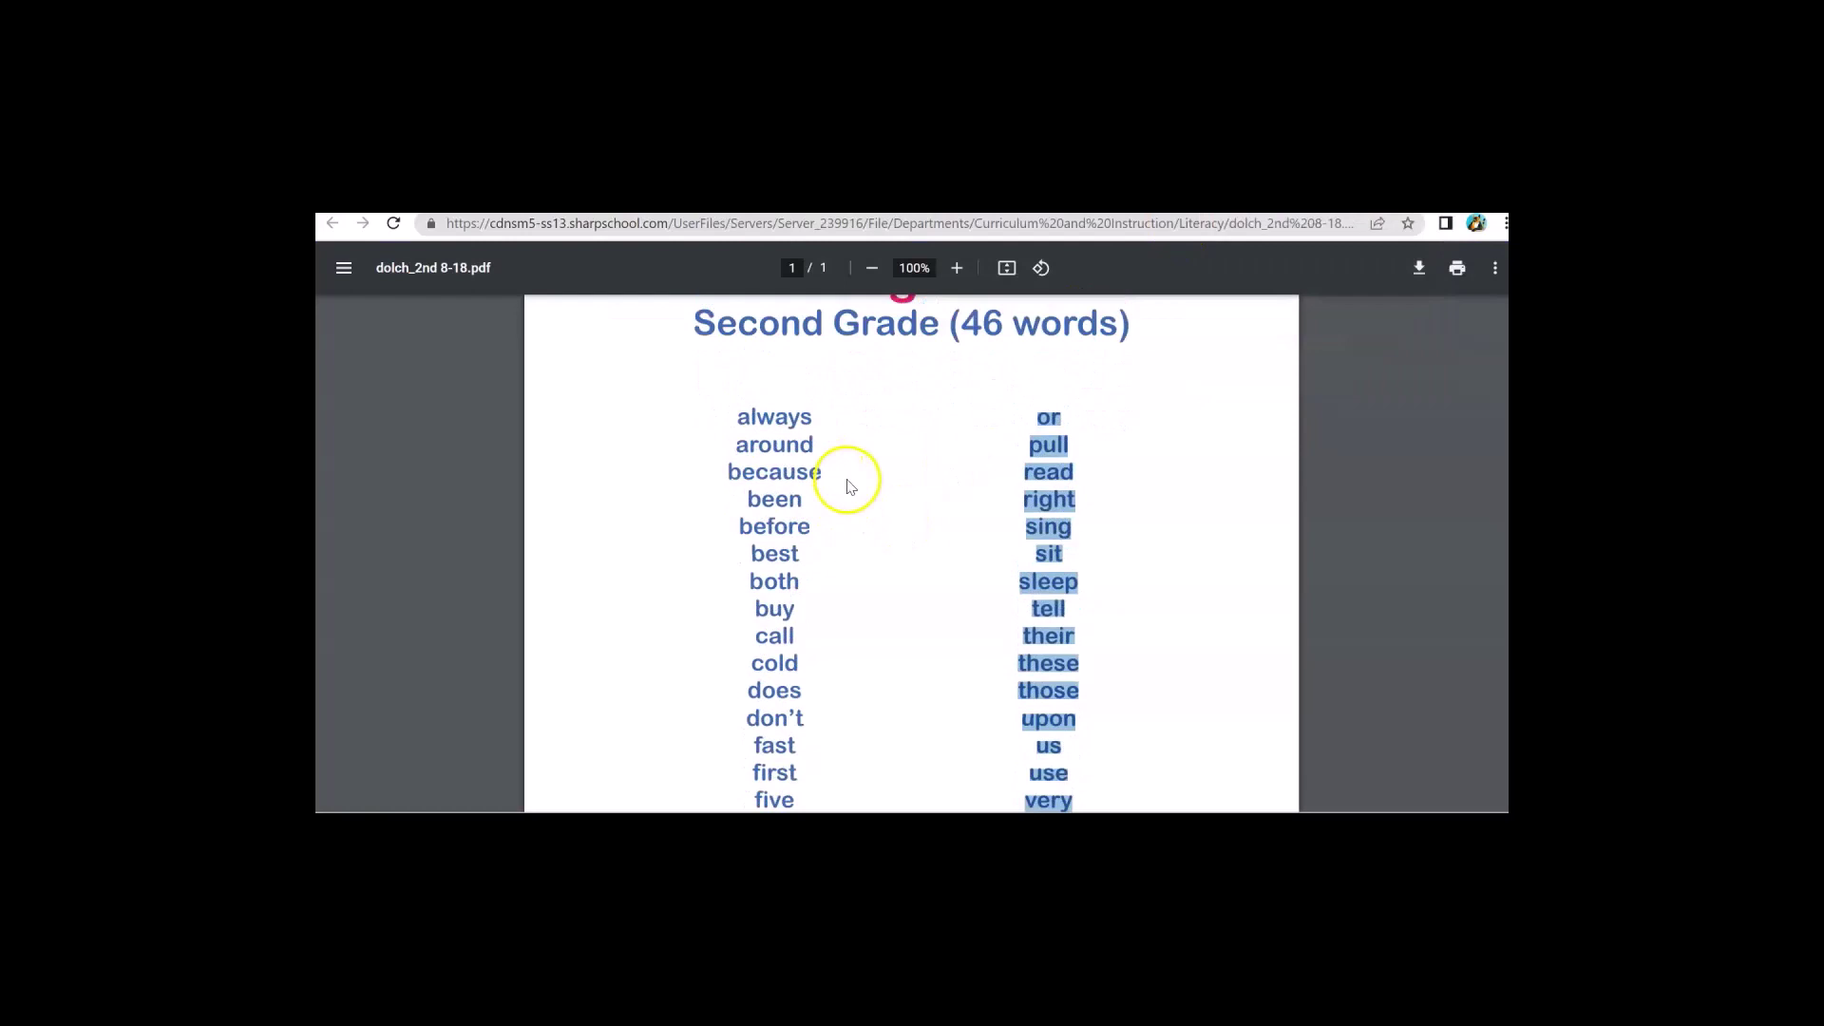
{"action": "left_click_drag", "start_coordinate": [732, 419], "coordinate": [795, 619]}
{"action": "right_click", "coordinate": [787, 597]}
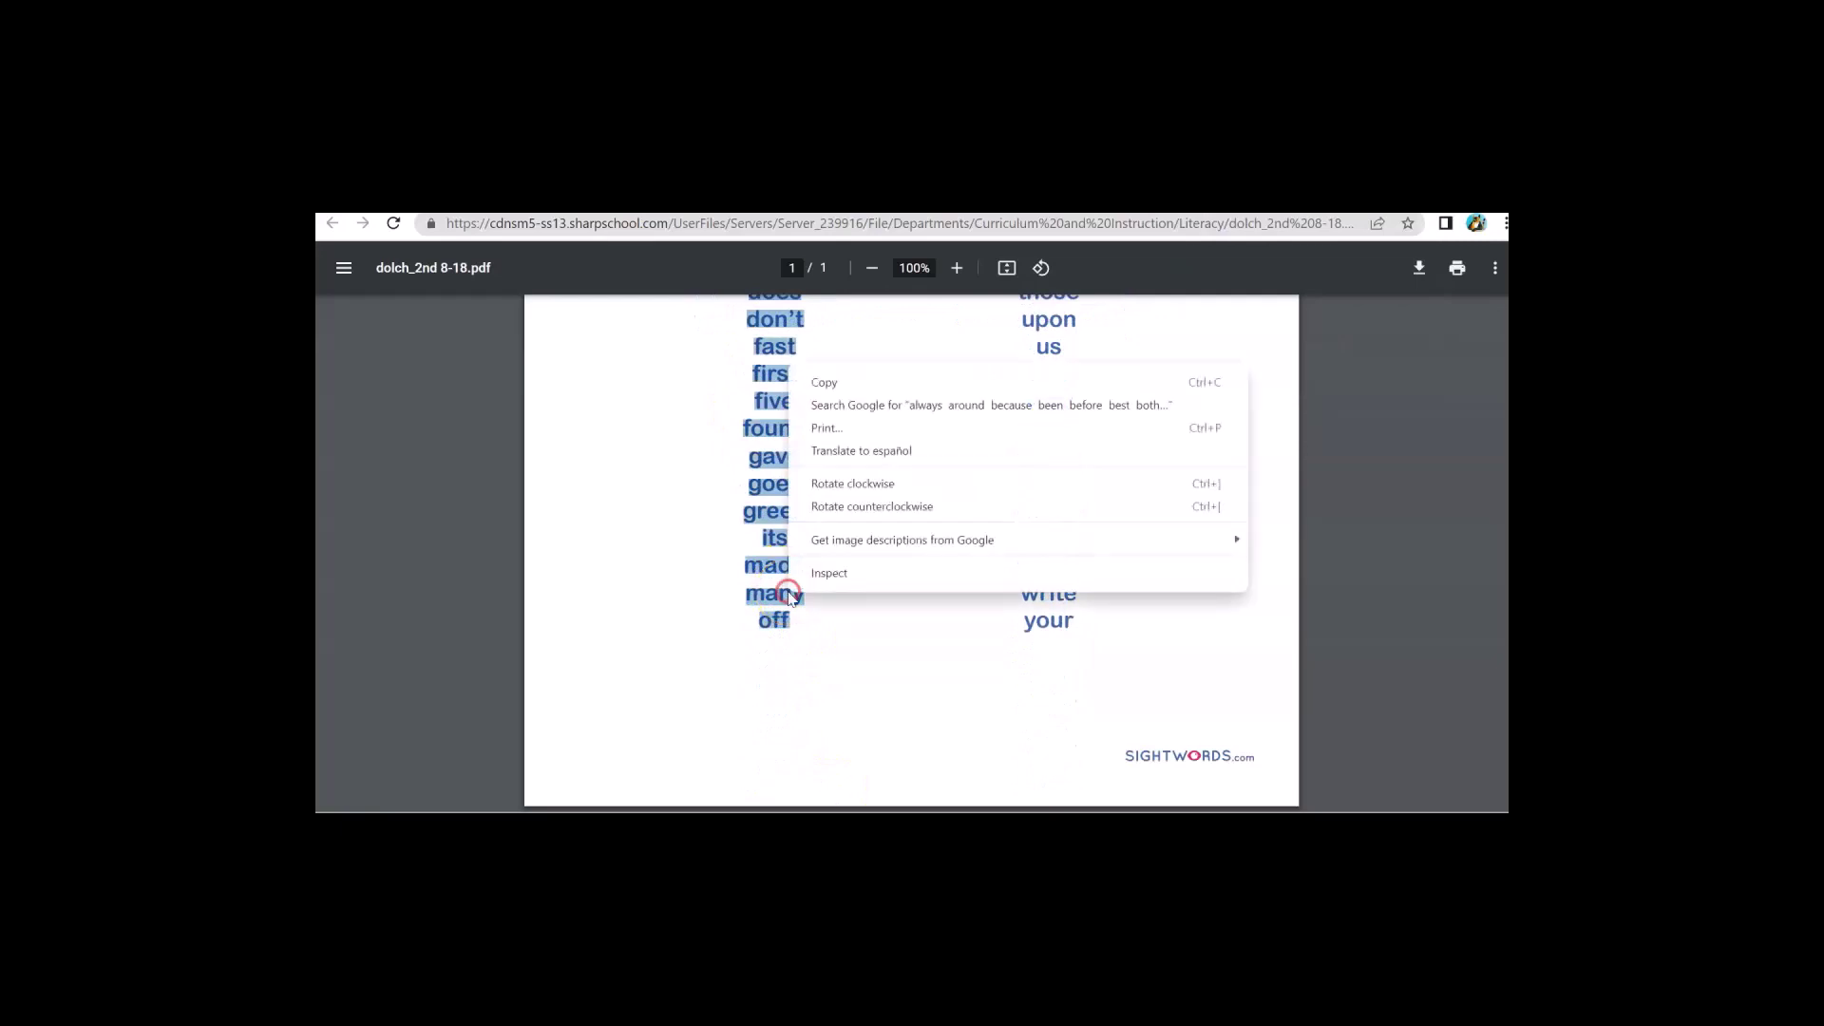
{"action": "left_click", "coordinate": [869, 382]}
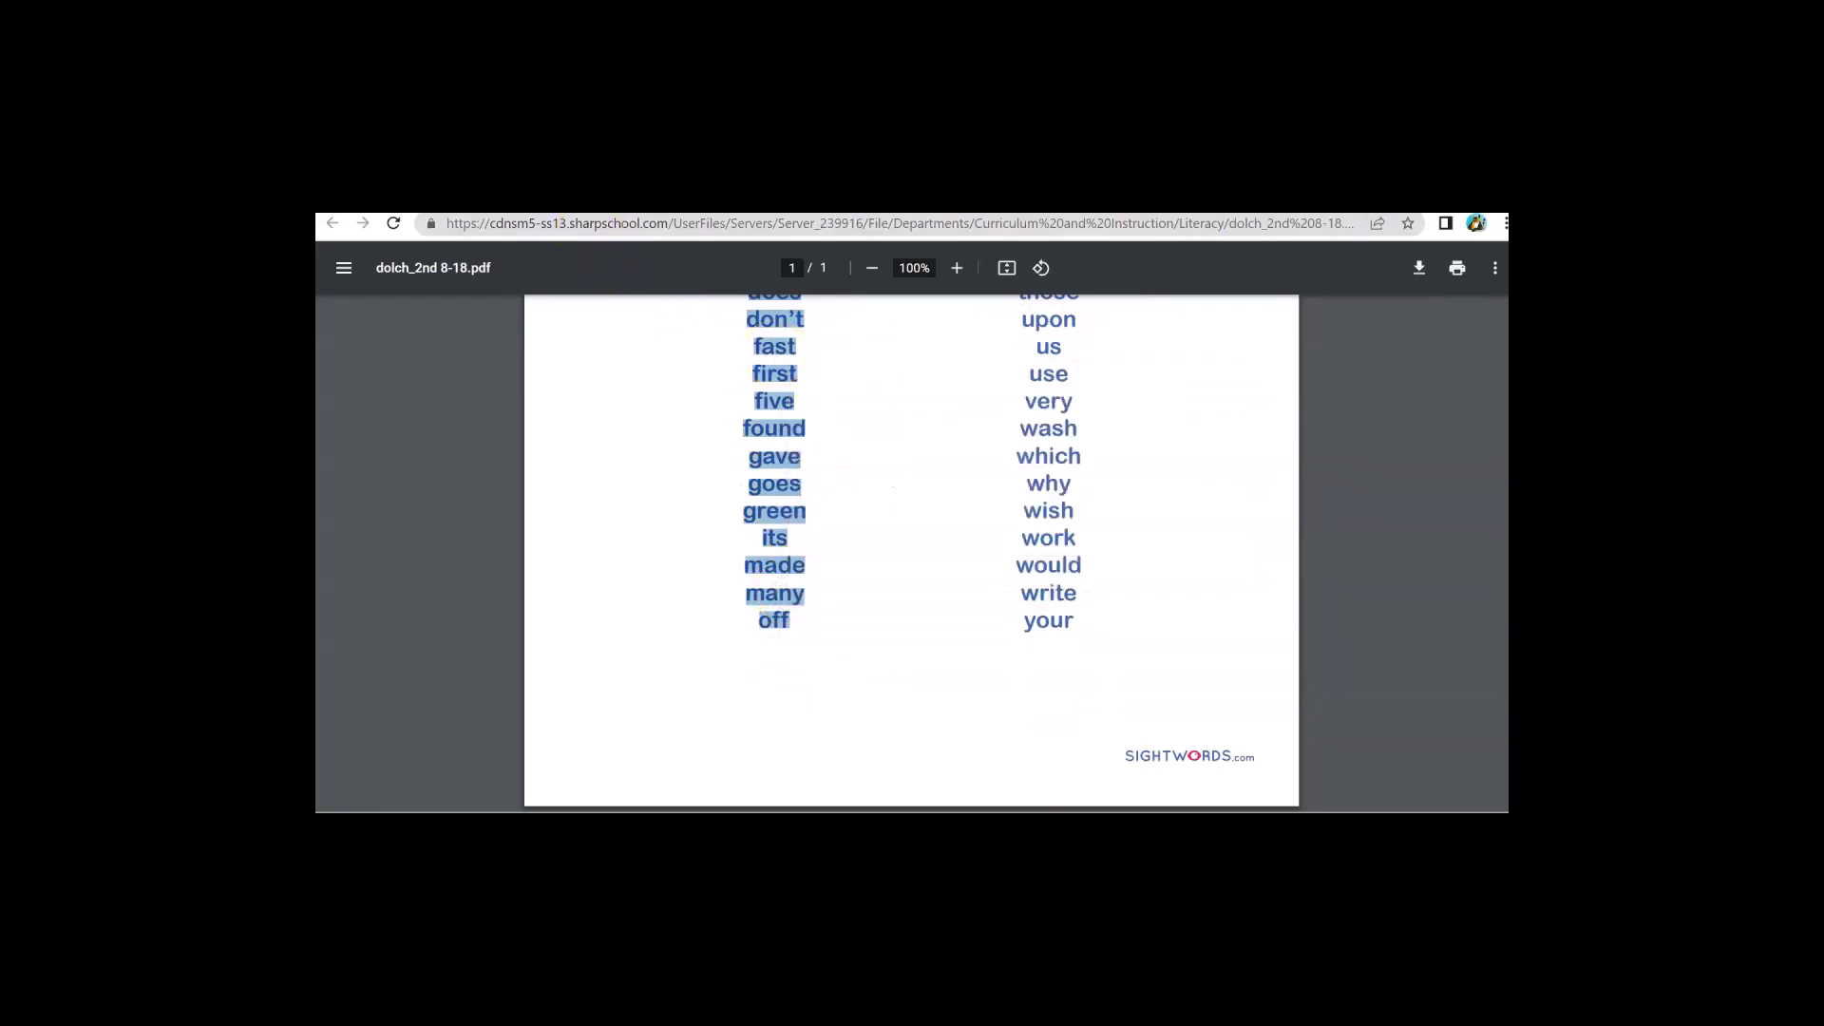
Paste the 23 words into the Canva column from cell 1 and add an empty row 24 below off.
{"action": "left_click", "coordinate": [646, 200]}
{"action": "left_click", "coordinate": [463, 374]}
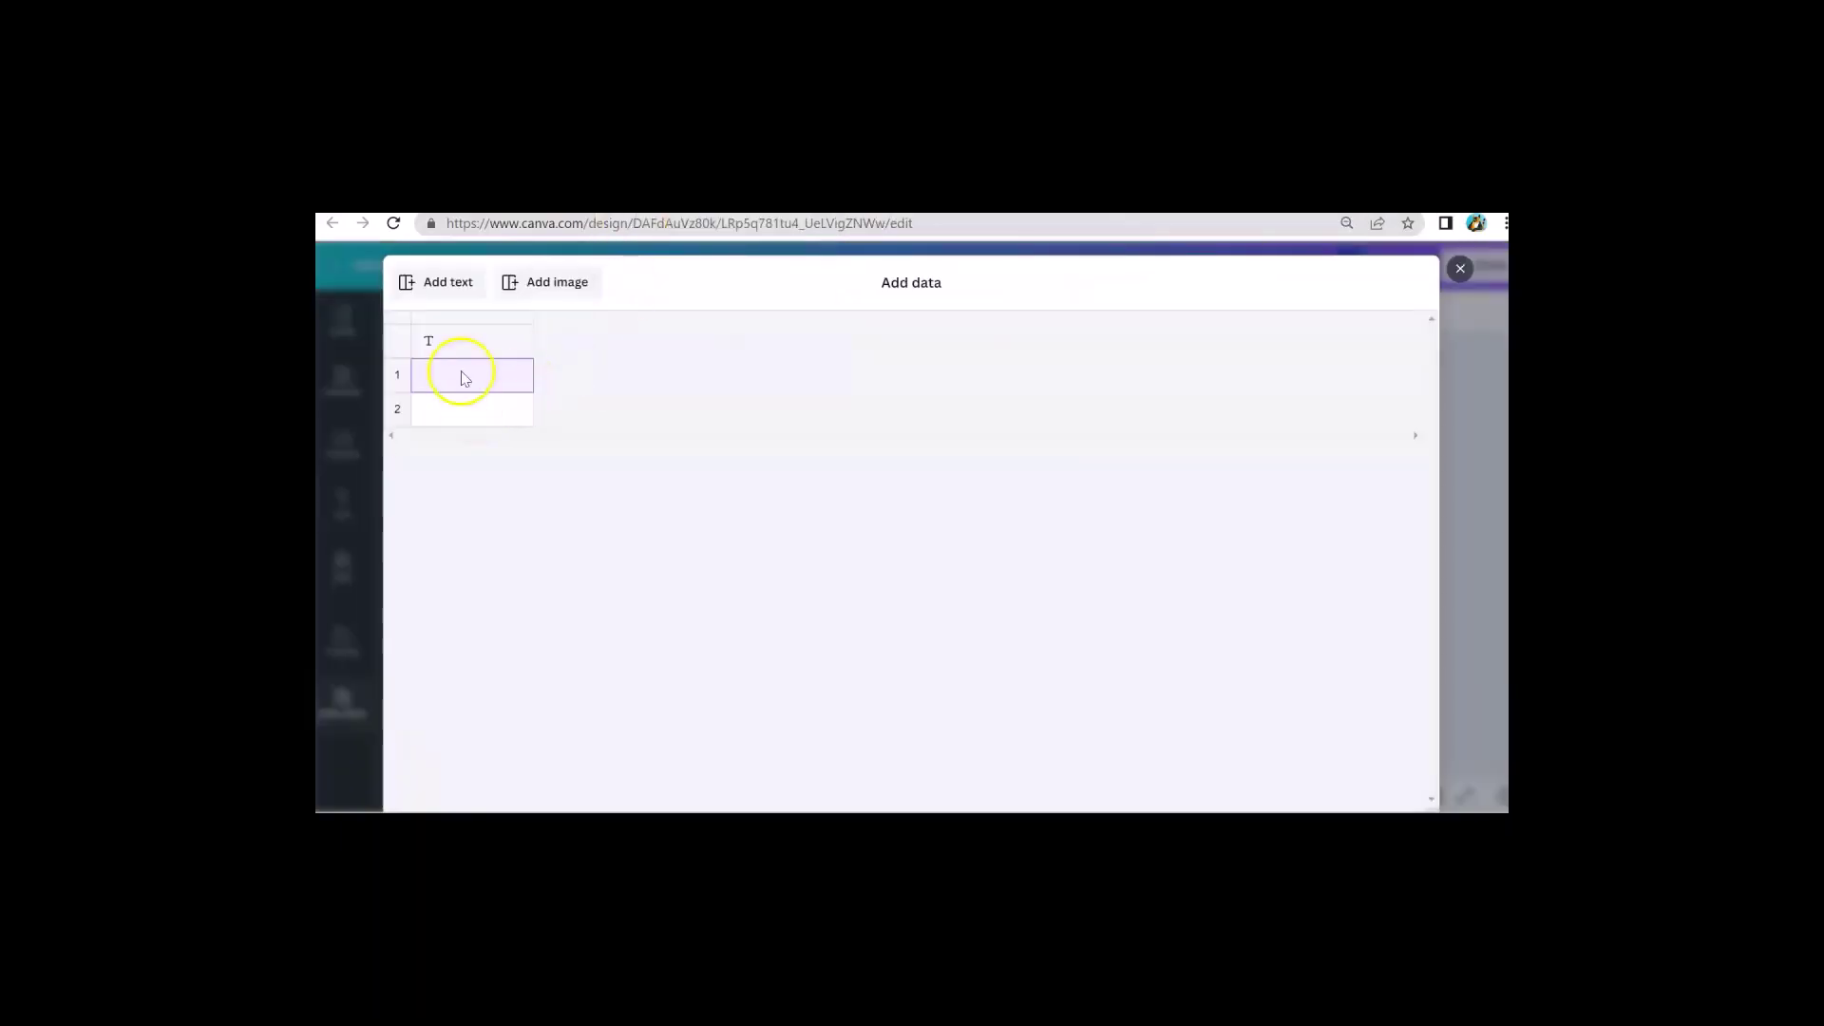
{"action": "right_click", "coordinate": [463, 374]}
{"action": "left_click", "coordinate": [504, 425]}
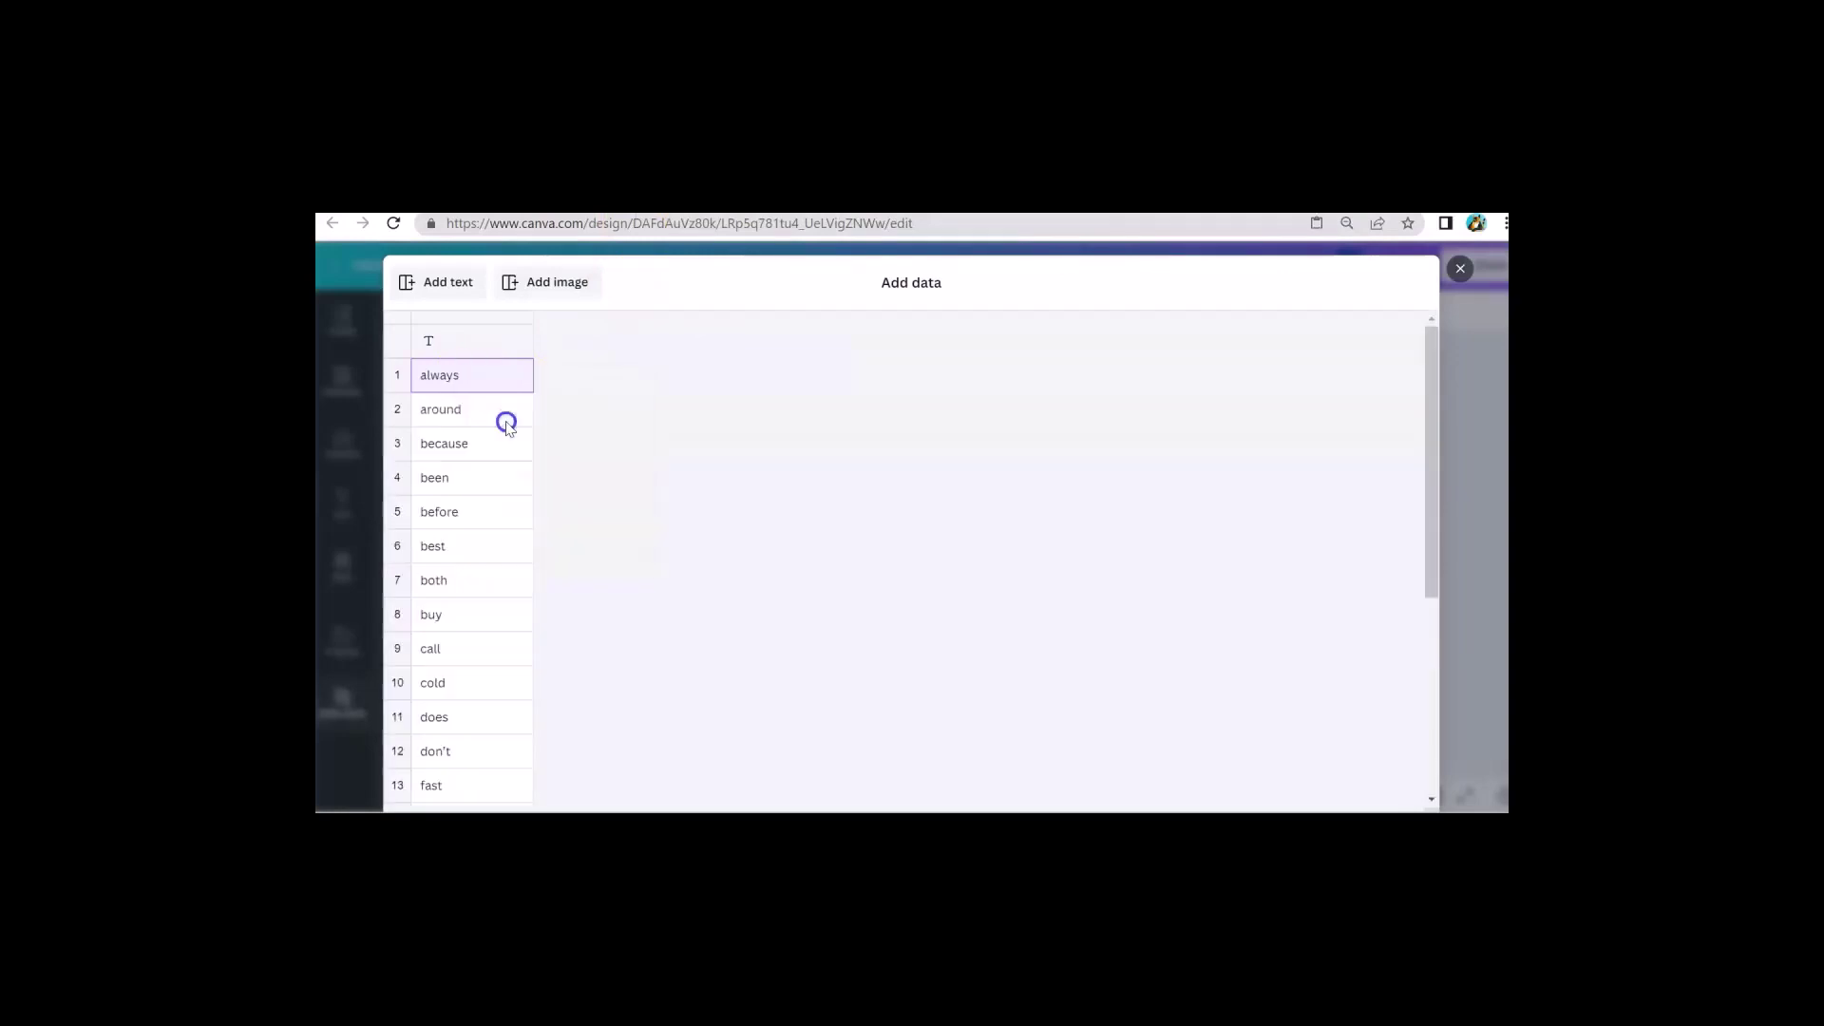
{"action": "left_click", "coordinate": [466, 340]}
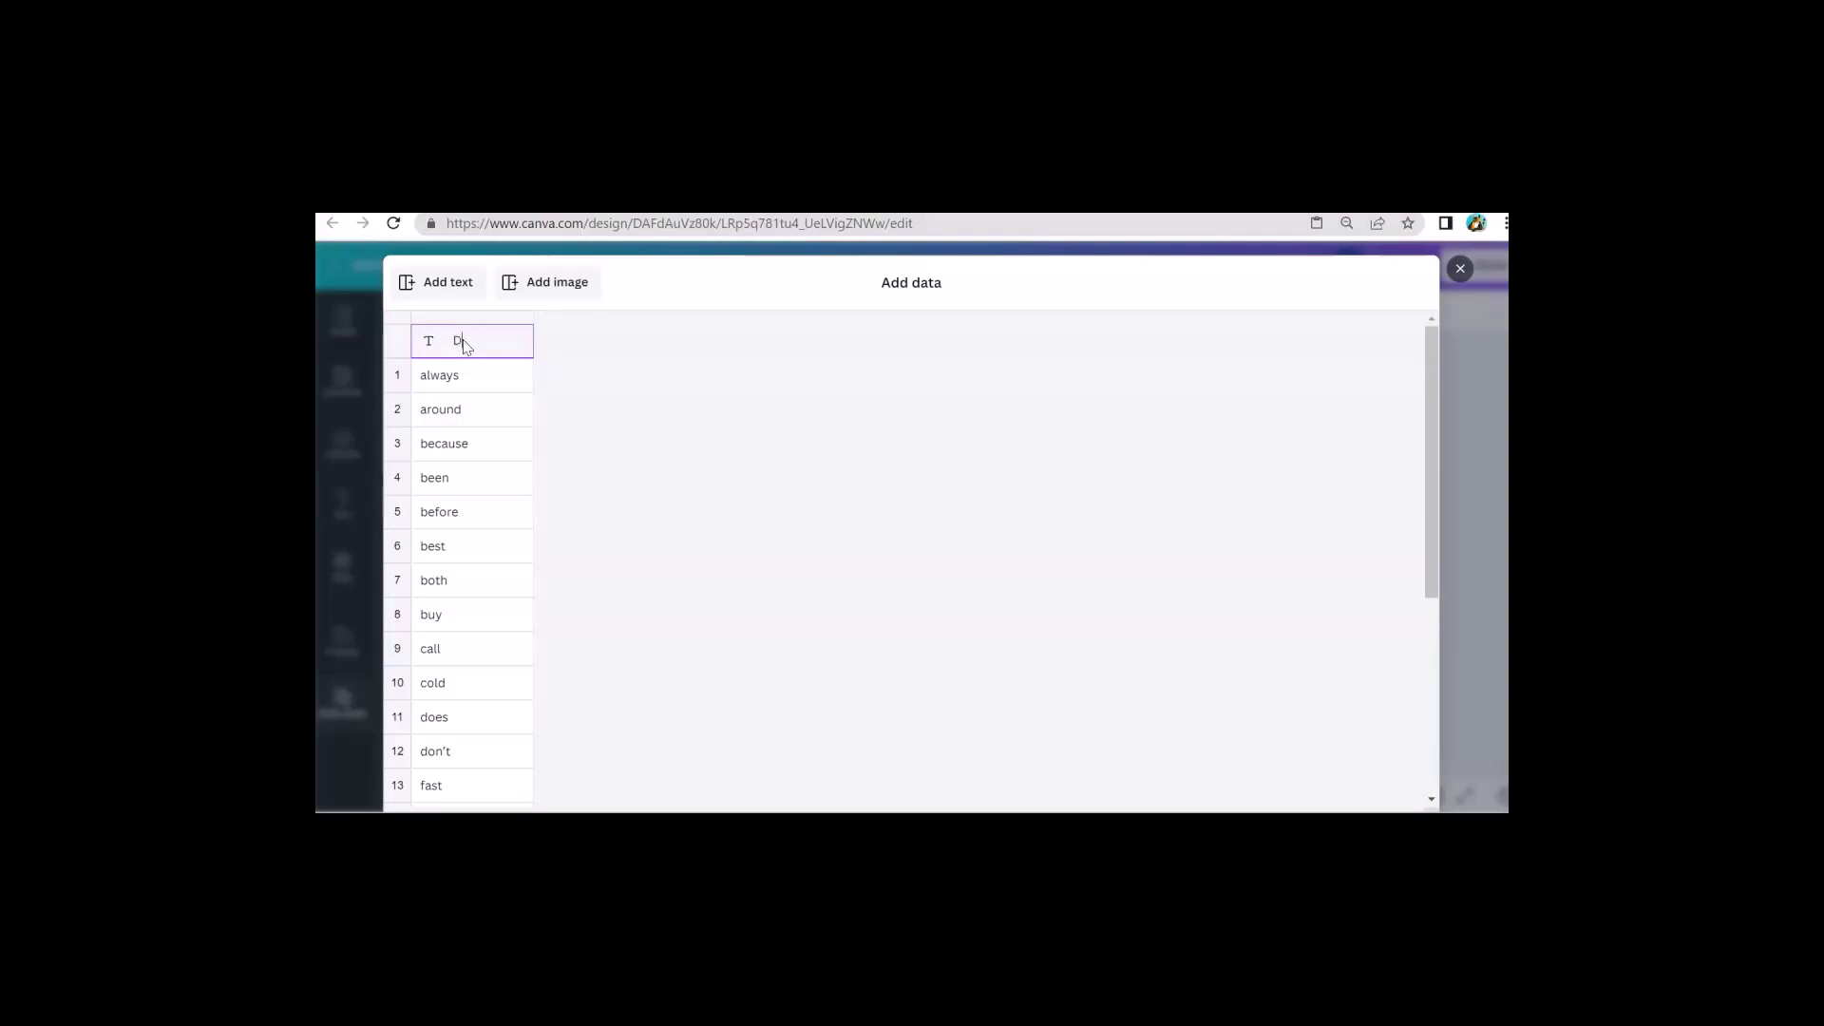
{"action": "scroll", "coordinate": [485, 617], "scroll_direction": "down", "scroll_amount": 5}
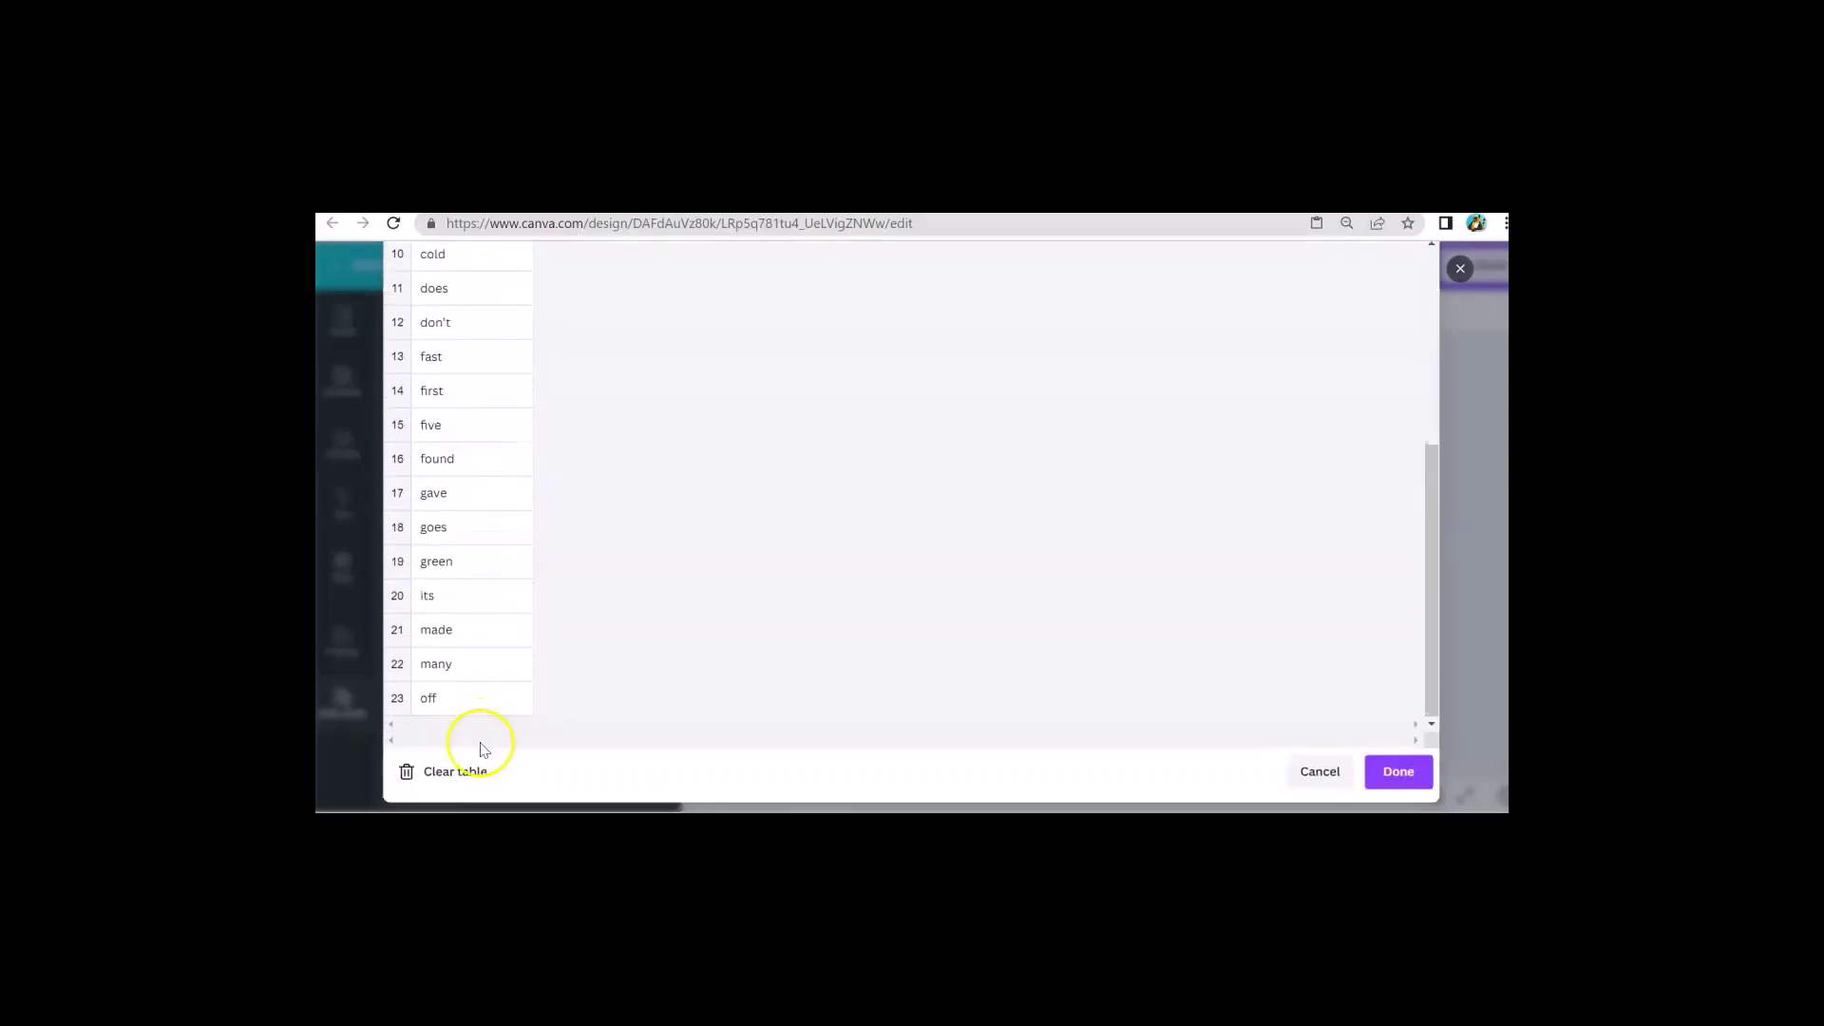
{"action": "left_click", "coordinate": [473, 697]}
{"action": "left_click", "coordinate": [477, 726]}
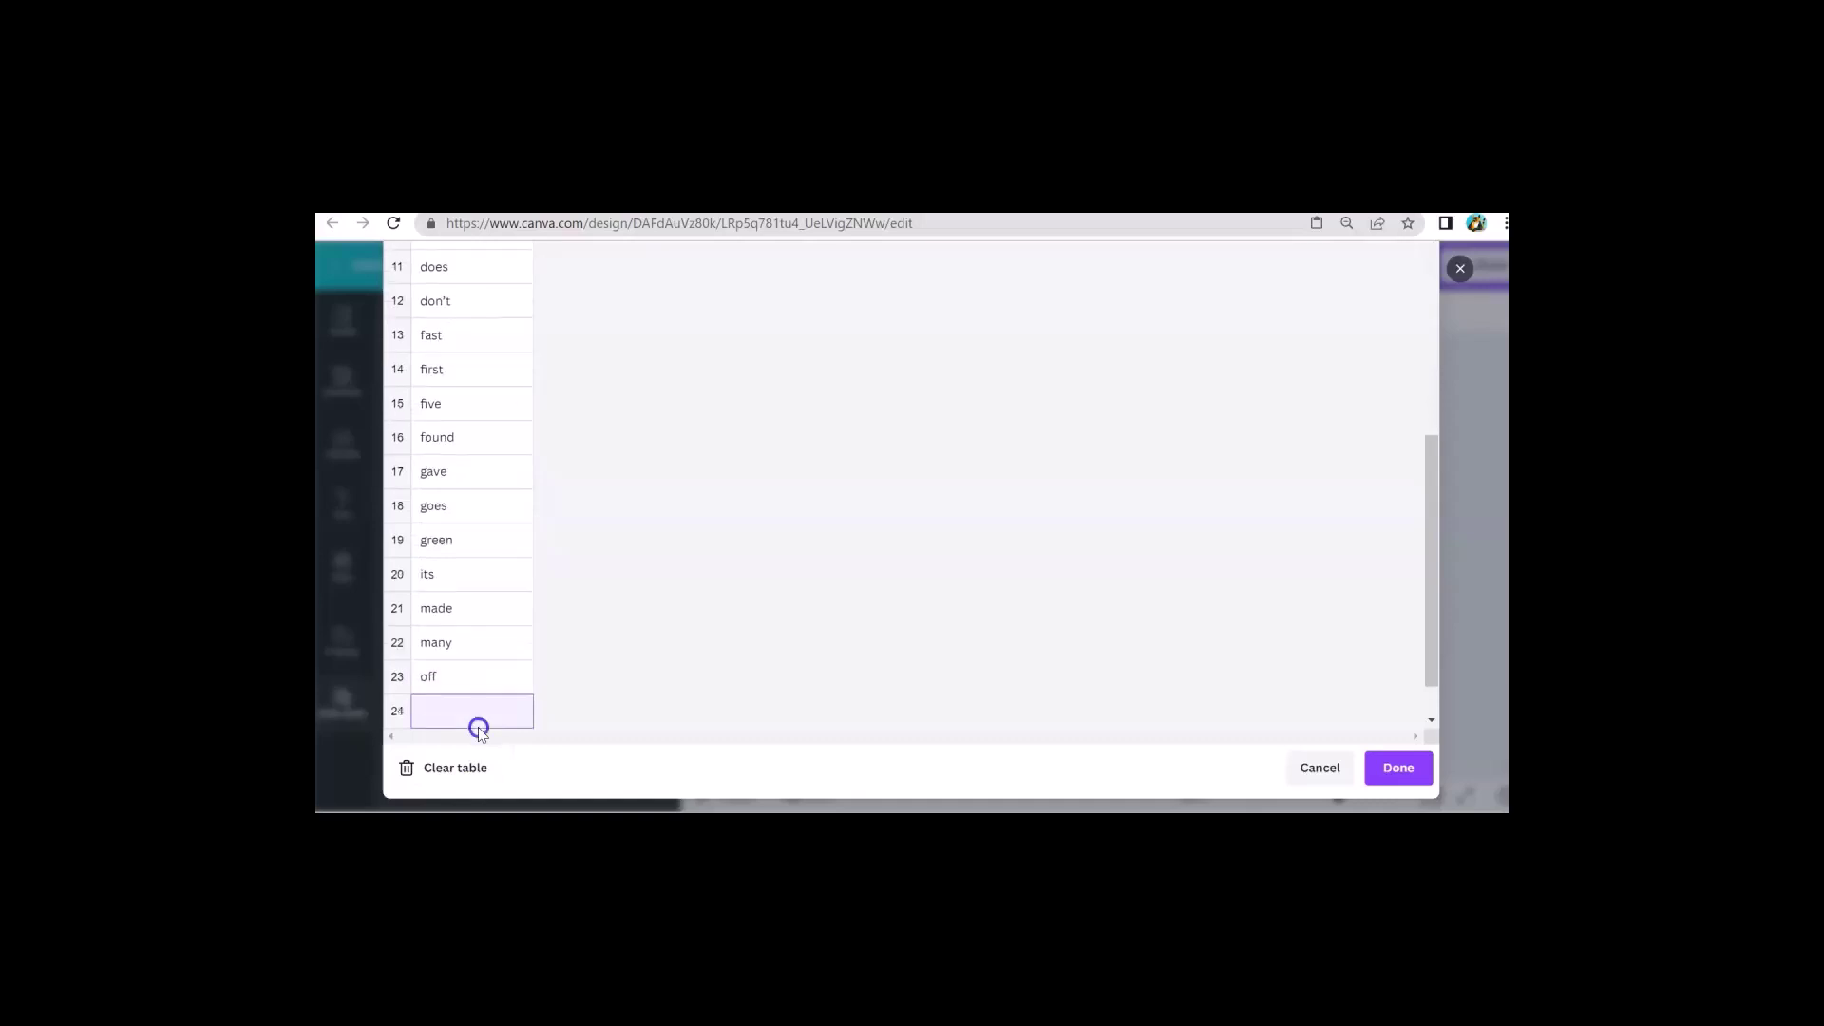
Copy the right column of Dolch words, or through your, from the PDF.
{"action": "key", "text": "ctrl+Tab"}
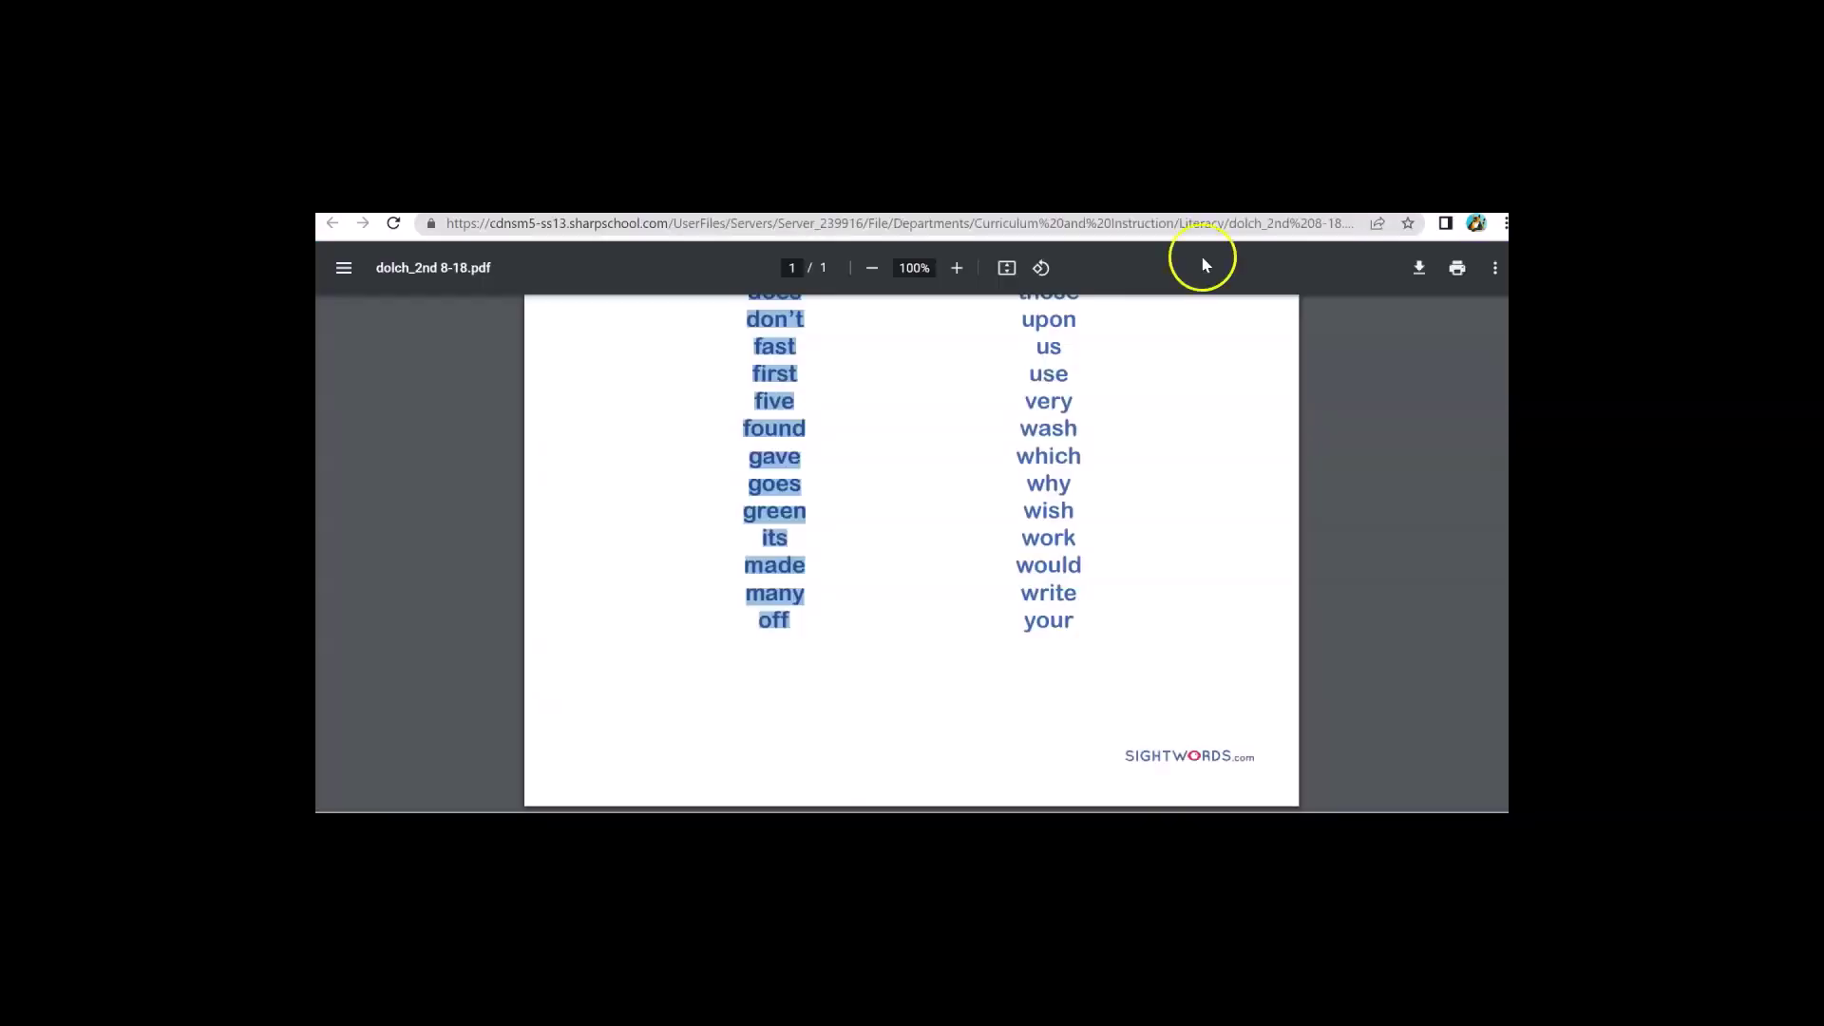
{"action": "scroll", "coordinate": [1006, 375], "scroll_direction": "up", "scroll_amount": 5}
{"action": "scroll", "coordinate": [1018, 399], "scroll_direction": "down", "scroll_amount": 1}
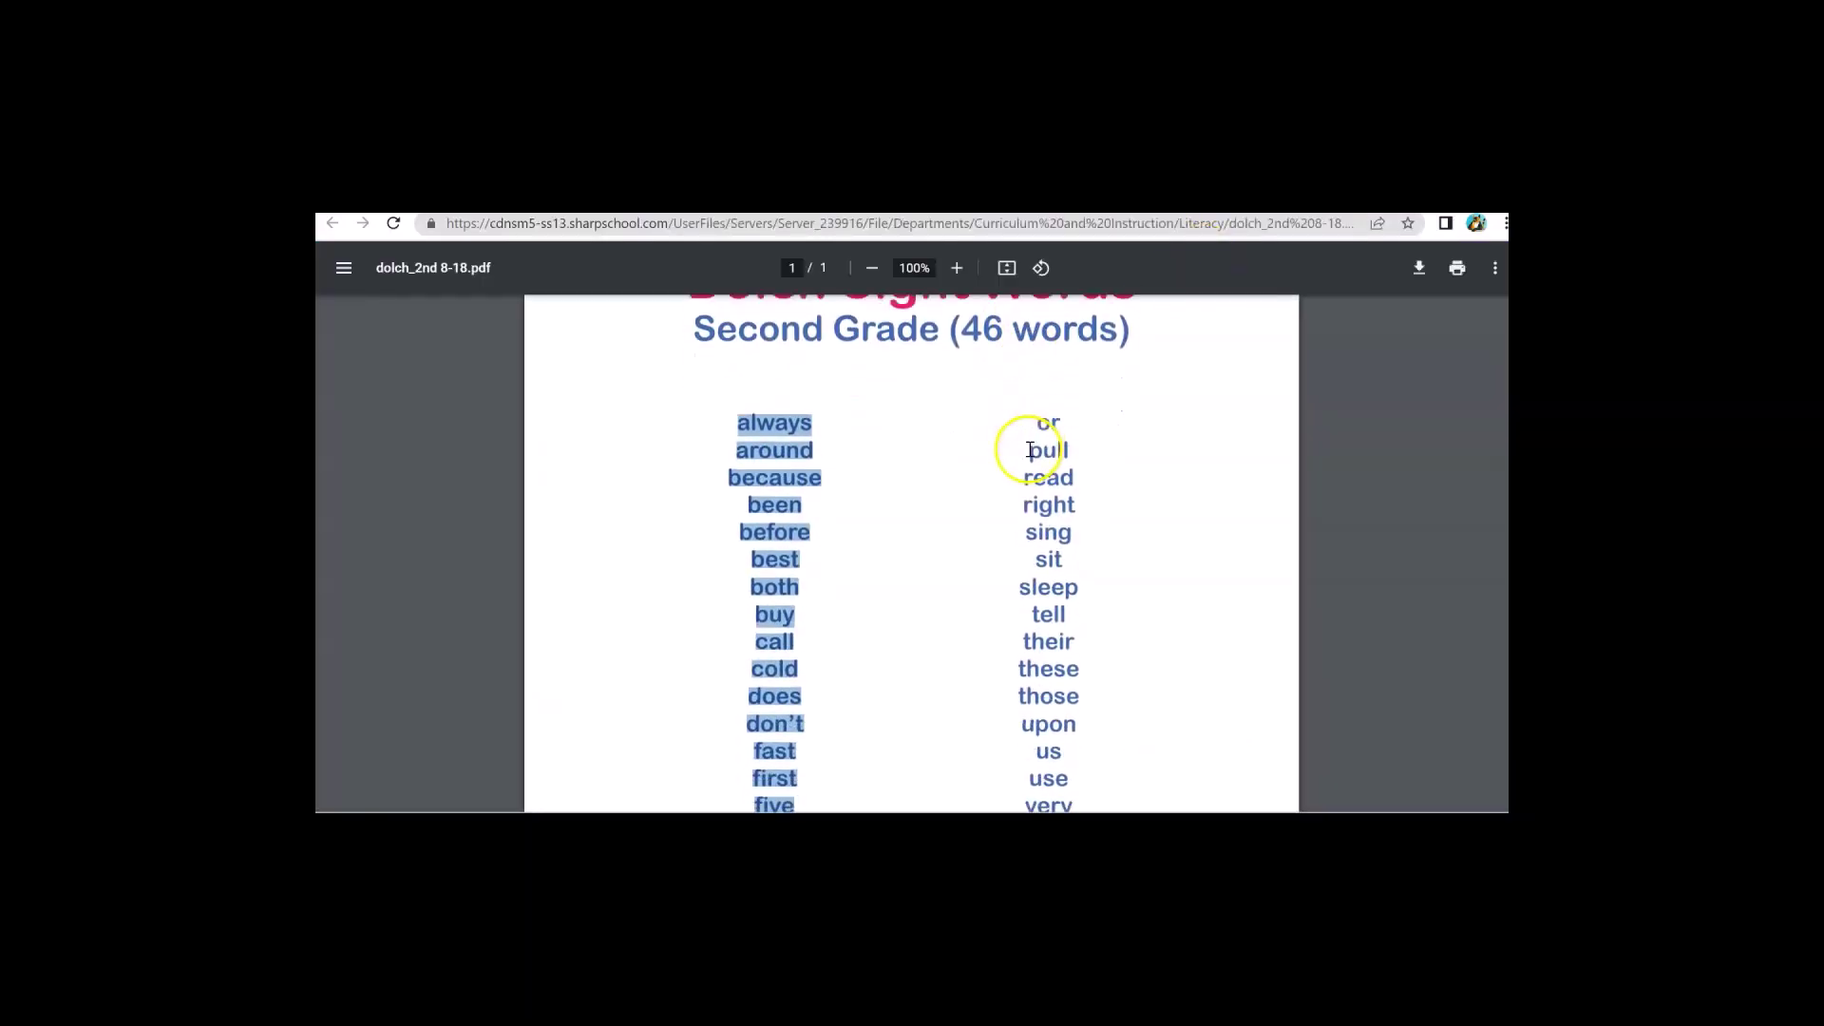
{"action": "left_click_drag", "start_coordinate": [1042, 414], "coordinate": [1081, 728]}
{"action": "scroll", "coordinate": [1072, 692], "scroll_direction": "down", "scroll_amount": 3}
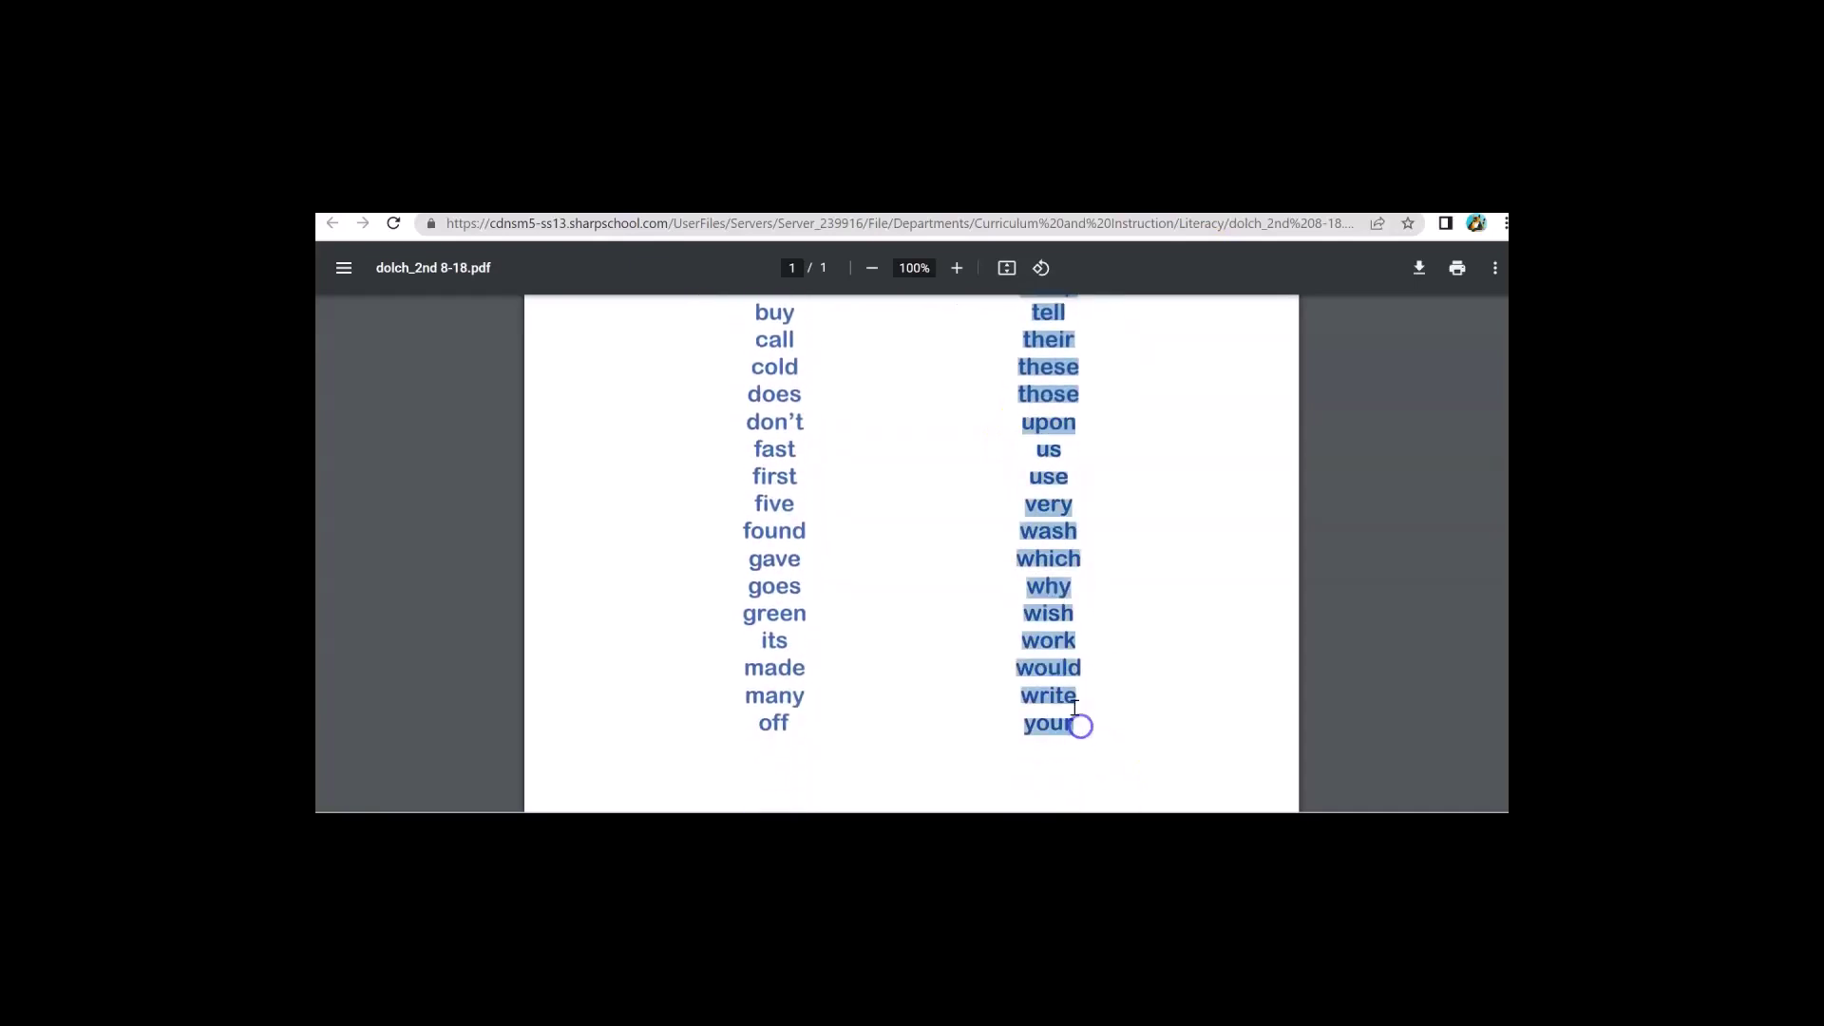
{"action": "right_click", "coordinate": [1049, 420]}
{"action": "left_click", "coordinate": [1075, 440]}
Paste the right-column words from row 24, check all 46 rows, and save the data.
{"action": "key", "text": "ctrl+Tab"}
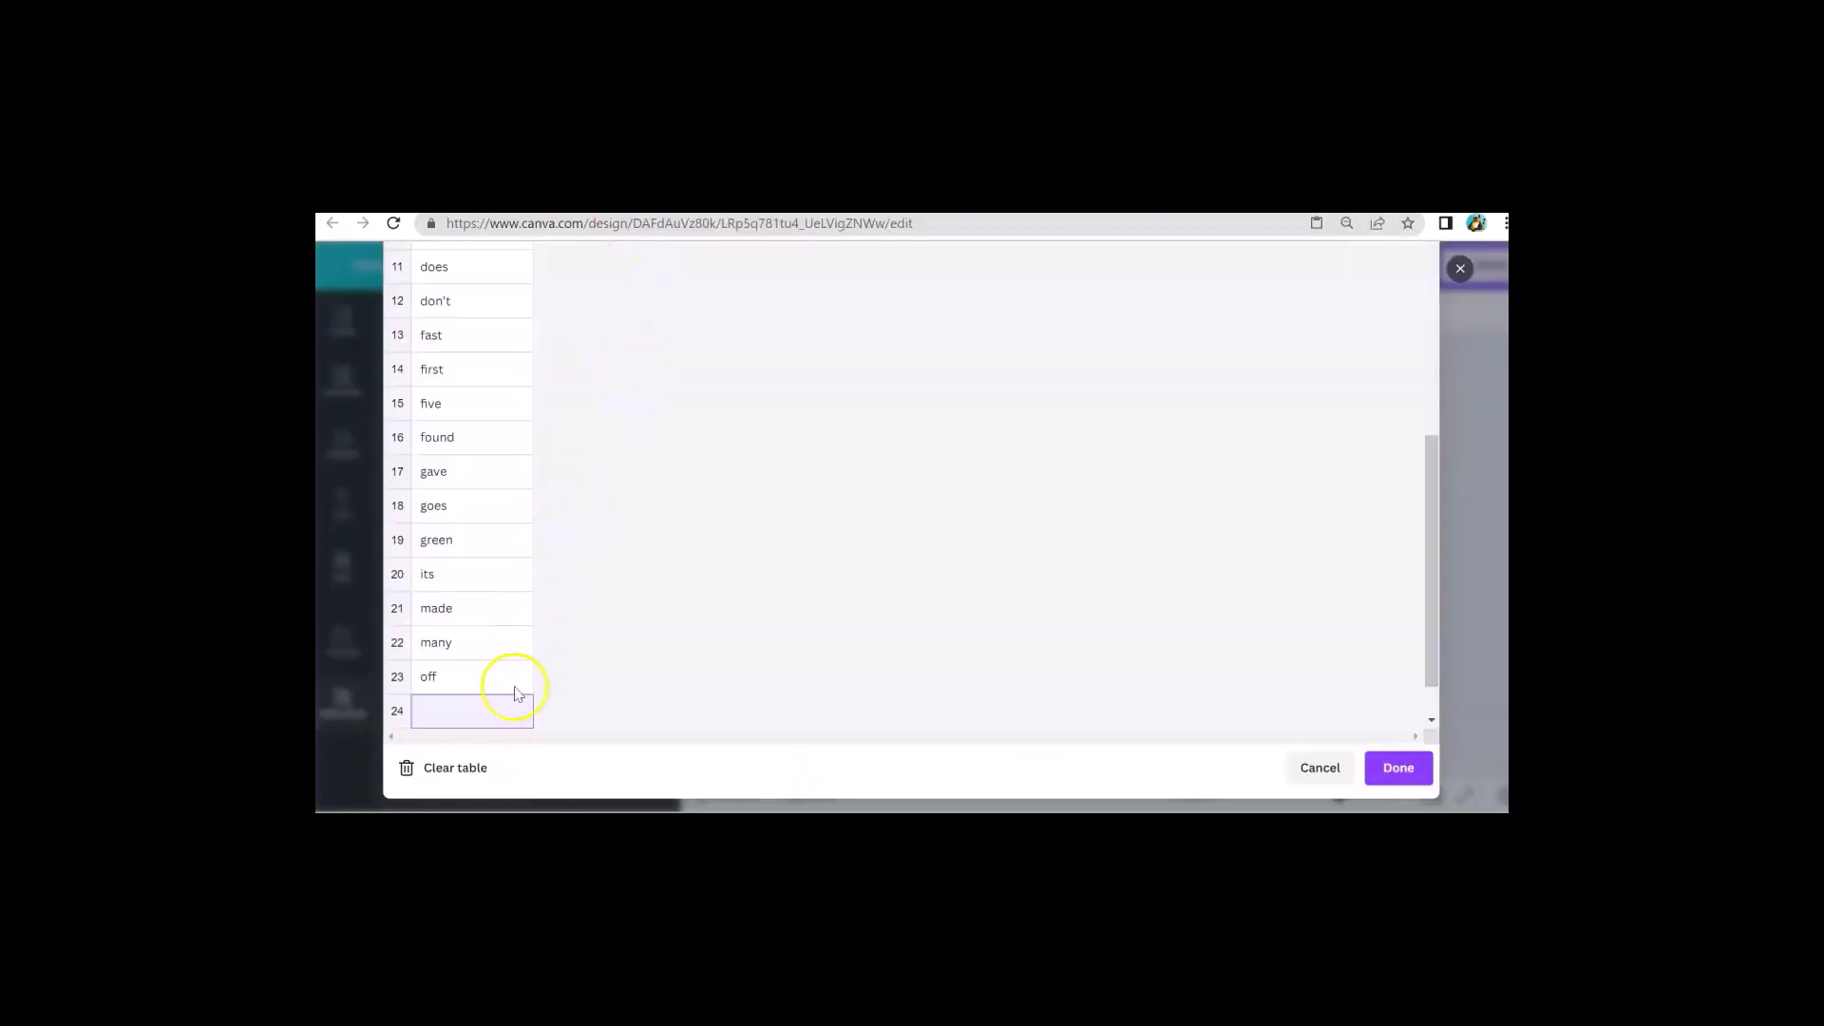
{"action": "left_click", "coordinate": [486, 711]}
{"action": "right_click", "coordinate": [487, 711]}
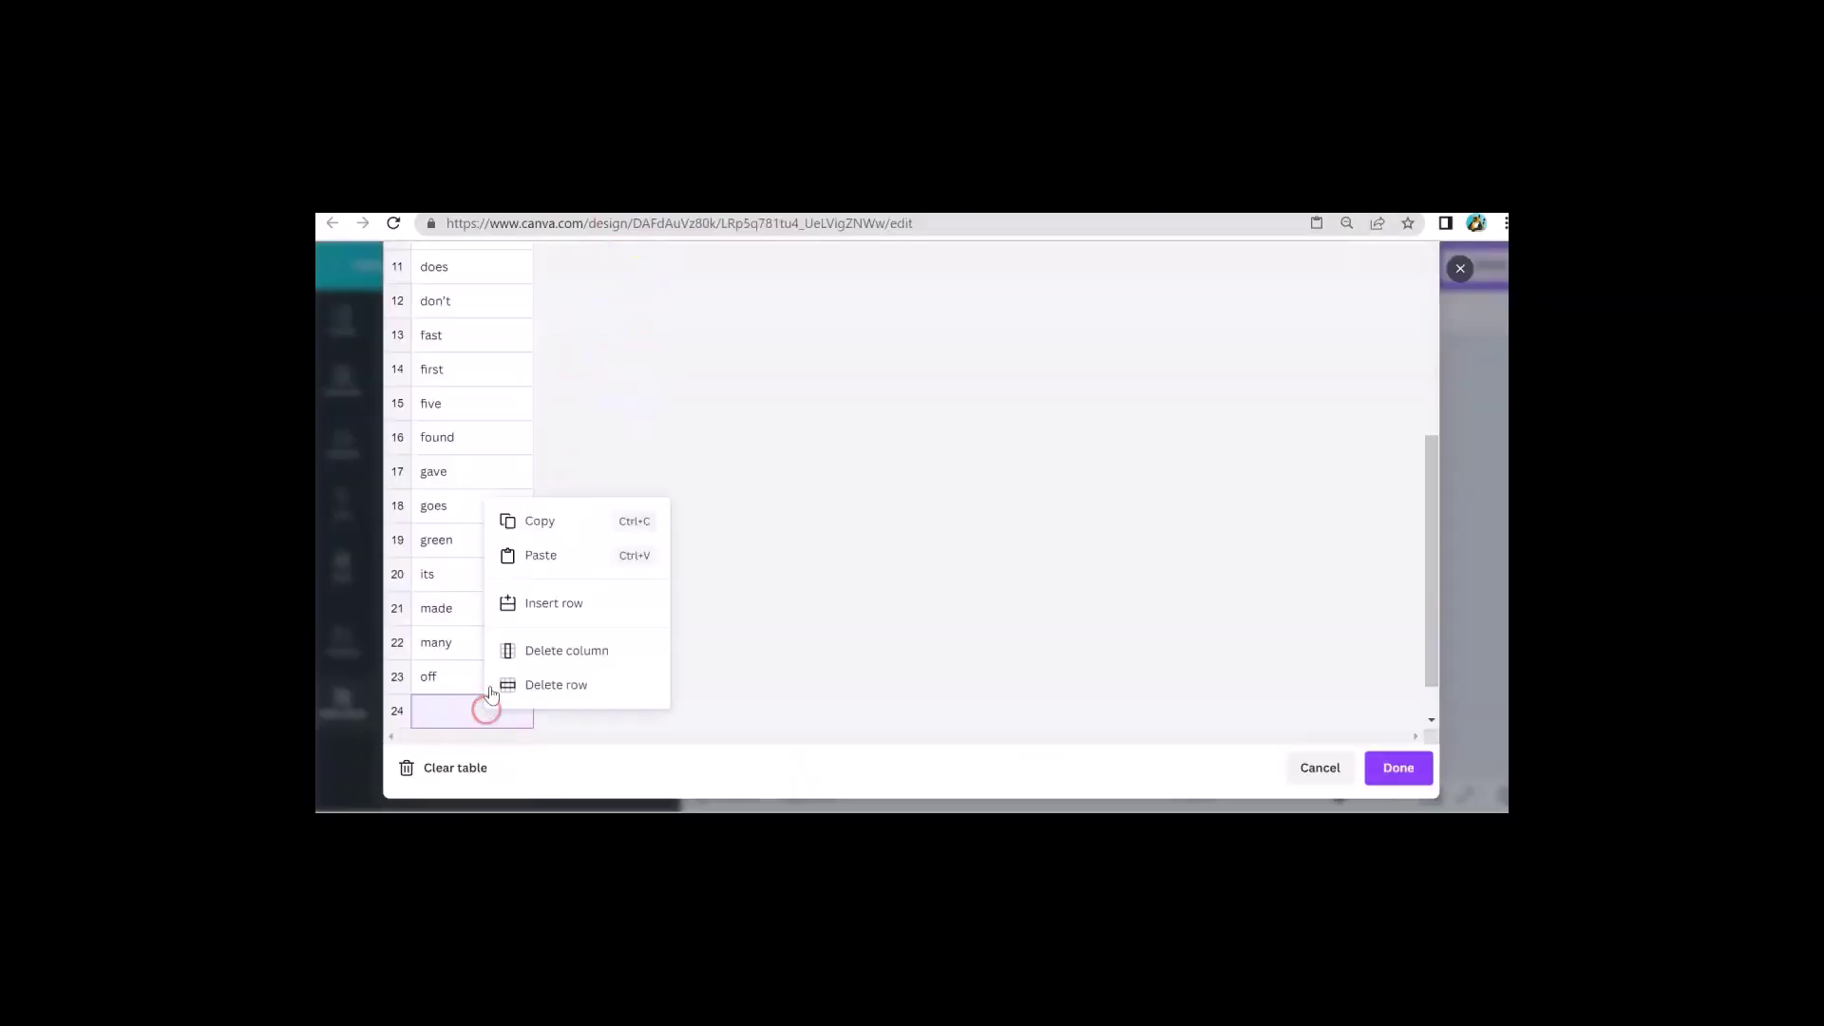
{"action": "left_click", "coordinate": [524, 554]}
{"action": "scroll", "coordinate": [557, 608], "scroll_direction": "down", "scroll_amount": 3}
{"action": "scroll", "coordinate": [556, 608], "scroll_direction": "down", "scroll_amount": 2}
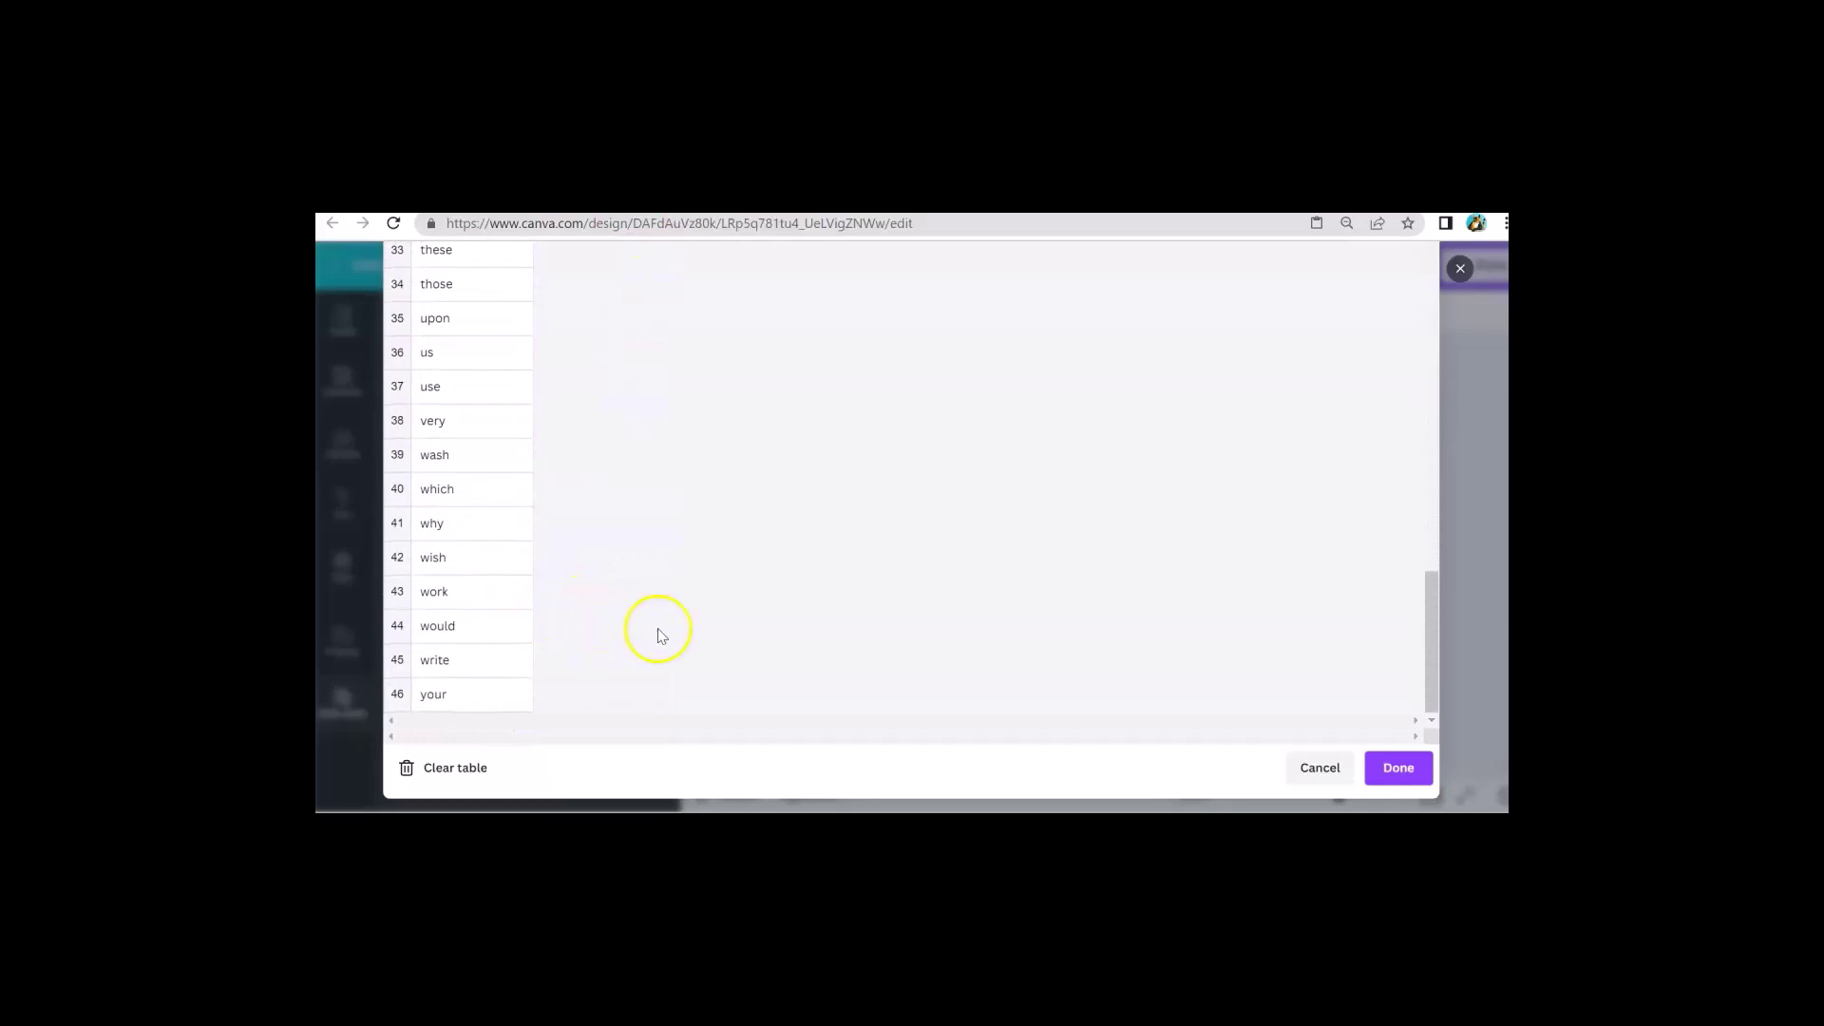
{"action": "scroll", "coordinate": [693, 590], "scroll_direction": "up", "scroll_amount": 9}
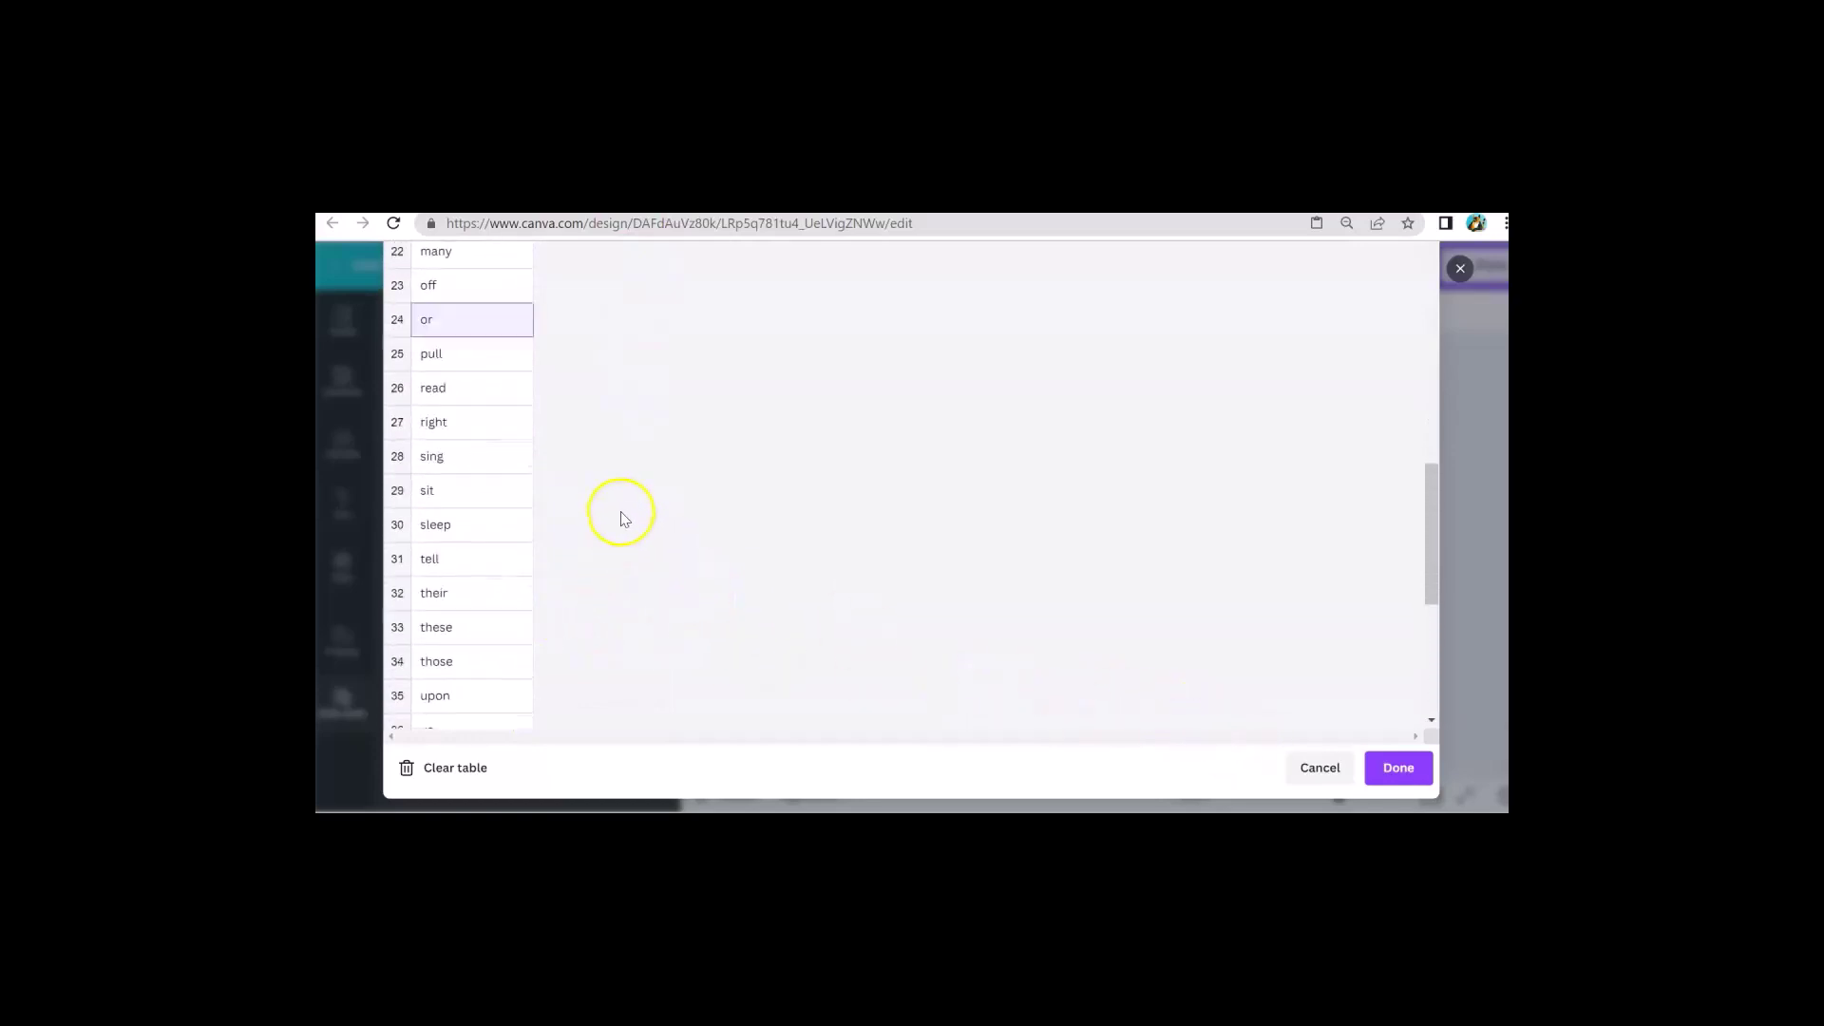
{"action": "scroll", "coordinate": [564, 396], "scroll_direction": "up", "scroll_amount": 4}
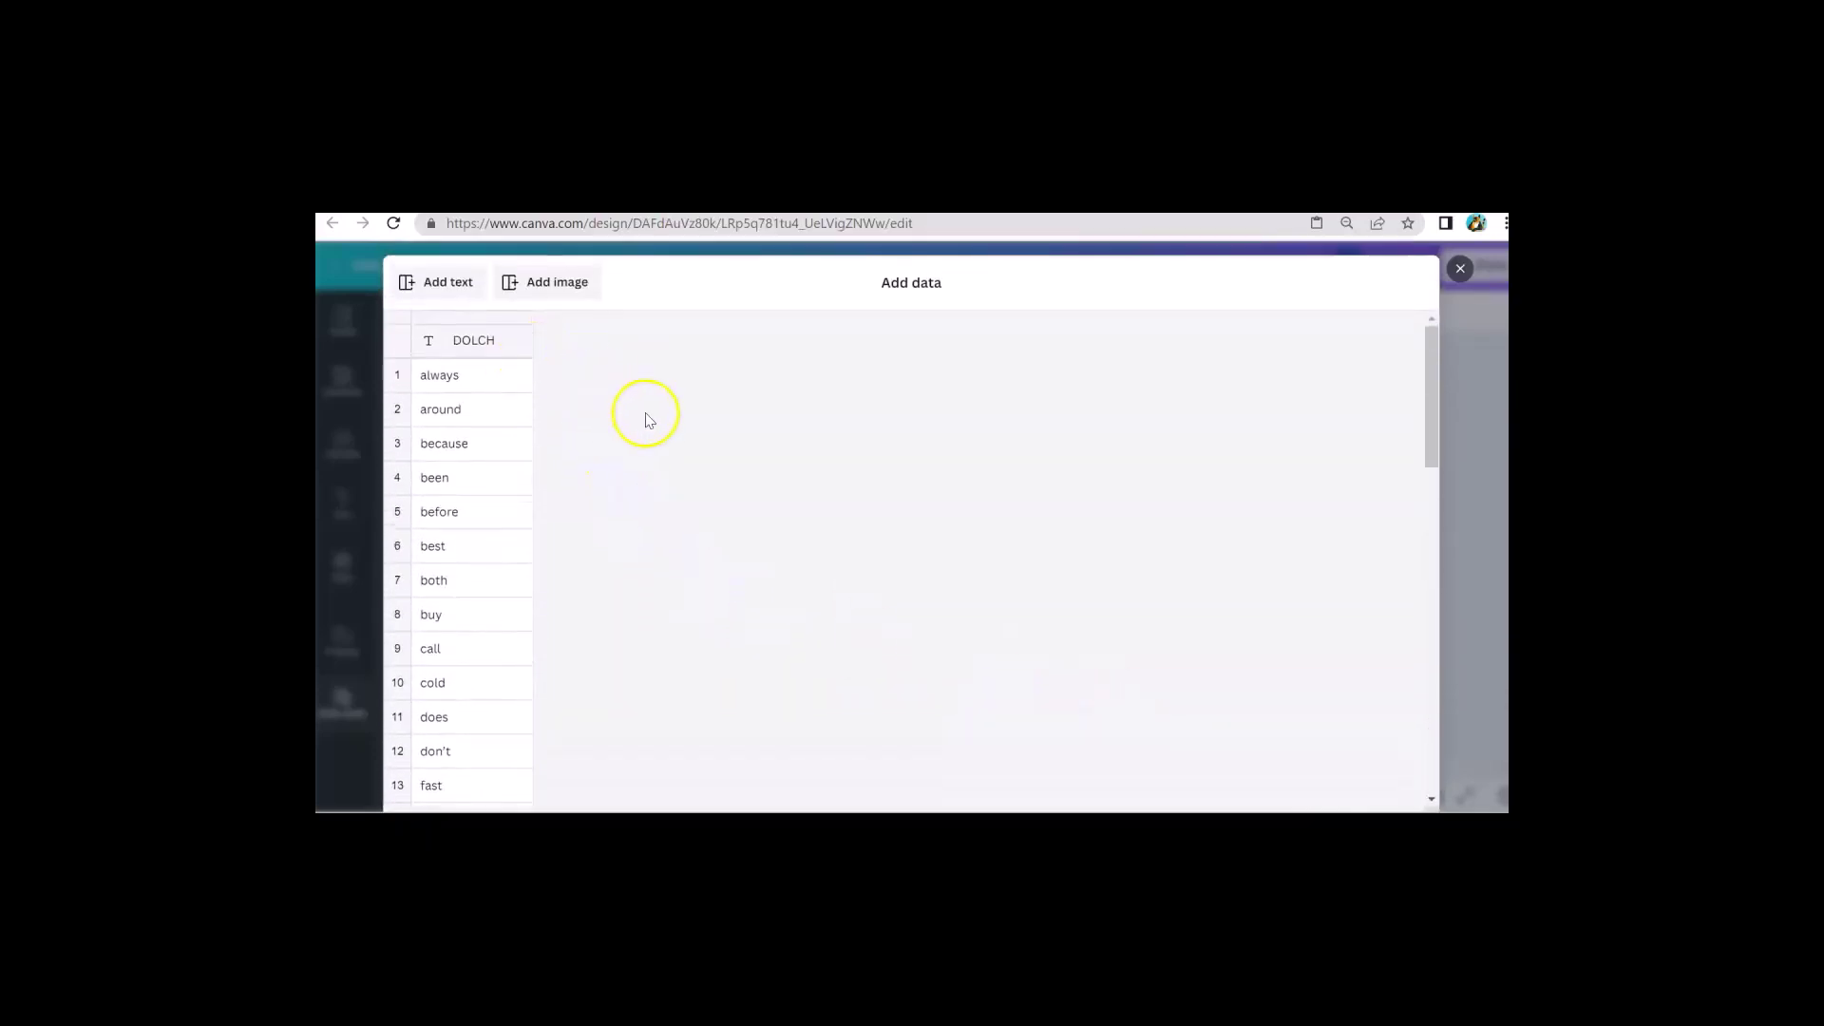
{"action": "scroll", "coordinate": [643, 415], "scroll_direction": "down", "scroll_amount": 5}
{"action": "scroll", "coordinate": [693, 525], "scroll_direction": "down", "scroll_amount": 6}
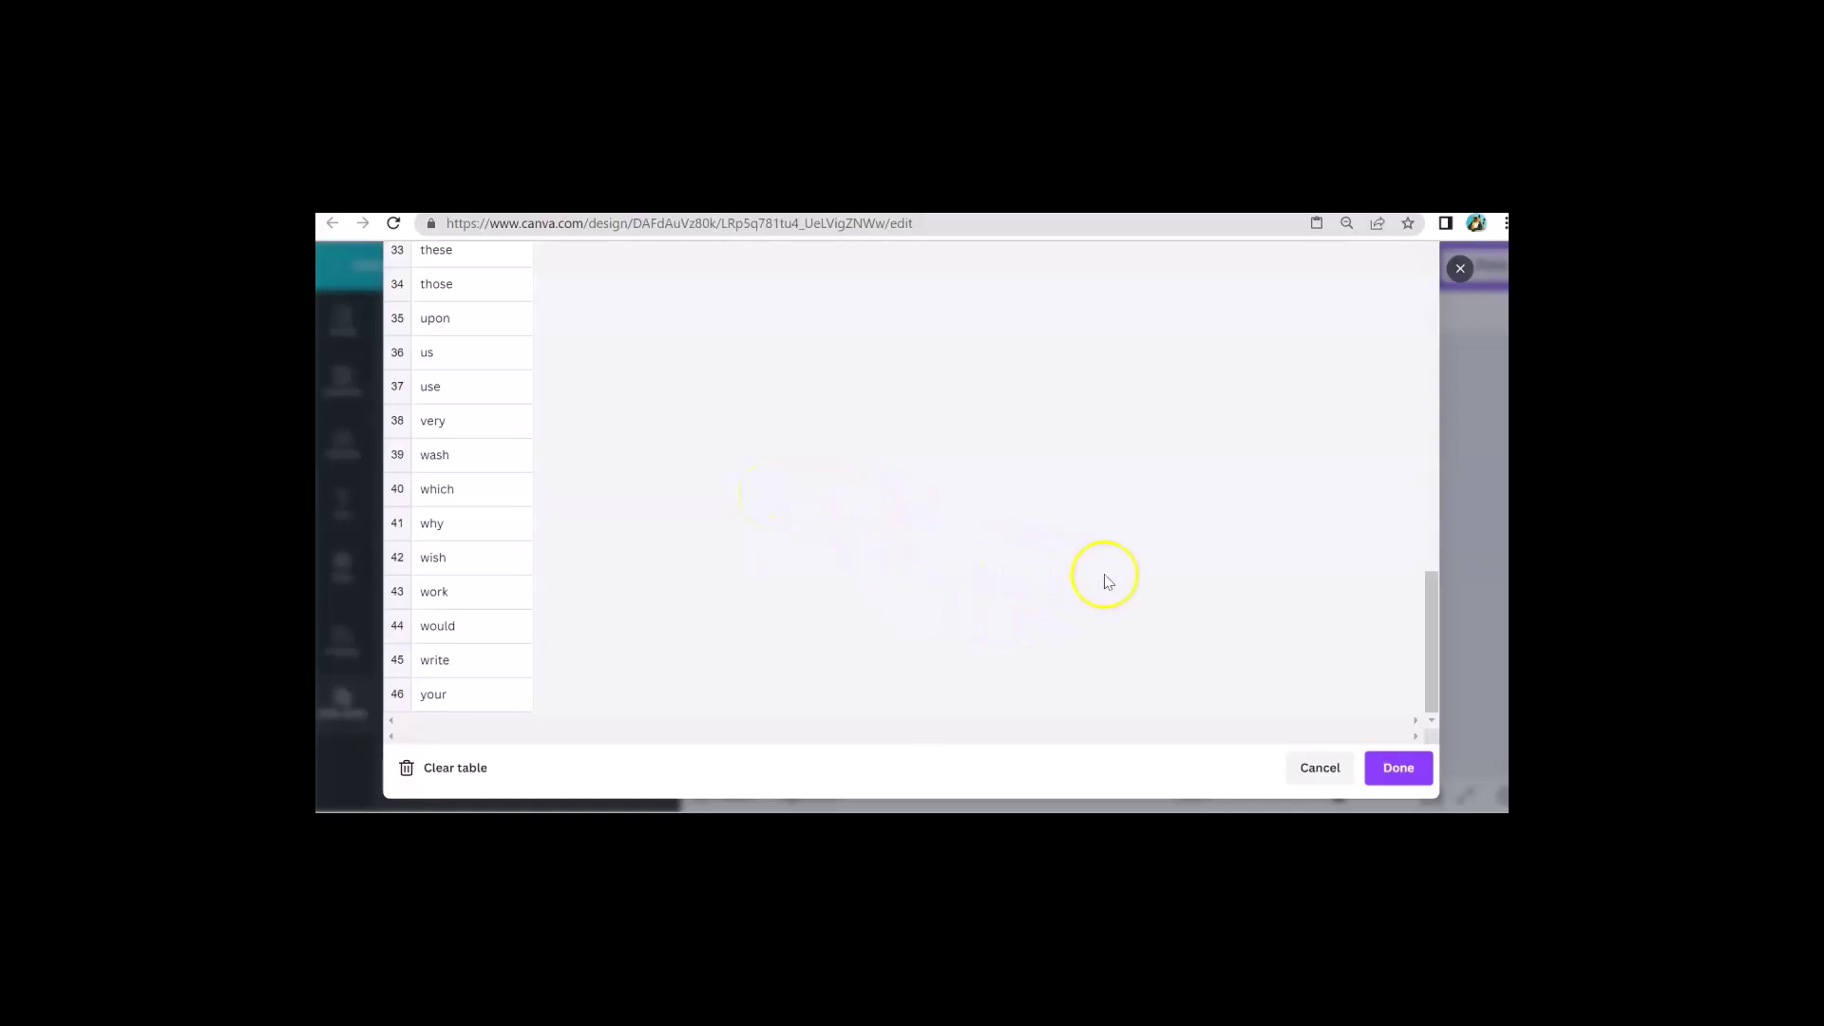
{"action": "left_click", "coordinate": [1395, 773]}
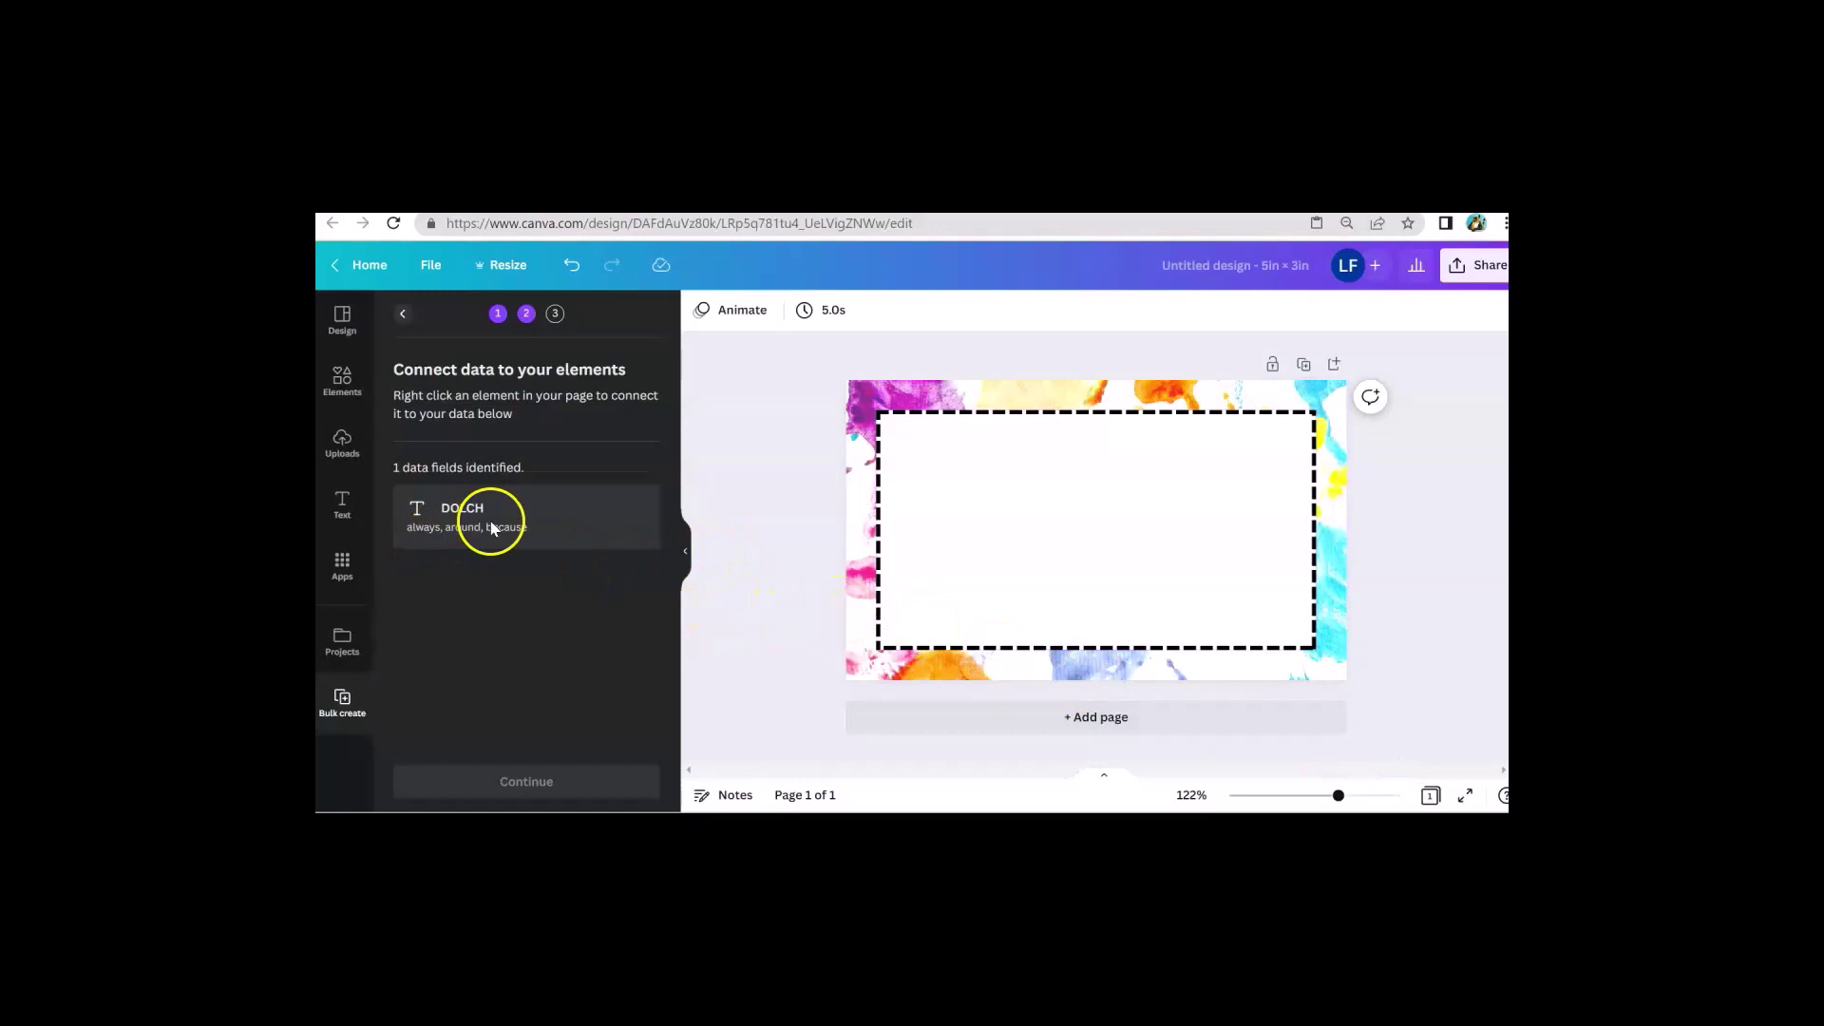
Add a heading inside the dashed frame and replace its placeholder text with WORD.
{"action": "double_click", "coordinate": [974, 521]}
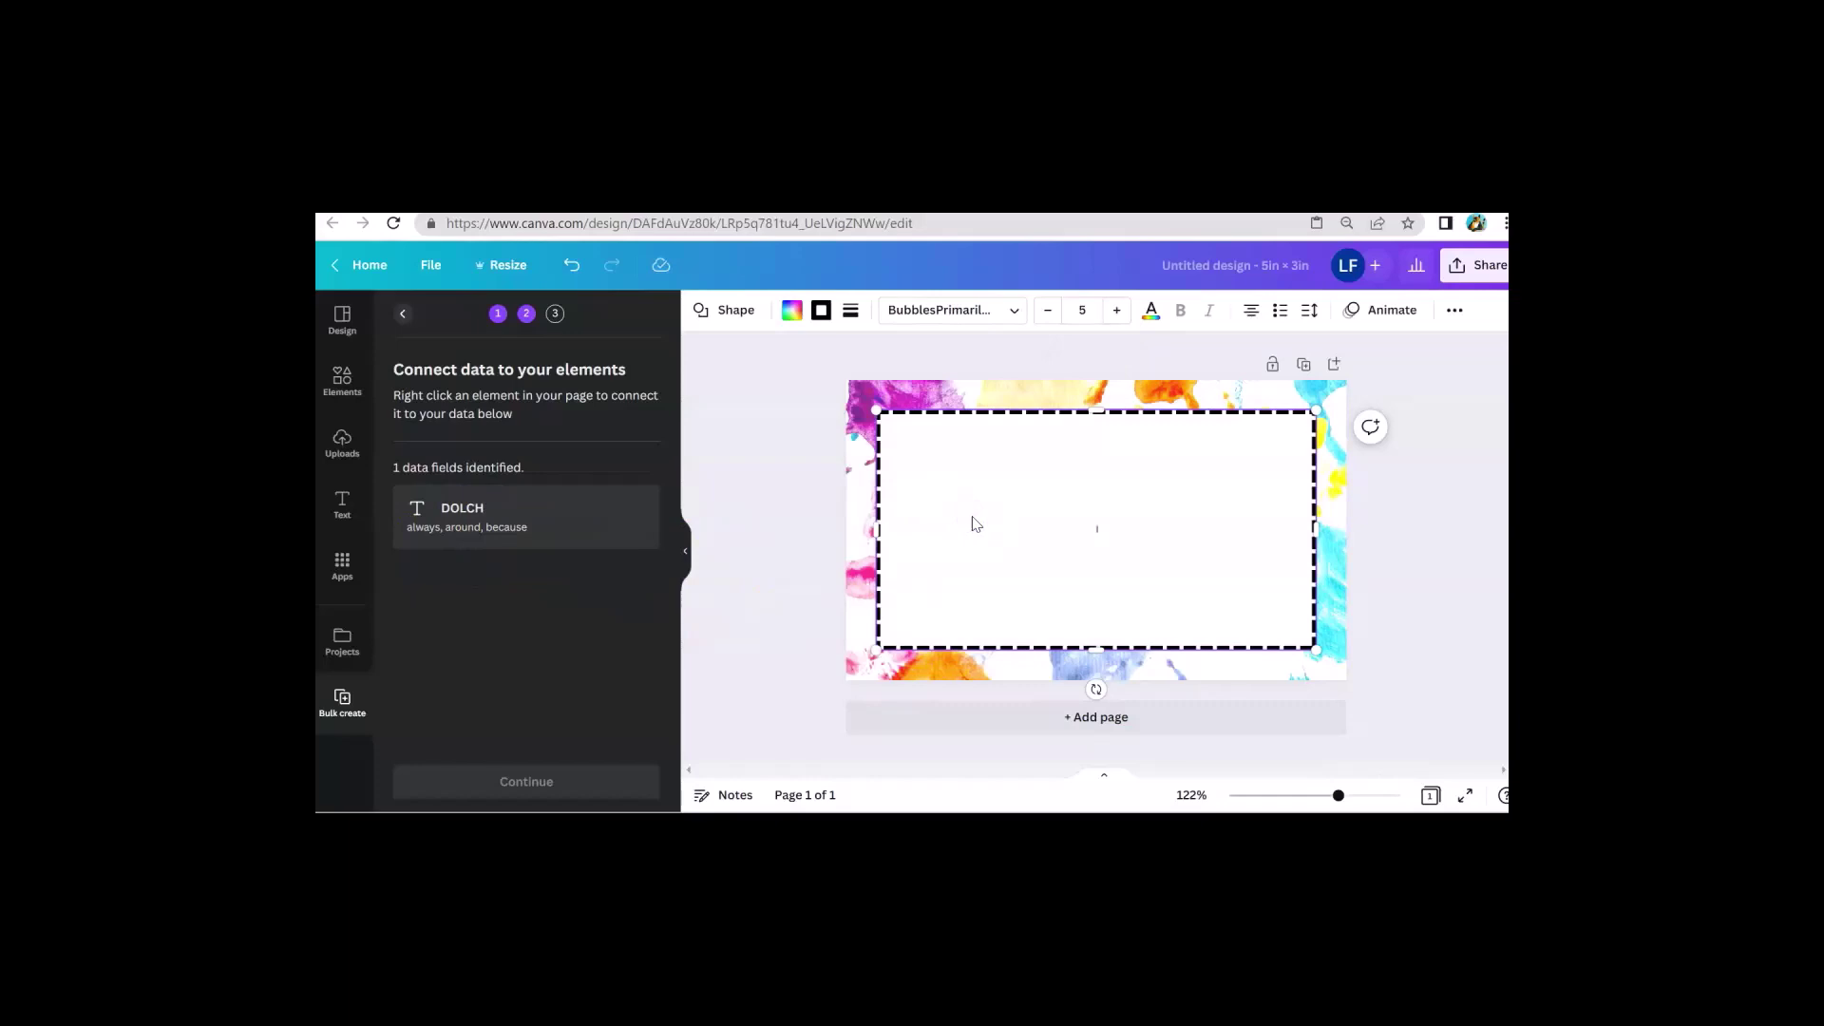
{"action": "left_click", "coordinate": [342, 504]}
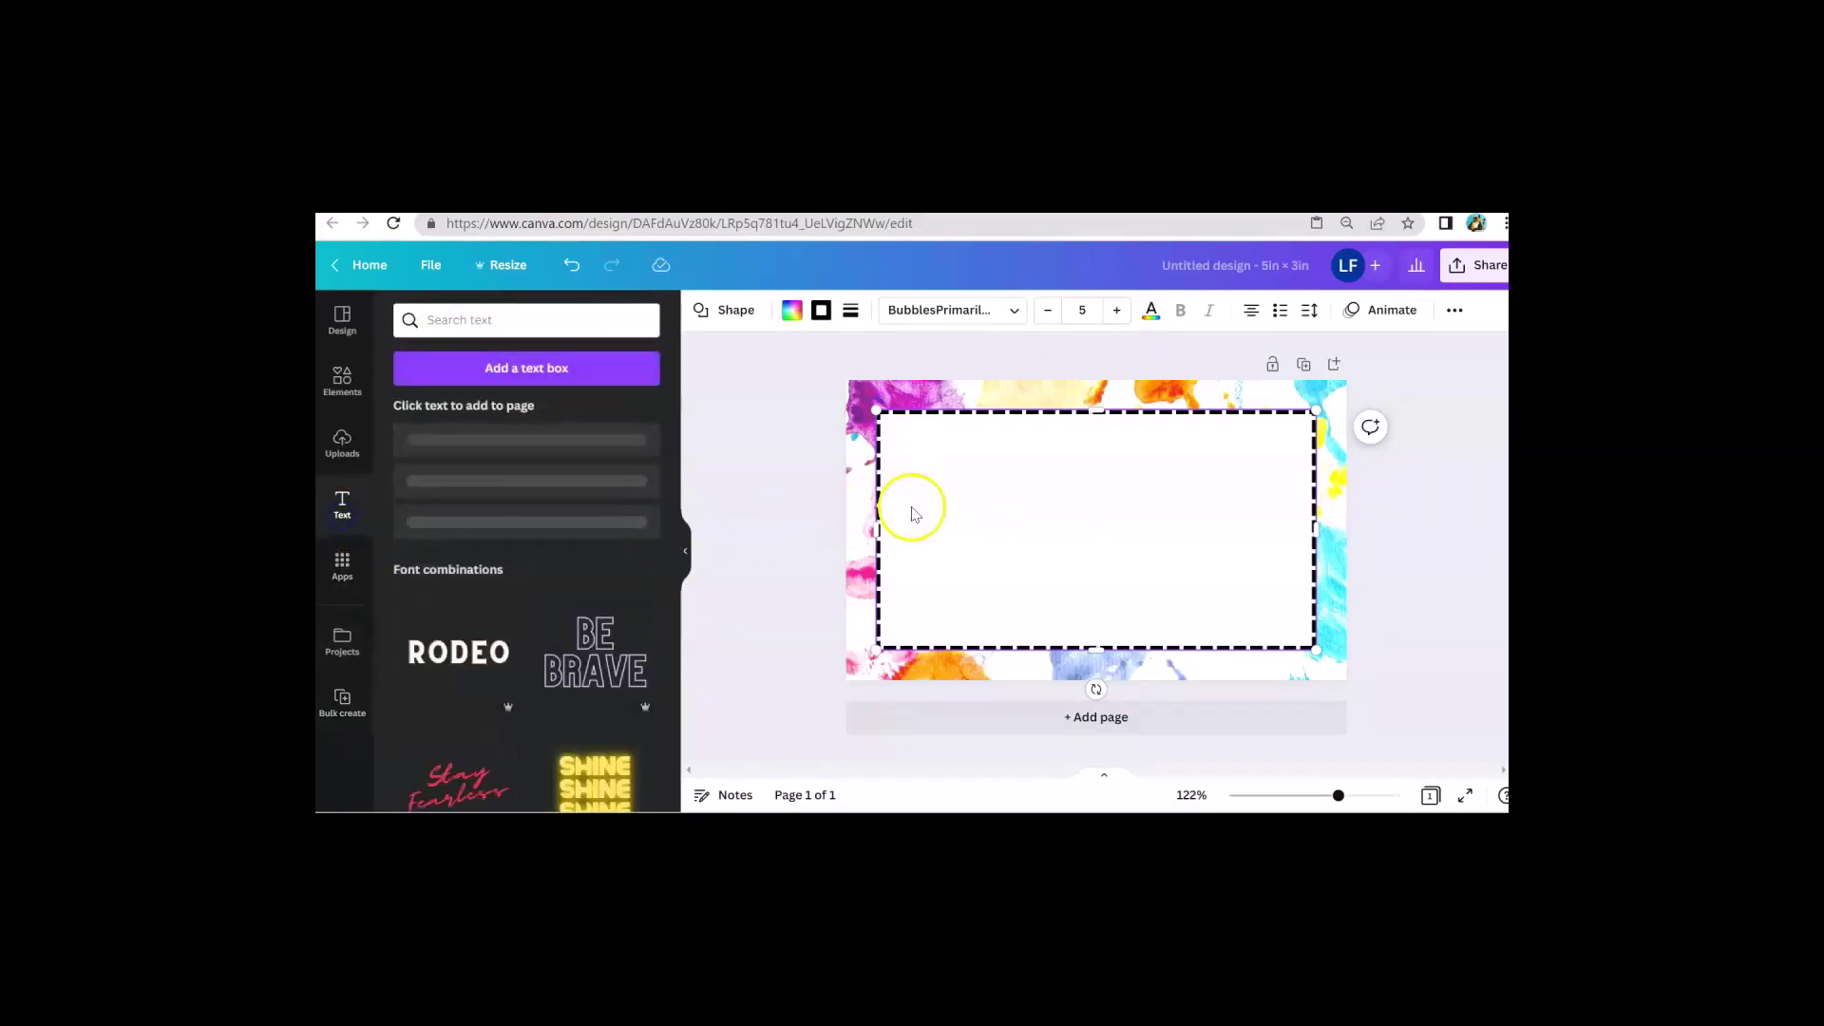
{"action": "left_click", "coordinate": [504, 449]}
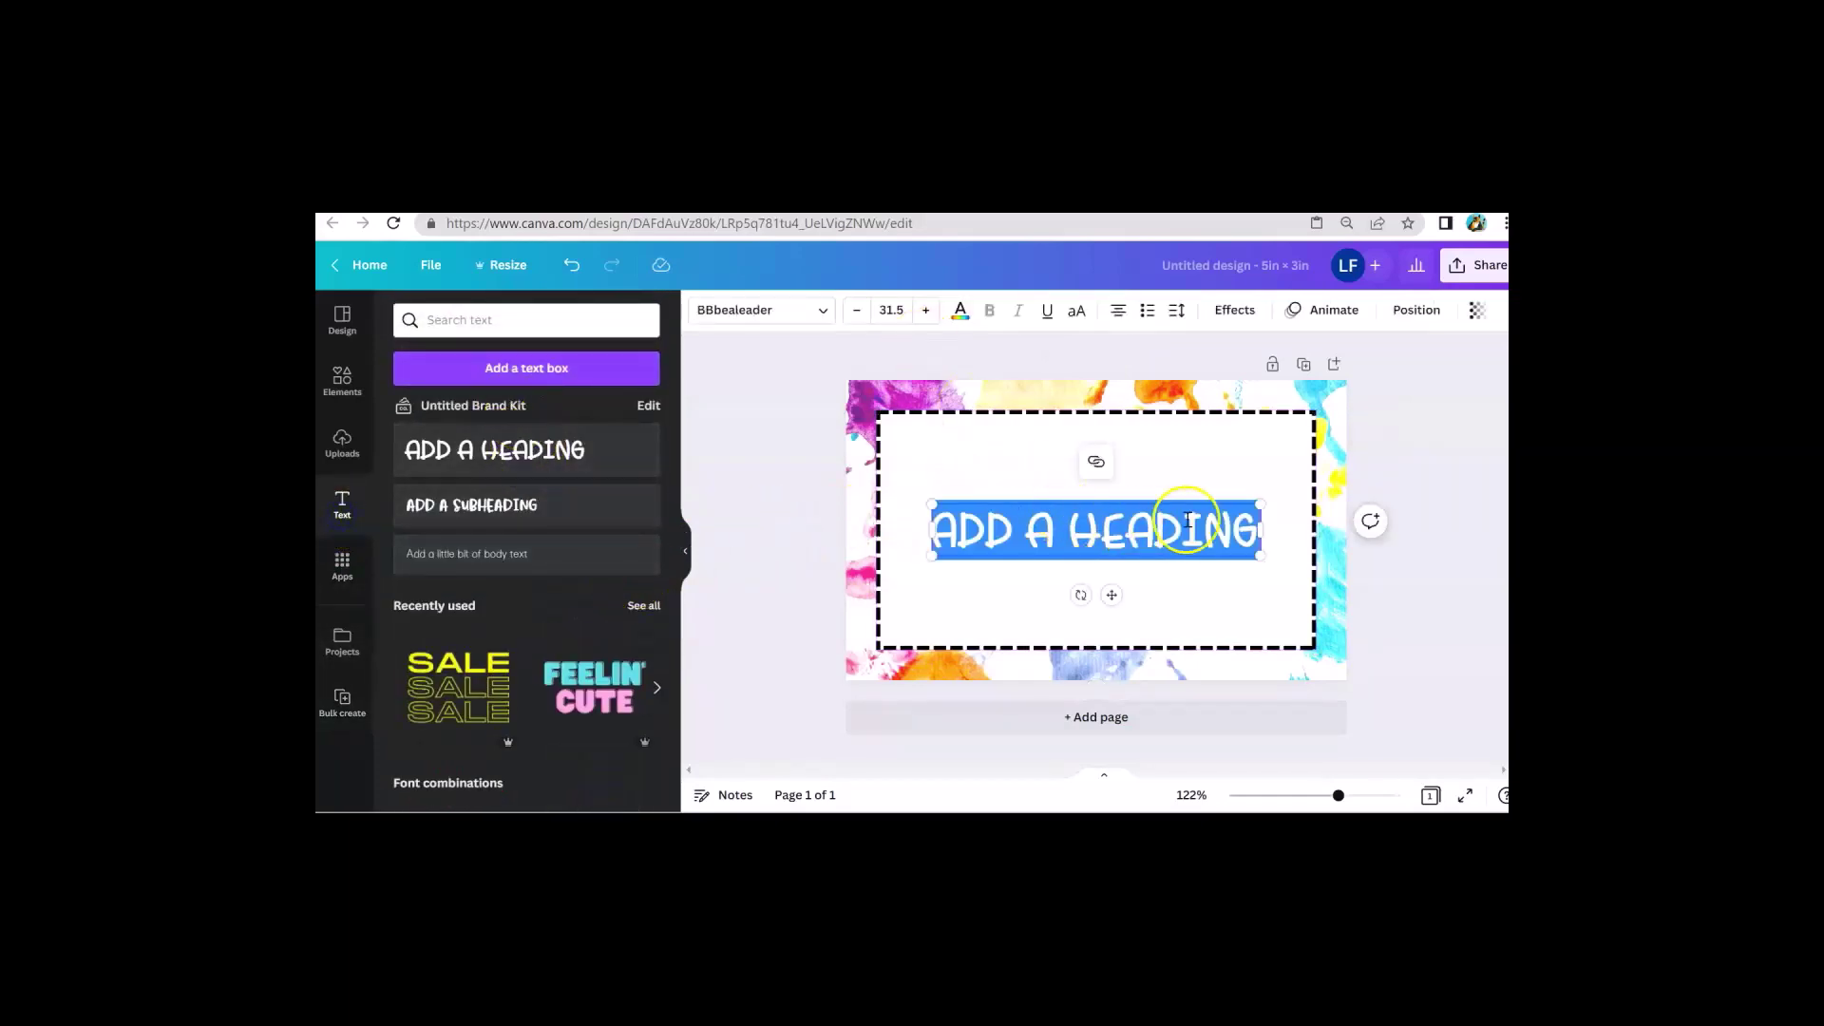
{"action": "left_click", "coordinate": [1235, 527]}
{"action": "left_click", "coordinate": [1262, 527]}
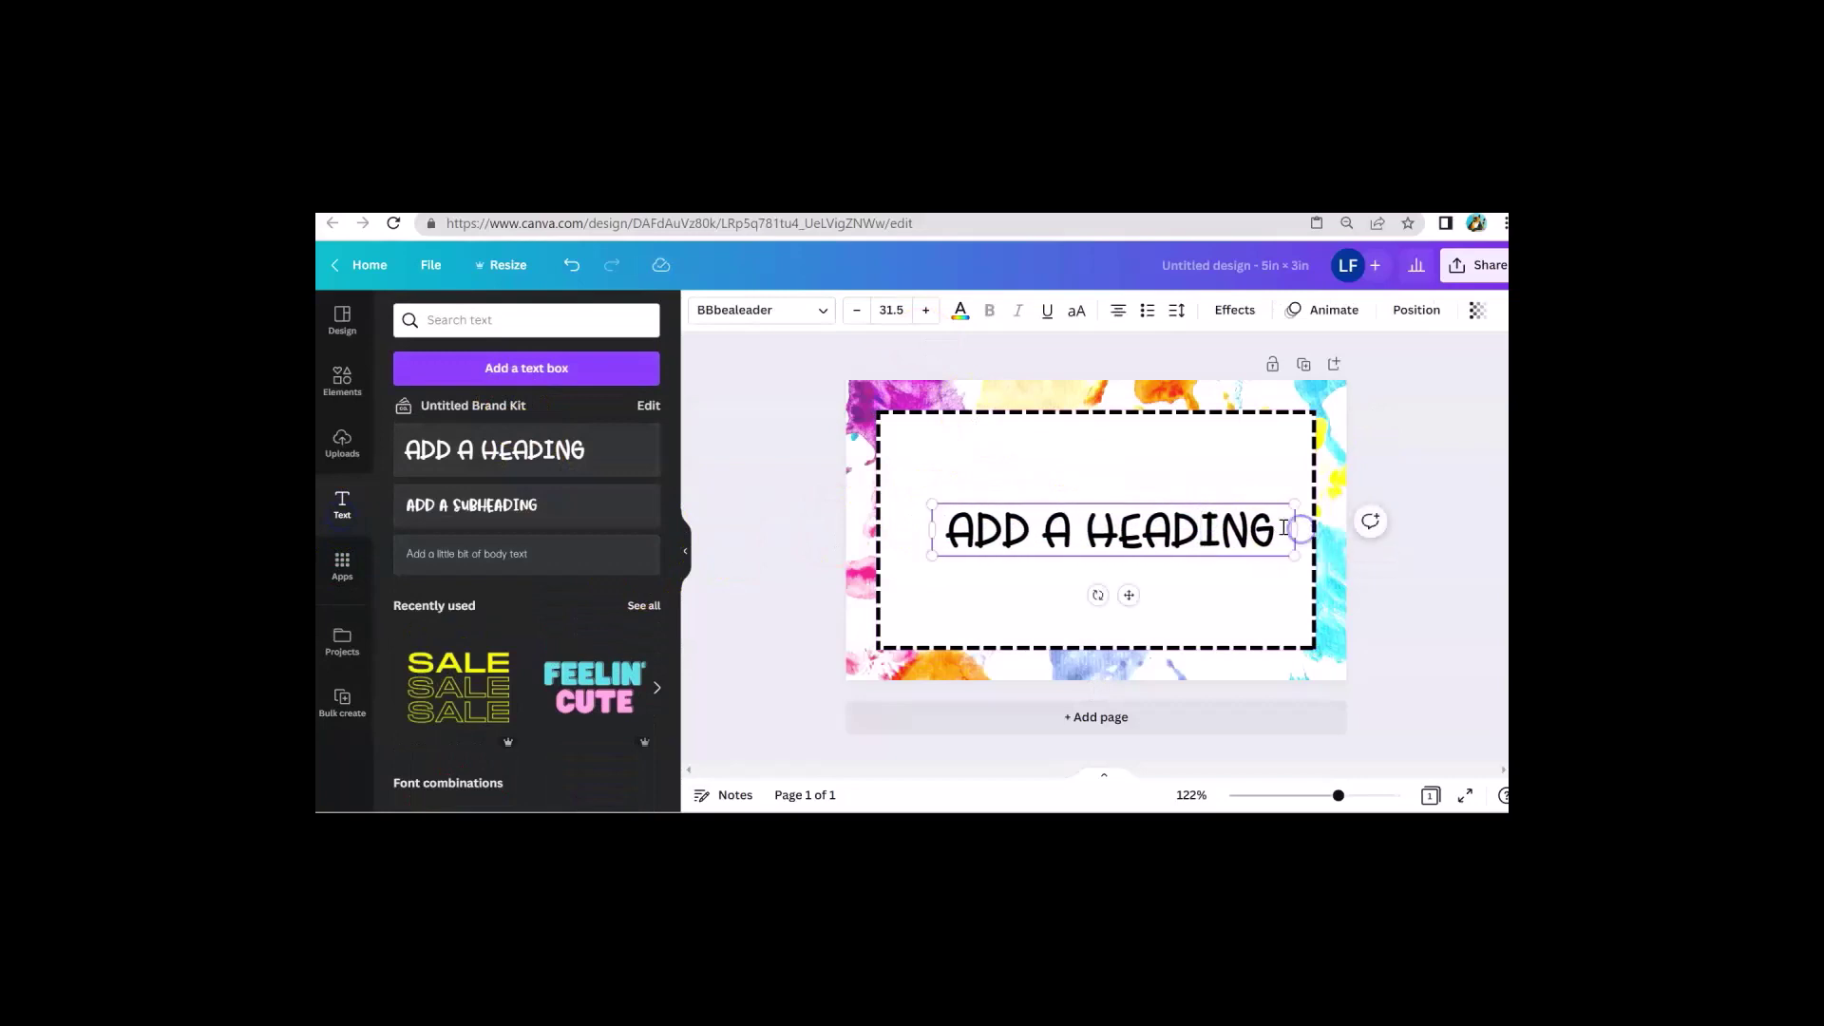
{"action": "left_click_drag", "start_coordinate": [1282, 528], "coordinate": [932, 529]}
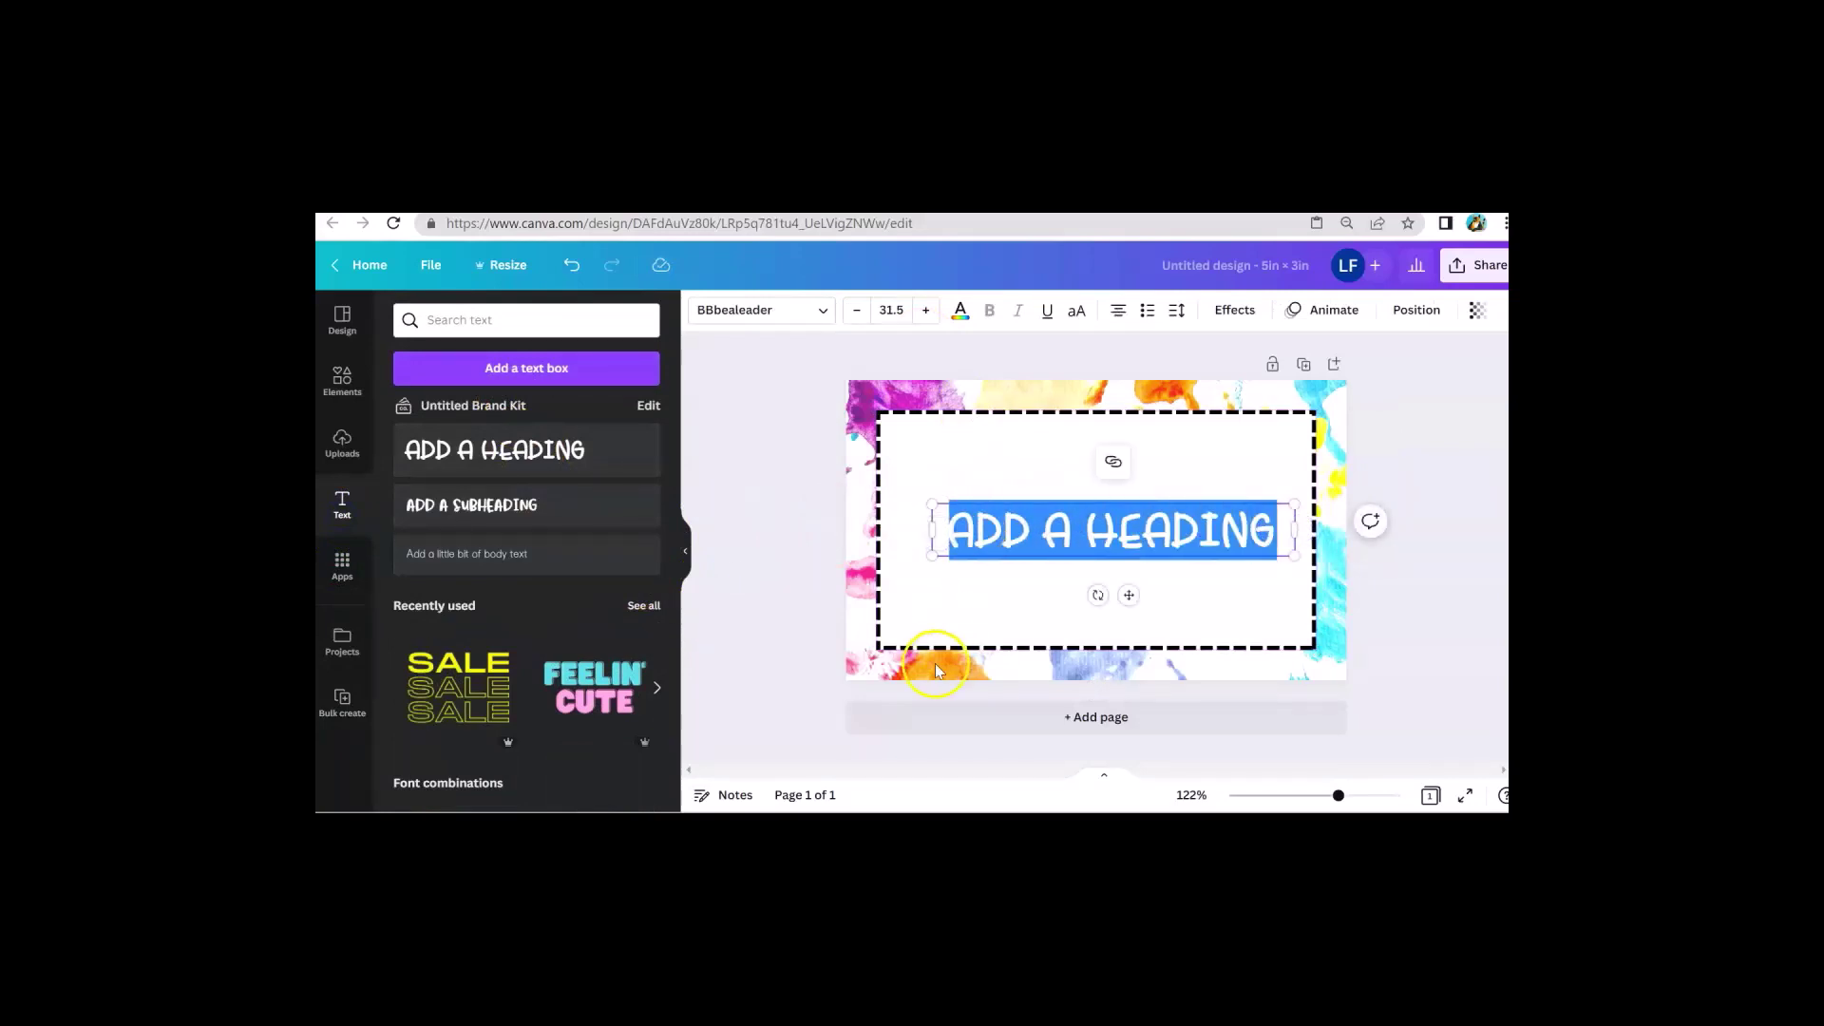
{"action": "type", "text": "WORD"}
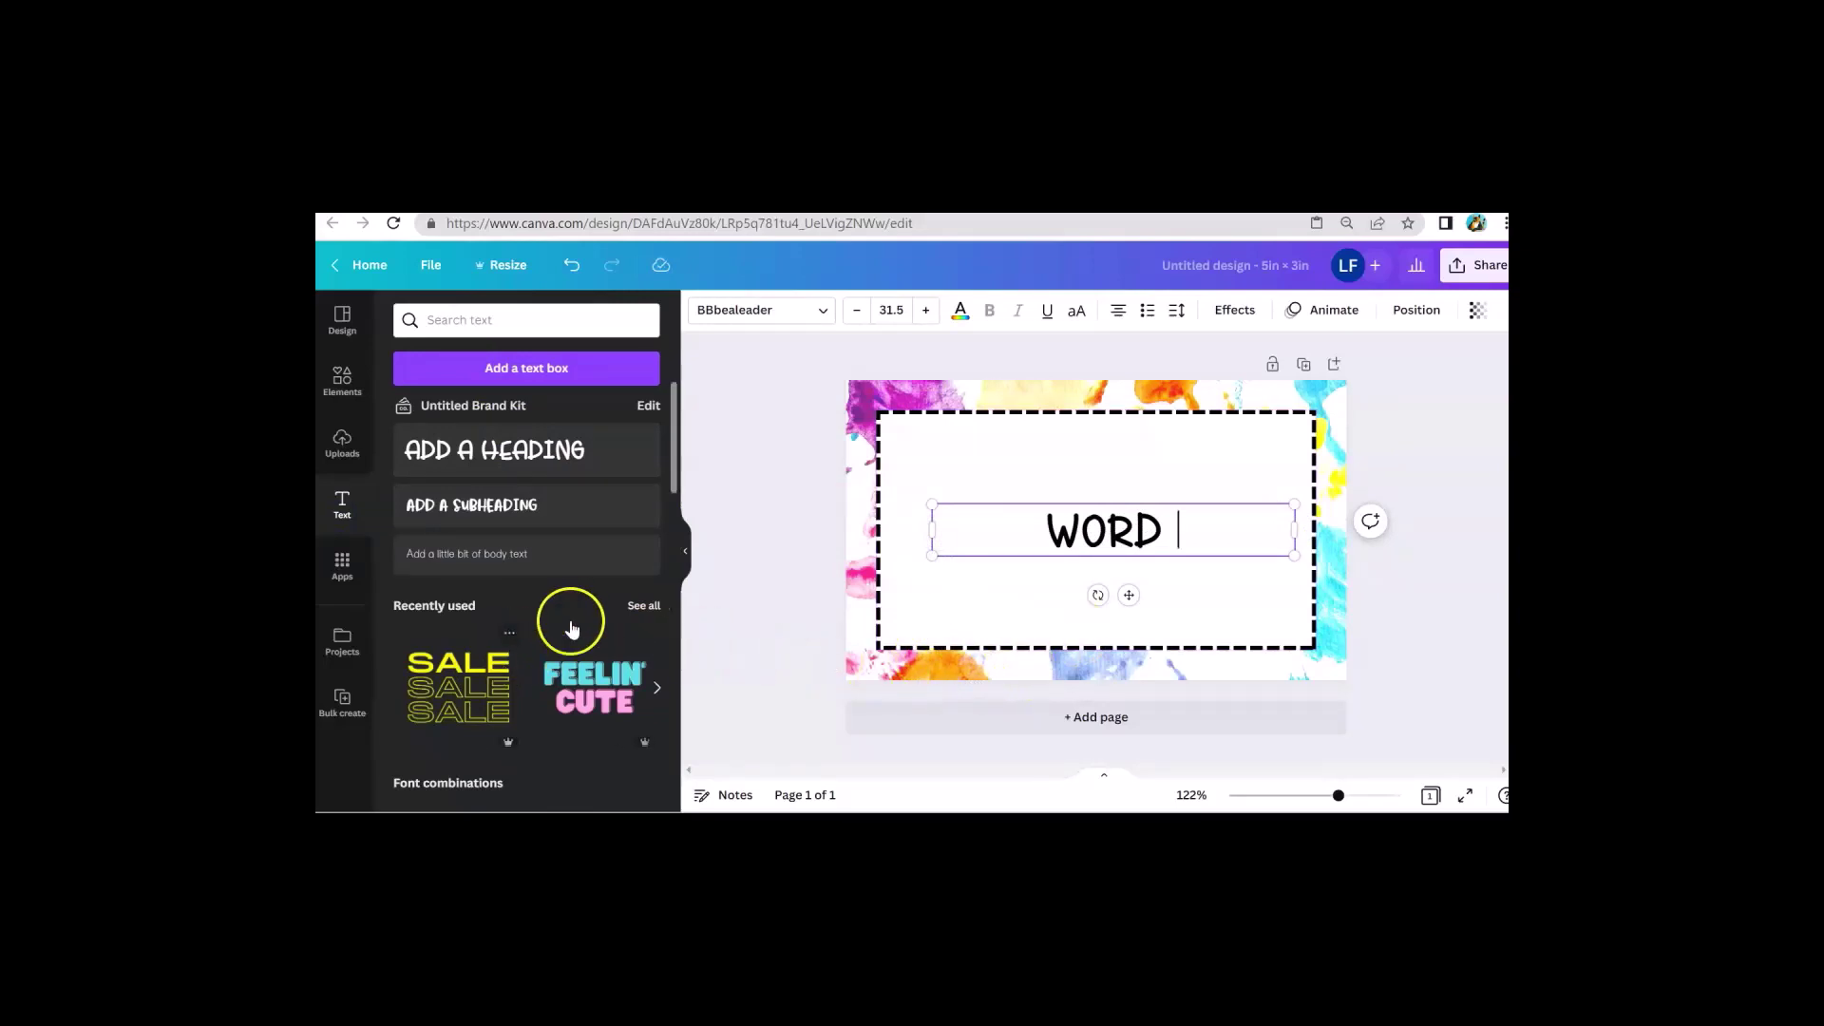
{"action": "left_click", "coordinate": [753, 571]}
{"action": "left_click", "coordinate": [1155, 530]}
{"action": "left_click", "coordinate": [1156, 529]}
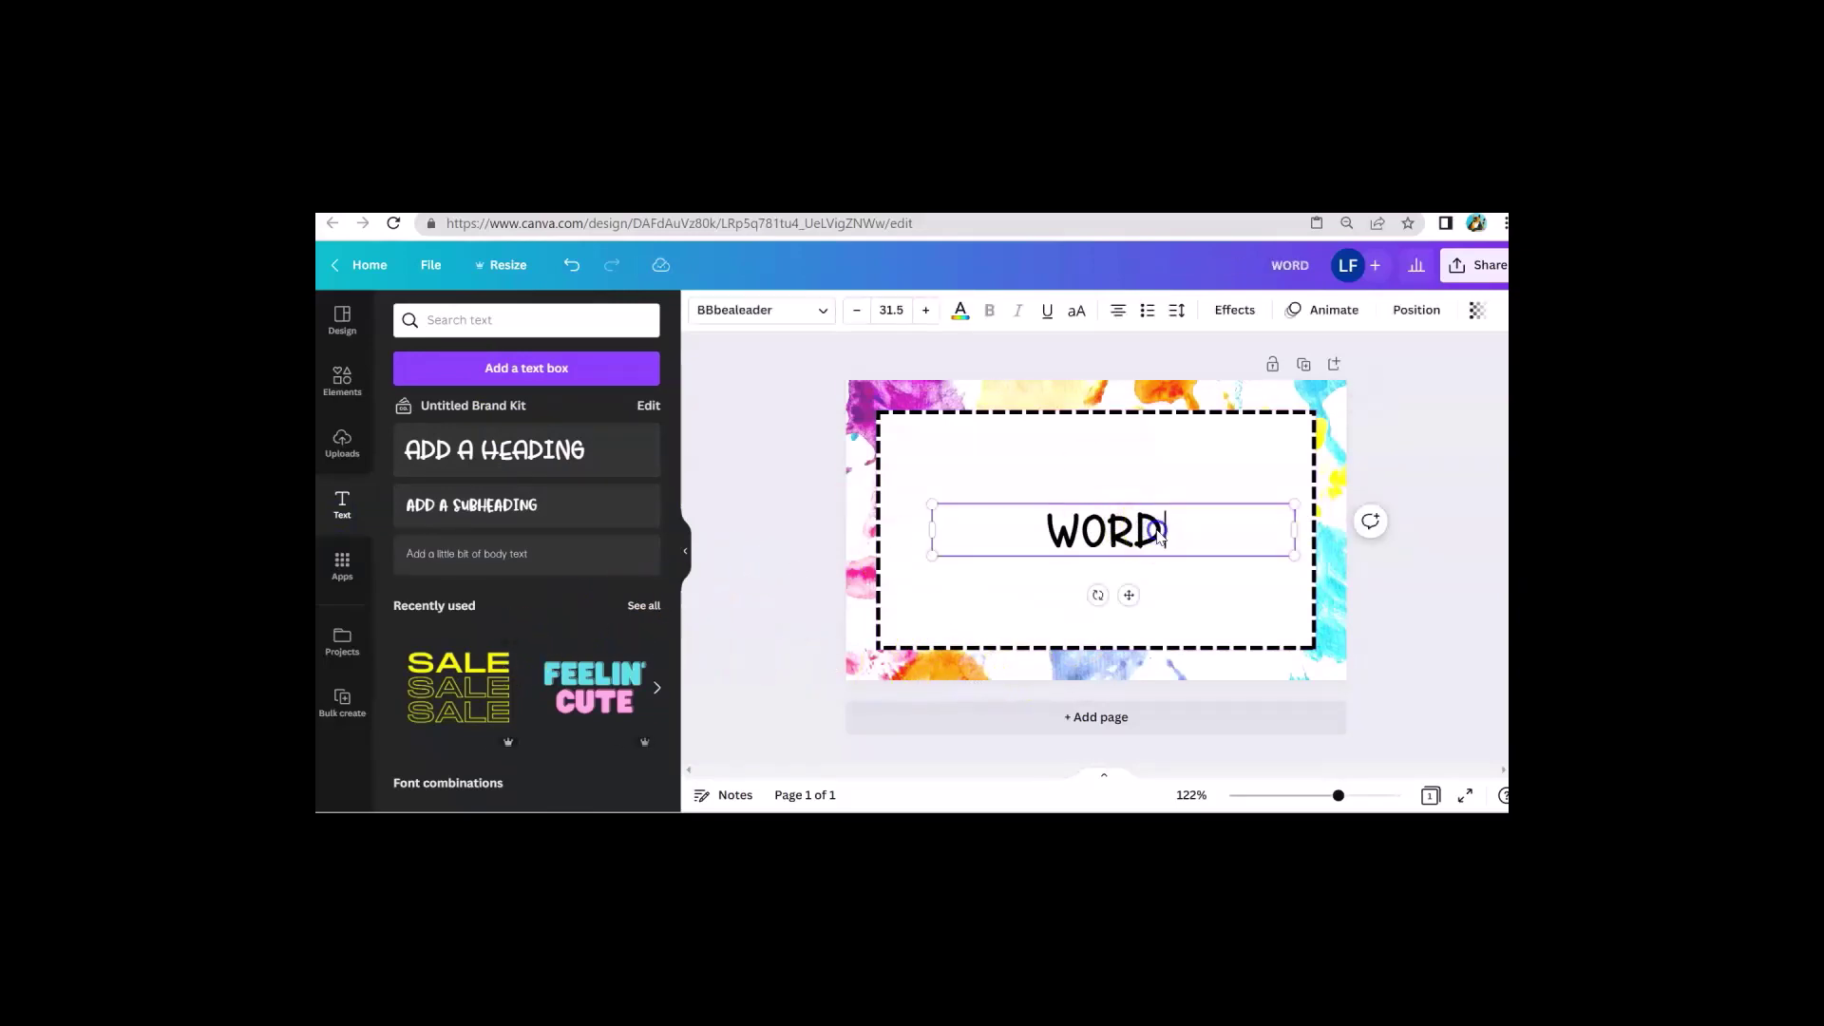
{"action": "left_click_drag", "start_coordinate": [1155, 529], "coordinate": [1046, 534]}
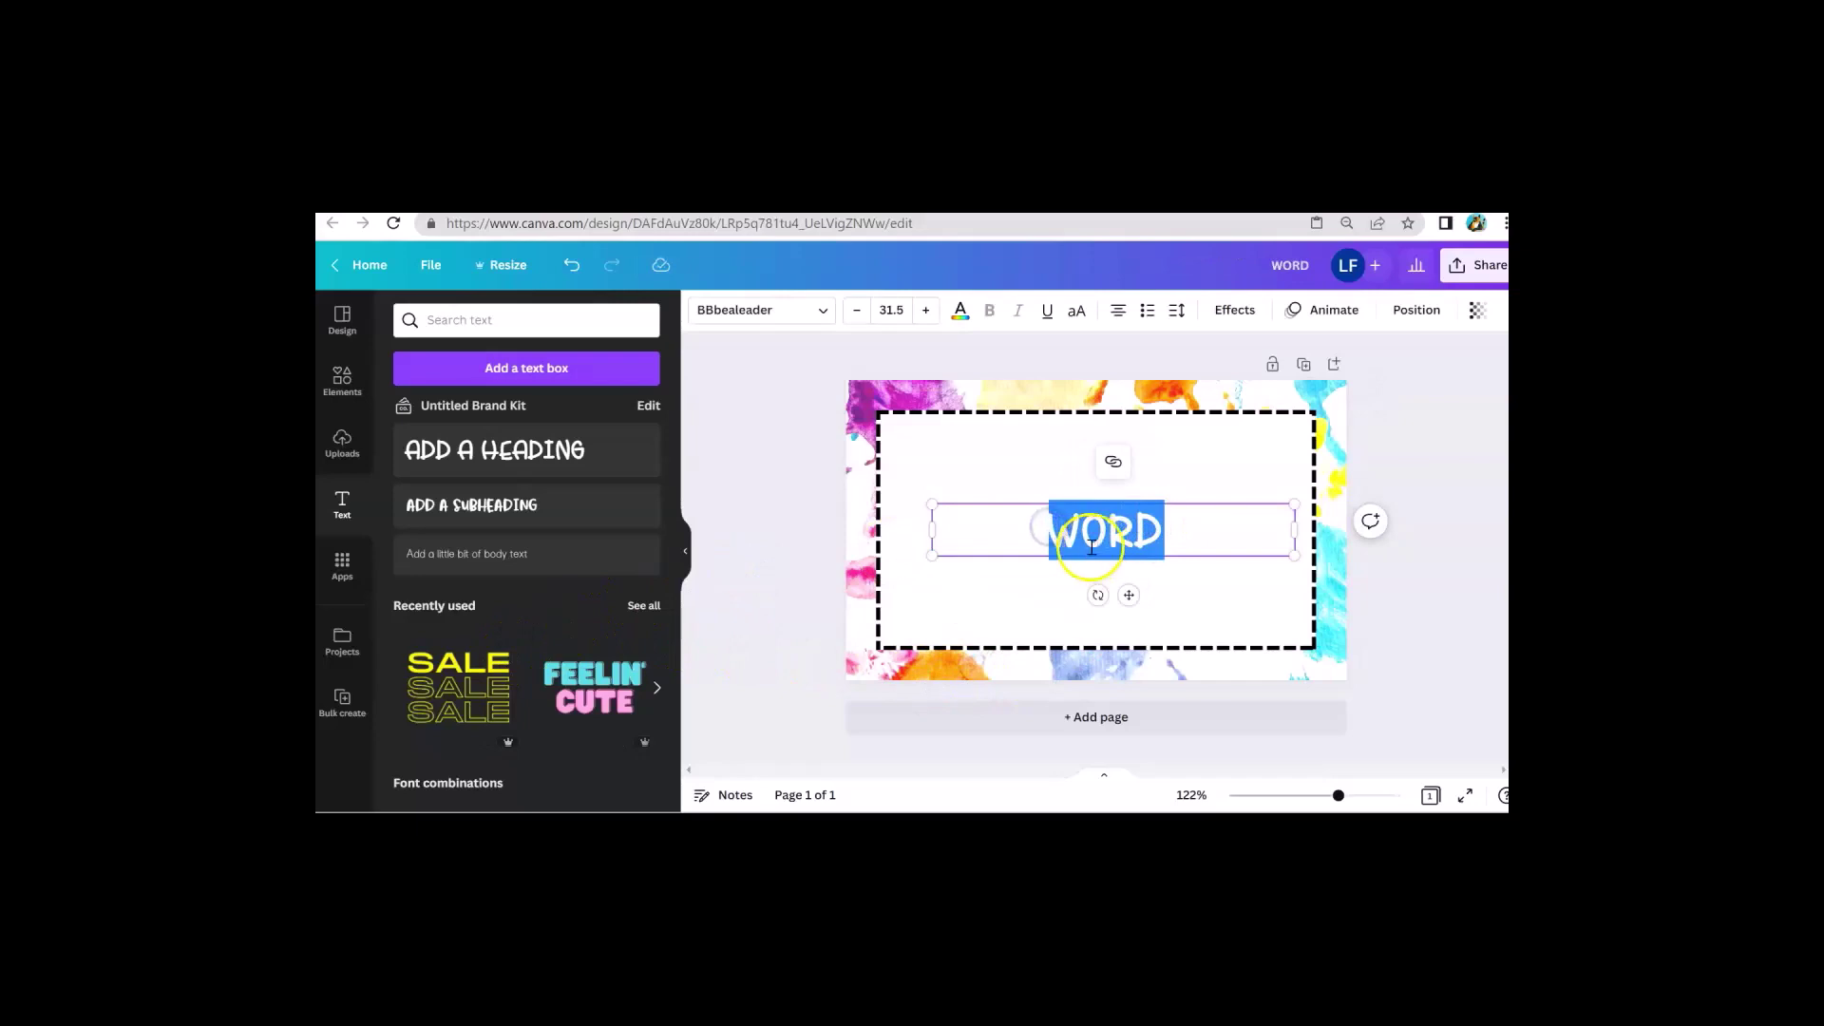
{"action": "right_click", "coordinate": [1086, 545]}
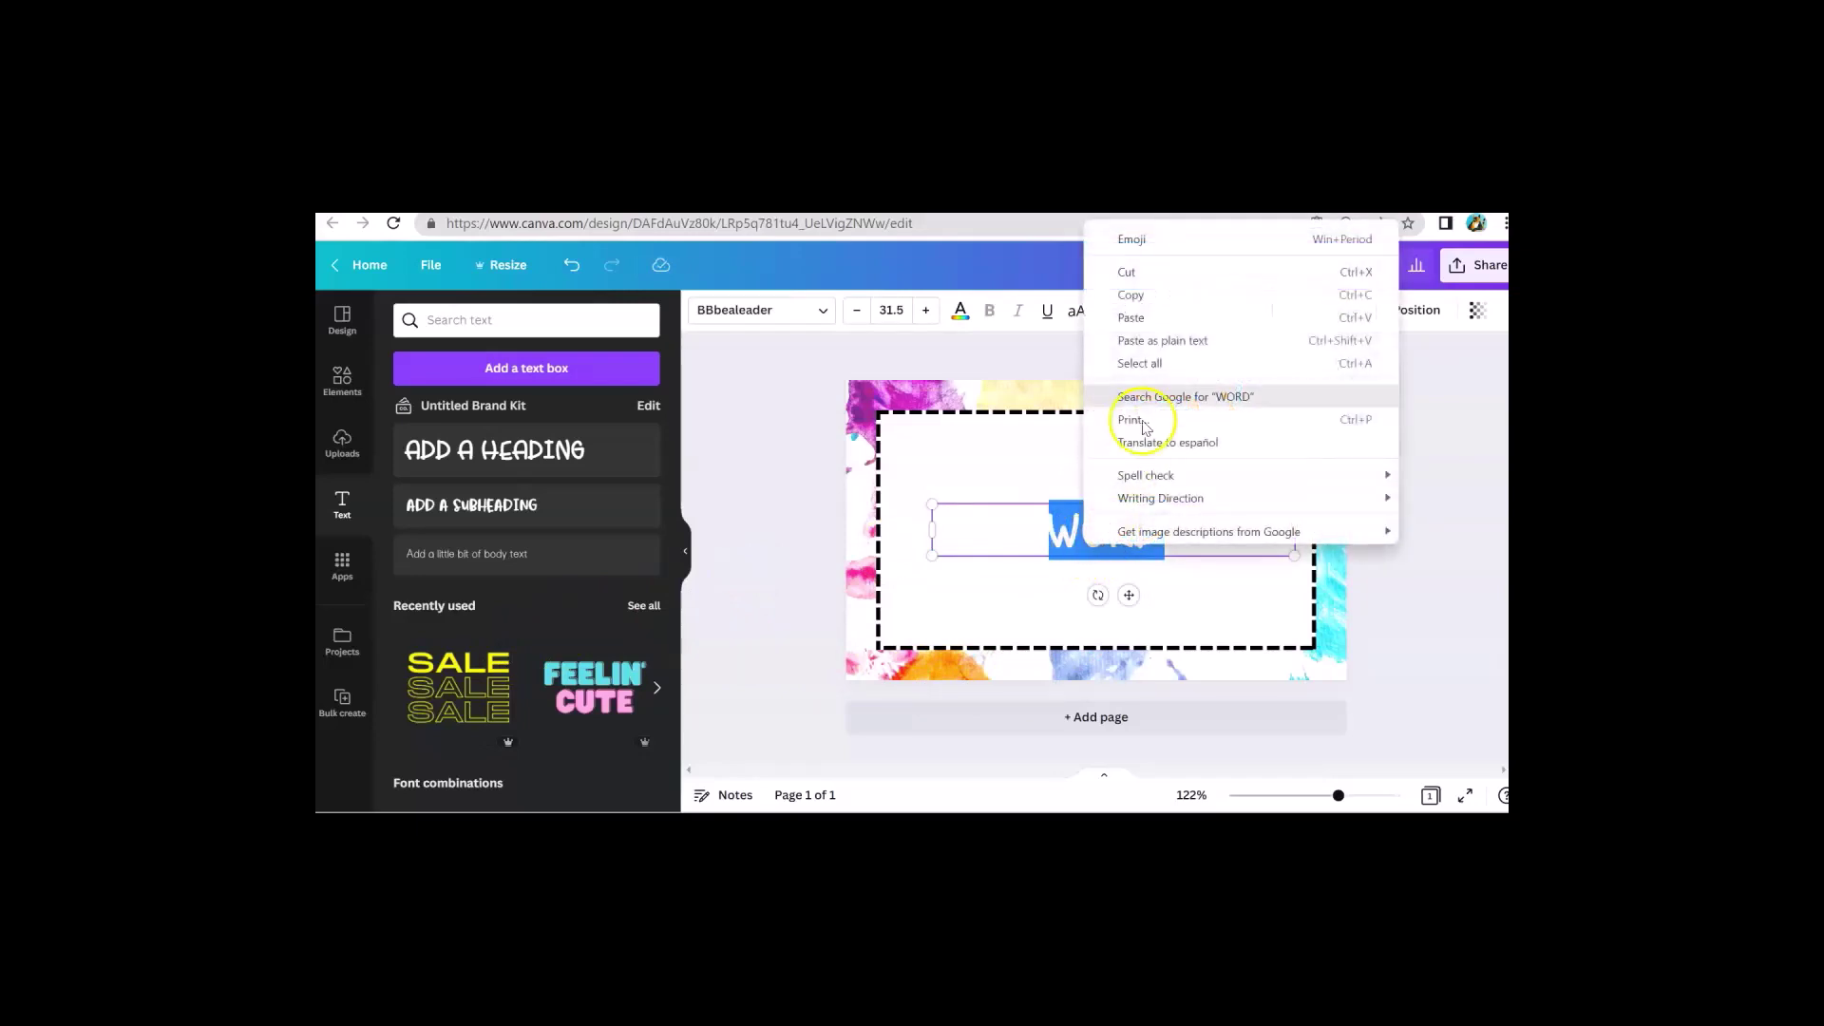
{"action": "left_click", "coordinate": [800, 529]}
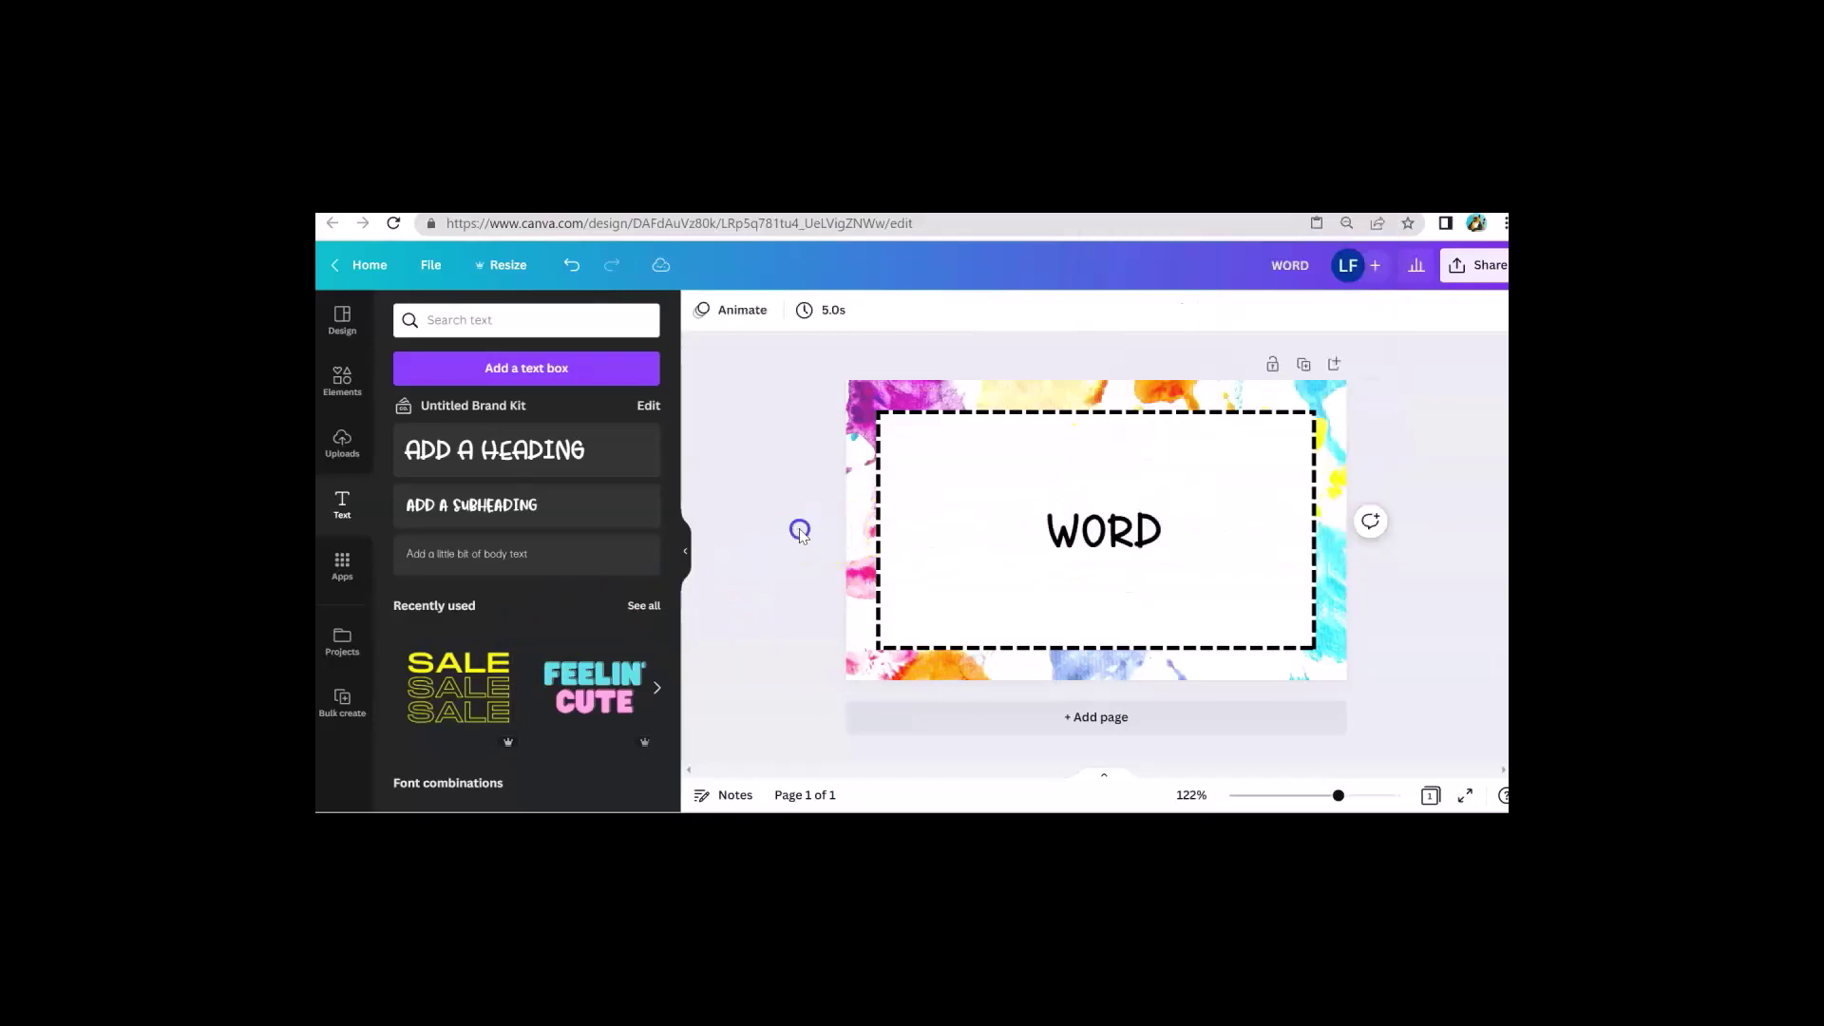
Connect the WORD text box to the DOLCH data field.
{"action": "right_click", "coordinate": [1036, 526]}
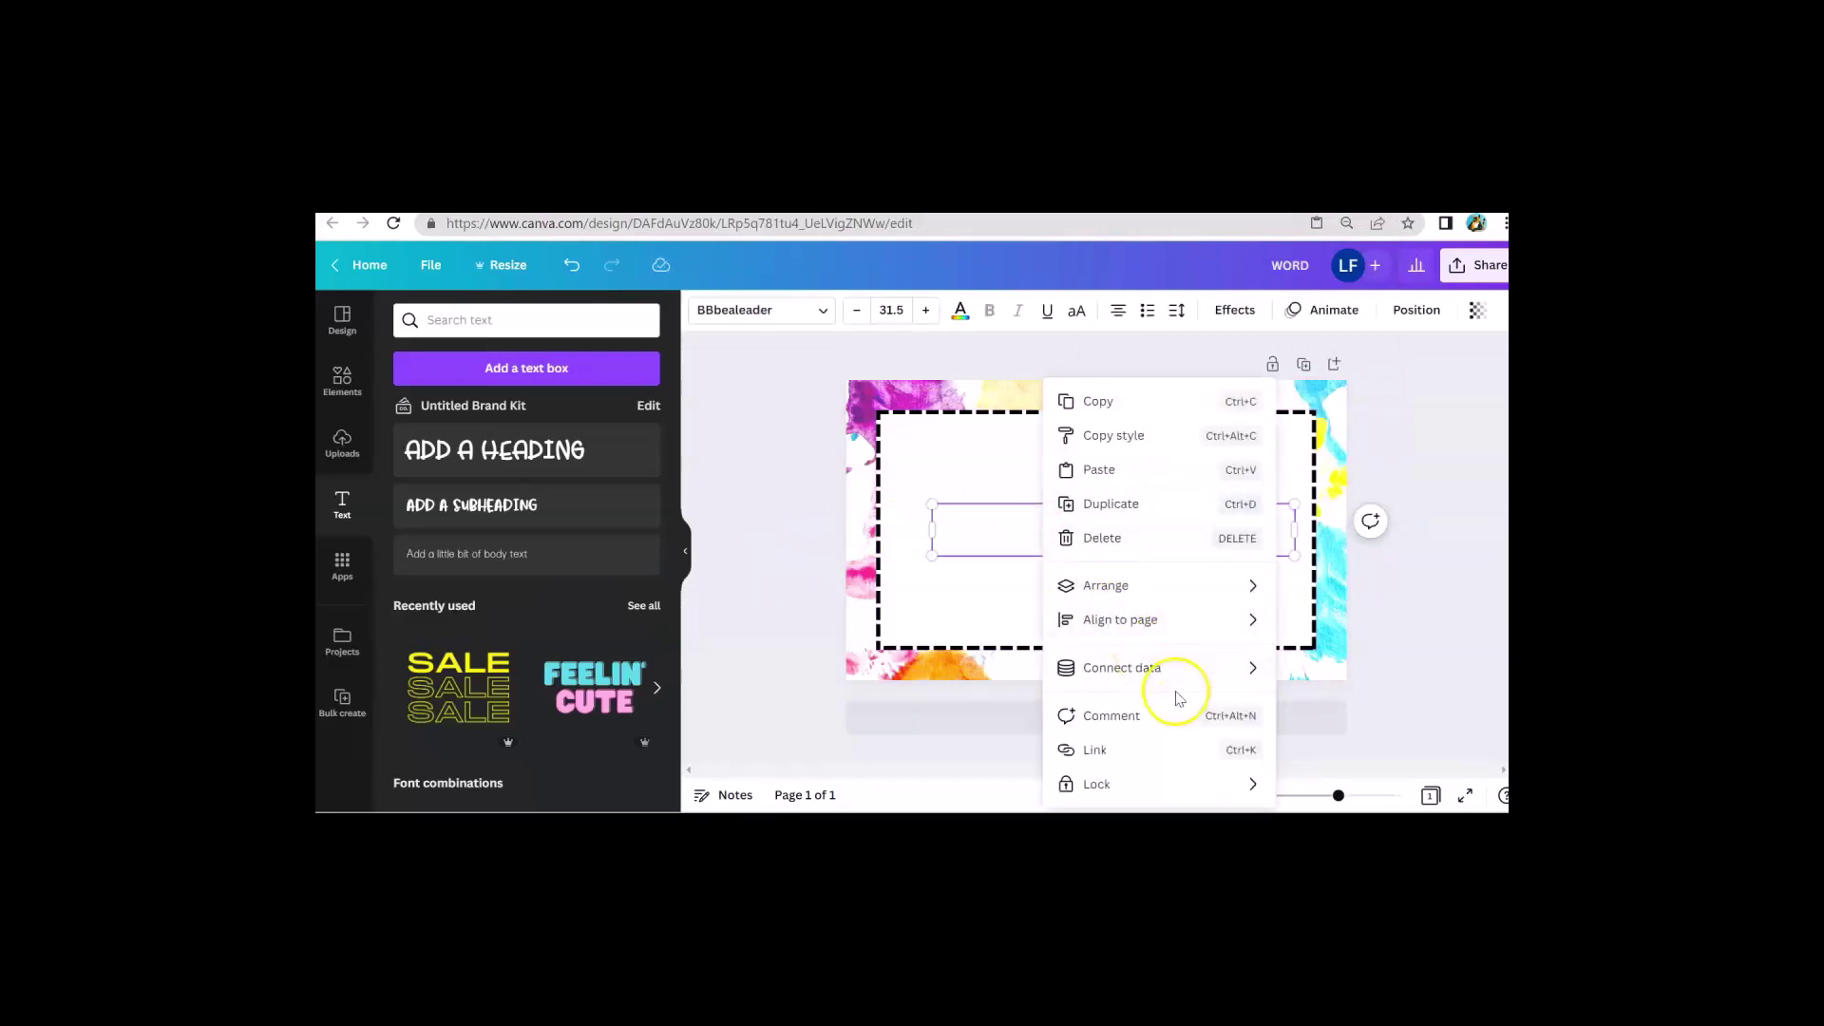
{"action": "mouse_move", "coordinate": [1172, 681]}
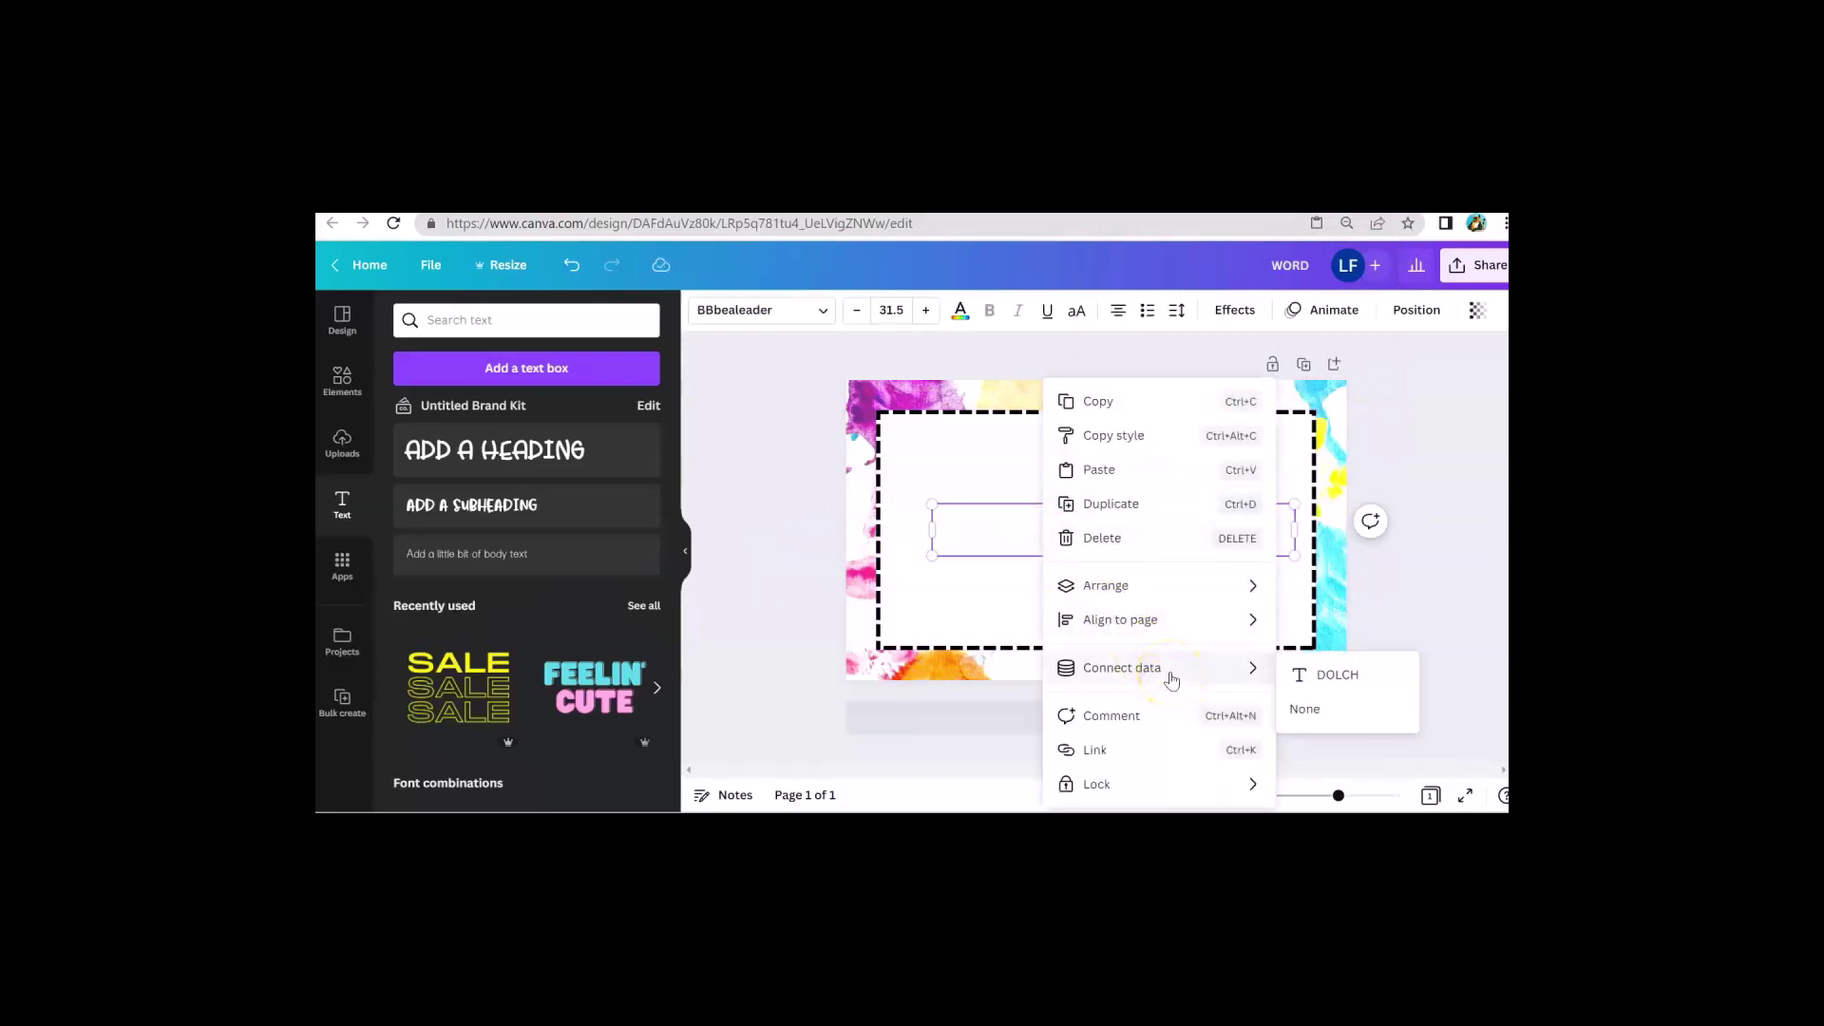
{"action": "left_click", "coordinate": [1318, 675]}
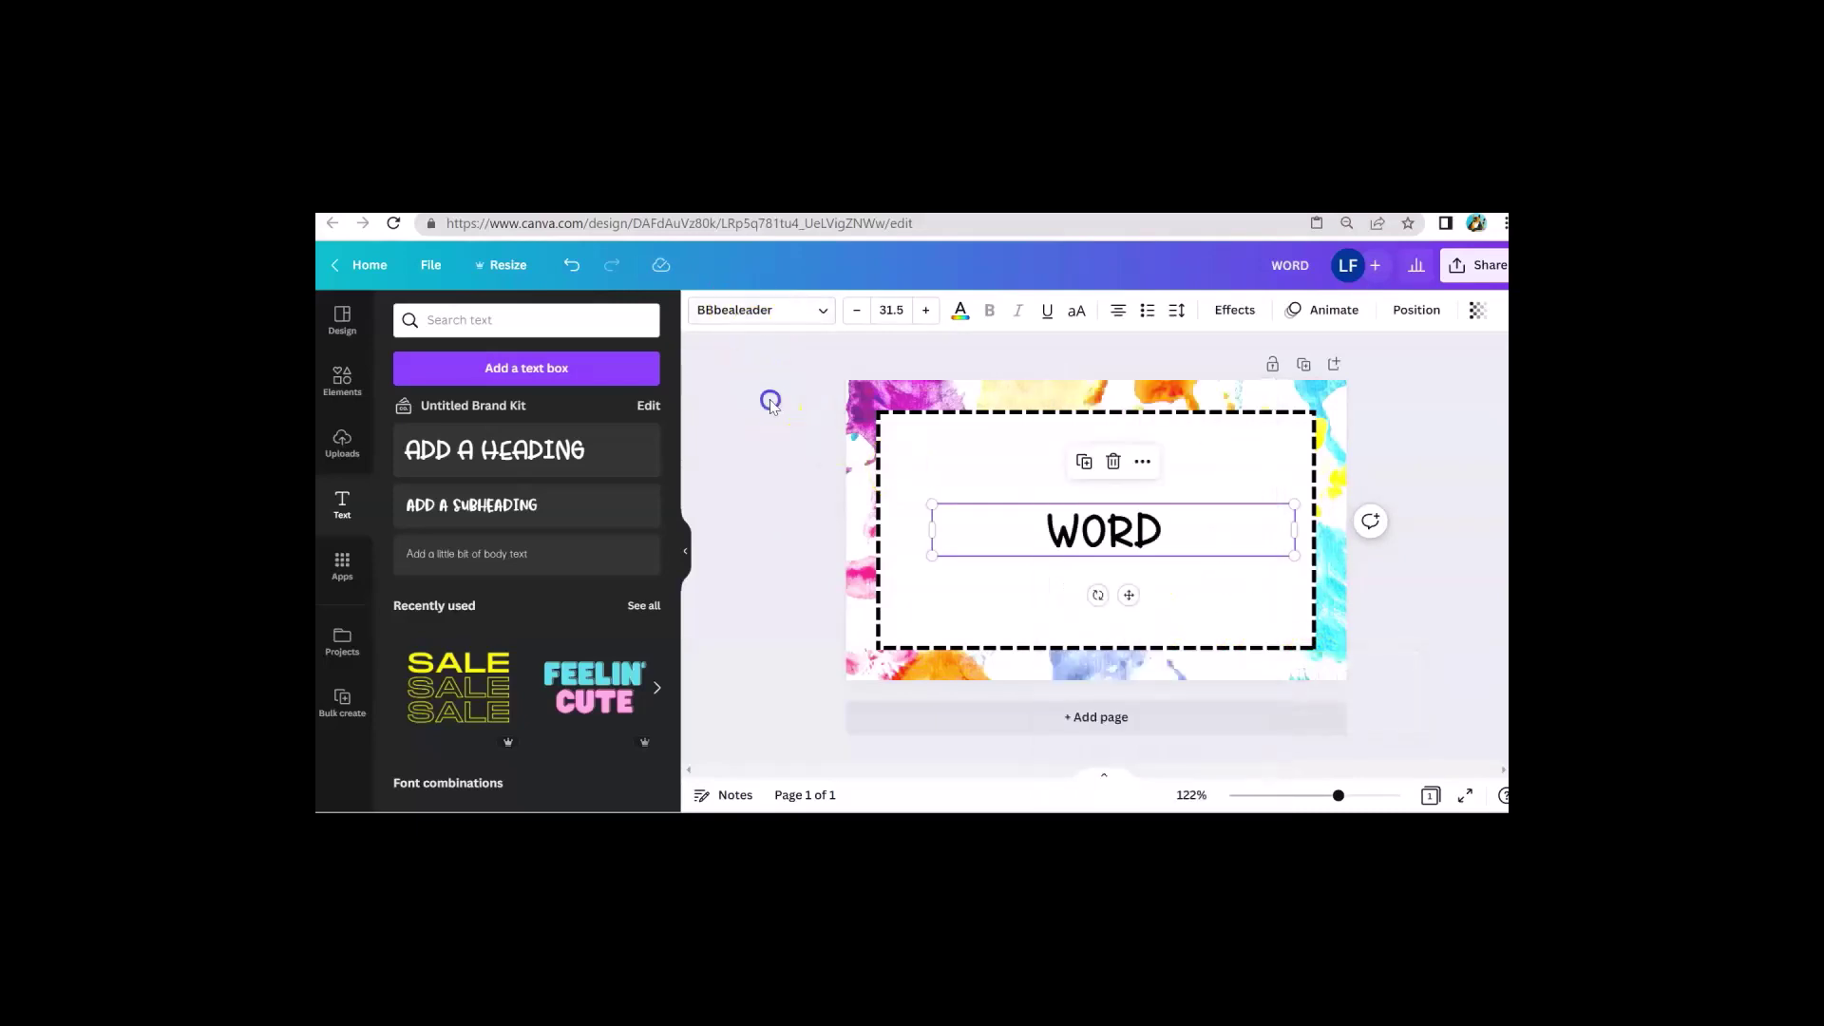
{"action": "left_click", "coordinate": [769, 395]}
Enlarge the WORD text to font size 68.5 and nudge it slightly higher.
{"action": "left_click", "coordinate": [967, 537]}
{"action": "left_click", "coordinate": [926, 311]}
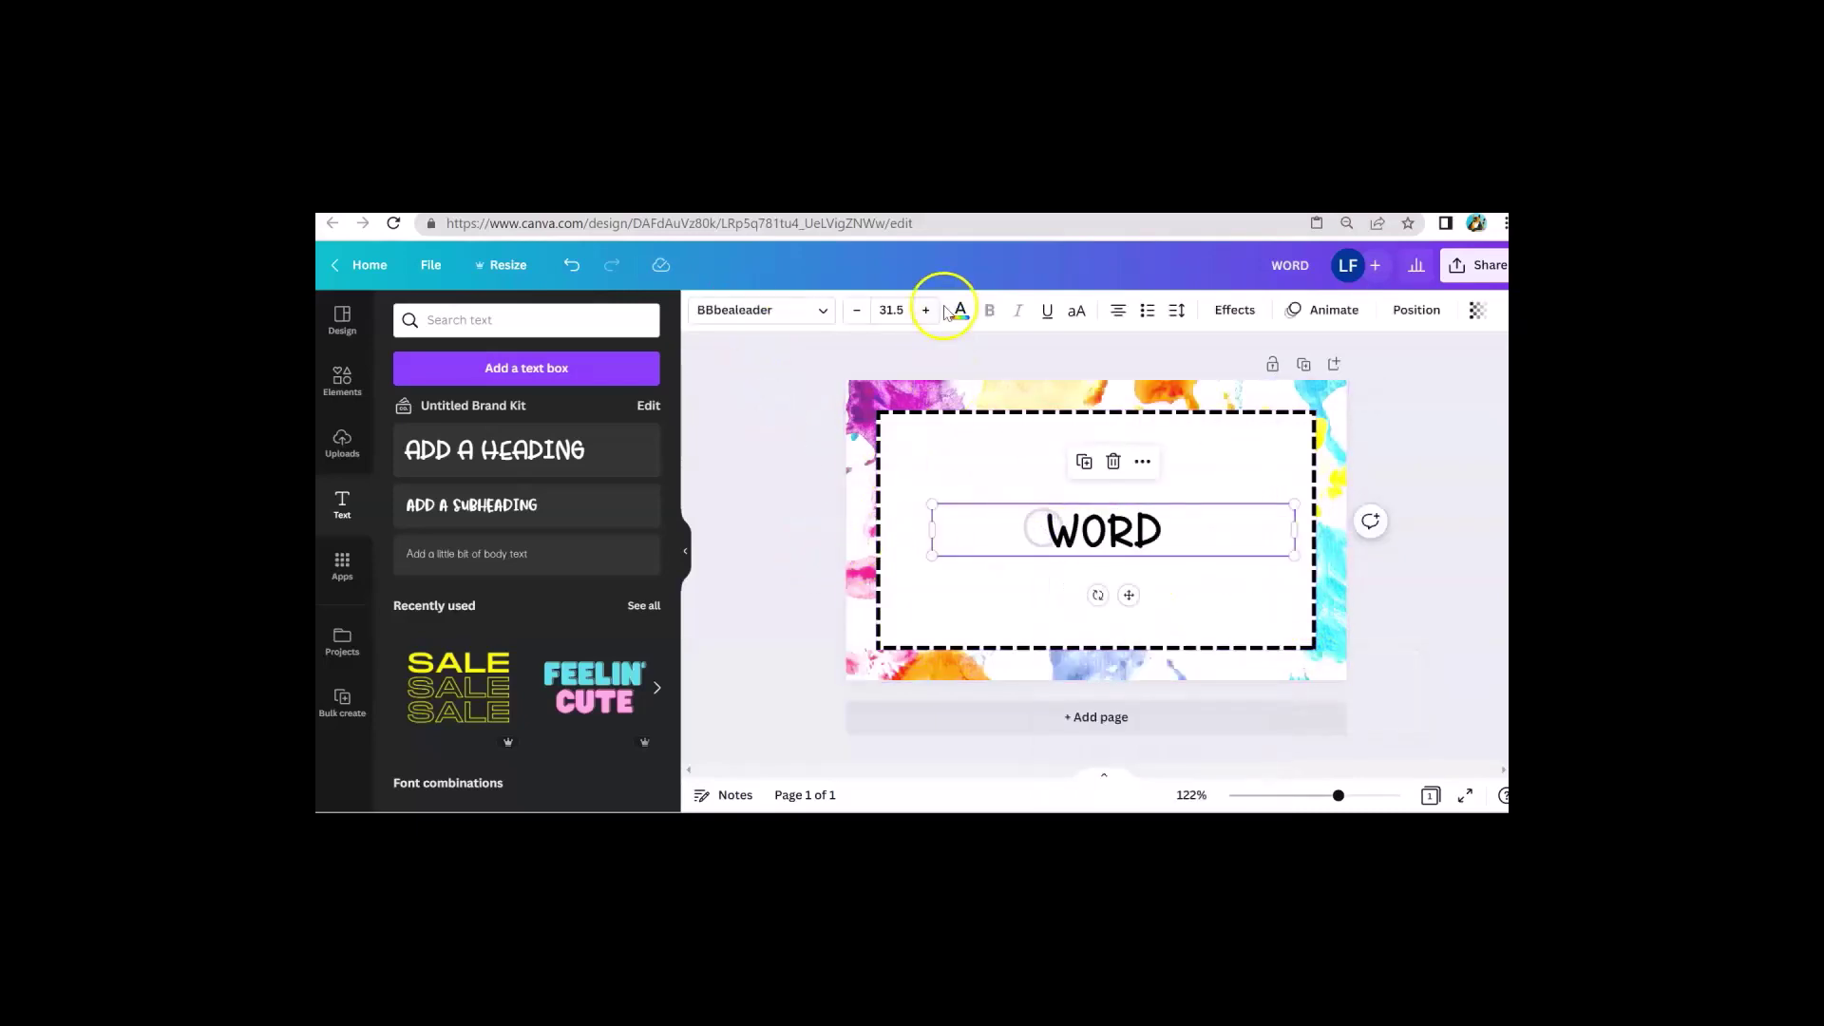
{"action": "left_click", "coordinate": [927, 310]}
{"action": "left_click", "coordinate": [926, 311]}
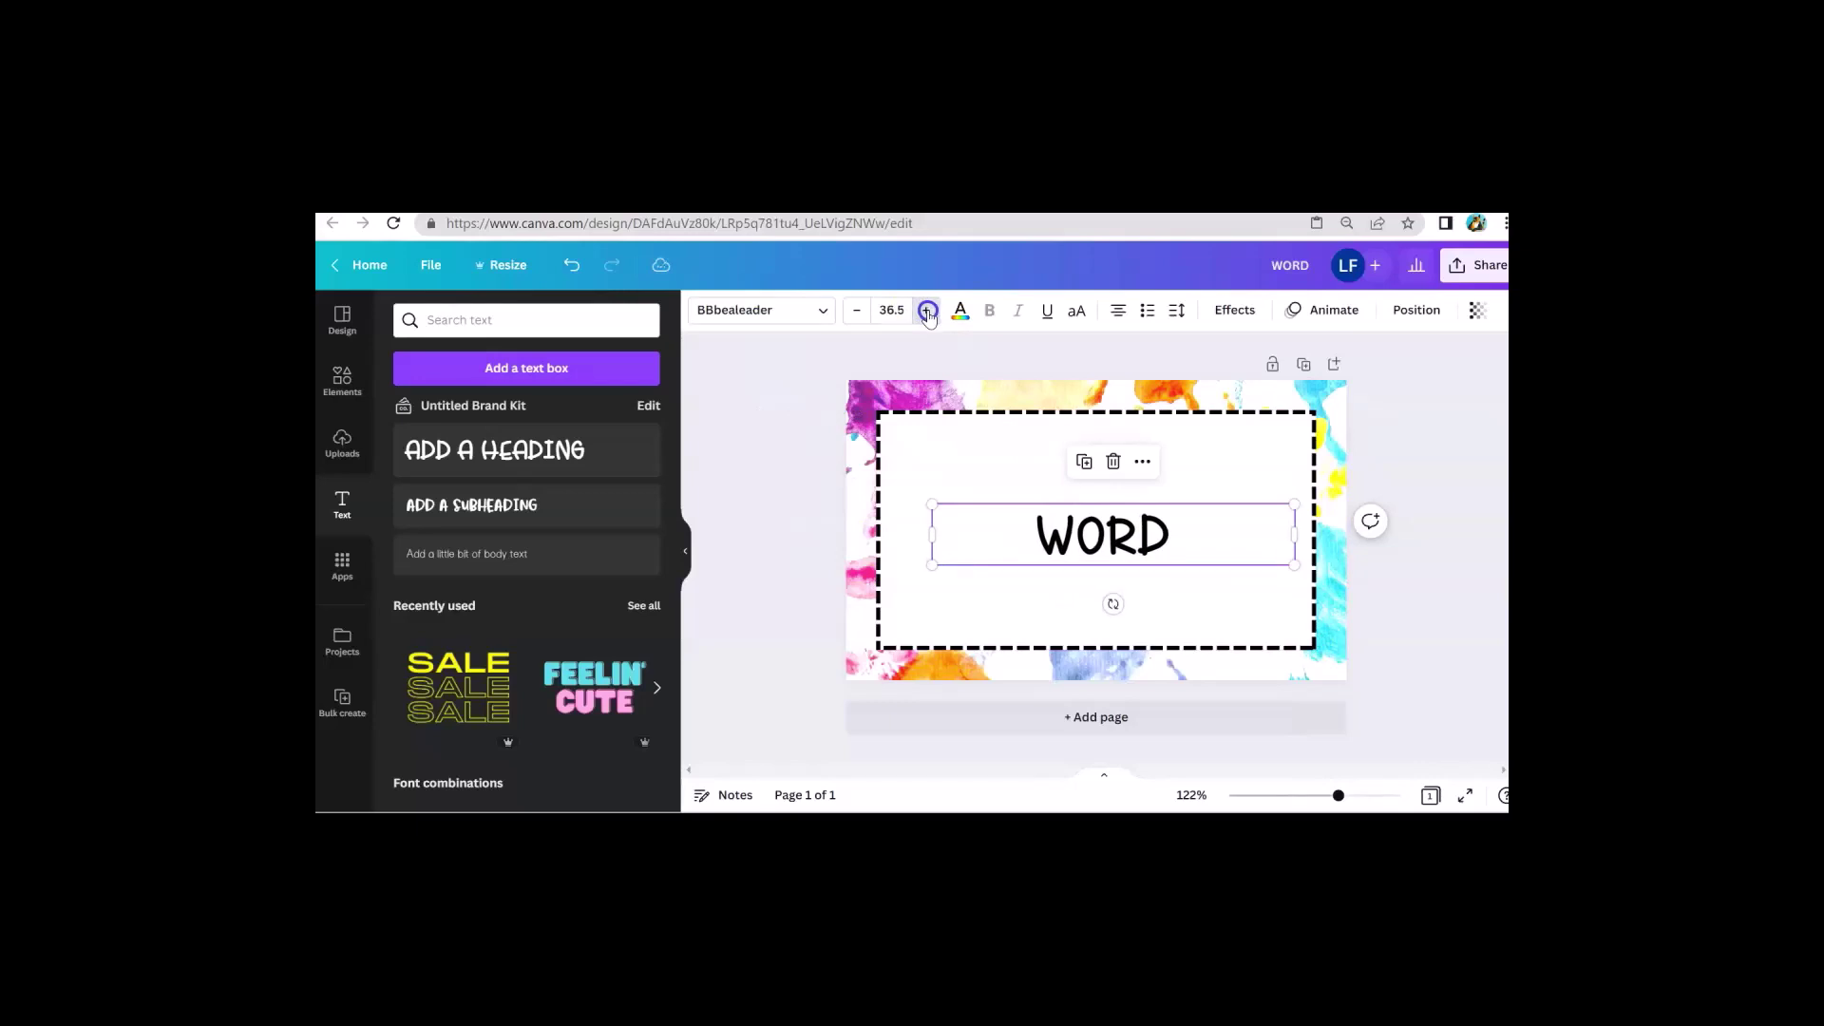
{"action": "left_click", "coordinate": [927, 310]}
{"action": "left_click", "coordinate": [927, 311]}
{"action": "left_click", "coordinate": [927, 311]}
{"action": "left_click", "coordinate": [927, 311]}
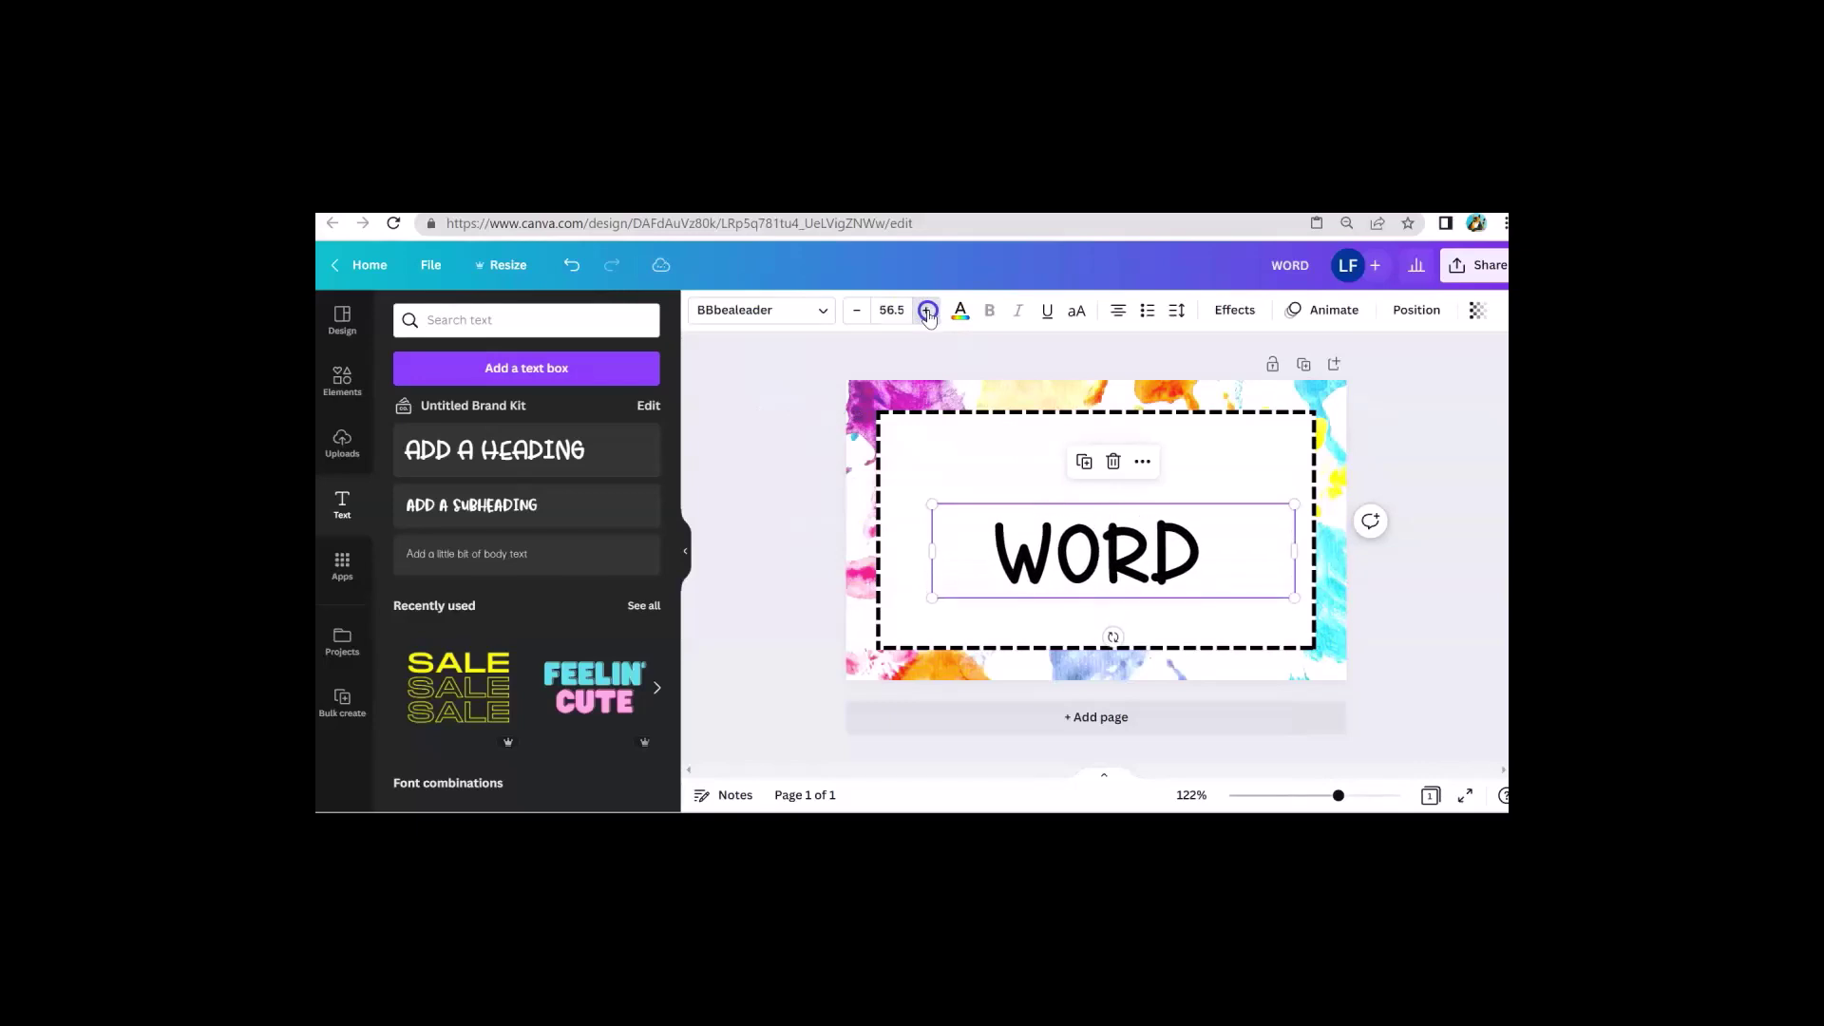
{"action": "left_click", "coordinate": [927, 311]}
{"action": "left_click", "coordinate": [926, 310]}
{"action": "left_click", "coordinate": [927, 311]}
{"action": "left_click", "coordinate": [927, 311]}
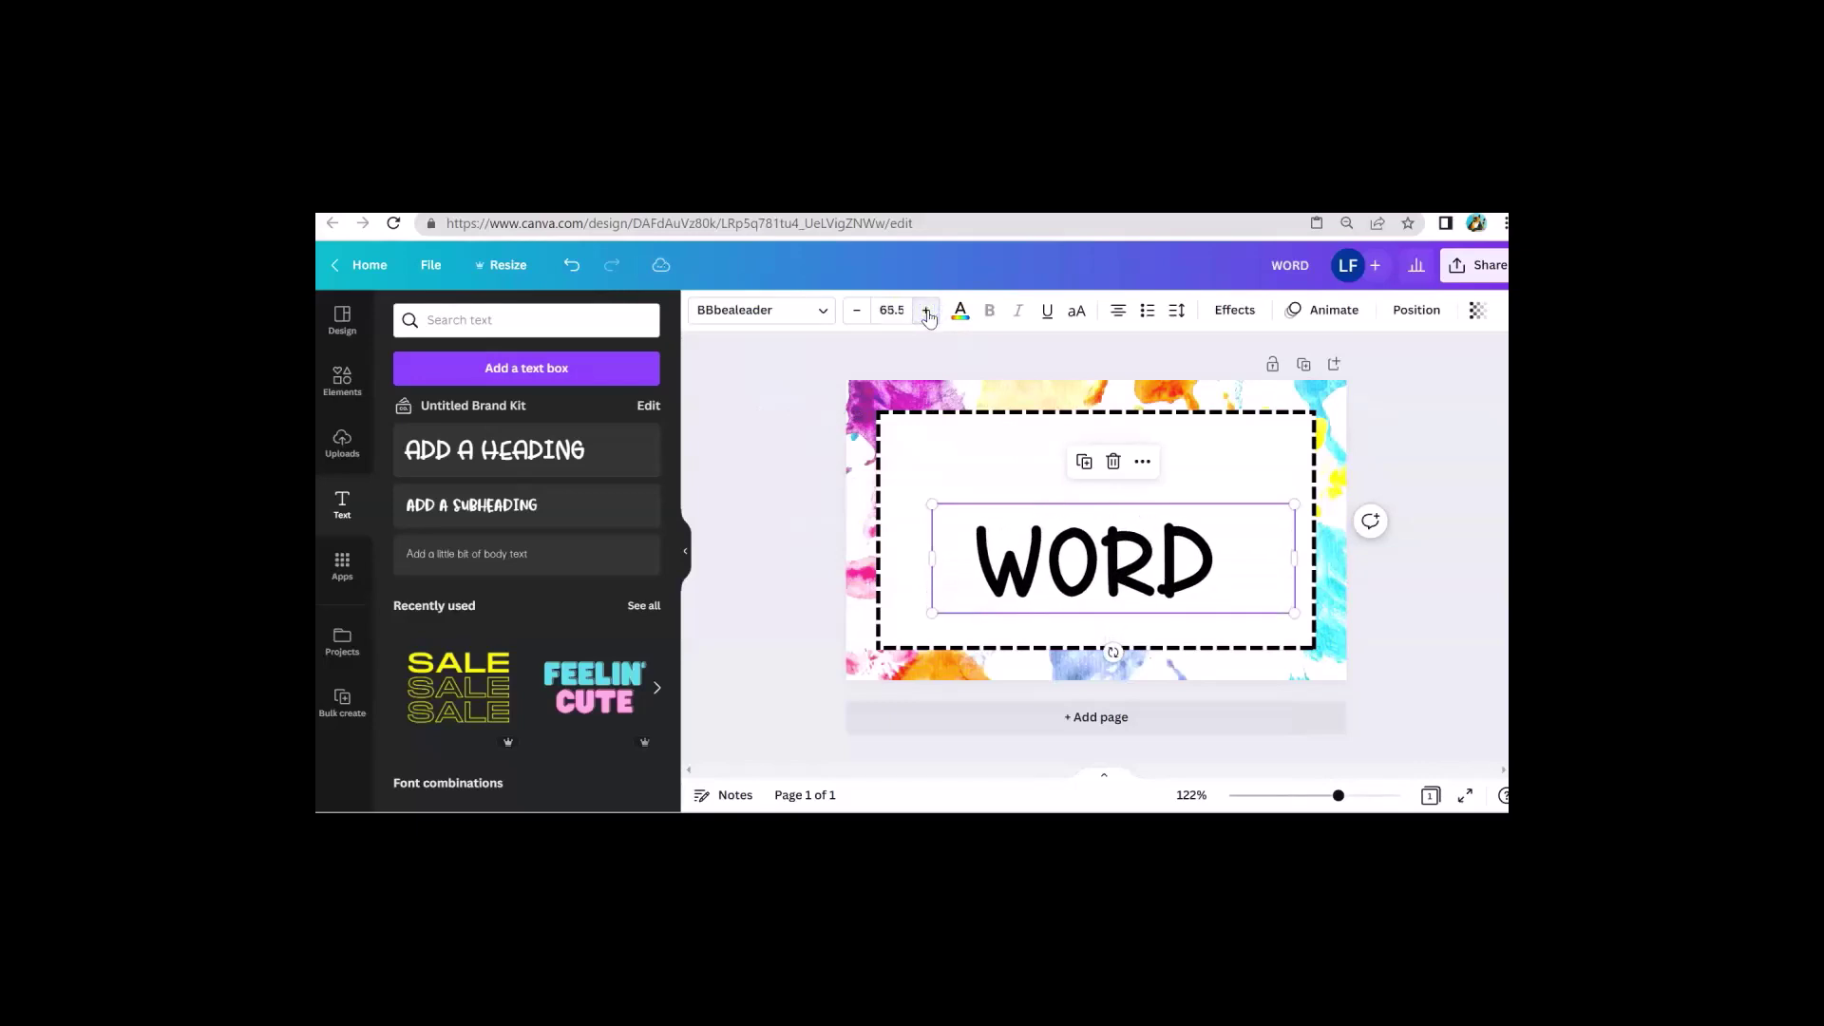
{"action": "left_click", "coordinate": [926, 310]}
{"action": "left_click", "coordinate": [926, 310]}
{"action": "left_click", "coordinate": [926, 311]}
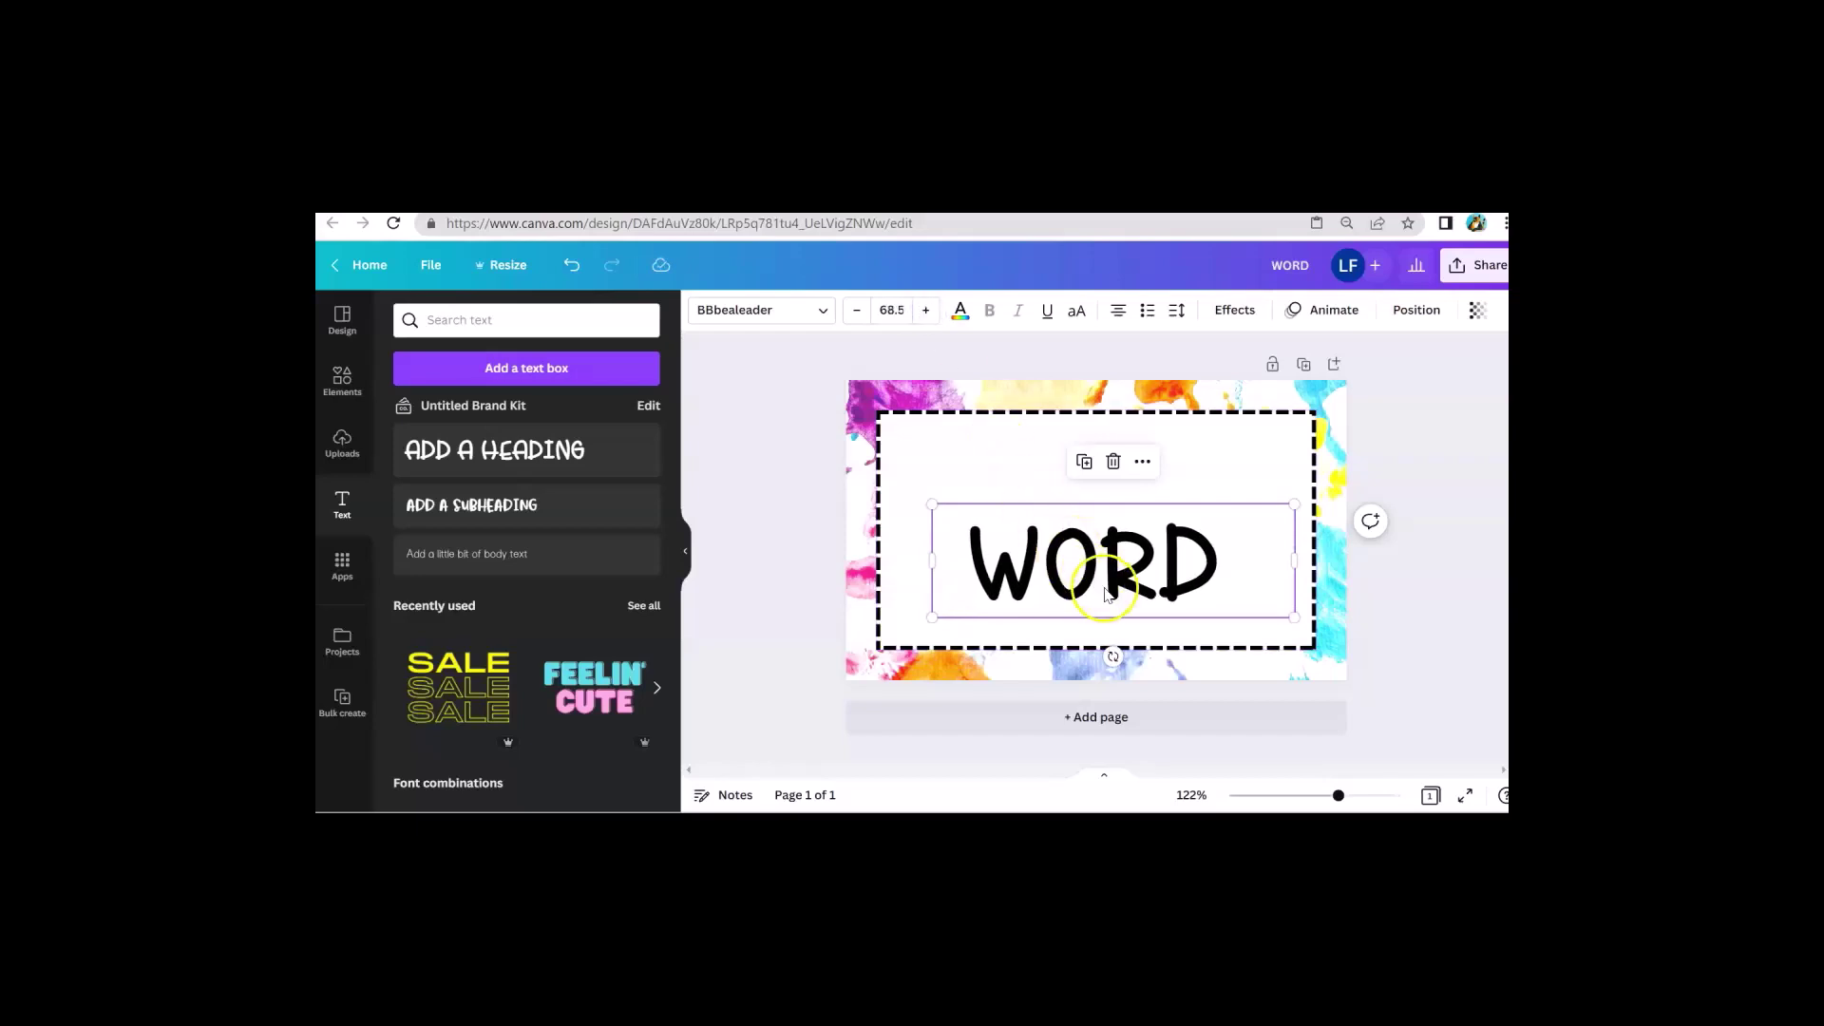
{"action": "left_click_drag", "start_coordinate": [1102, 590], "coordinate": [1054, 518]}
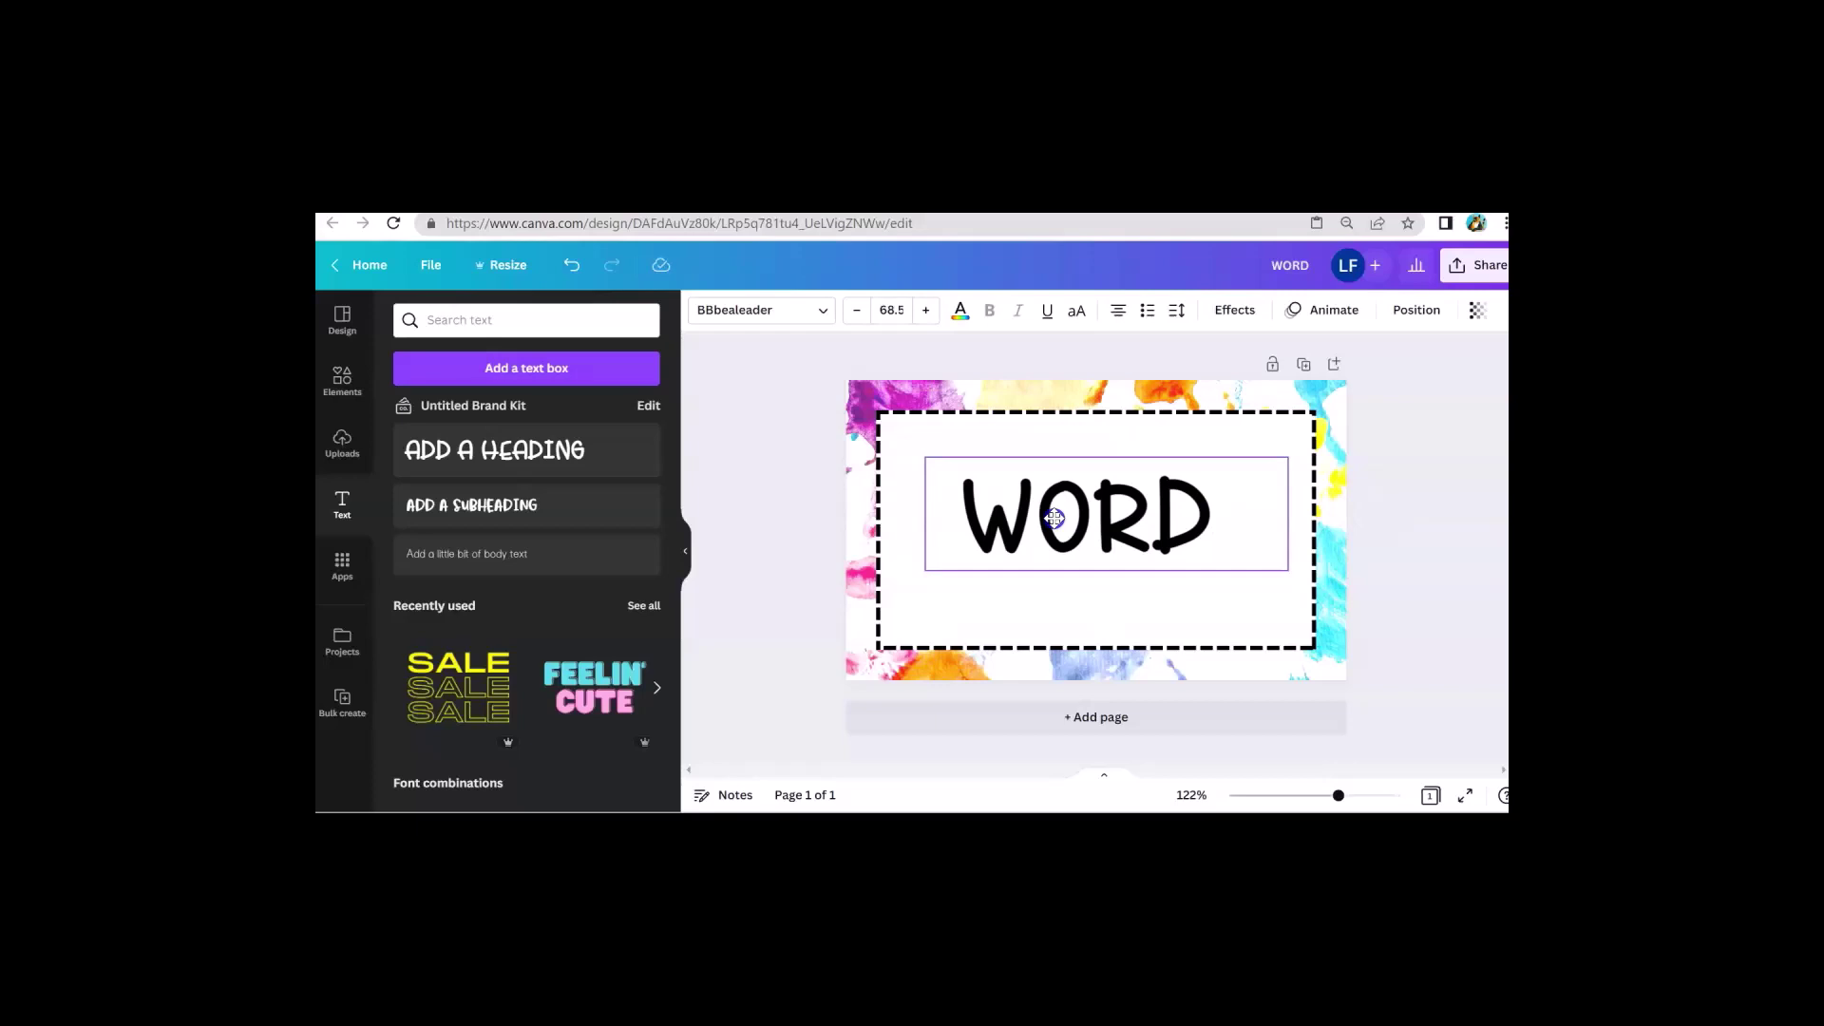
Search the Elements library for HANDPRINTS graphics.
{"action": "left_click", "coordinate": [819, 521]}
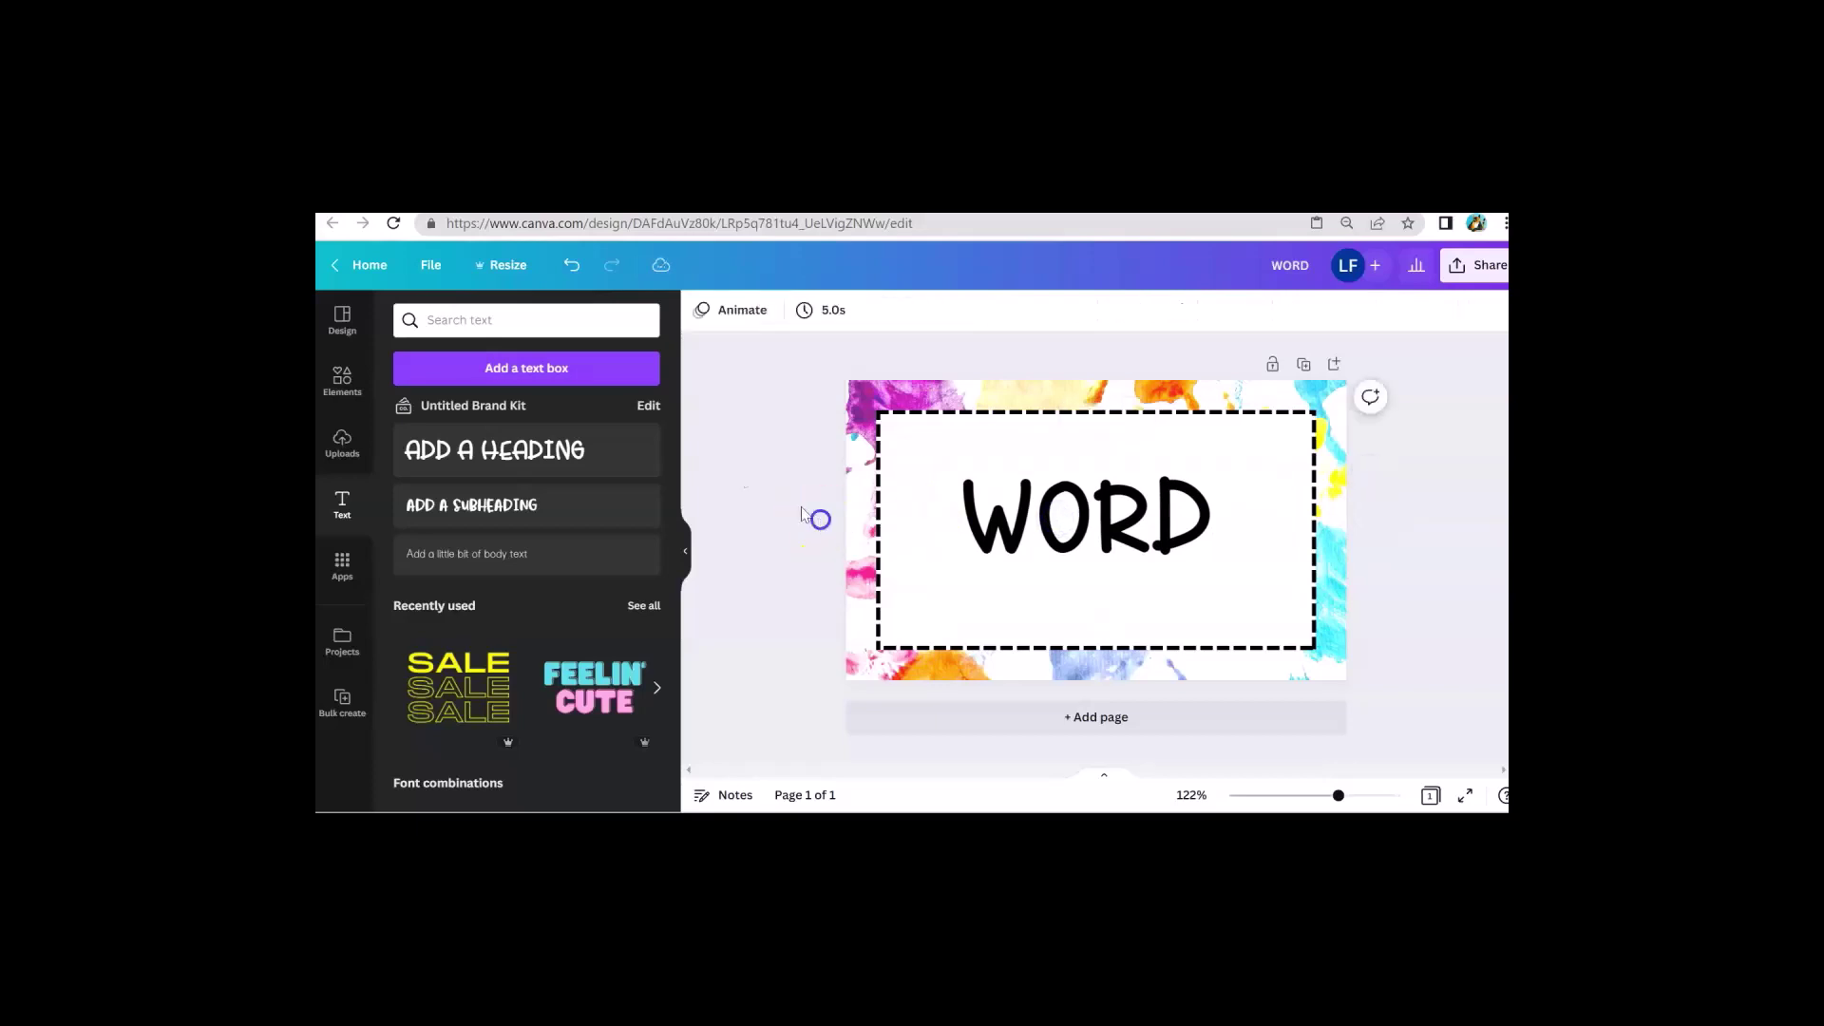
{"action": "left_click", "coordinate": [344, 385]}
{"action": "left_click", "coordinate": [520, 321]}
{"action": "type", "text": "SHAPE"}
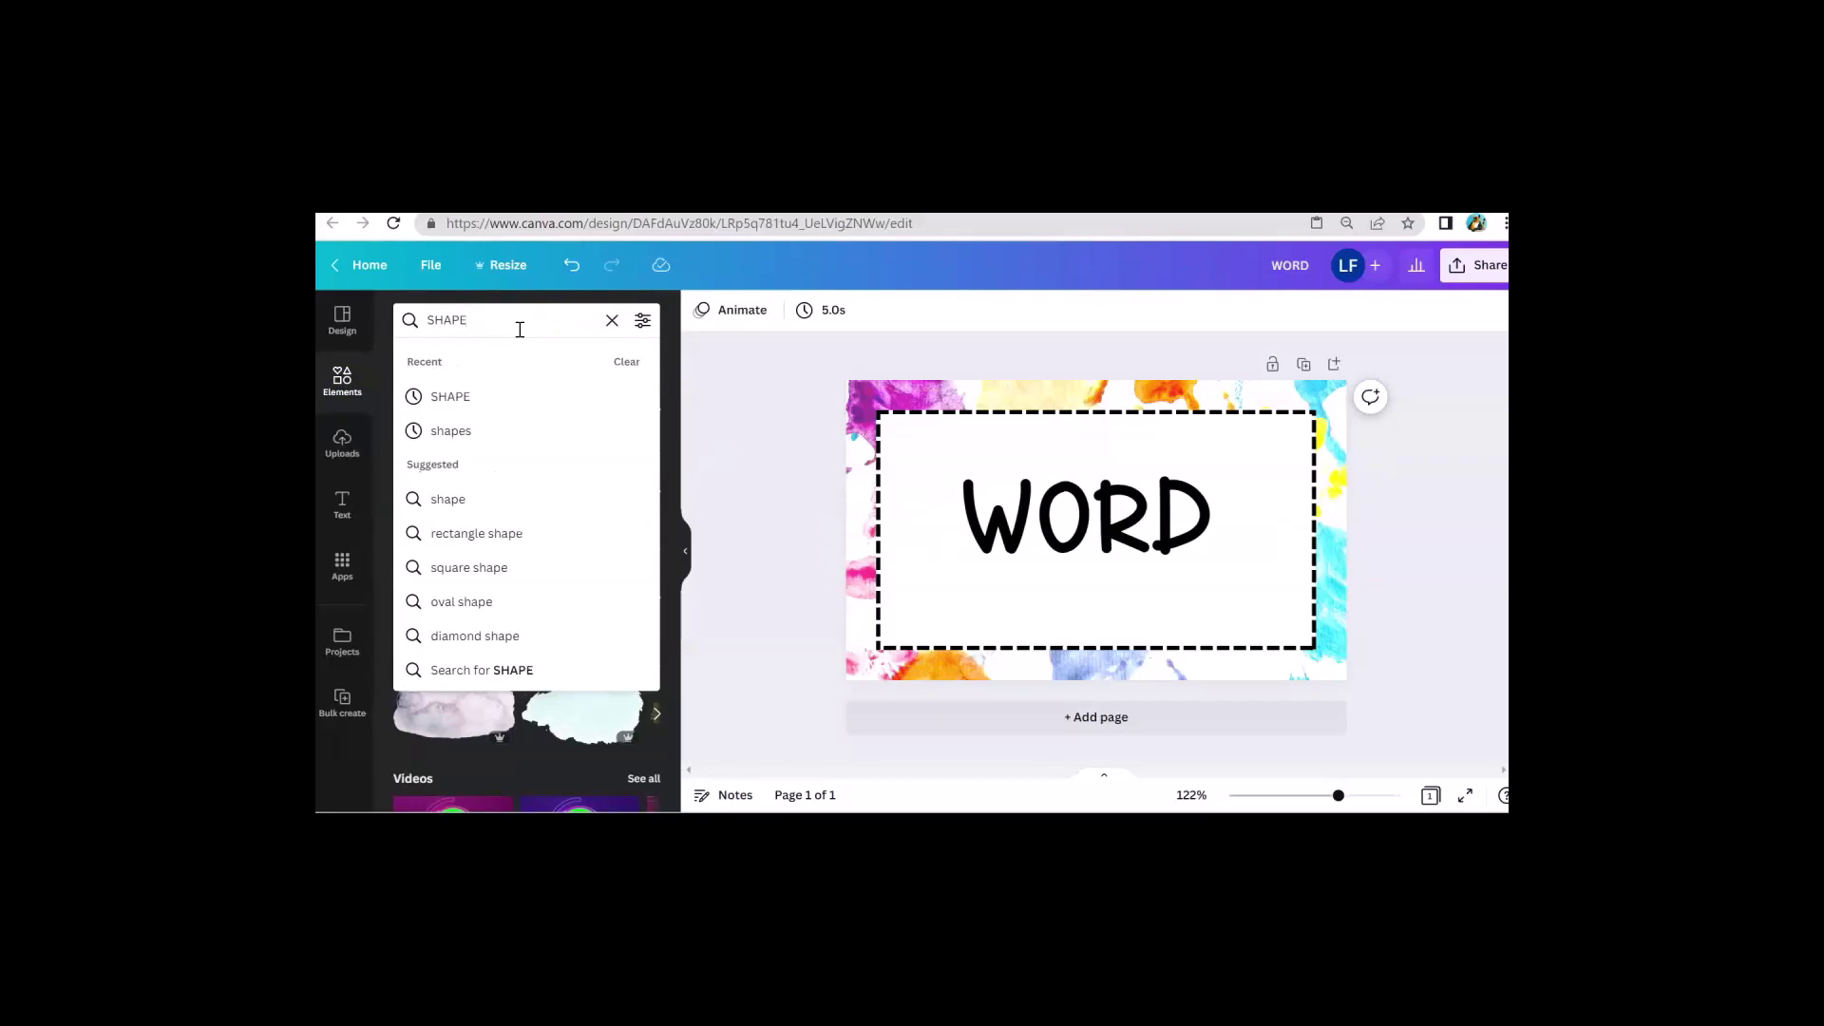
{"action": "type", "text": "HA"}
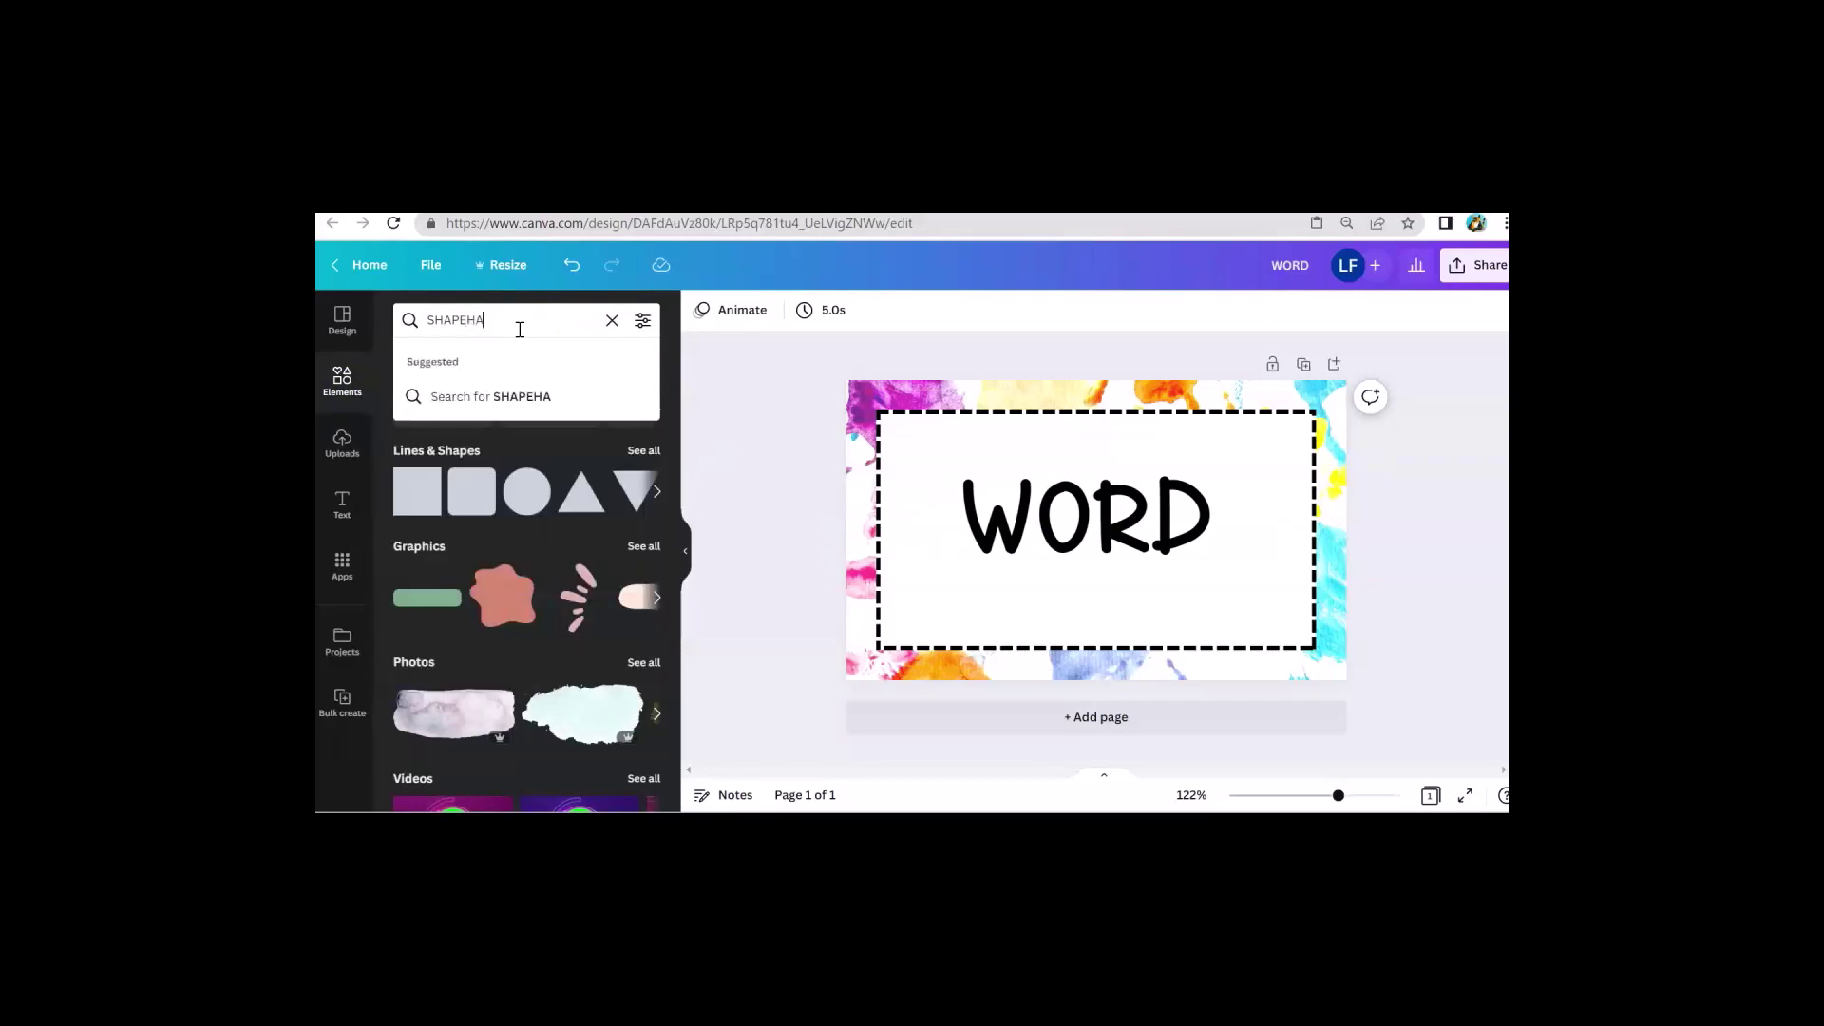
{"action": "key", "text": "BackSpace"}
{"action": "key", "text": "BackSpace"}
{"action": "key", "text": "BackSpace"}
{"action": "key", "text": "BackSpace"}
{"action": "key", "text": "BackSpace"}
{"action": "key", "text": "BackSpace"}
{"action": "key", "text": "BackSpace"}
{"action": "left_click", "coordinate": [508, 396]}
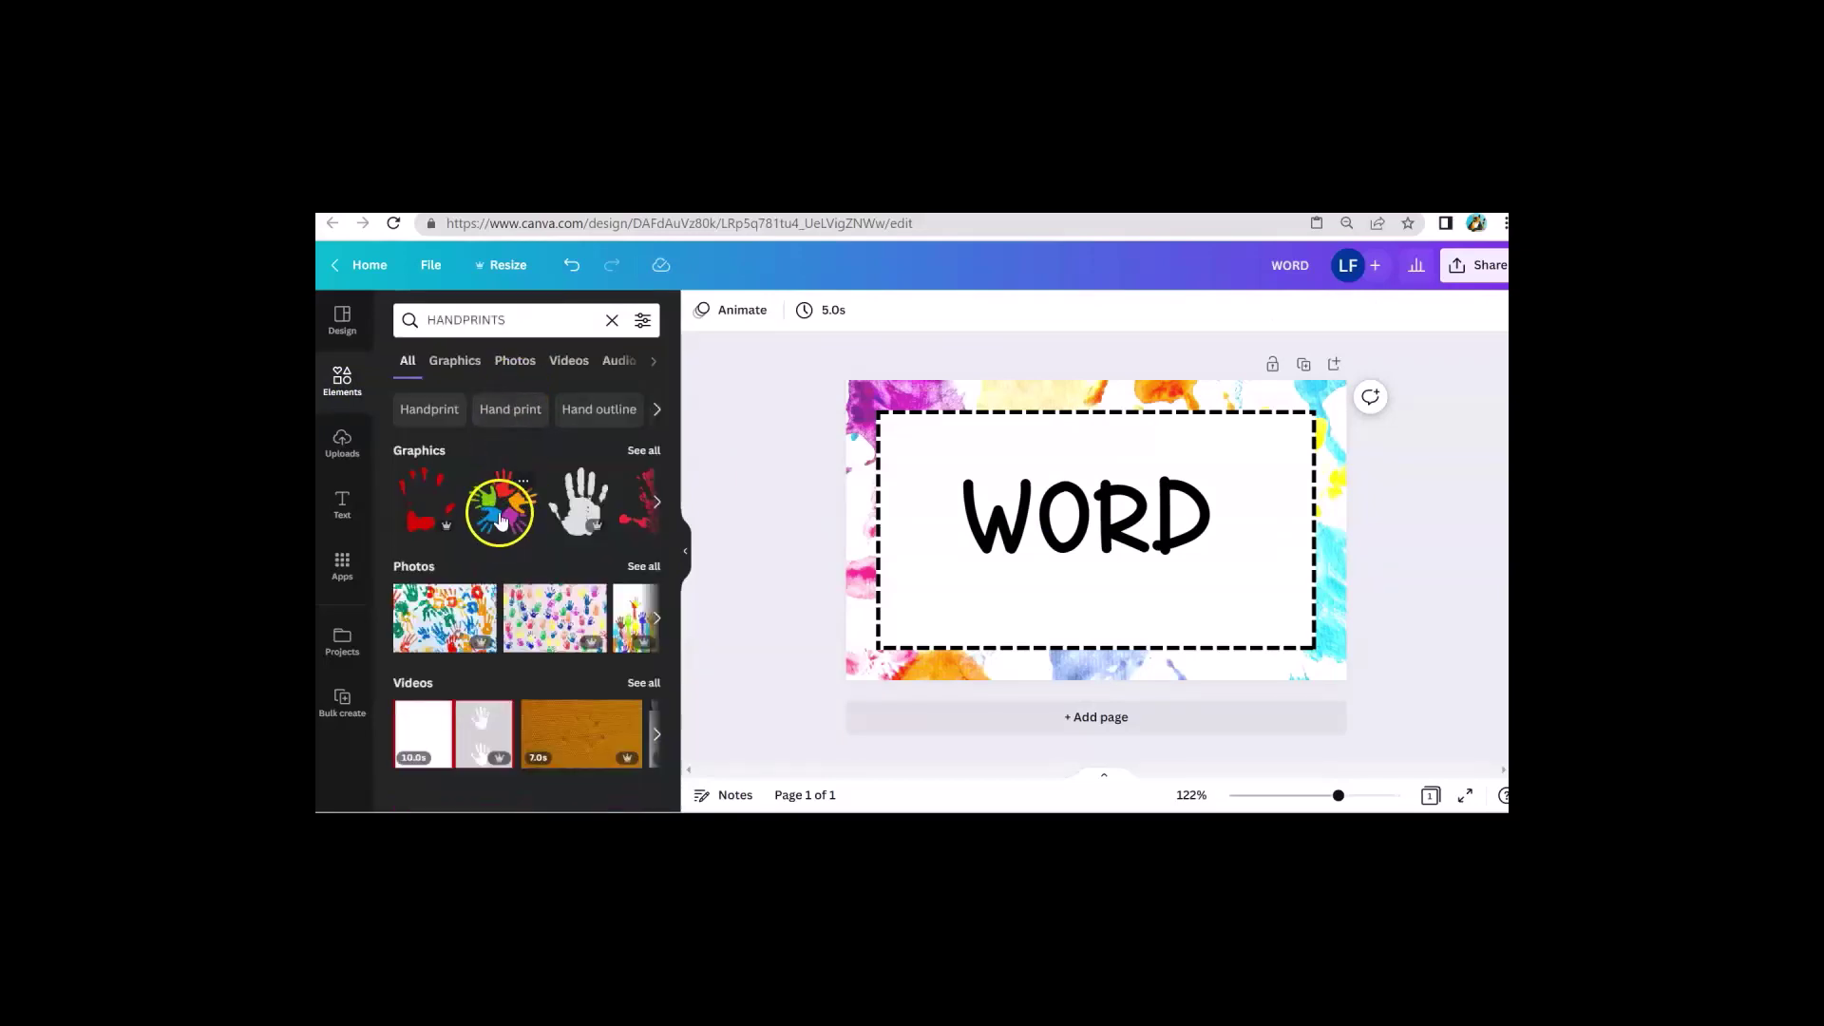
Place the multicoloured handprint graphic in the card's lower-left corner and show all handprint graphics.
{"action": "left_click", "coordinate": [499, 518]}
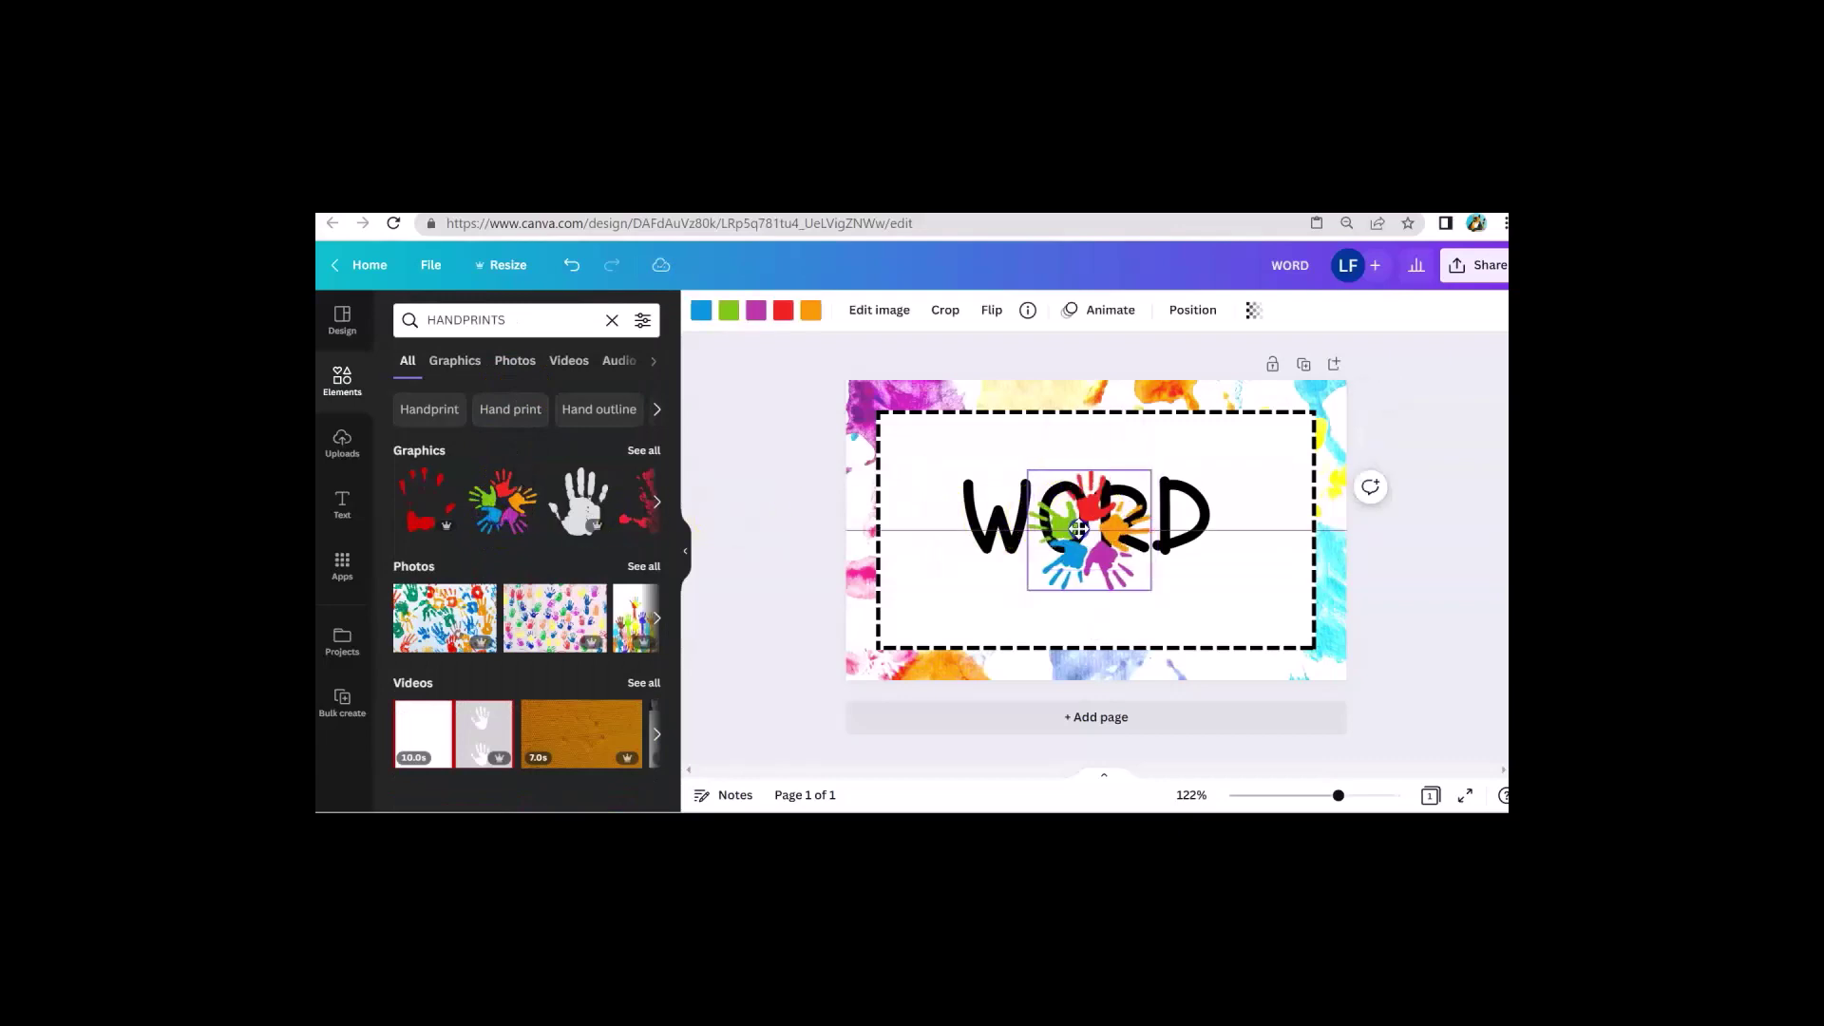
{"action": "left_click_drag", "start_coordinate": [1087, 561], "coordinate": [920, 601]}
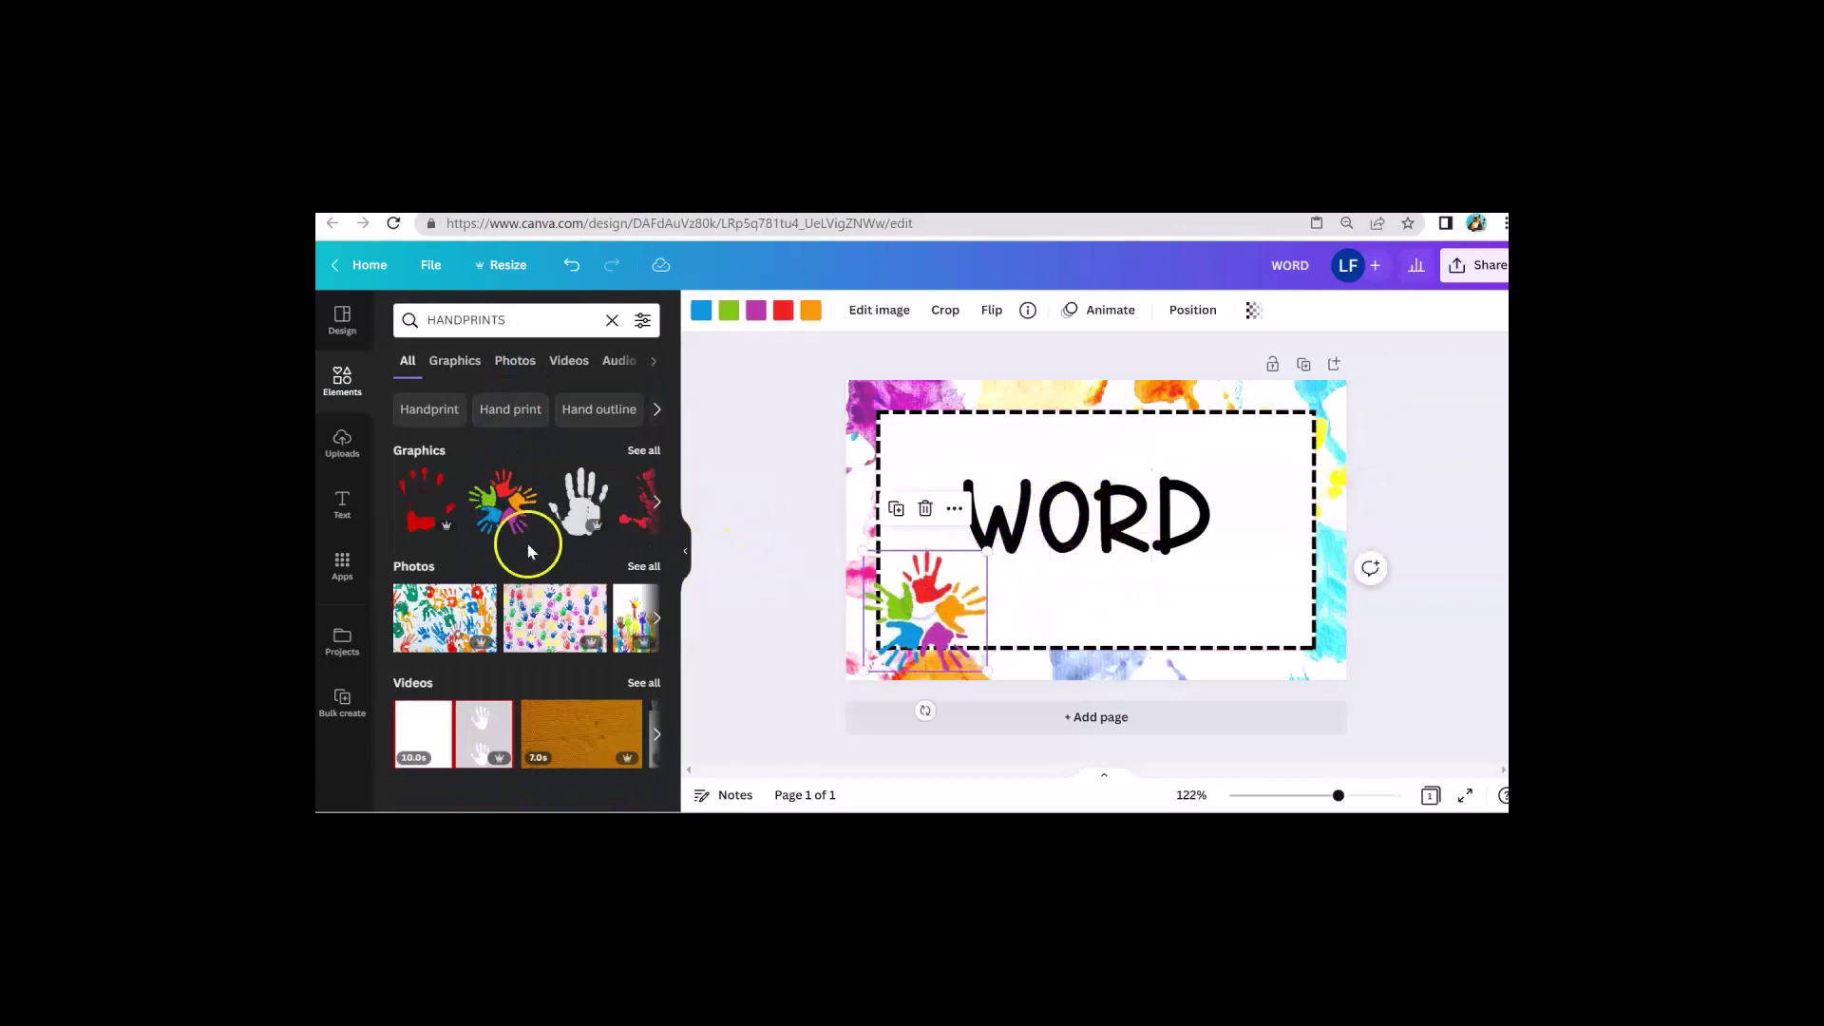
{"action": "mouse_move", "coordinate": [425, 518]}
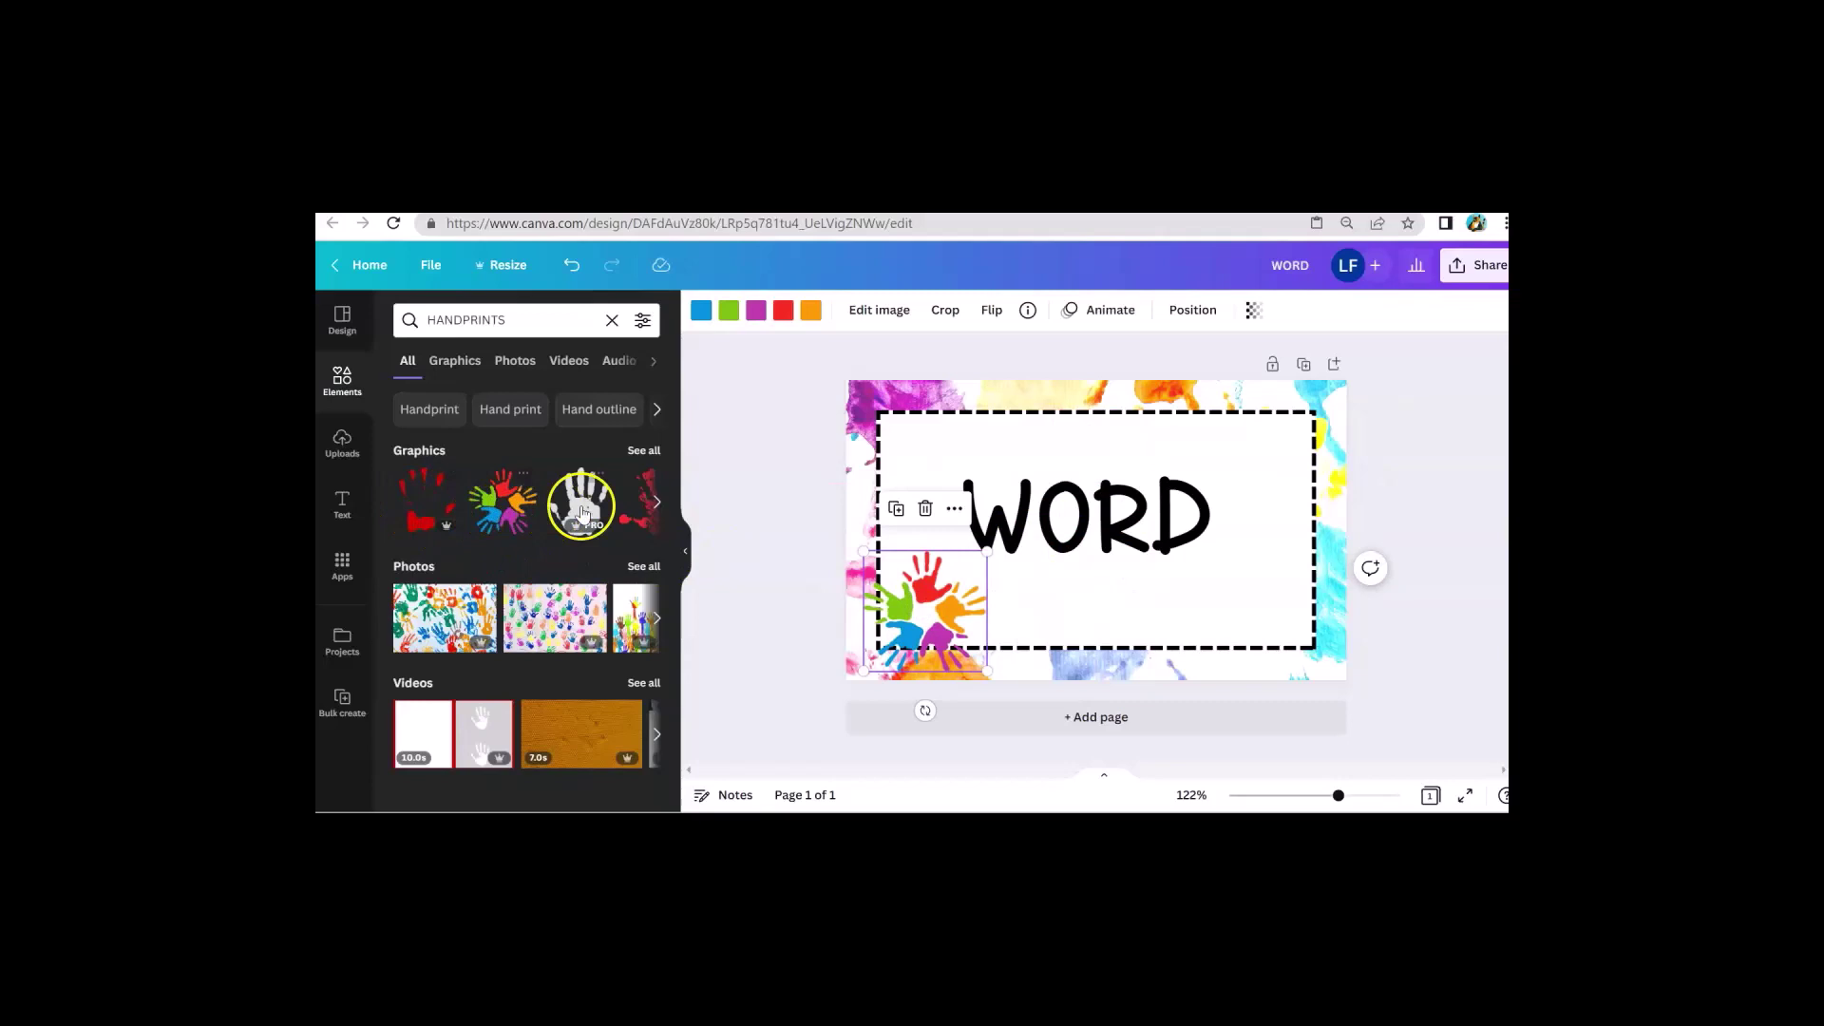
{"action": "left_click", "coordinate": [655, 503]}
{"action": "left_click", "coordinate": [655, 503]}
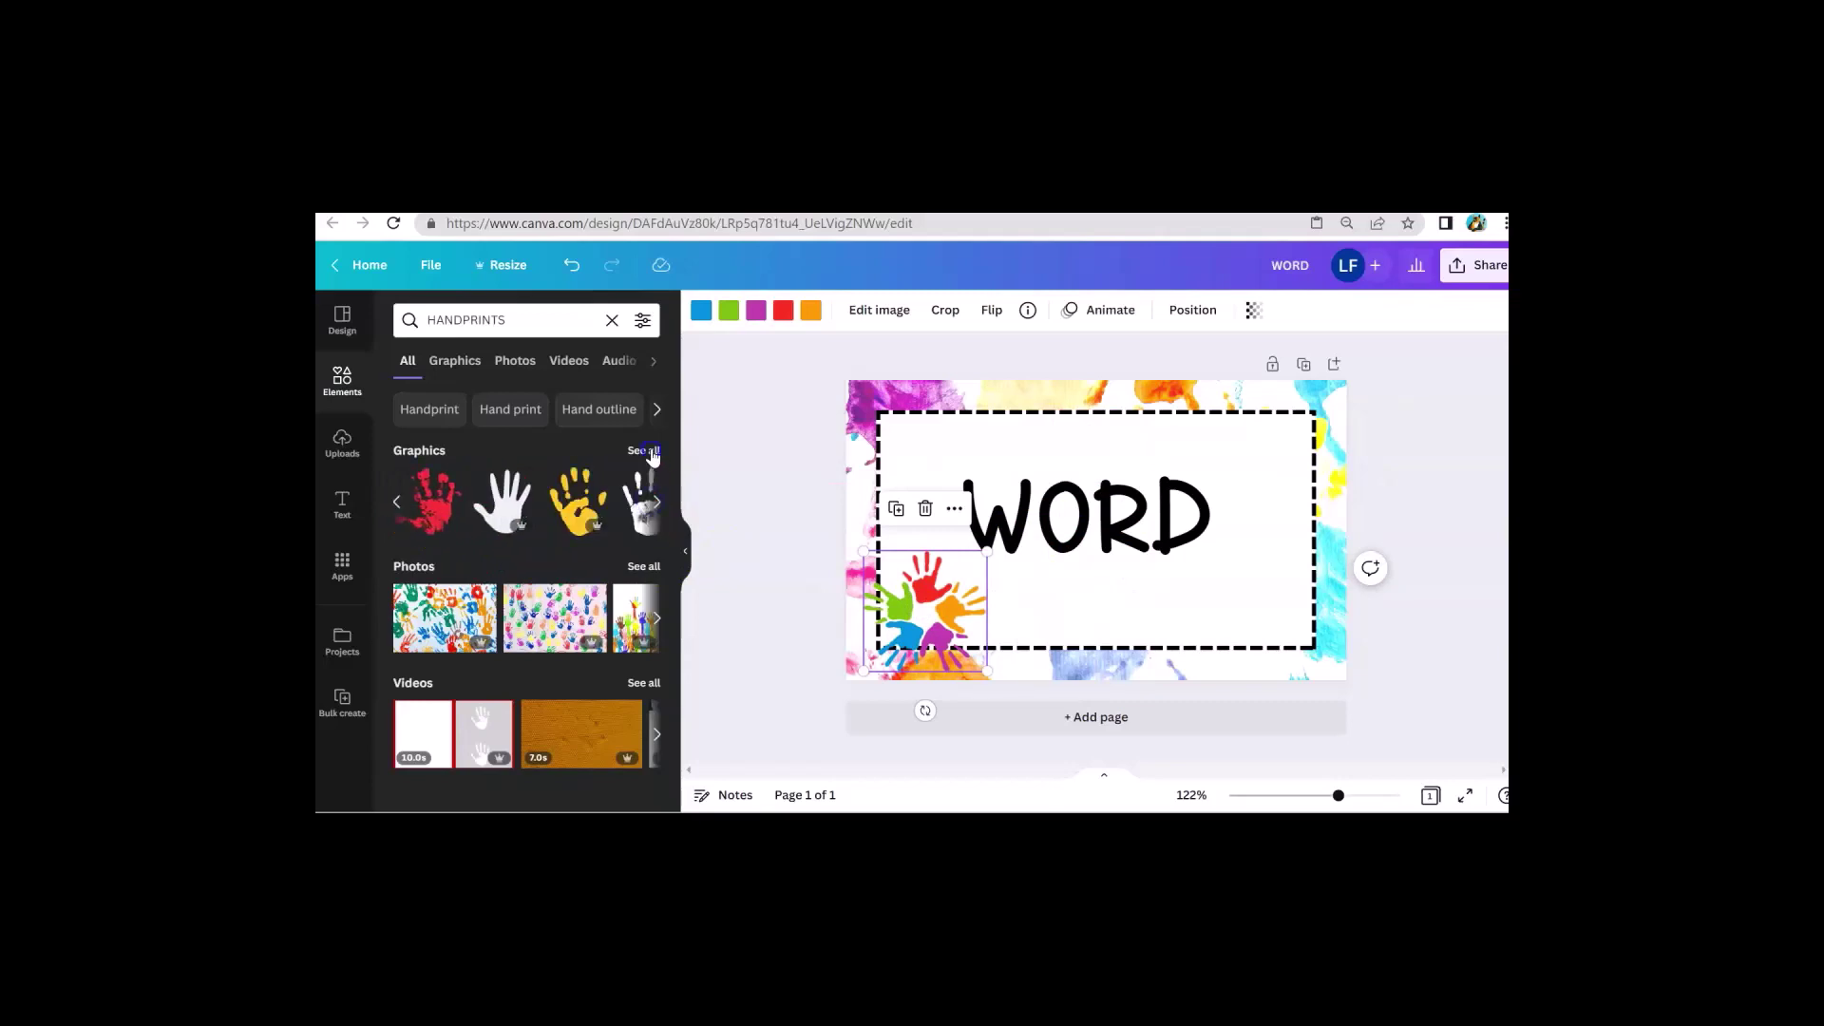
{"action": "left_click", "coordinate": [655, 503]}
{"action": "scroll", "coordinate": [617, 551], "scroll_direction": "down", "scroll_amount": 2}
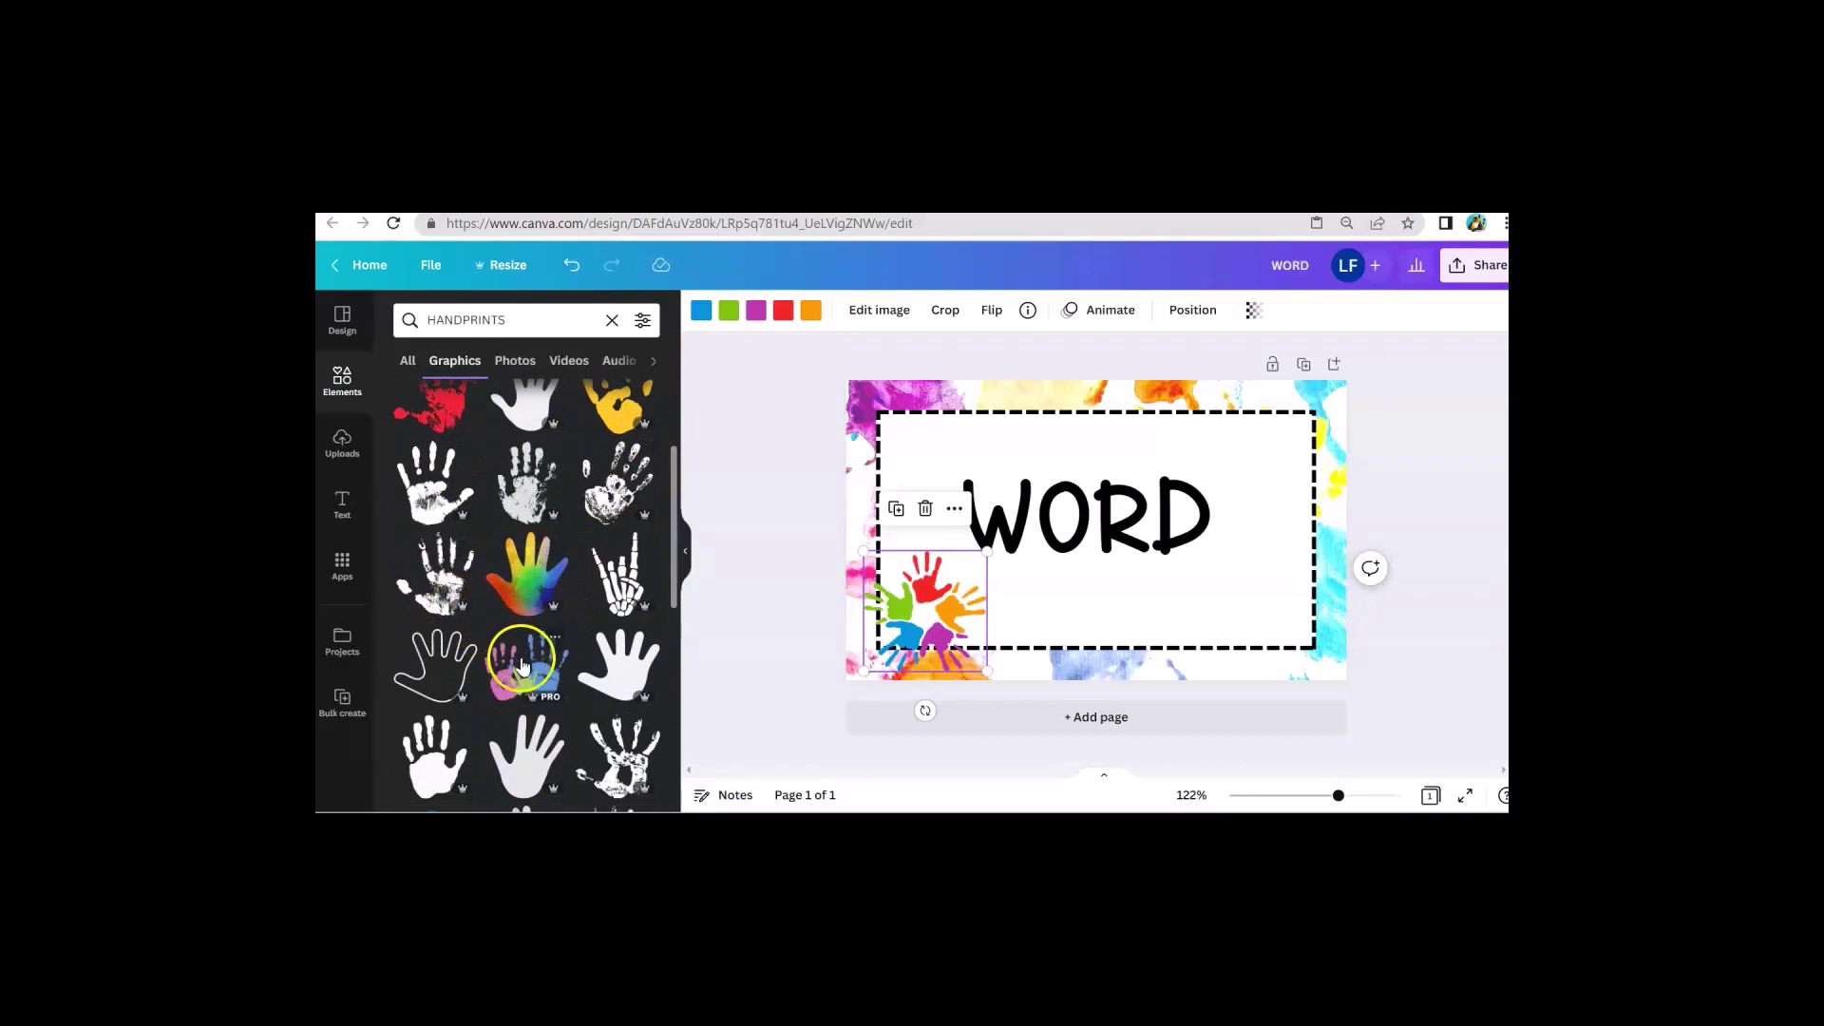
Add a blue handprint graphic, shrink it, and place it at the card's bottom-right.
{"action": "scroll", "coordinate": [518, 644], "scroll_direction": "down", "scroll_amount": 2}
{"action": "left_click", "coordinate": [432, 656]}
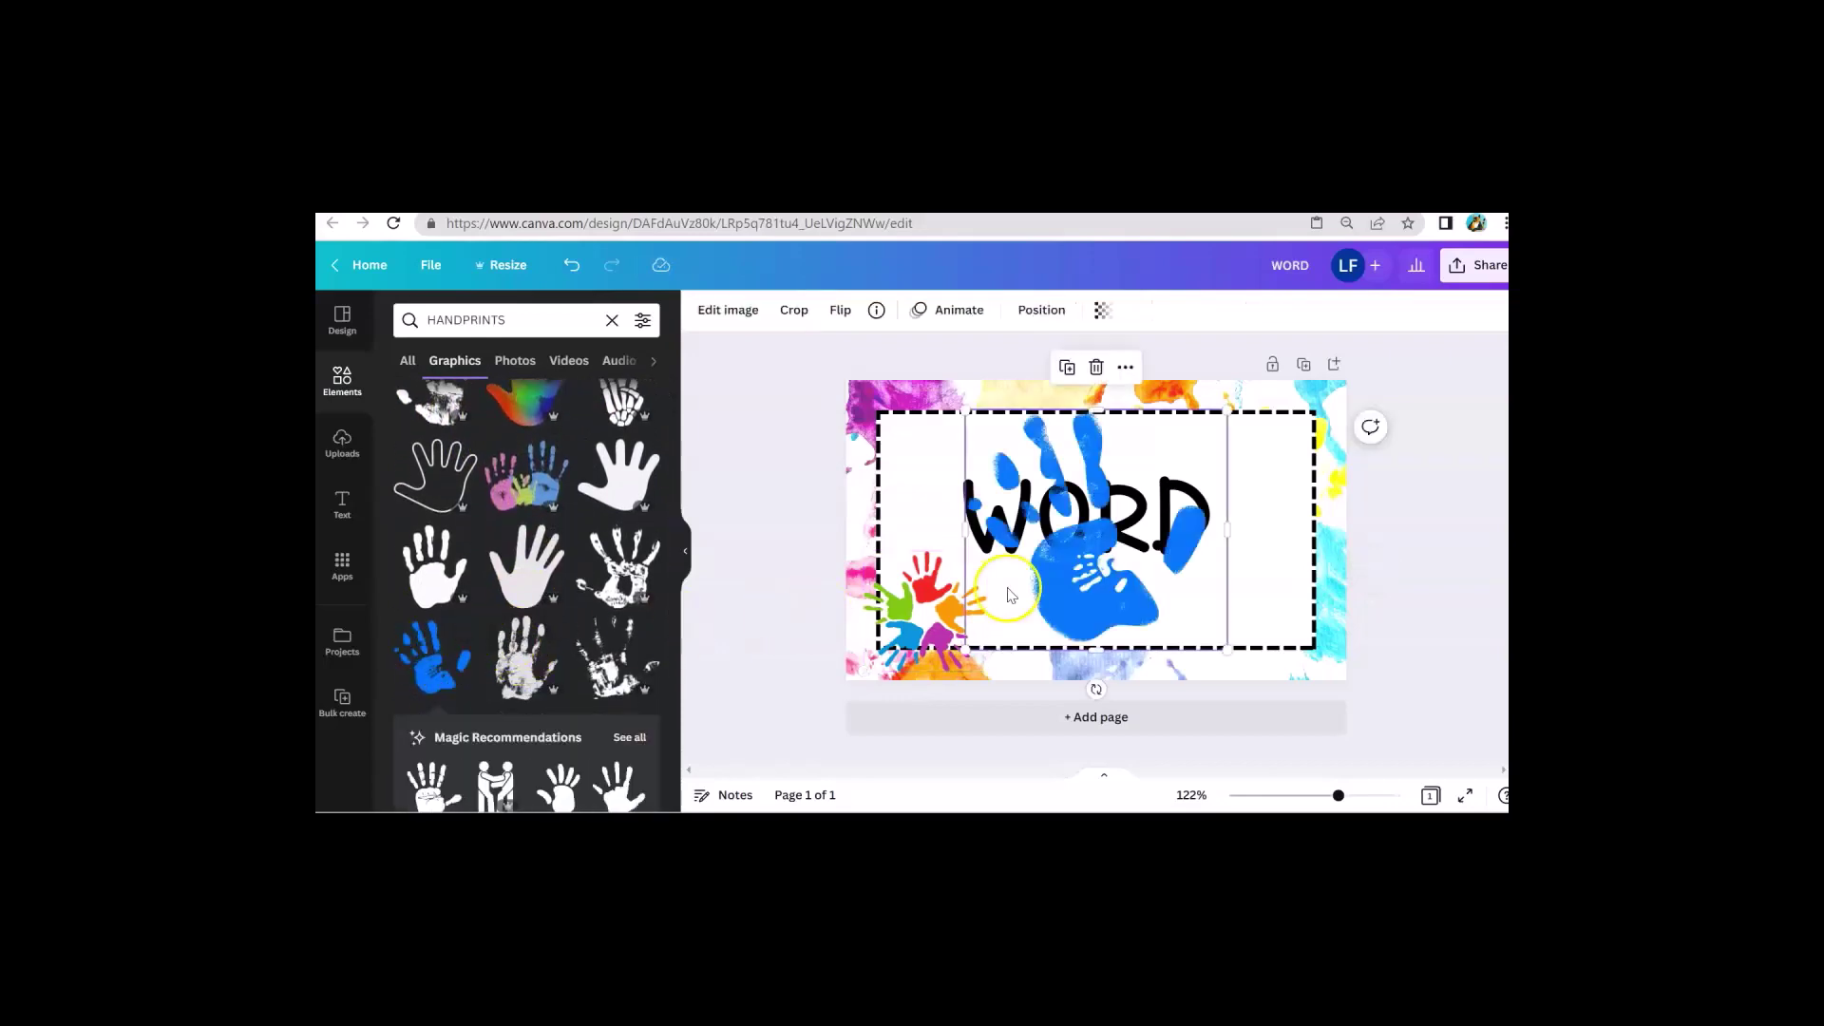
{"action": "left_click_drag", "start_coordinate": [1065, 576], "coordinate": [1232, 578]}
{"action": "left_click_drag", "start_coordinate": [1396, 411], "coordinate": [1287, 509]}
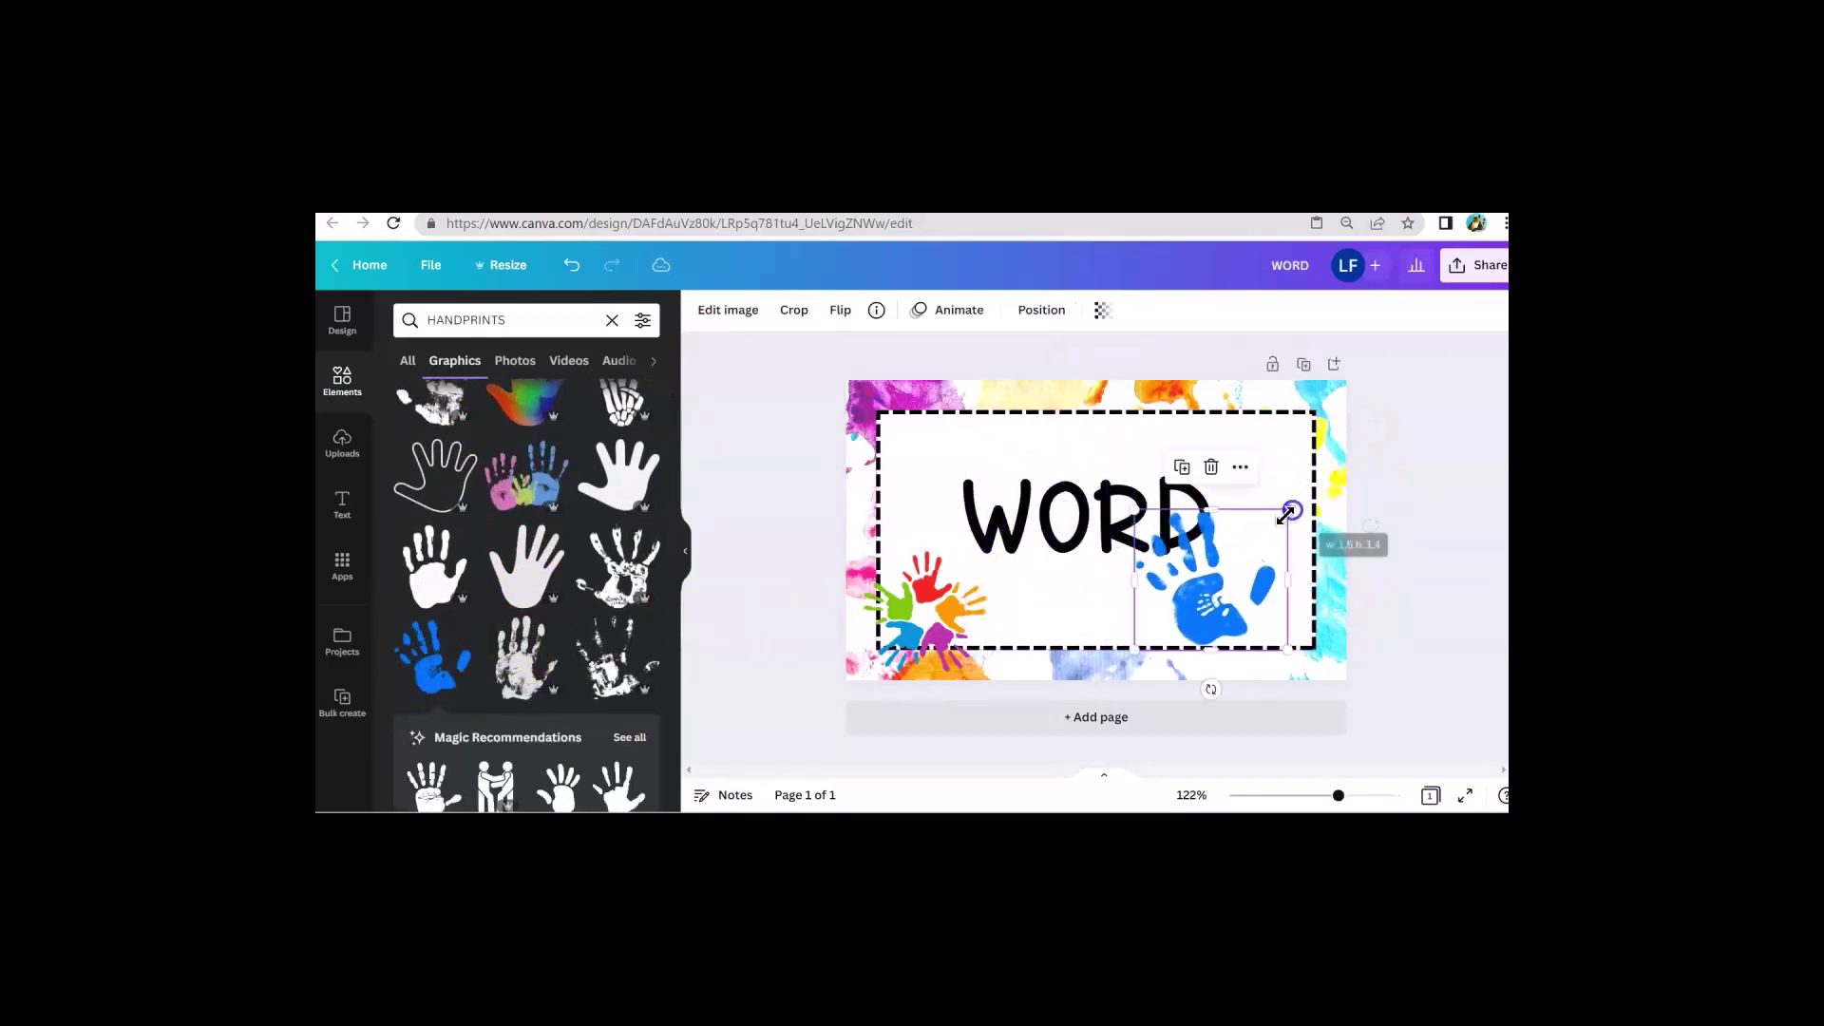
{"action": "left_click_drag", "start_coordinate": [1192, 614], "coordinate": [1233, 615]}
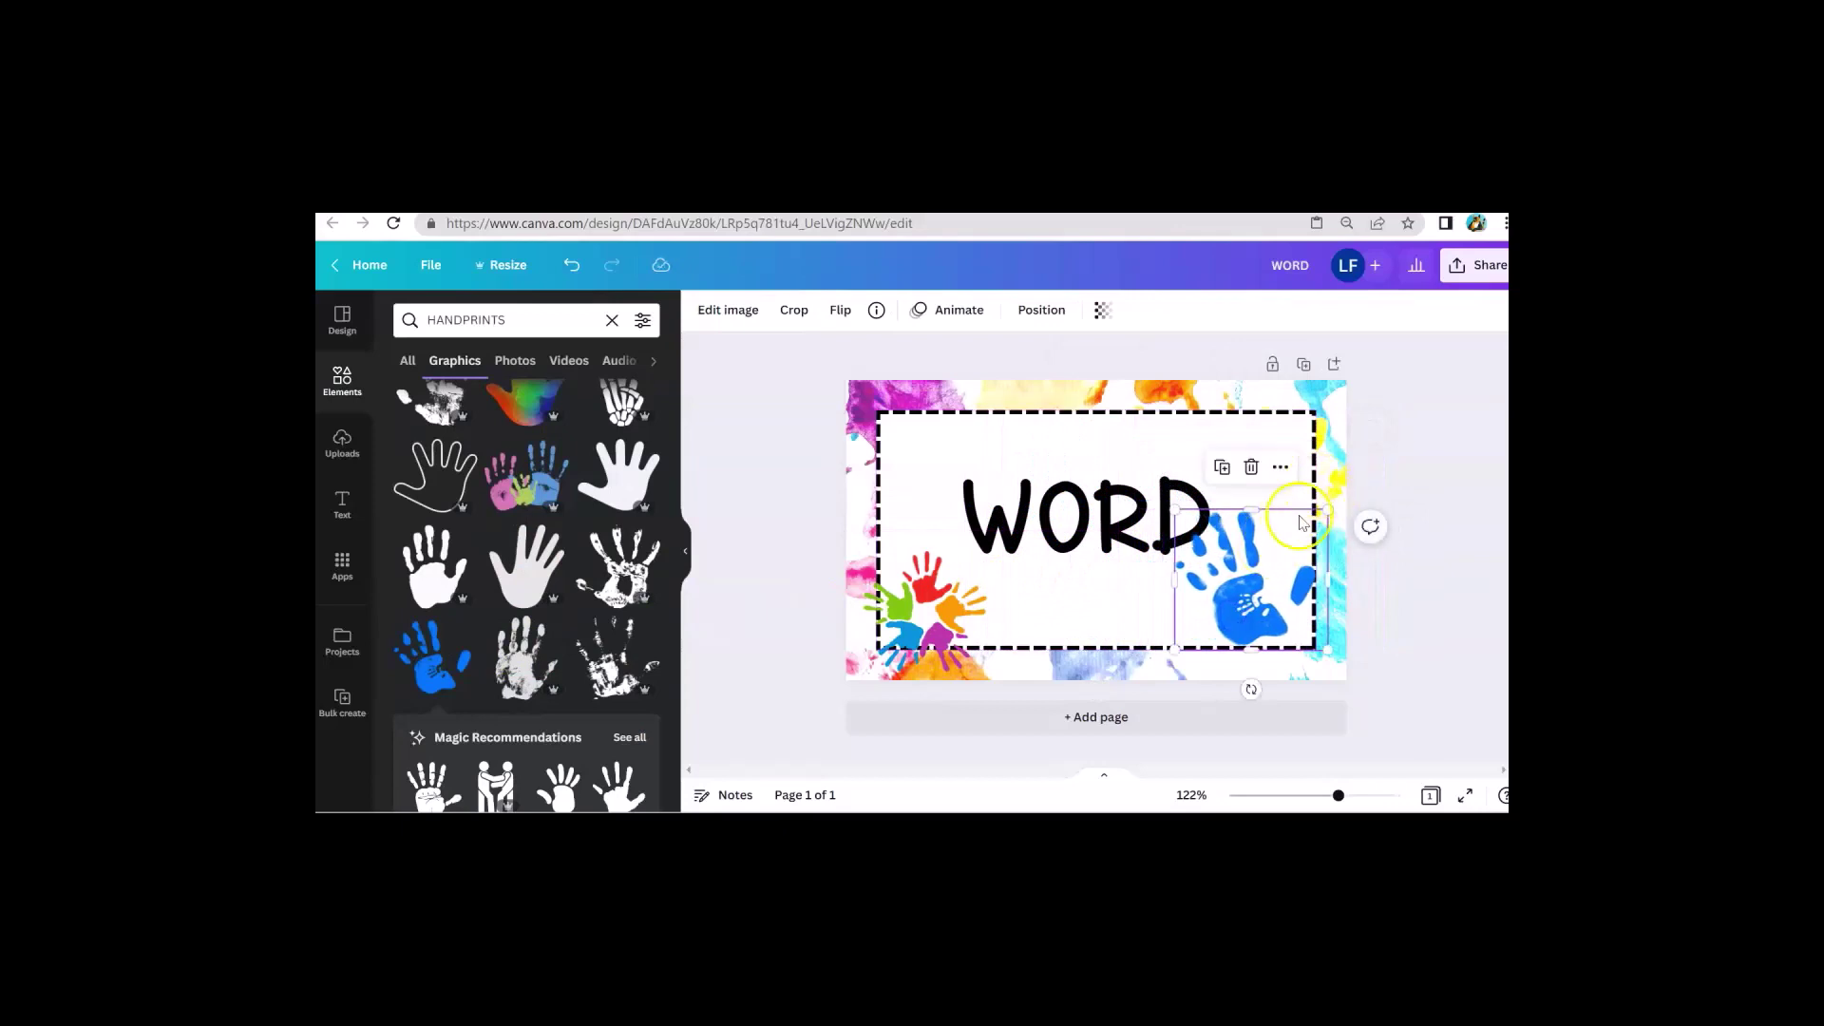
{"action": "left_click_drag", "start_coordinate": [1254, 688], "coordinate": [1286, 693]}
Add a red handprint and tilt it into the top-left corner beside the W.
{"action": "scroll", "coordinate": [517, 638], "scroll_direction": "down", "scroll_amount": 3}
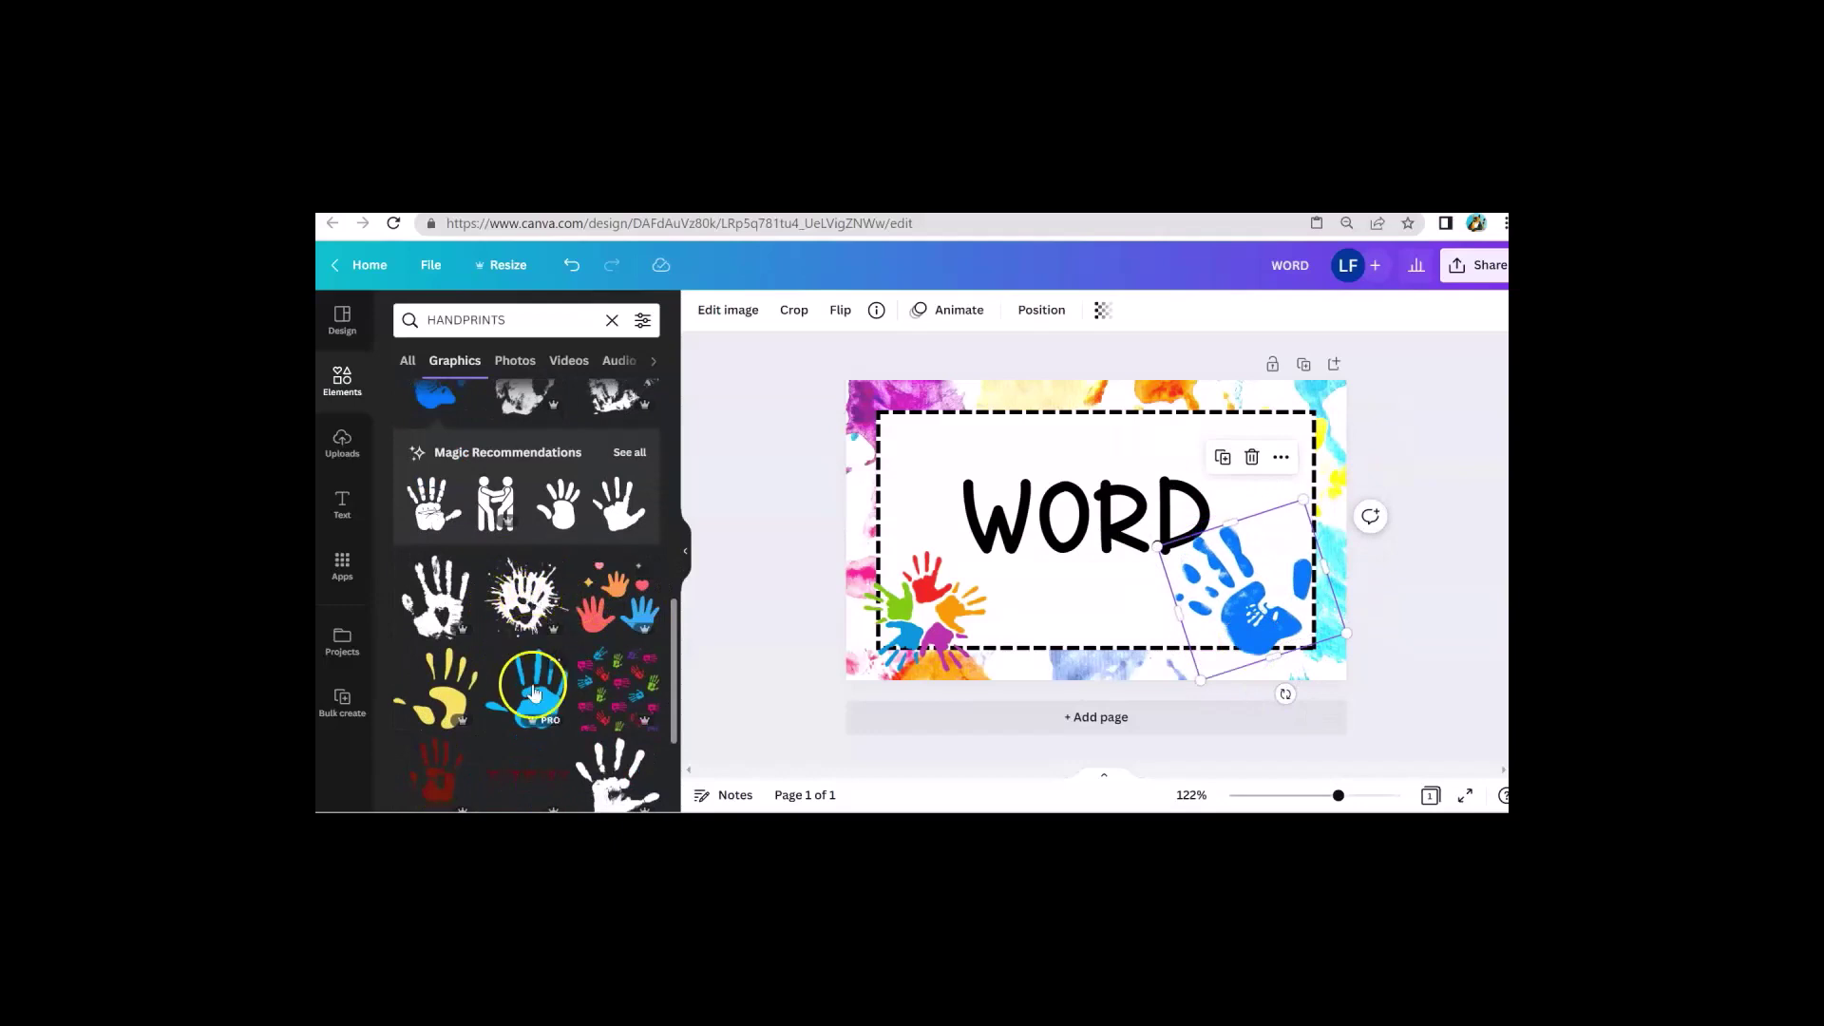
{"action": "scroll", "coordinate": [533, 689], "scroll_direction": "down", "scroll_amount": 3}
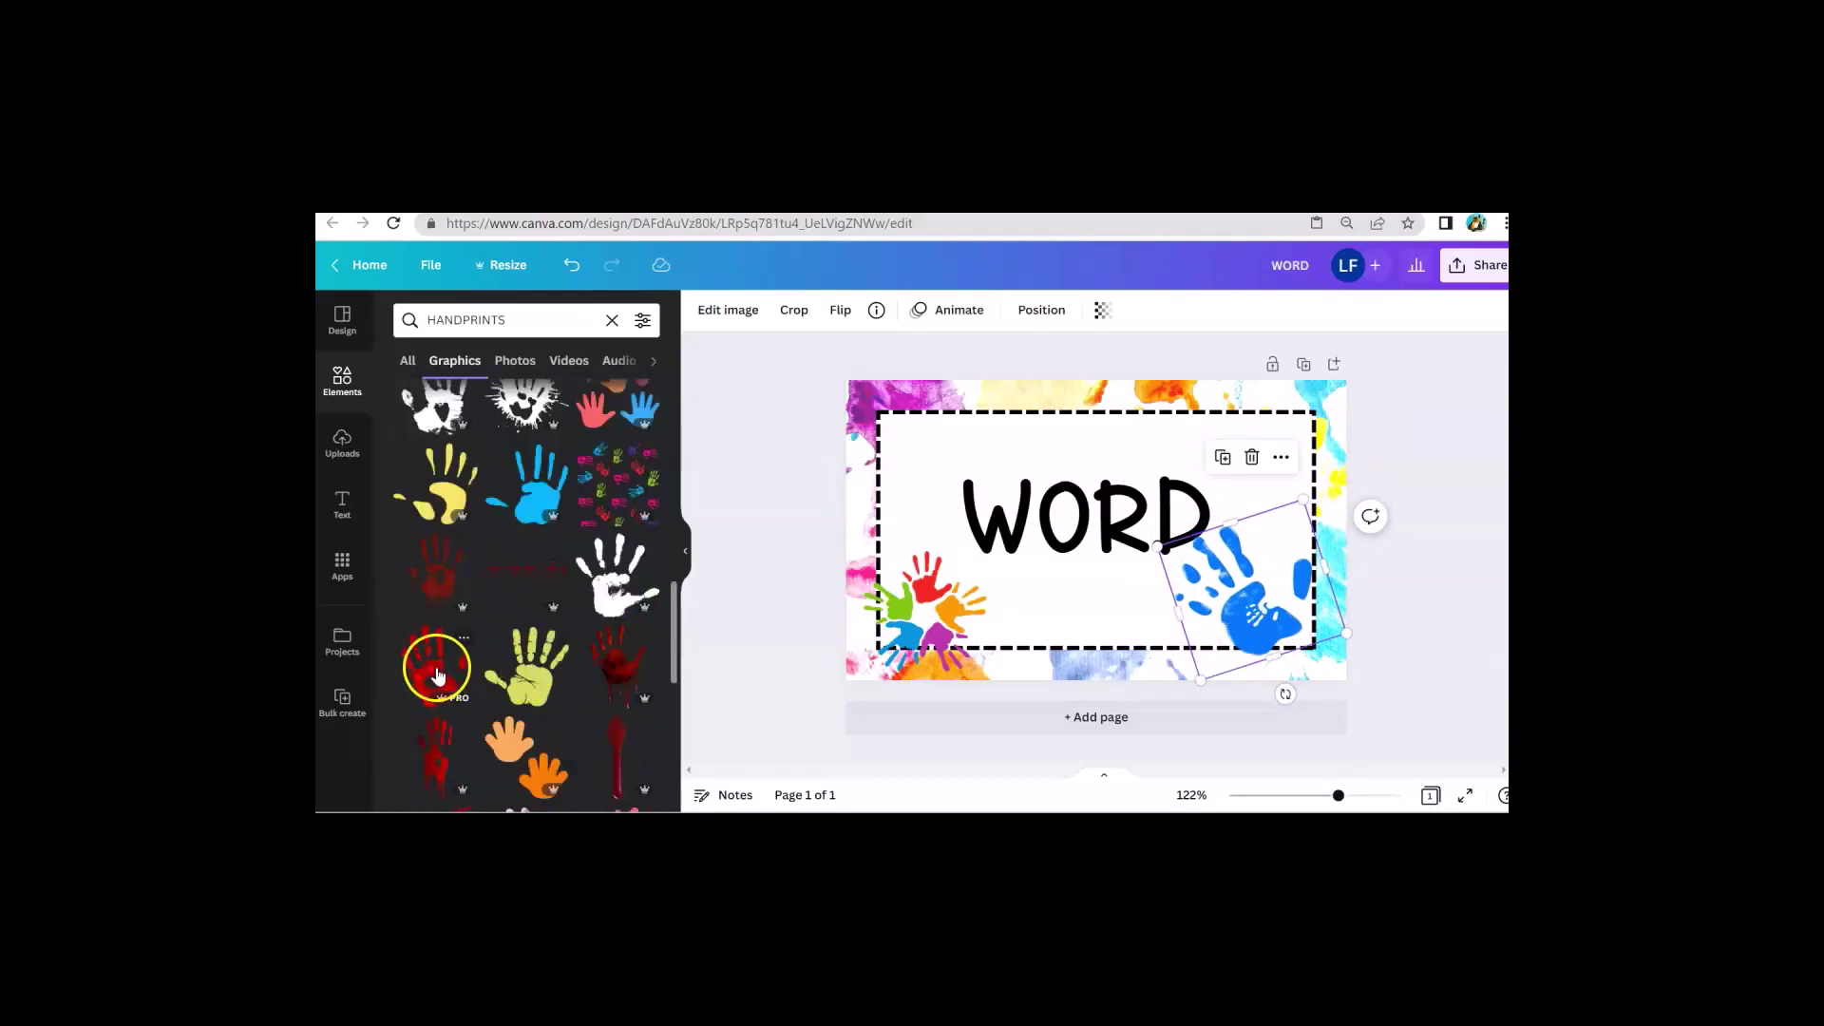
{"action": "left_click", "coordinate": [436, 674]}
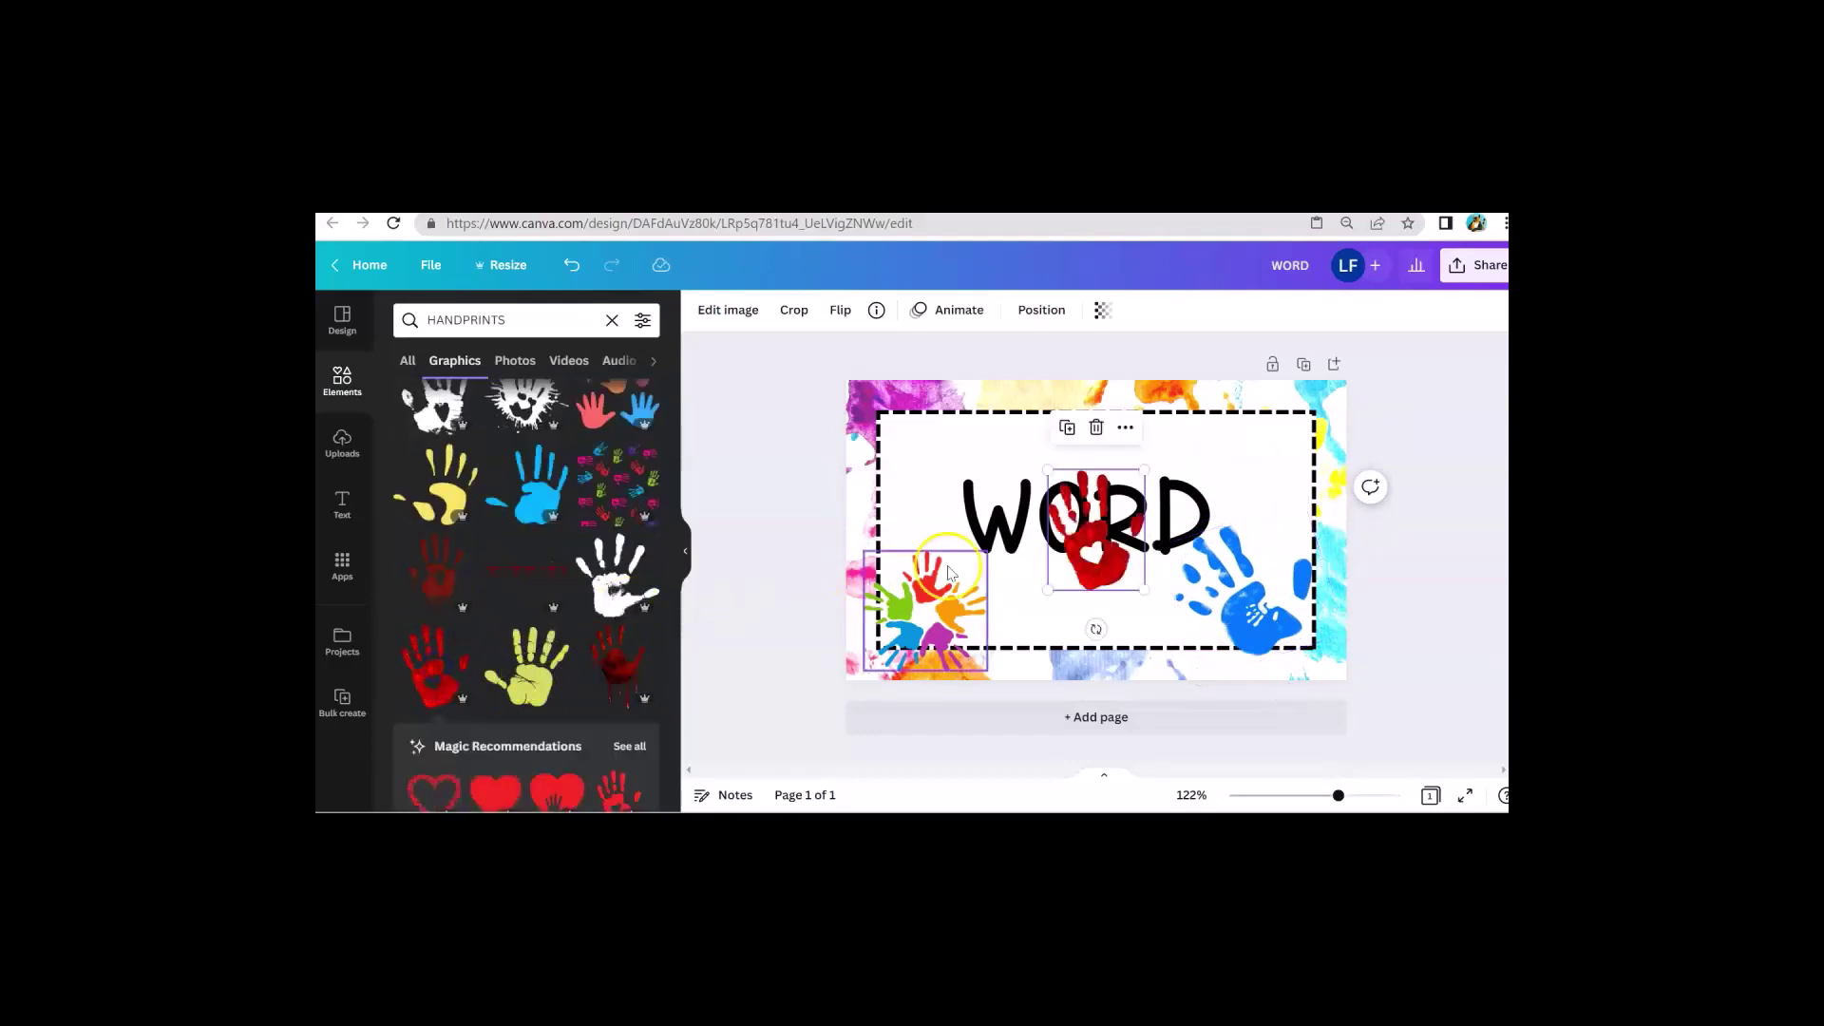
{"action": "left_click_drag", "start_coordinate": [1091, 574], "coordinate": [880, 561]}
{"action": "left_click_drag", "start_coordinate": [908, 470], "coordinate": [923, 463]}
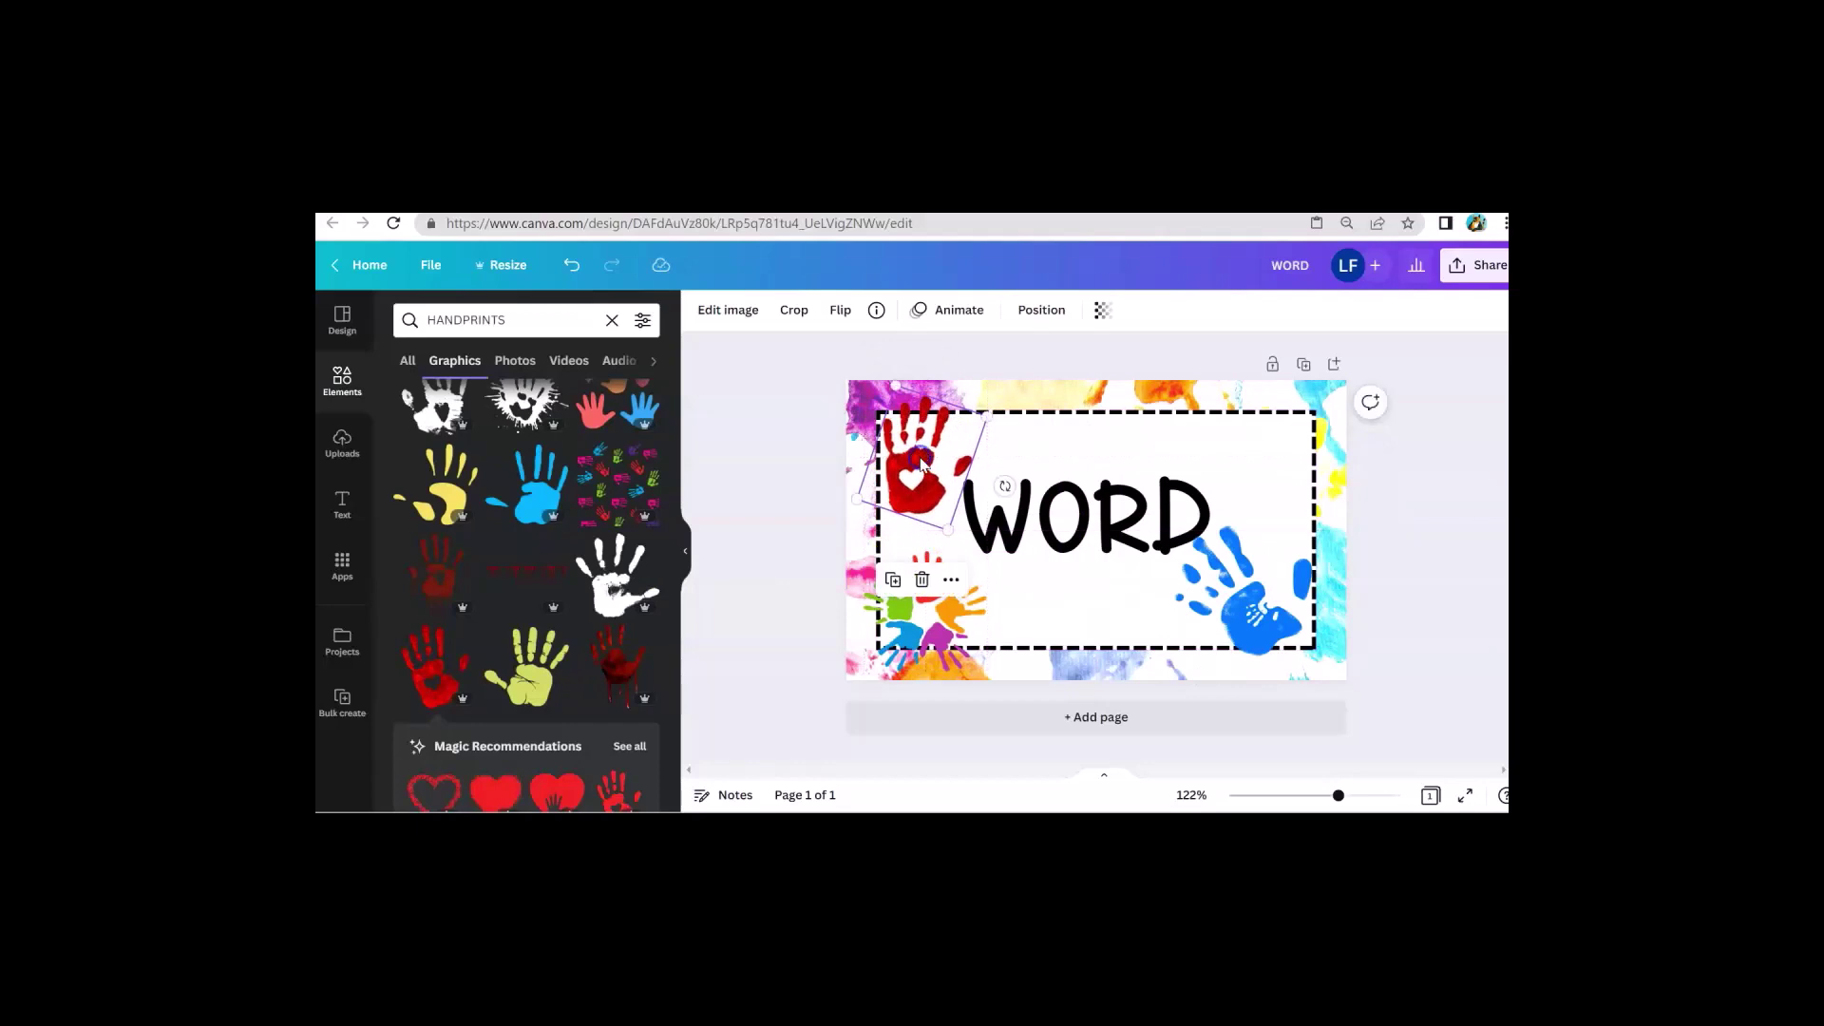
Browse the red handprint's image effects without applying any.
{"action": "left_click", "coordinate": [728, 309]}
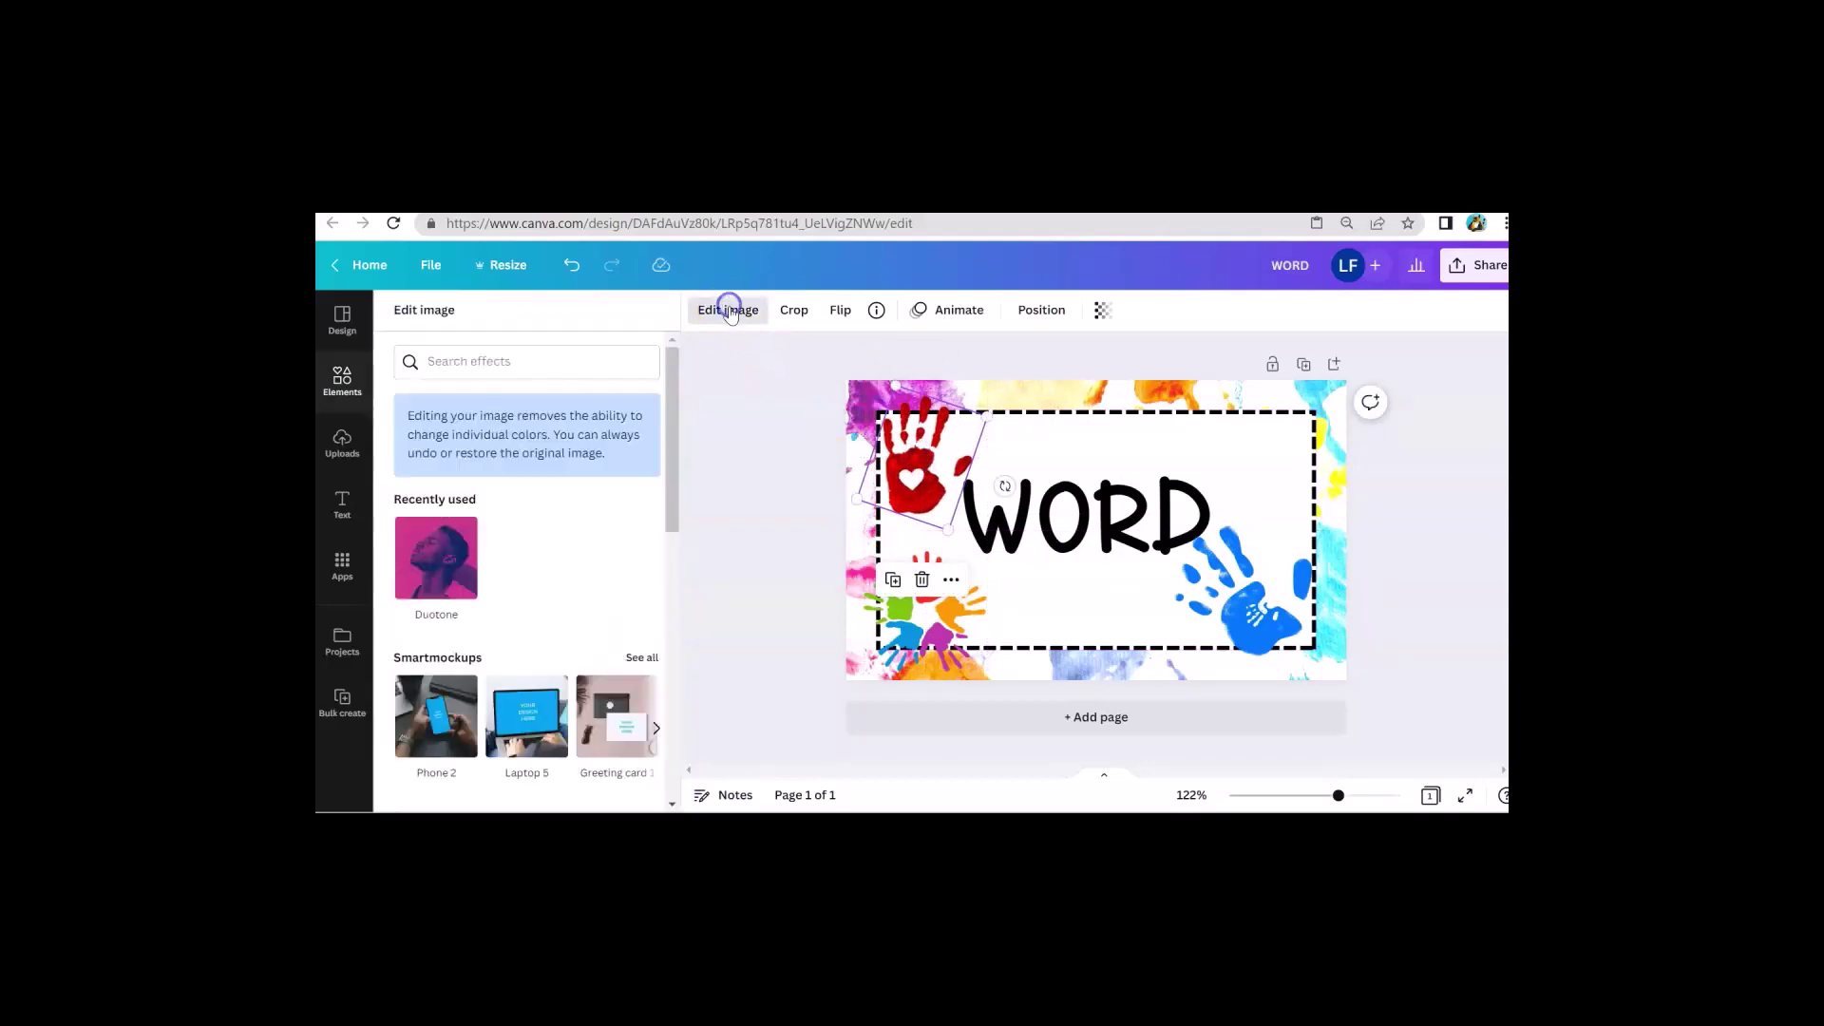
{"action": "scroll", "coordinate": [458, 554], "scroll_direction": "down", "scroll_amount": 2}
{"action": "scroll", "coordinate": [470, 513], "scroll_direction": "up", "scroll_amount": 1}
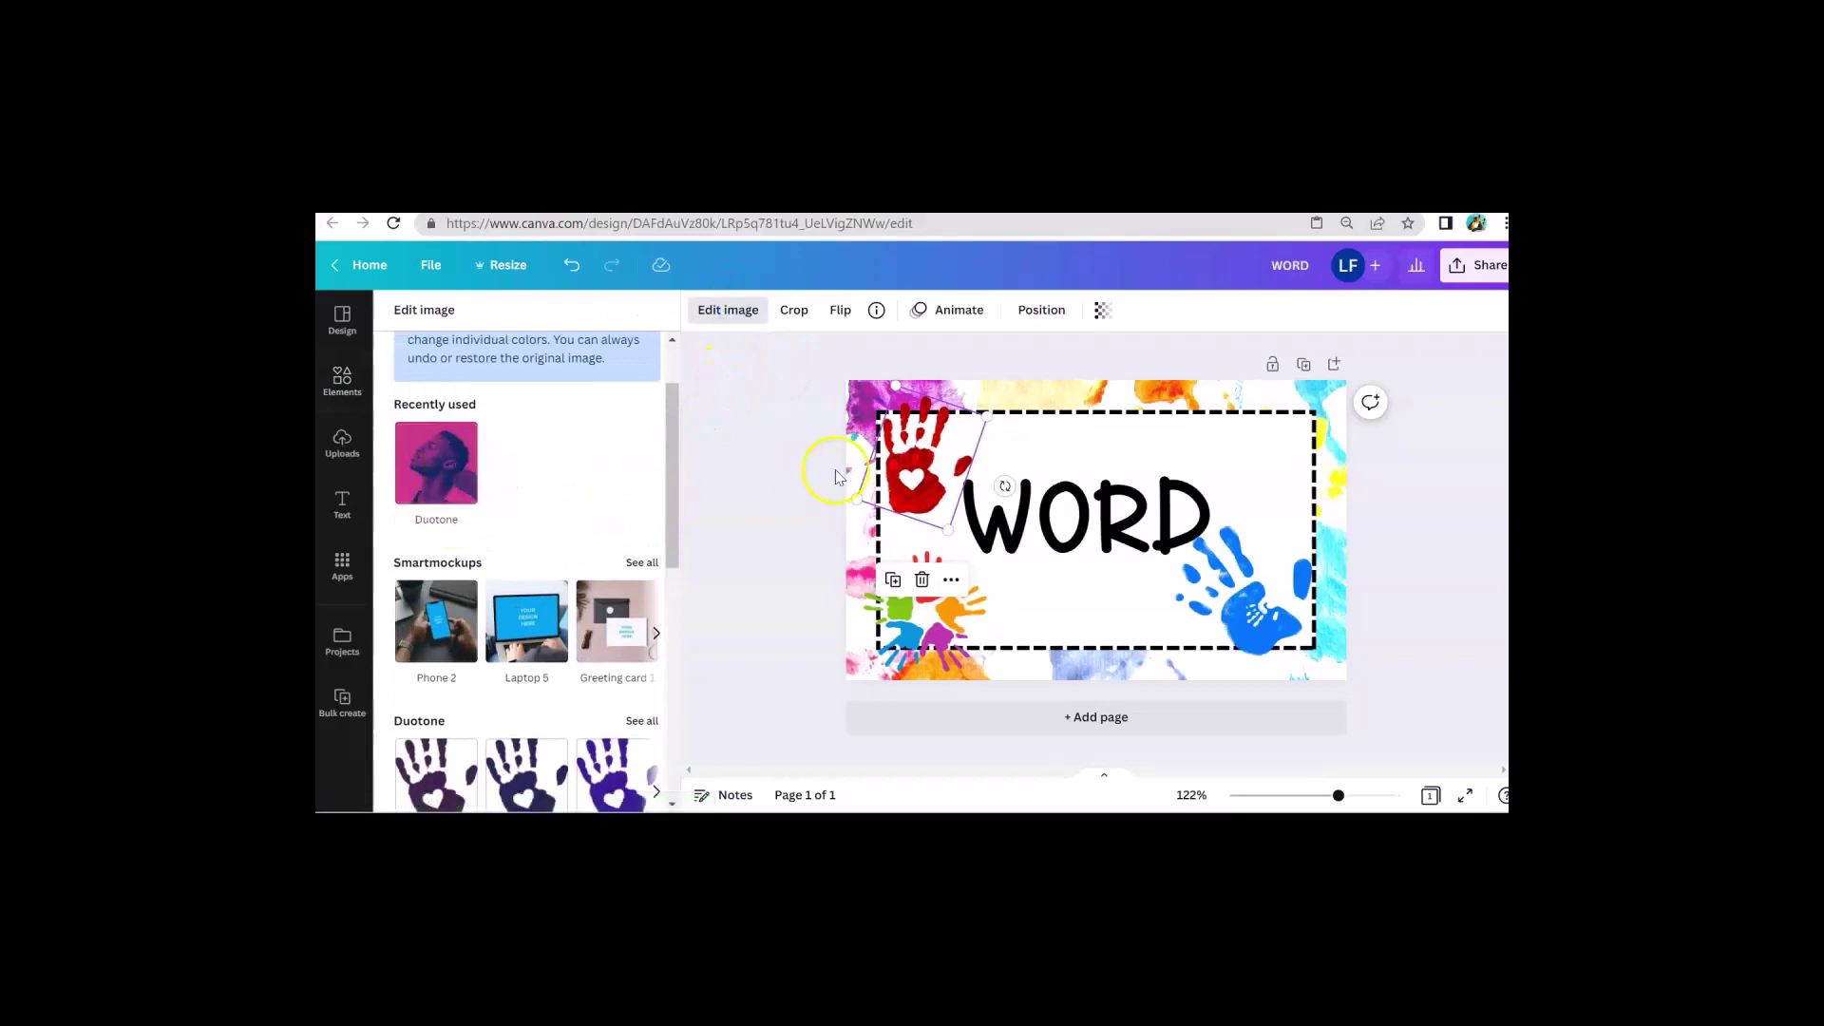
{"action": "left_click", "coordinate": [748, 454]}
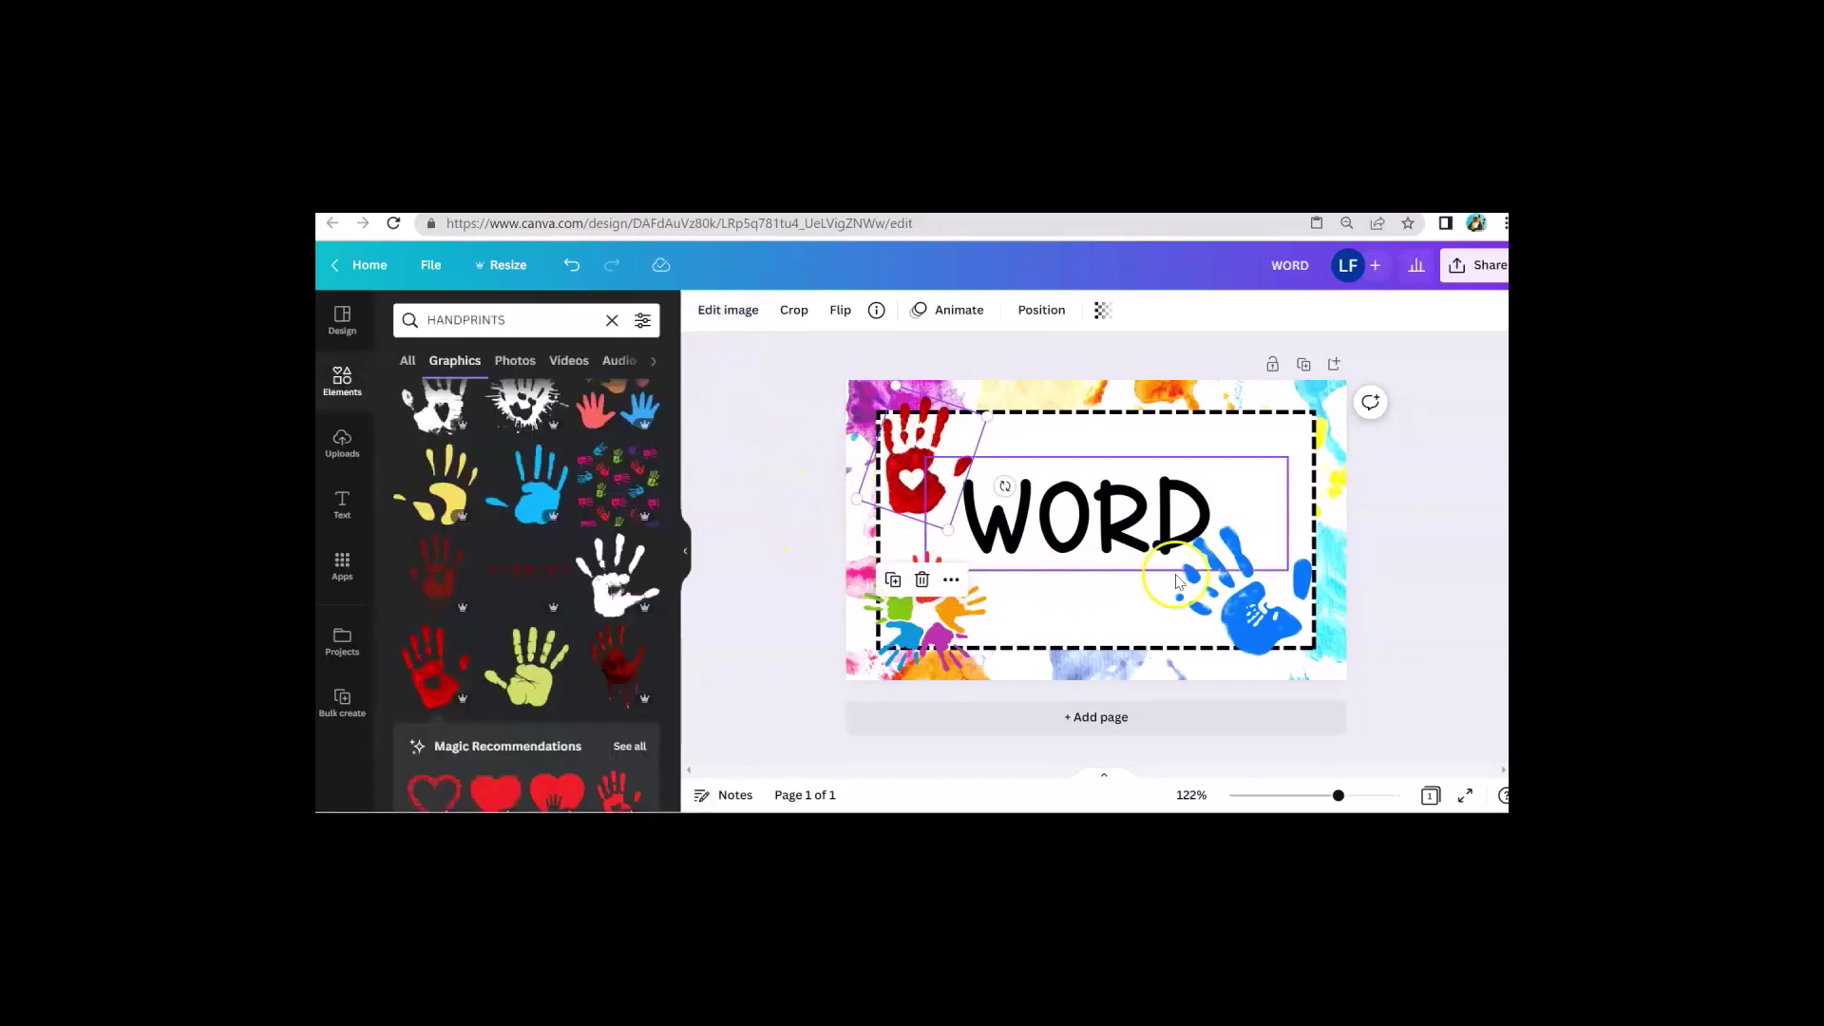
Raise the brightness of the blue handprint in its image adjustments.
{"action": "left_click", "coordinate": [1252, 616]}
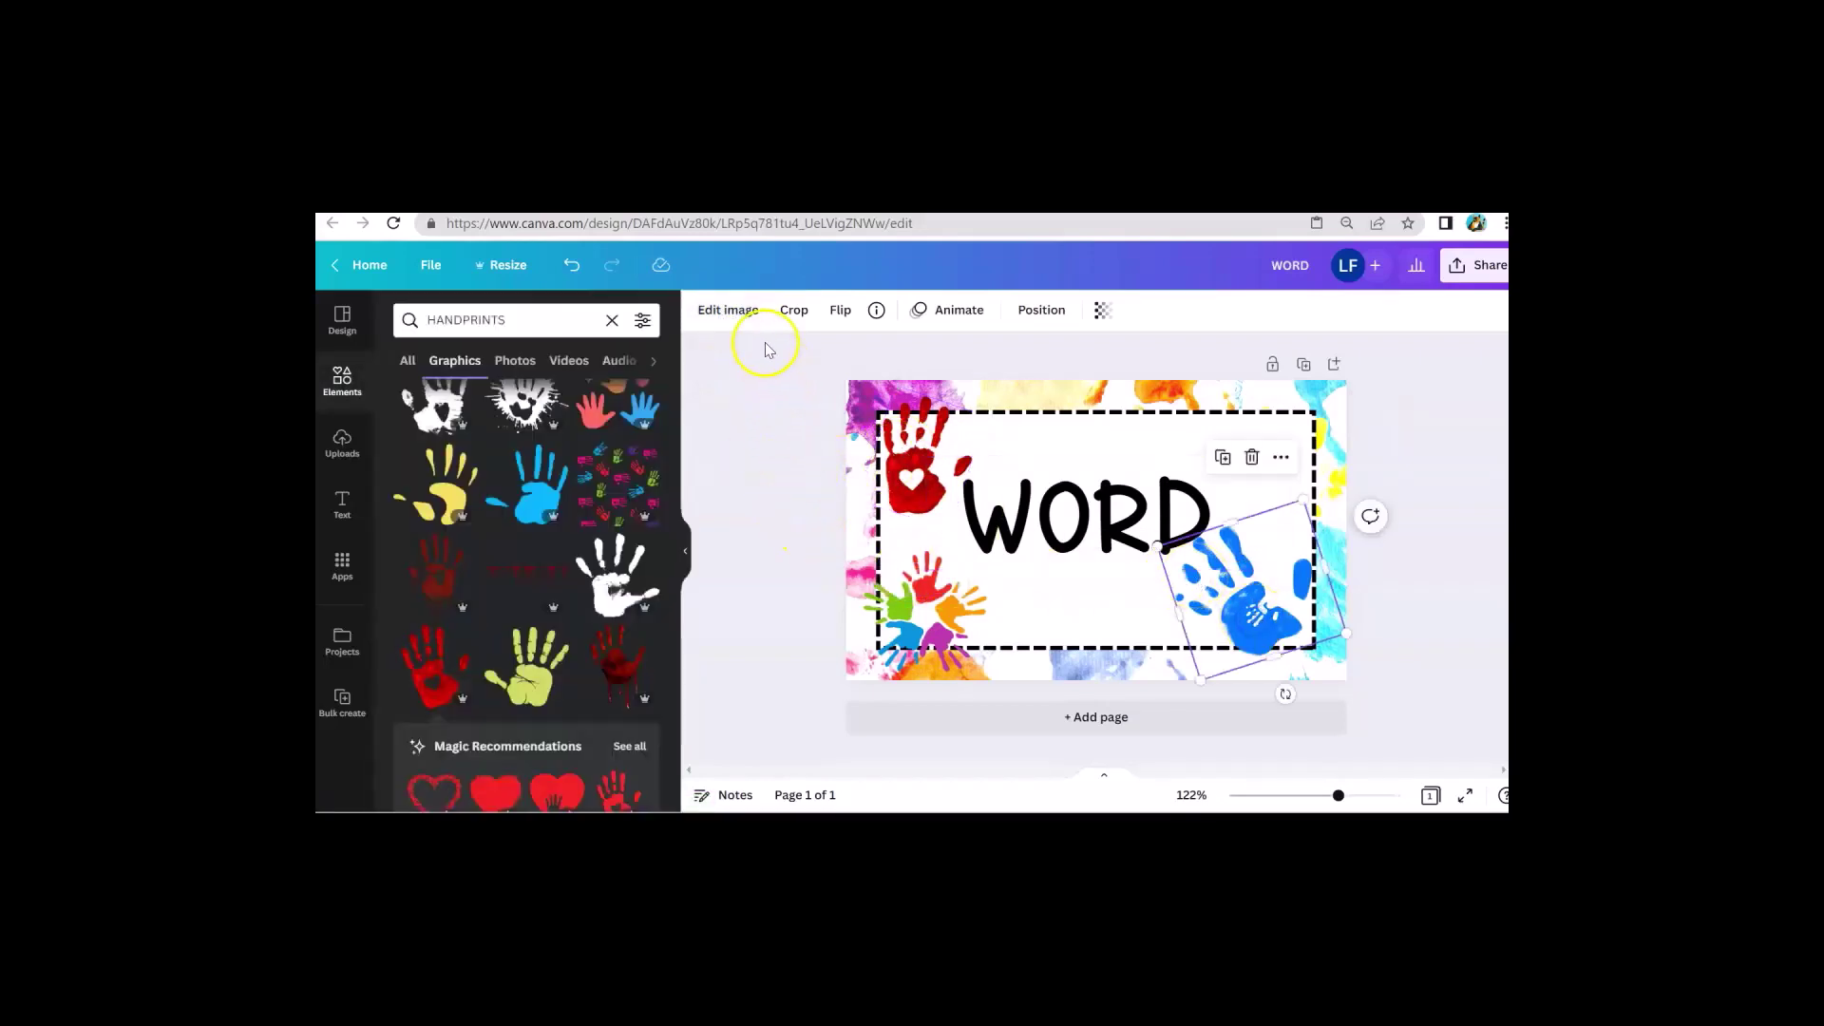
{"action": "left_click", "coordinate": [730, 311]}
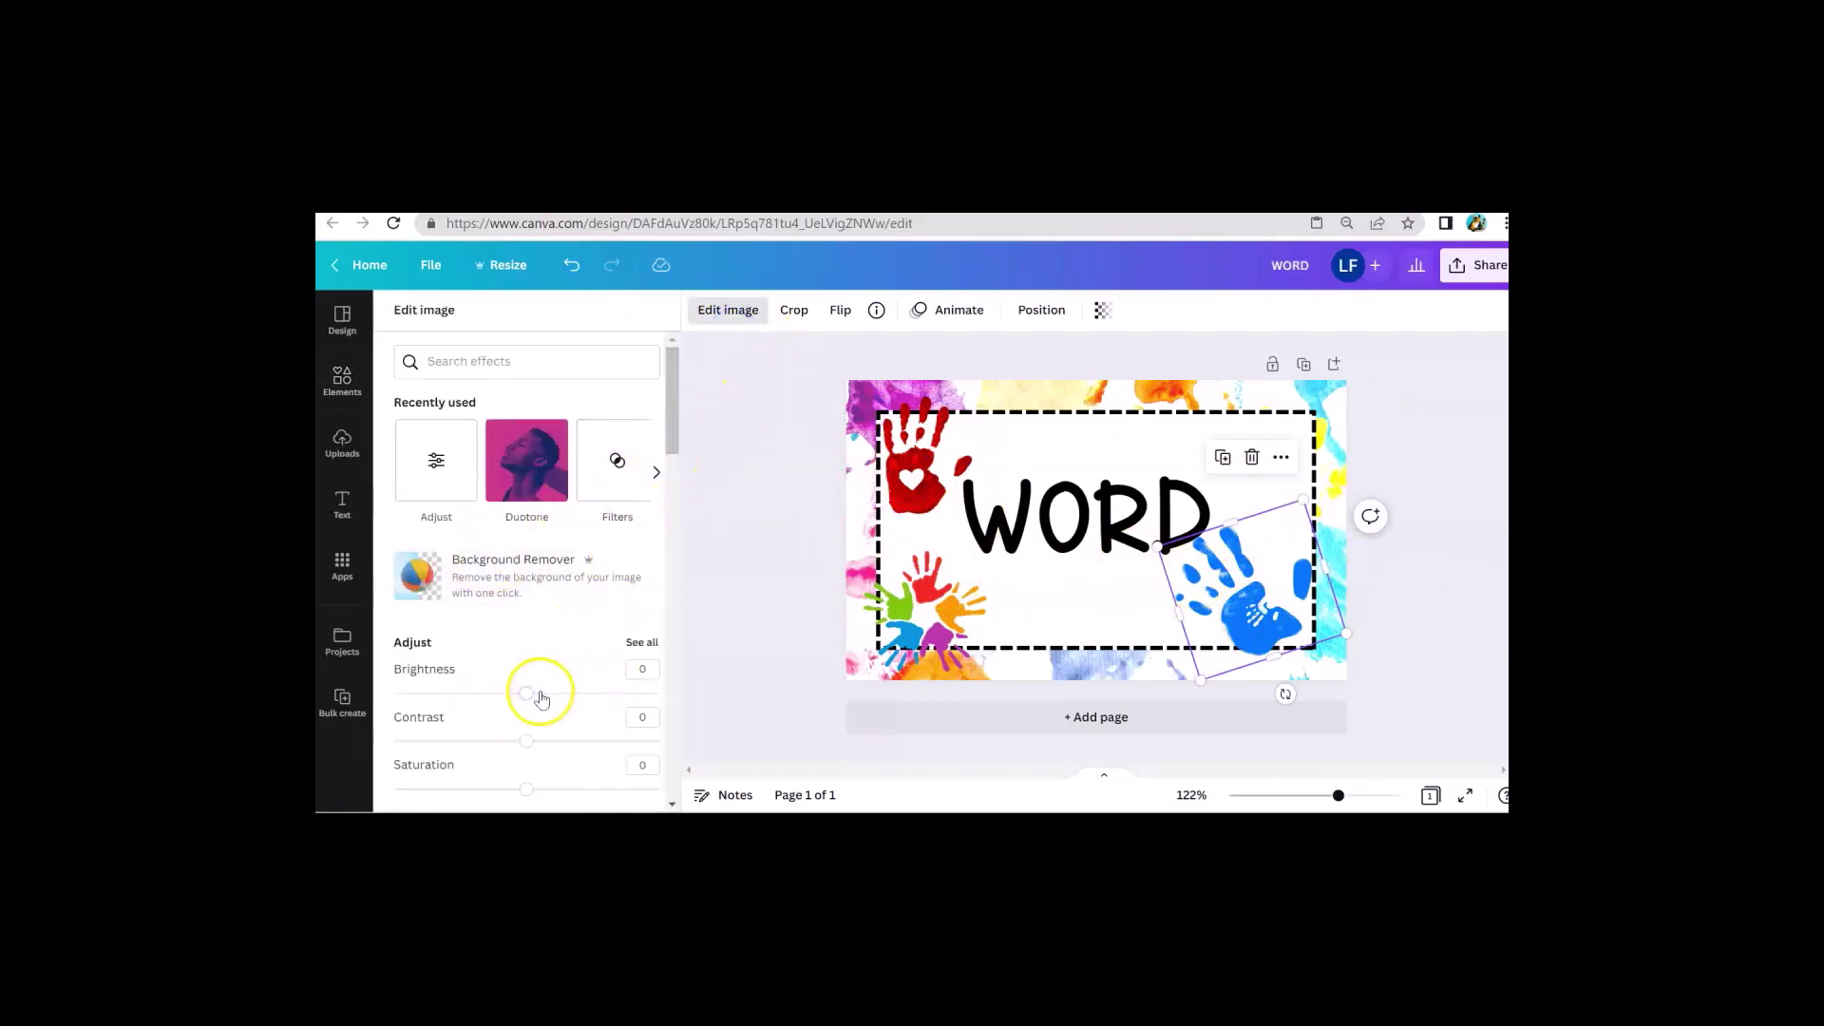
{"action": "left_click_drag", "start_coordinate": [527, 693], "coordinate": [594, 654]}
{"action": "scroll", "coordinate": [526, 701], "scroll_direction": "down", "scroll_amount": 1}
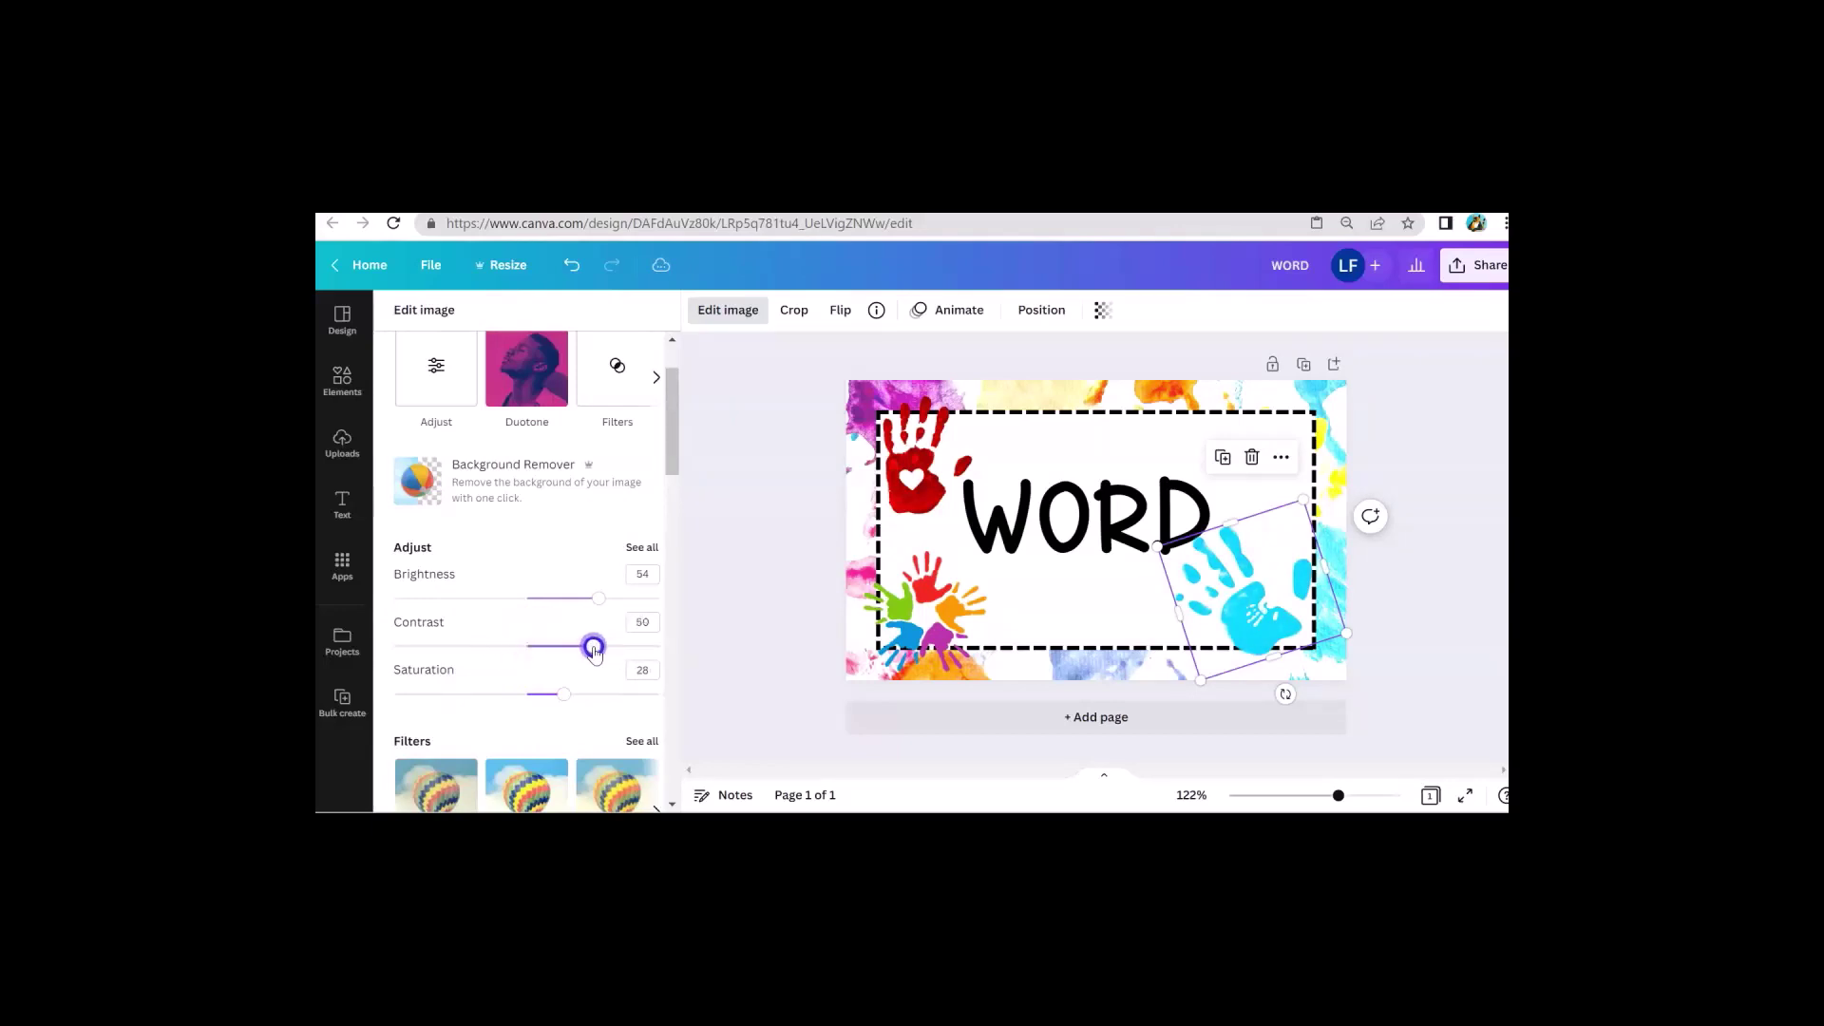
{"action": "left_click", "coordinate": [812, 501]}
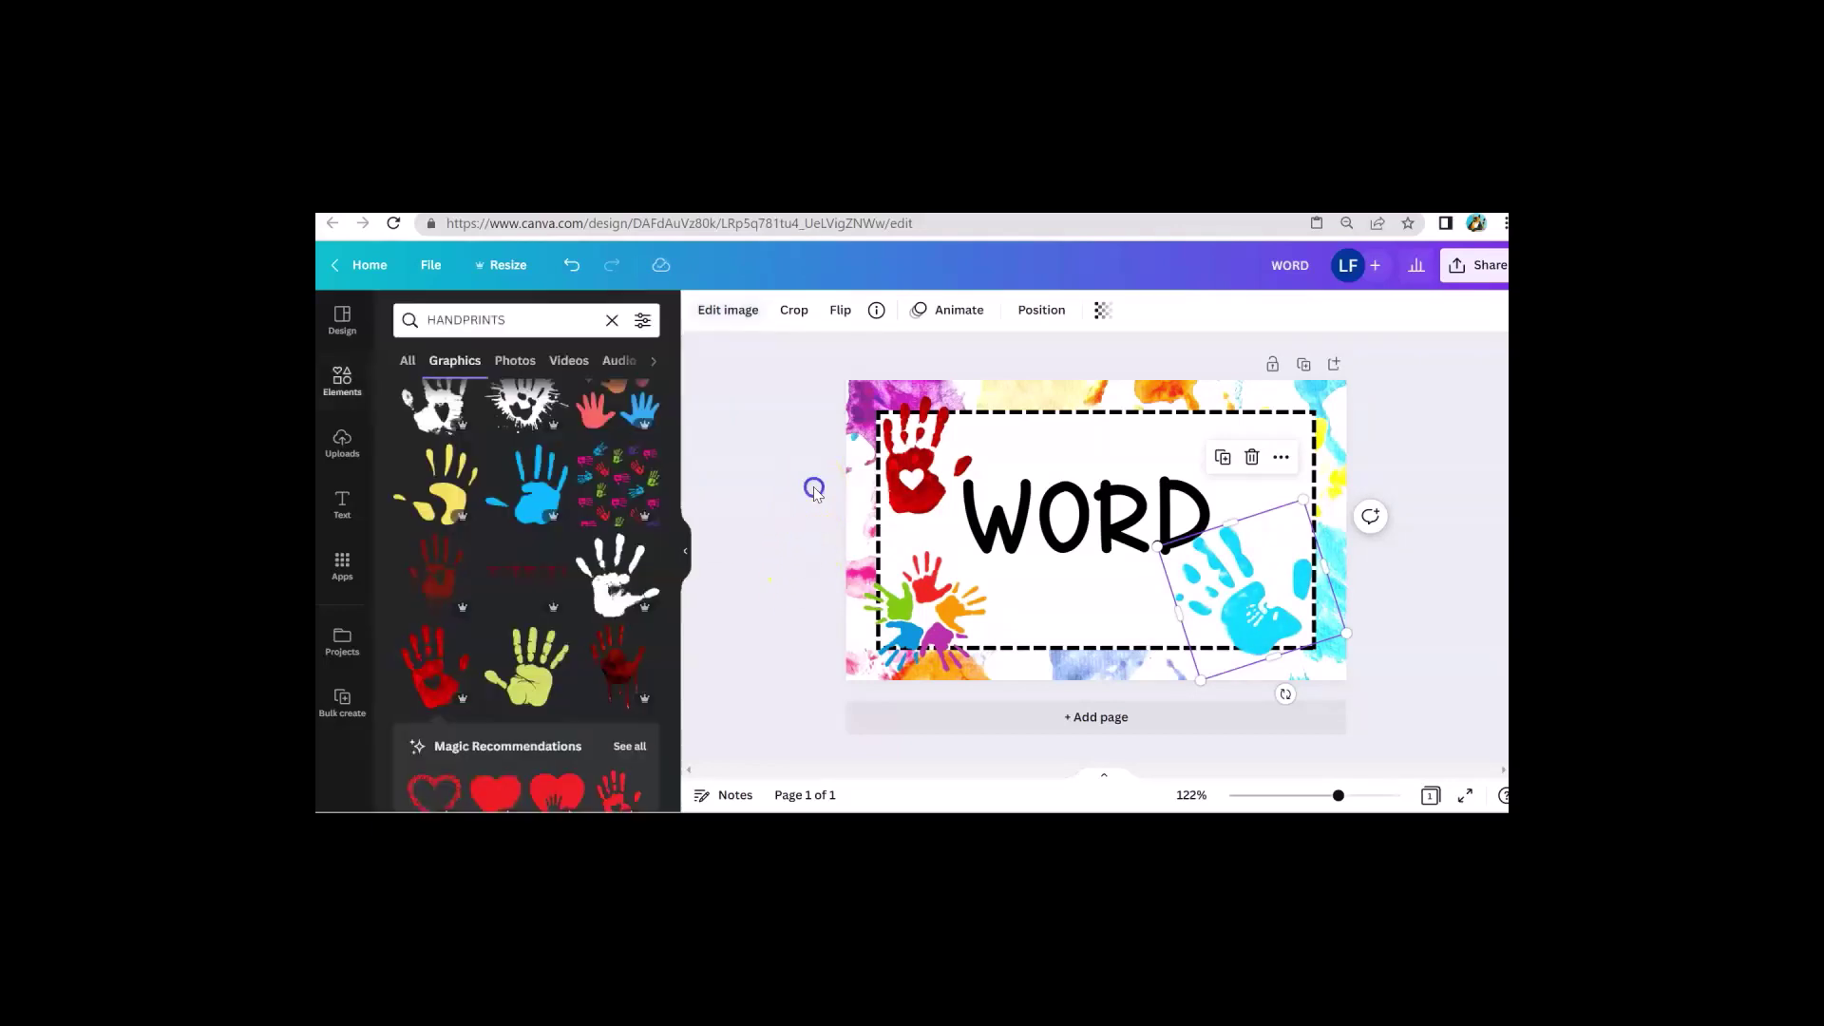
Review the red handprint's image effects again, leaving them unchanged.
{"action": "left_click", "coordinate": [915, 464]}
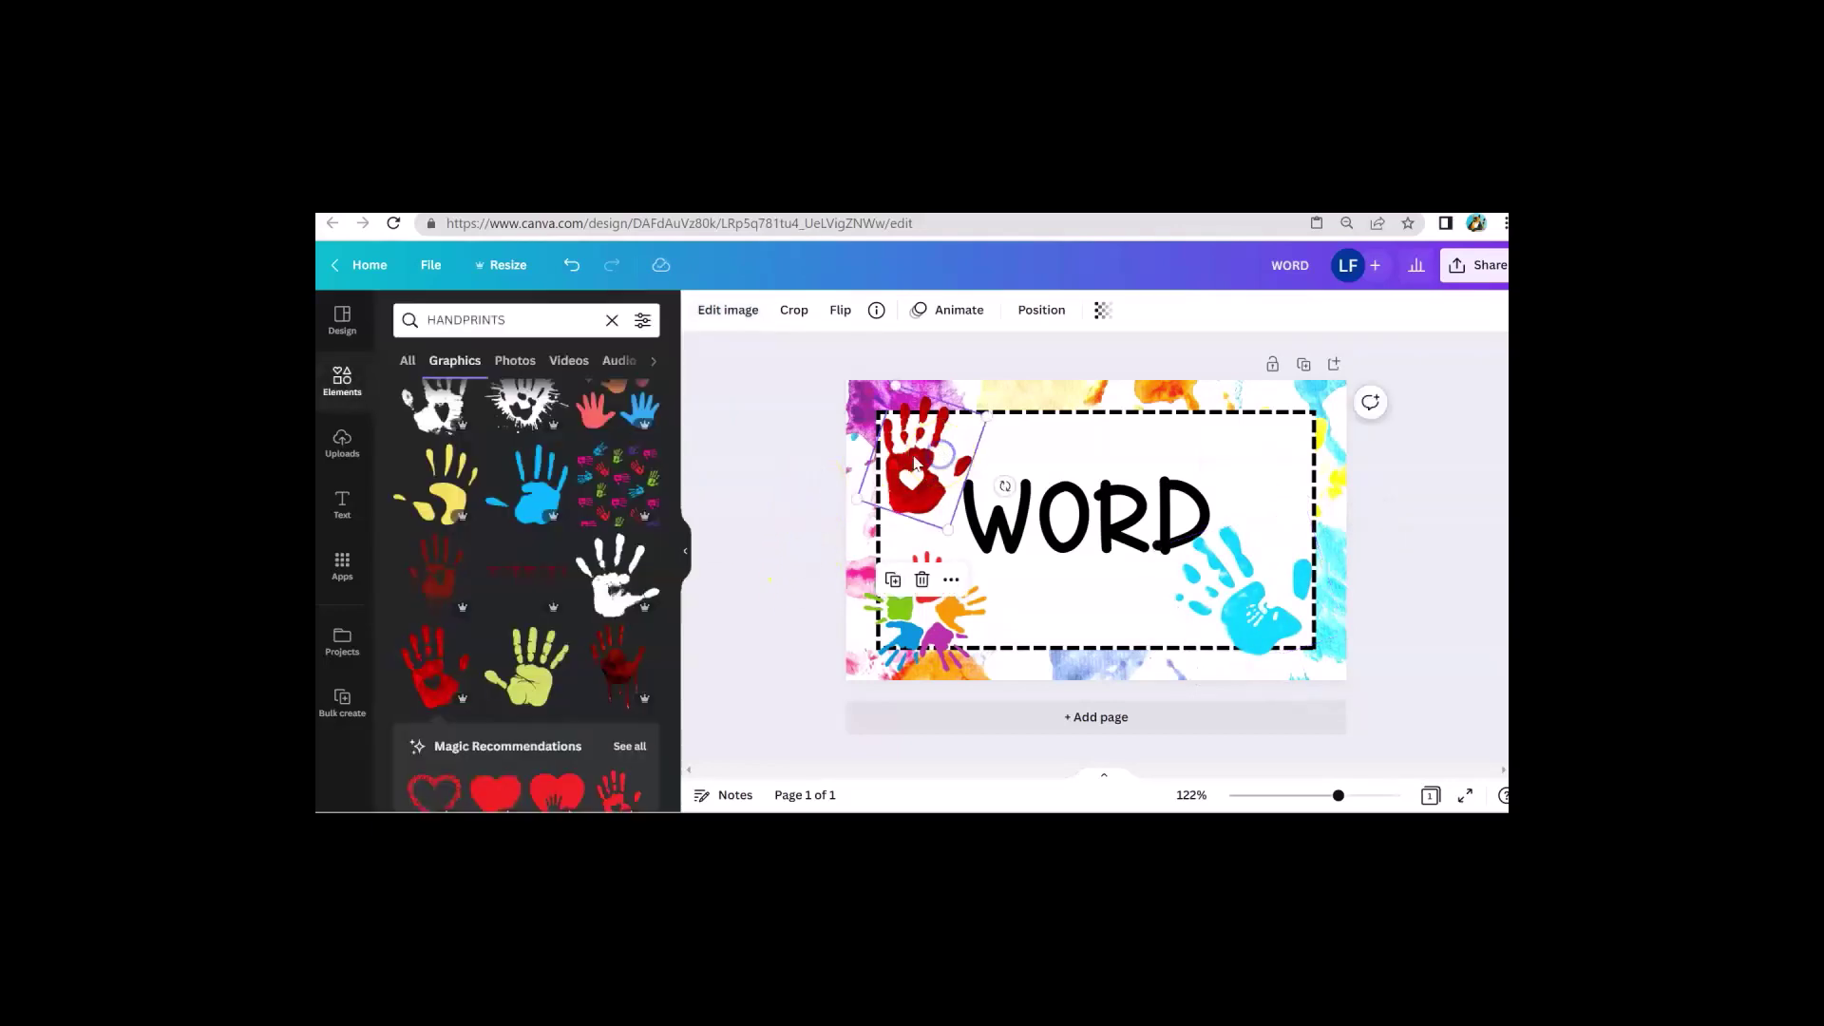
{"action": "left_click", "coordinate": [732, 309]}
{"action": "scroll", "coordinate": [589, 609], "scroll_direction": "down", "scroll_amount": 3}
{"action": "scroll", "coordinate": [559, 629], "scroll_direction": "down", "scroll_amount": 3}
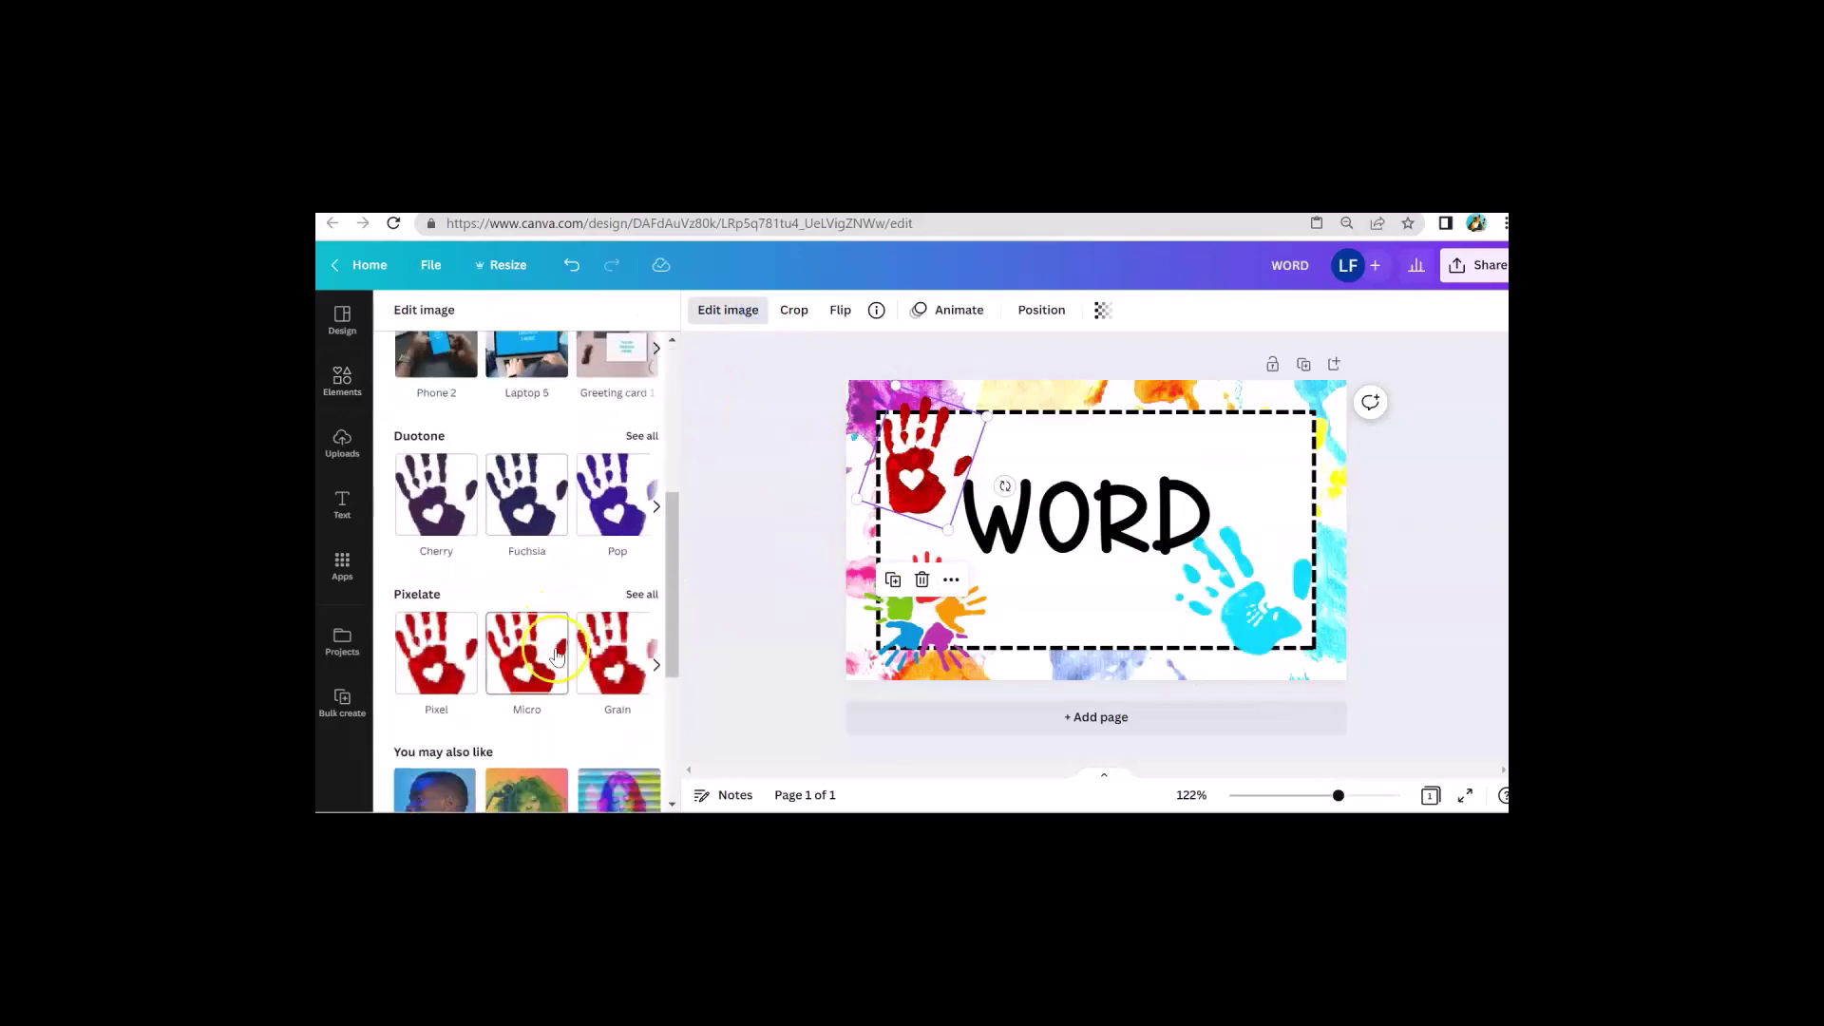
{"action": "scroll", "coordinate": [466, 501], "scroll_direction": "up", "scroll_amount": 4}
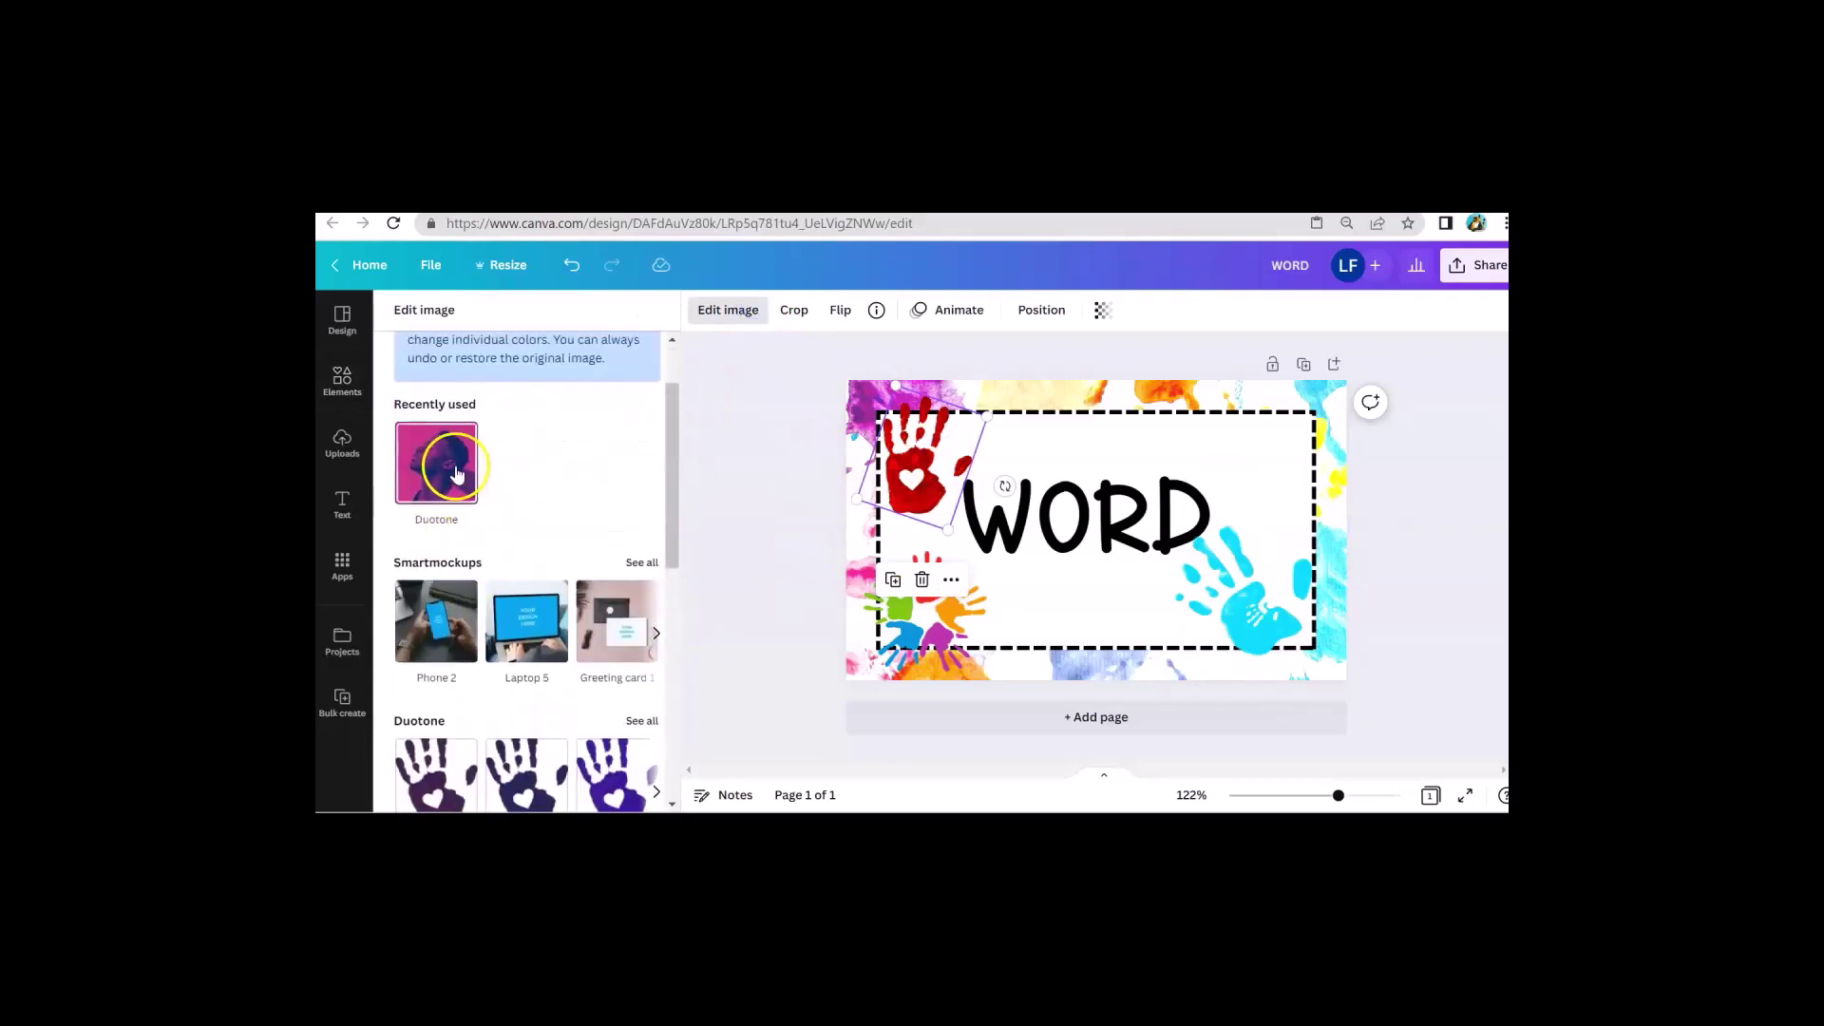
{"action": "scroll", "coordinate": [466, 501], "scroll_direction": "down", "scroll_amount": 5}
{"action": "scroll", "coordinate": [467, 542], "scroll_direction": "up", "scroll_amount": 1}
{"action": "left_click", "coordinate": [761, 530]}
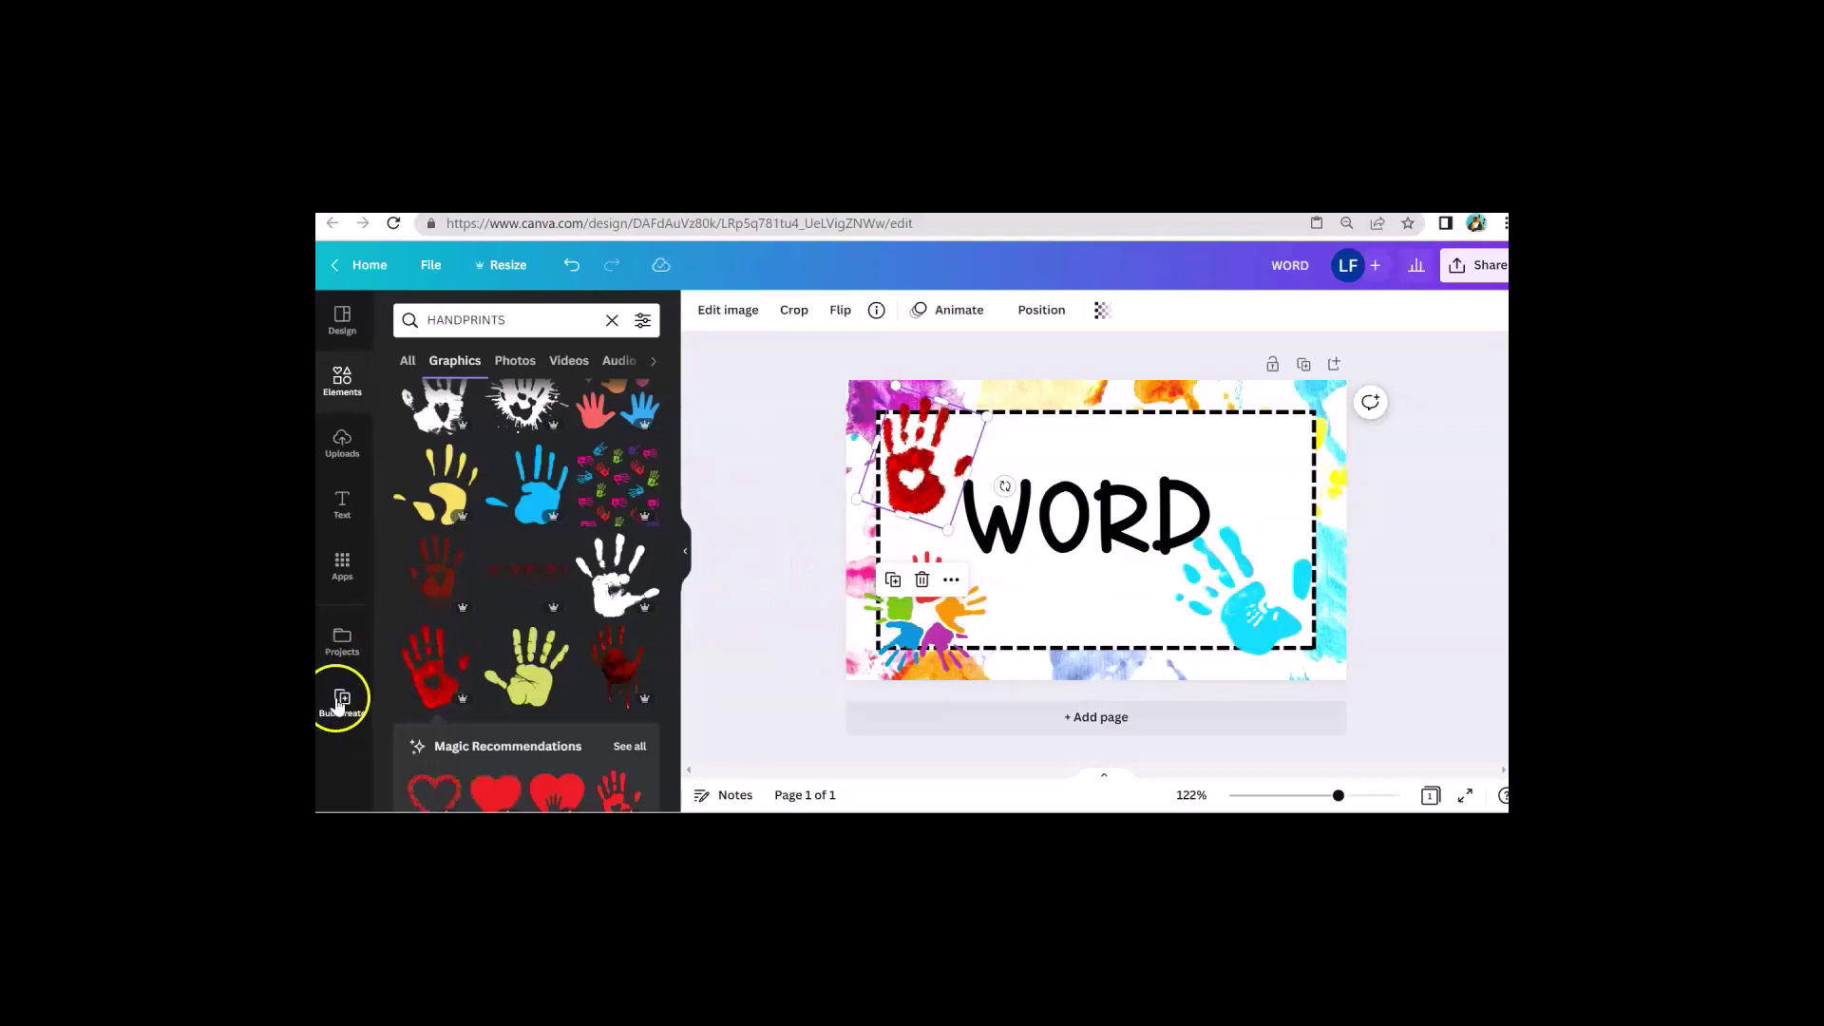
In Bulk create, connect the WORD text to the DOLCH field and widen it to fit one line.
{"action": "left_click", "coordinate": [341, 703]}
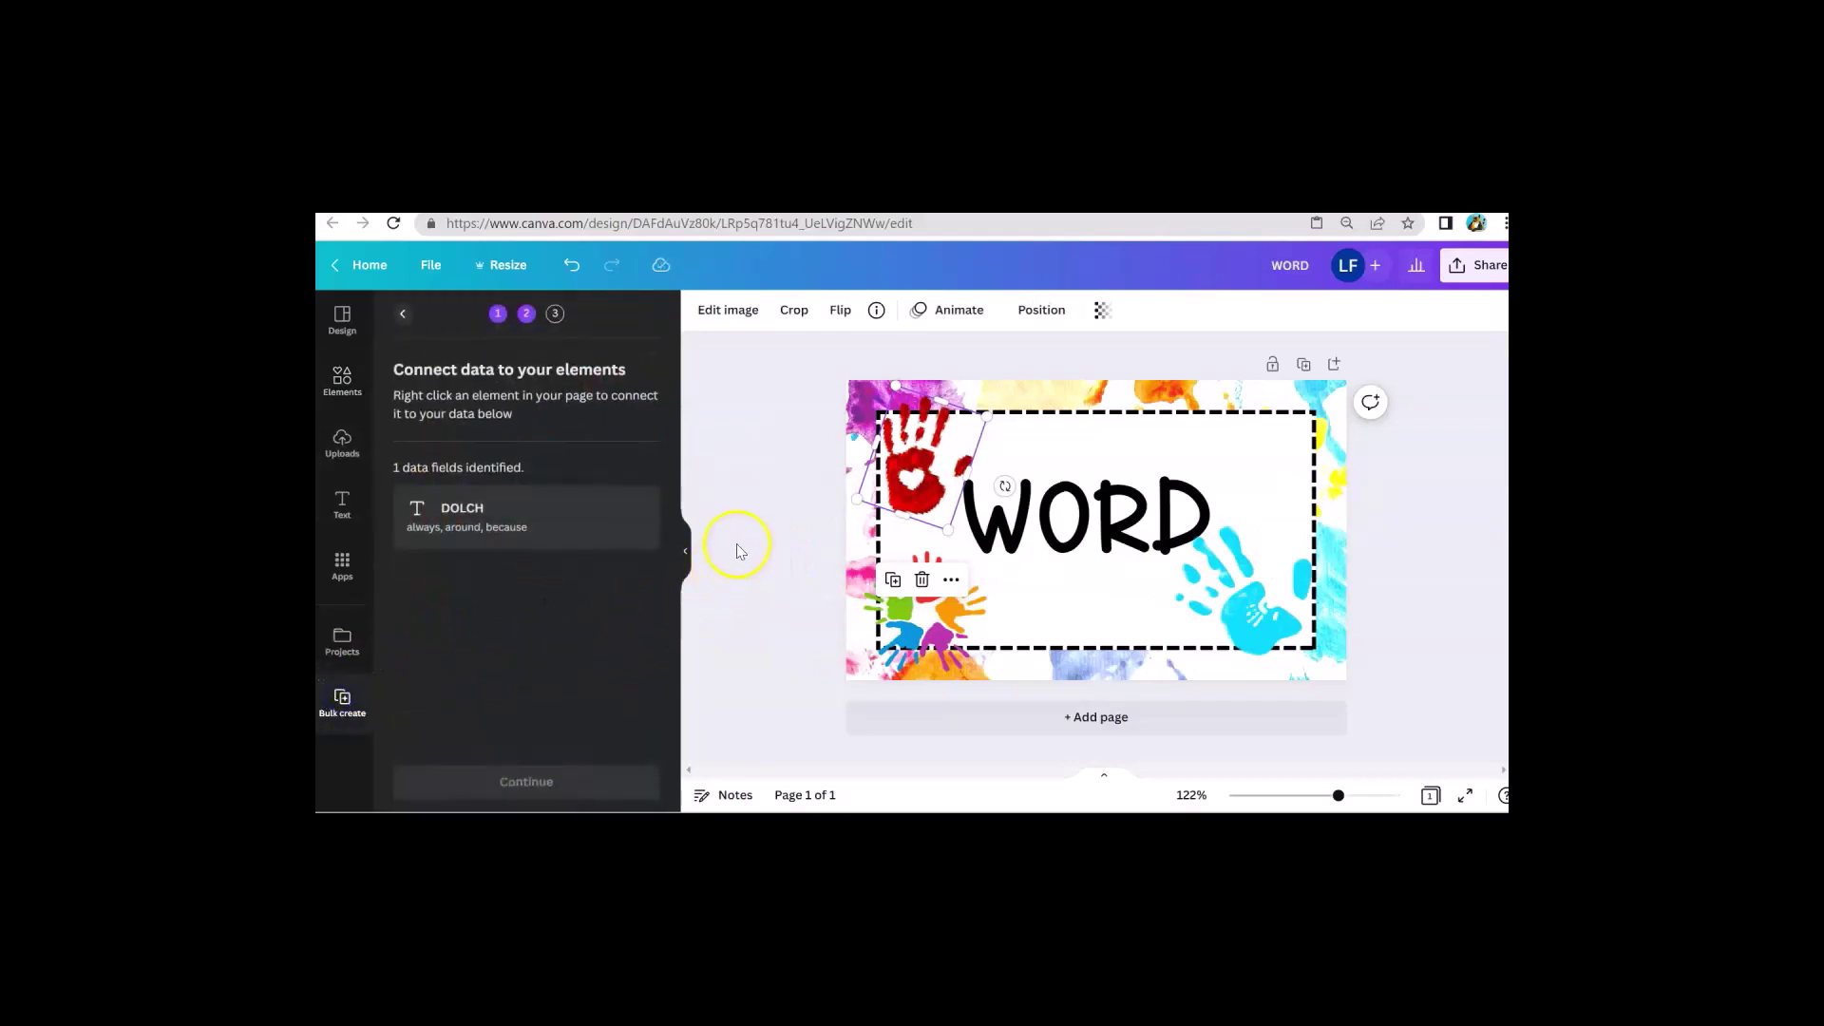
{"action": "left_click", "coordinate": [1031, 523]}
{"action": "right_click", "coordinate": [1029, 524]}
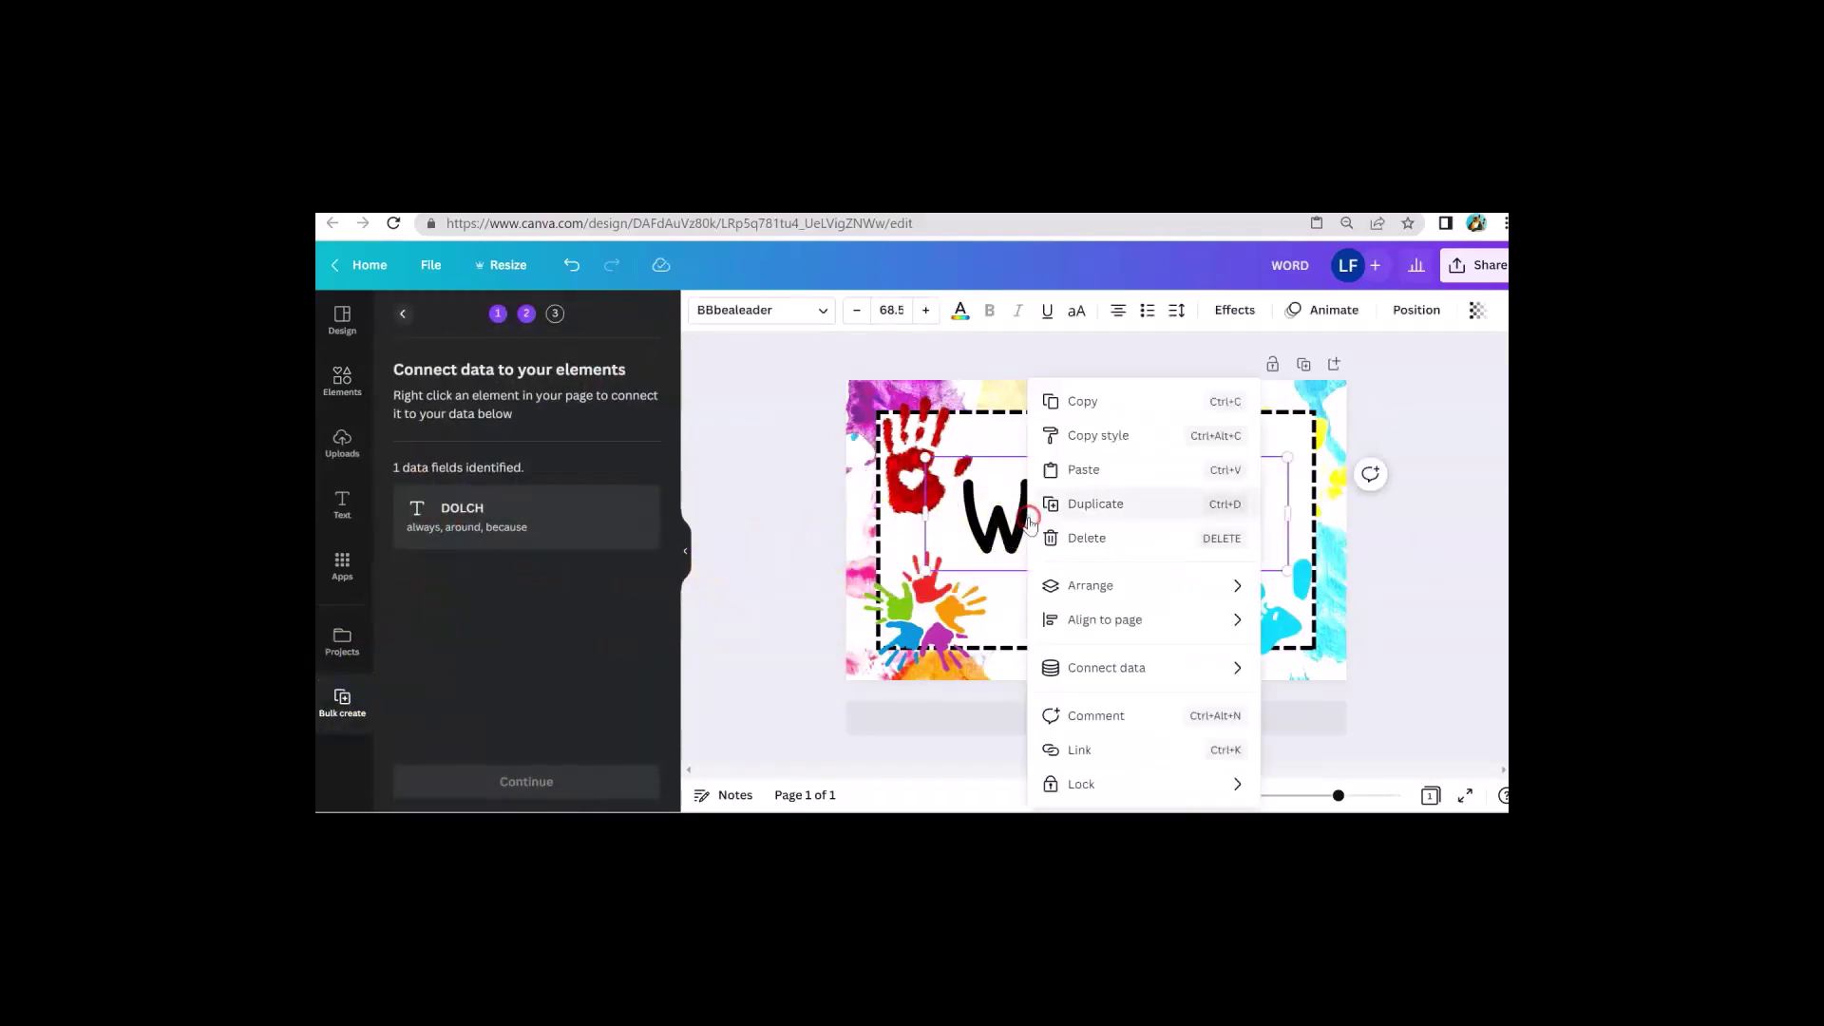
{"action": "mouse_move", "coordinate": [1116, 676]}
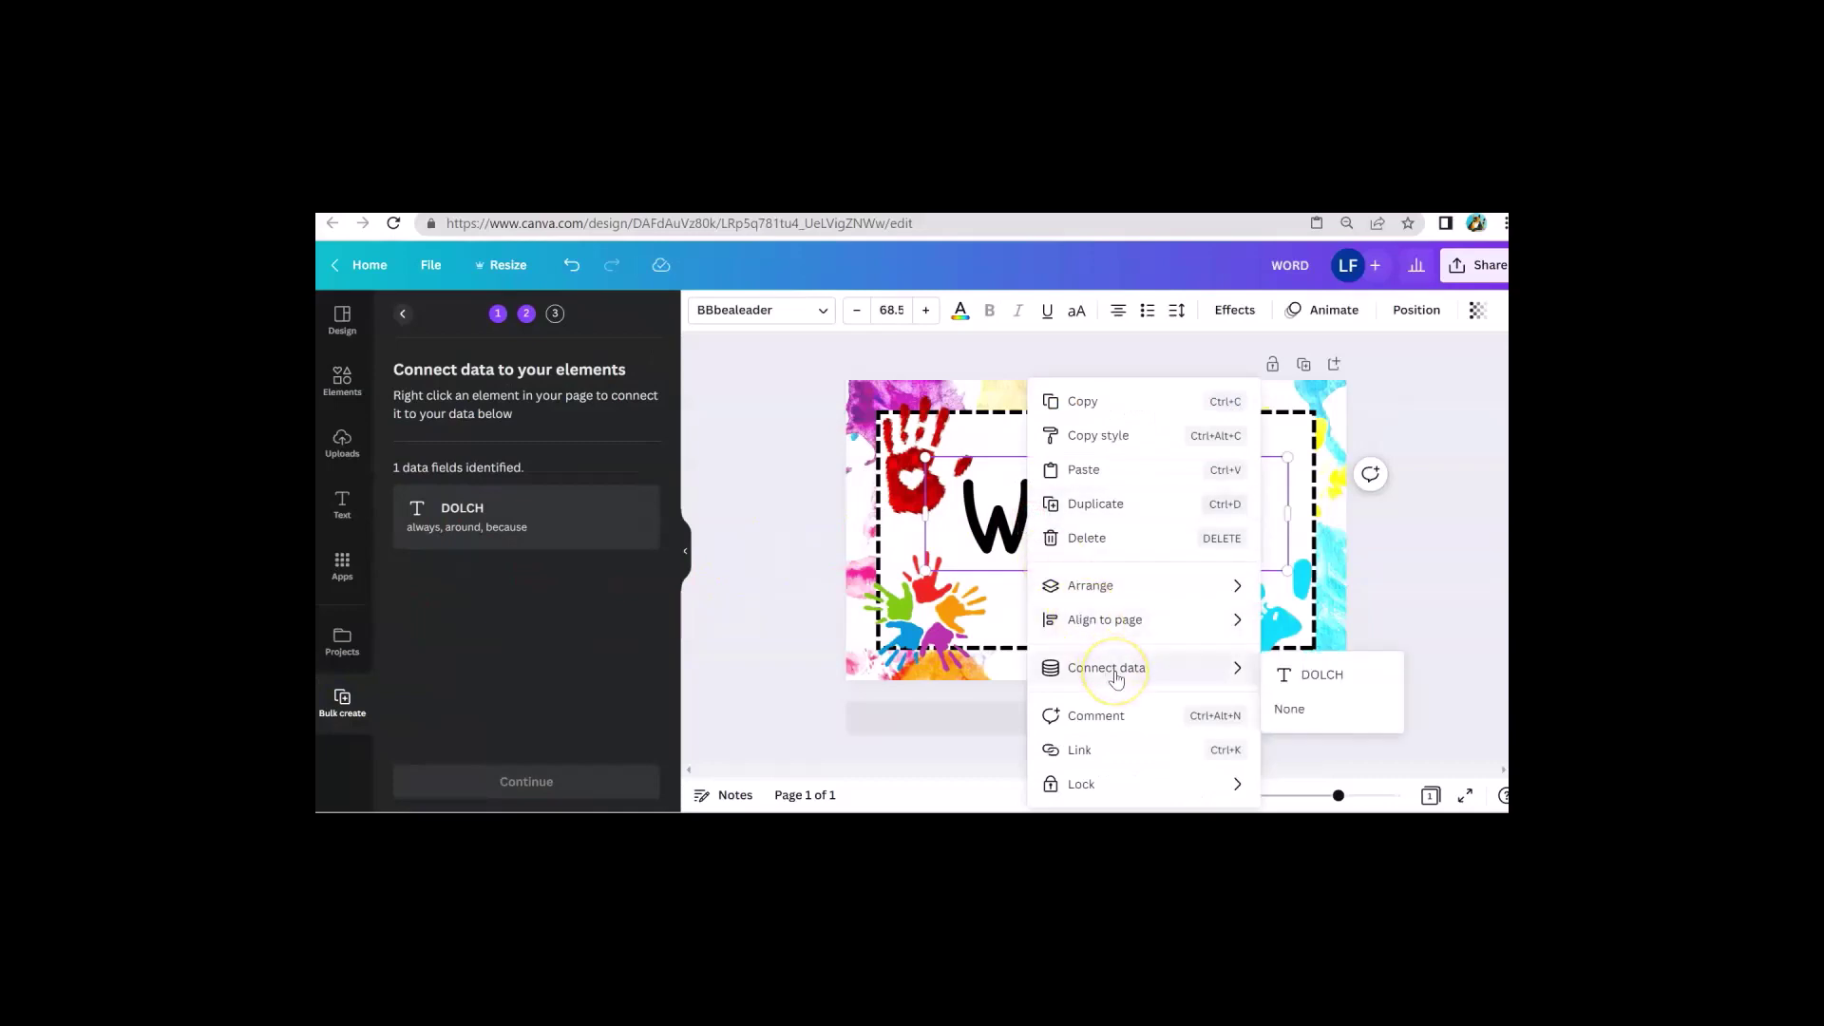
{"action": "left_click", "coordinate": [1308, 680]}
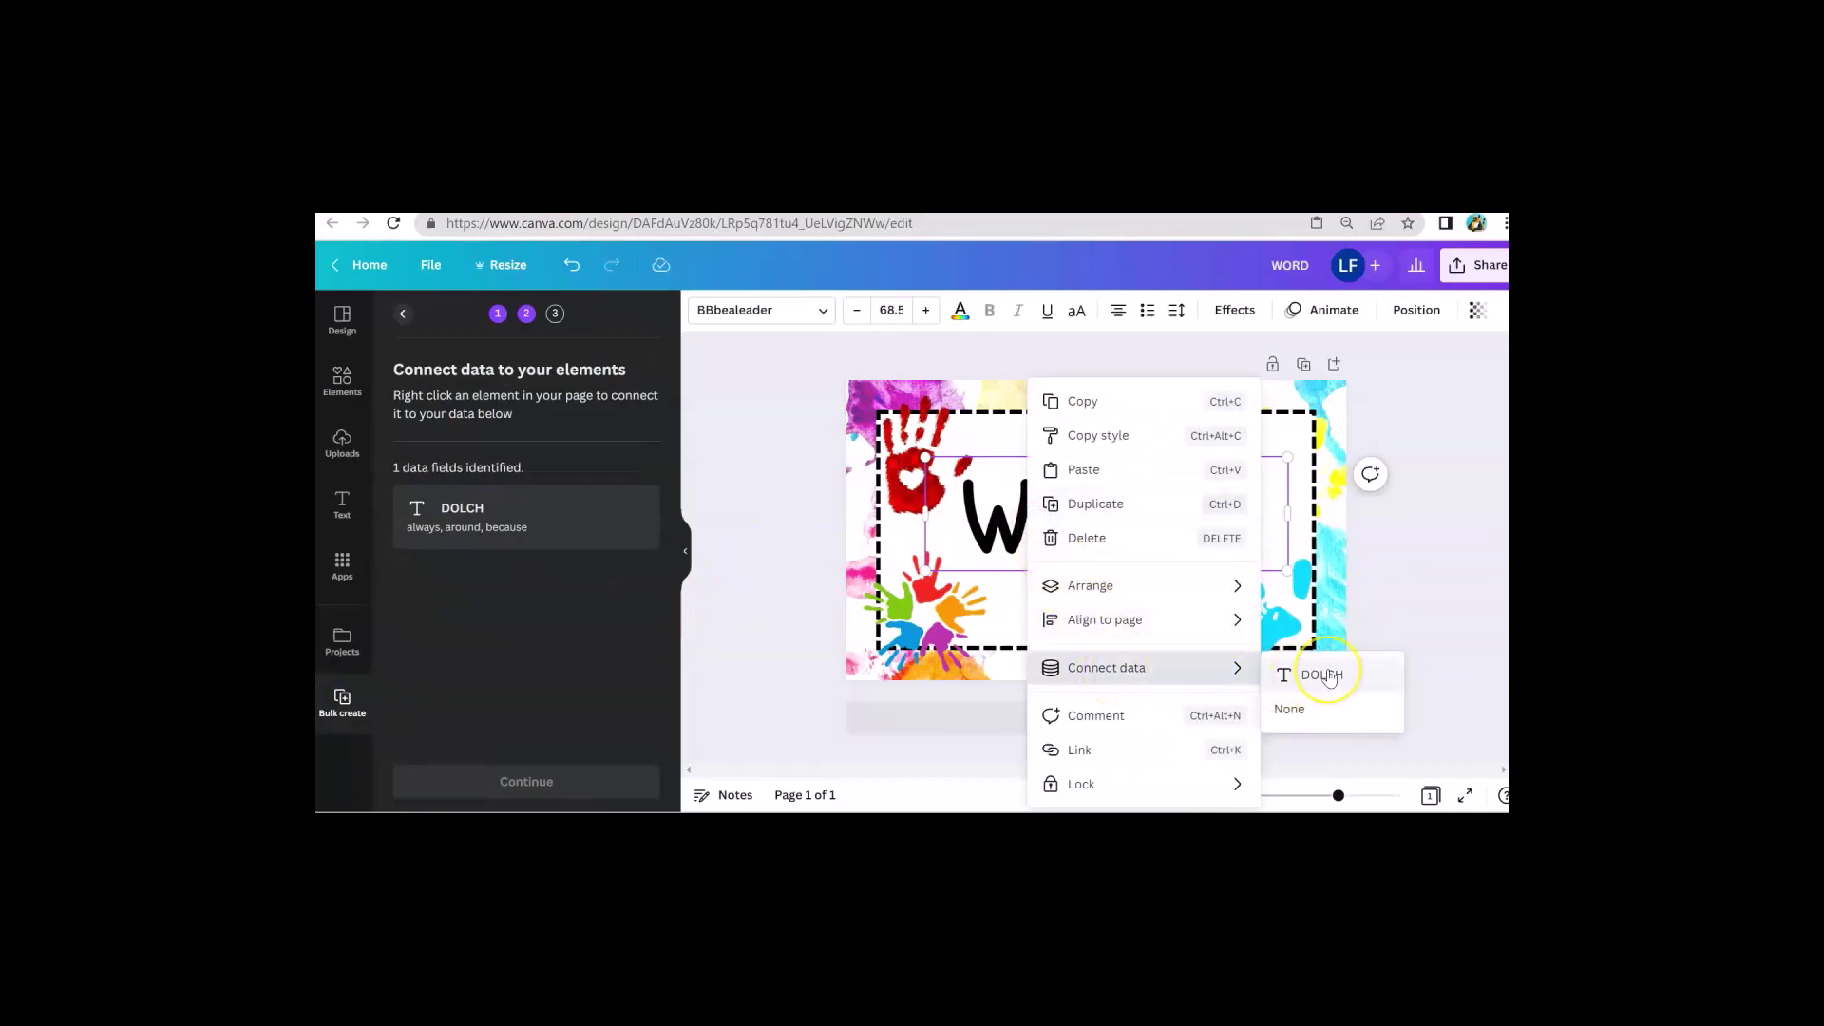
{"action": "left_click", "coordinate": [1327, 676]}
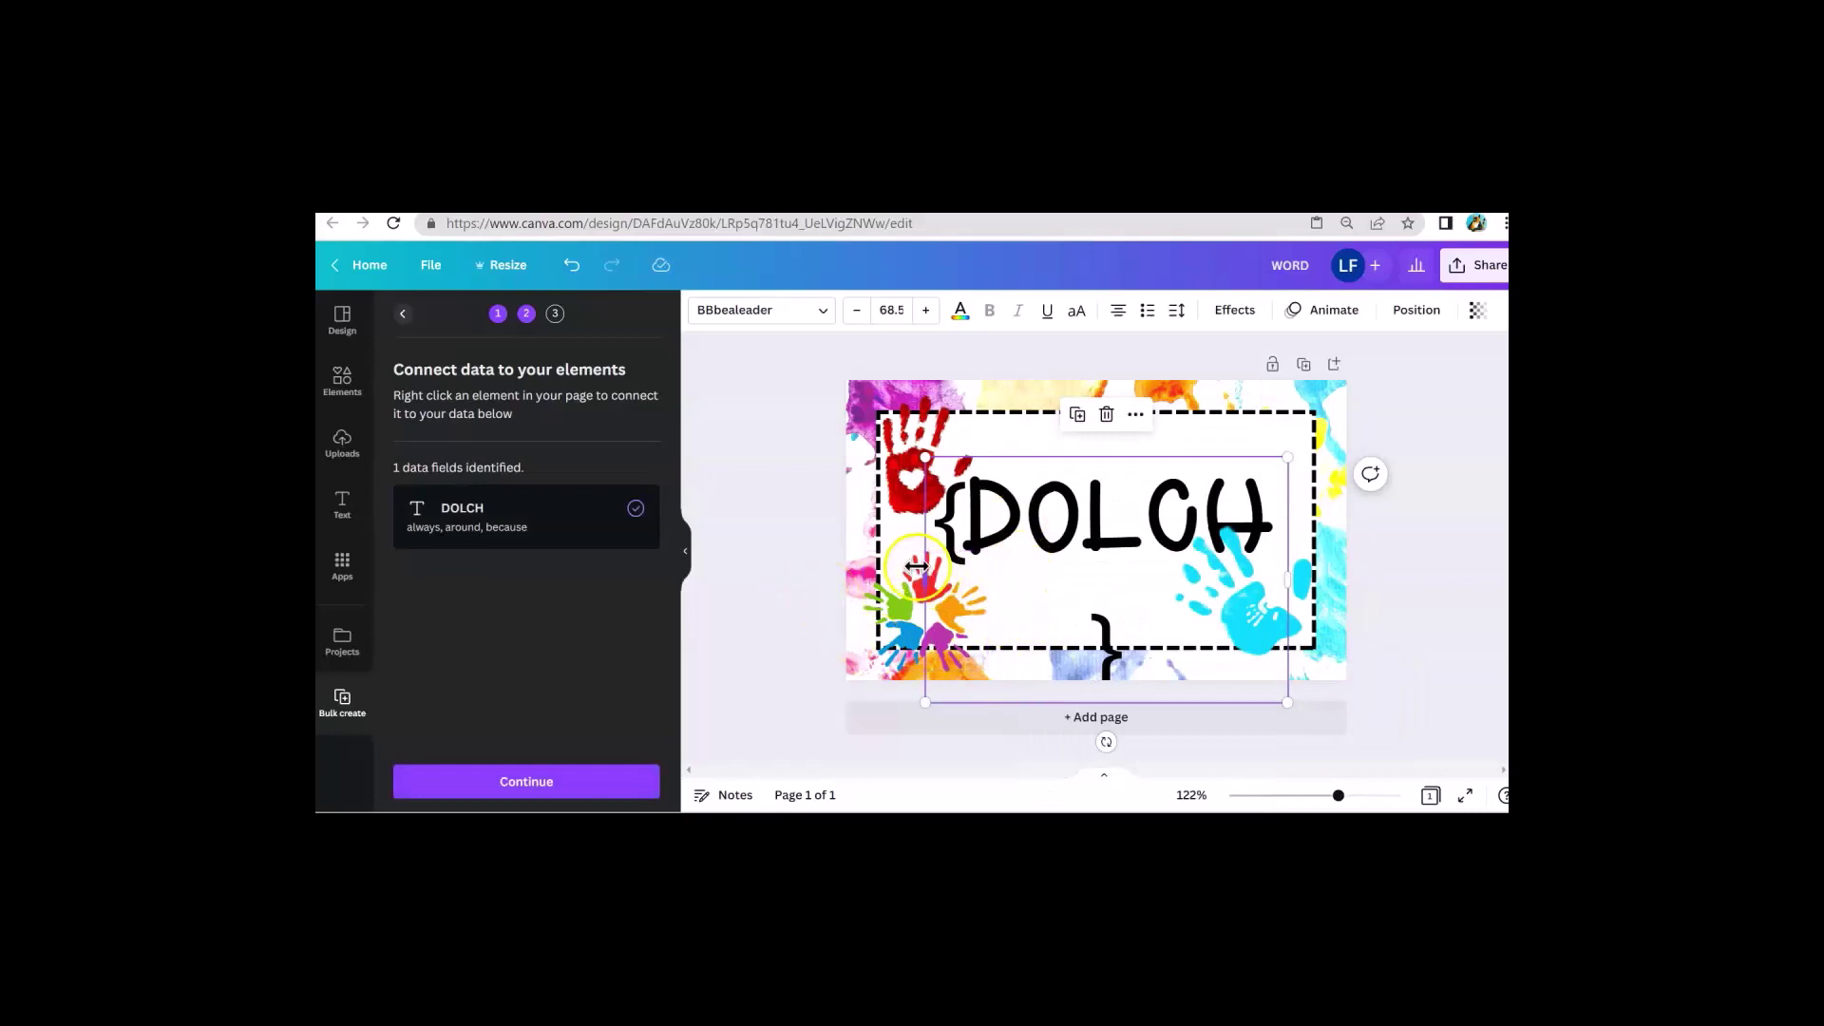
{"action": "left_click_drag", "start_coordinate": [924, 575], "coordinate": [893, 577]}
Continue and generate the 46 flashcard pages.
{"action": "left_click", "coordinate": [583, 669]}
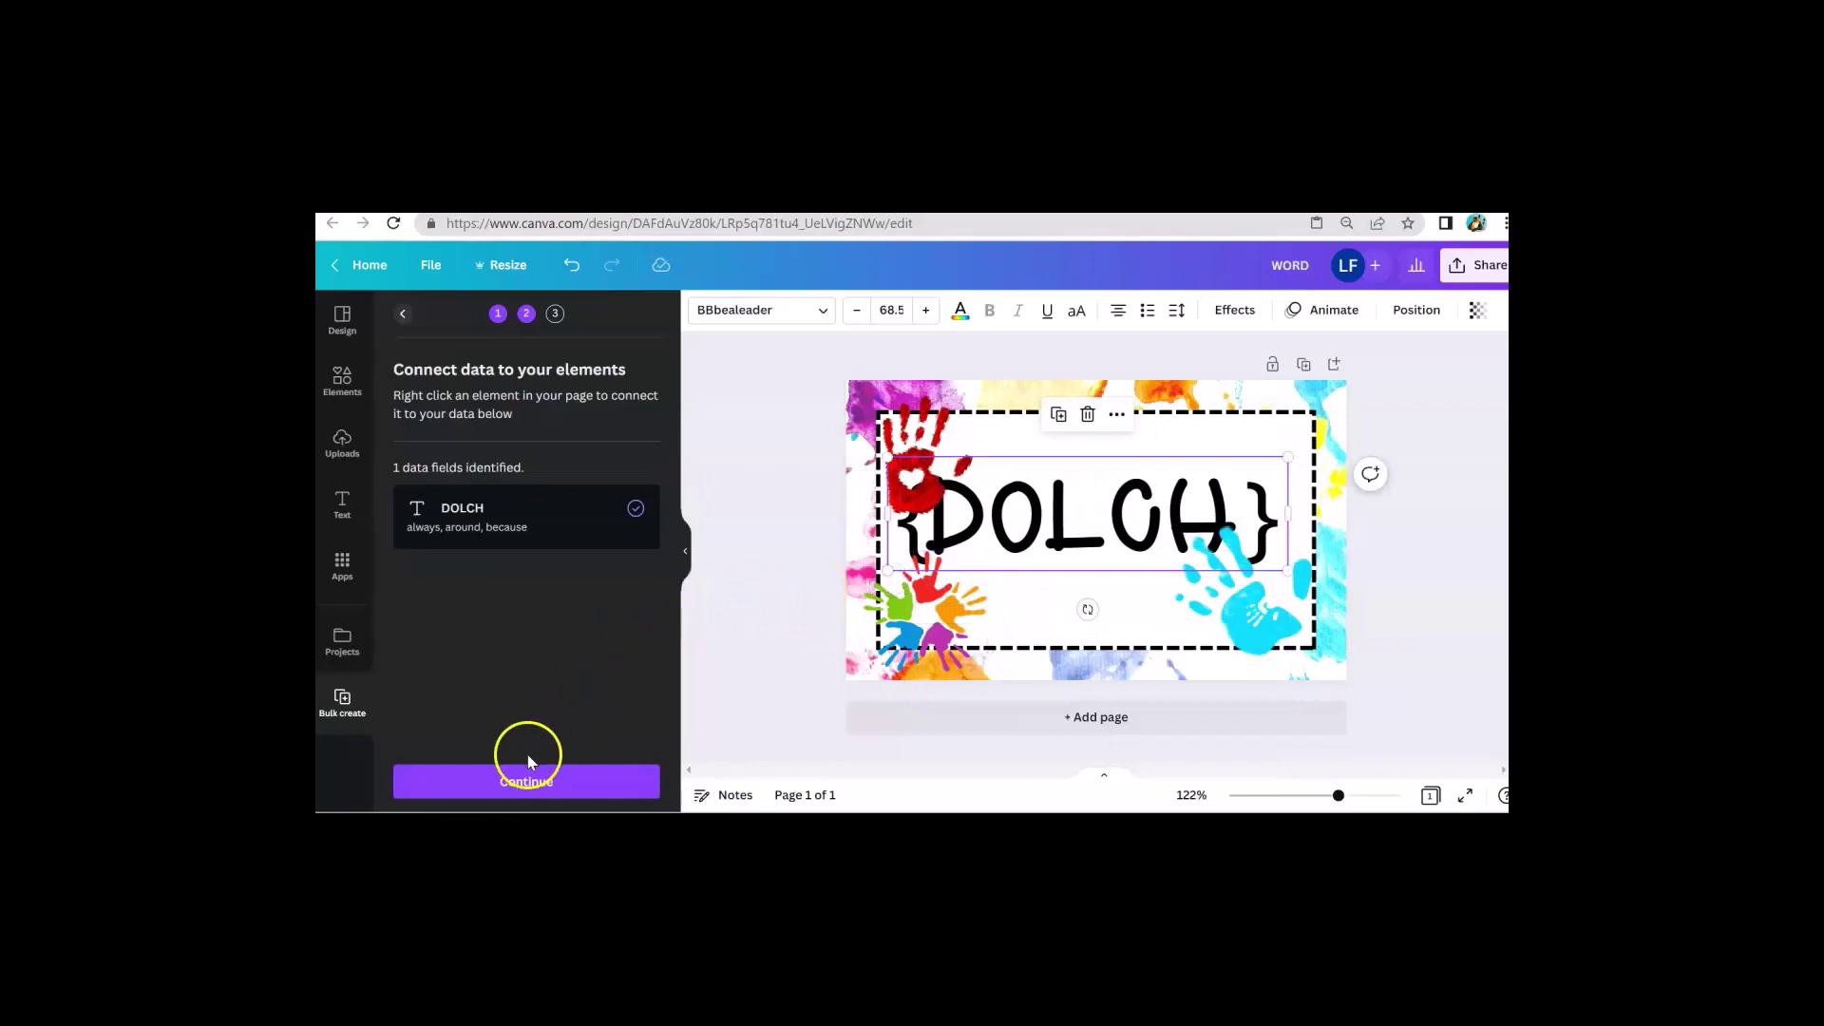
{"action": "left_click", "coordinate": [522, 783]}
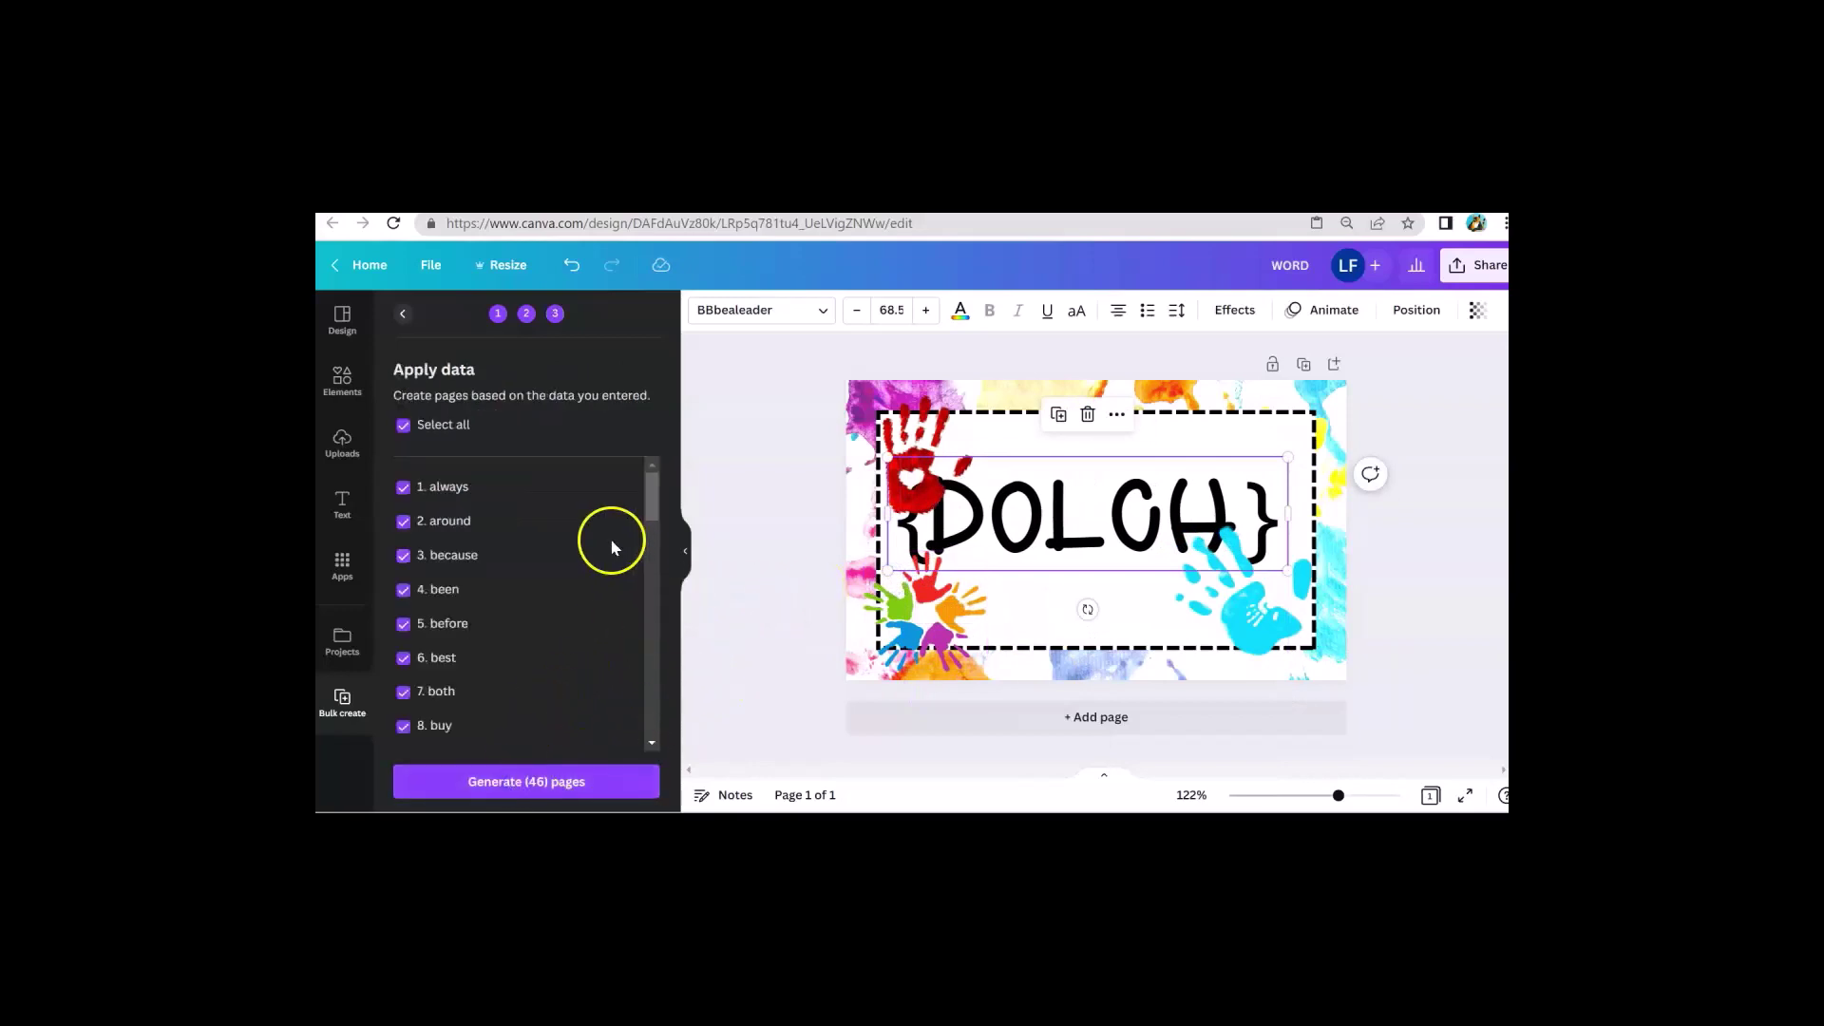
{"action": "scroll", "coordinate": [561, 663], "scroll_direction": "down", "scroll_amount": 3}
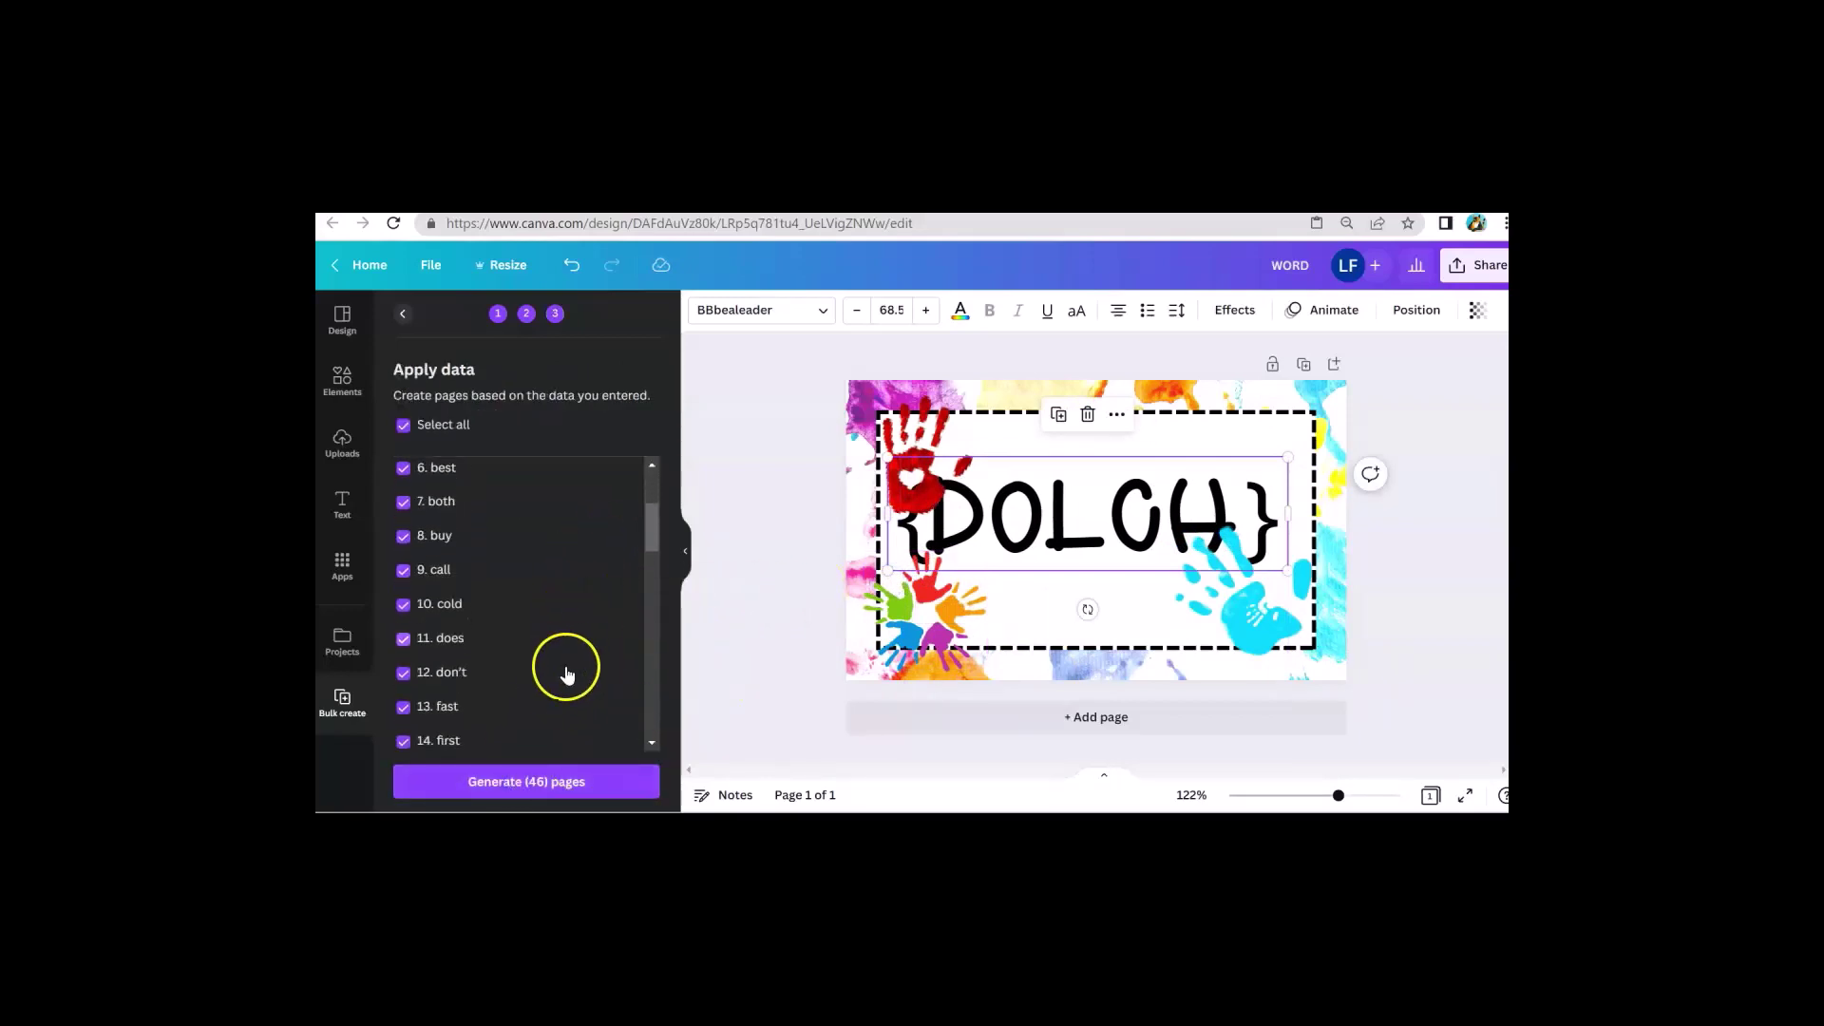
{"action": "left_click", "coordinate": [521, 785]}
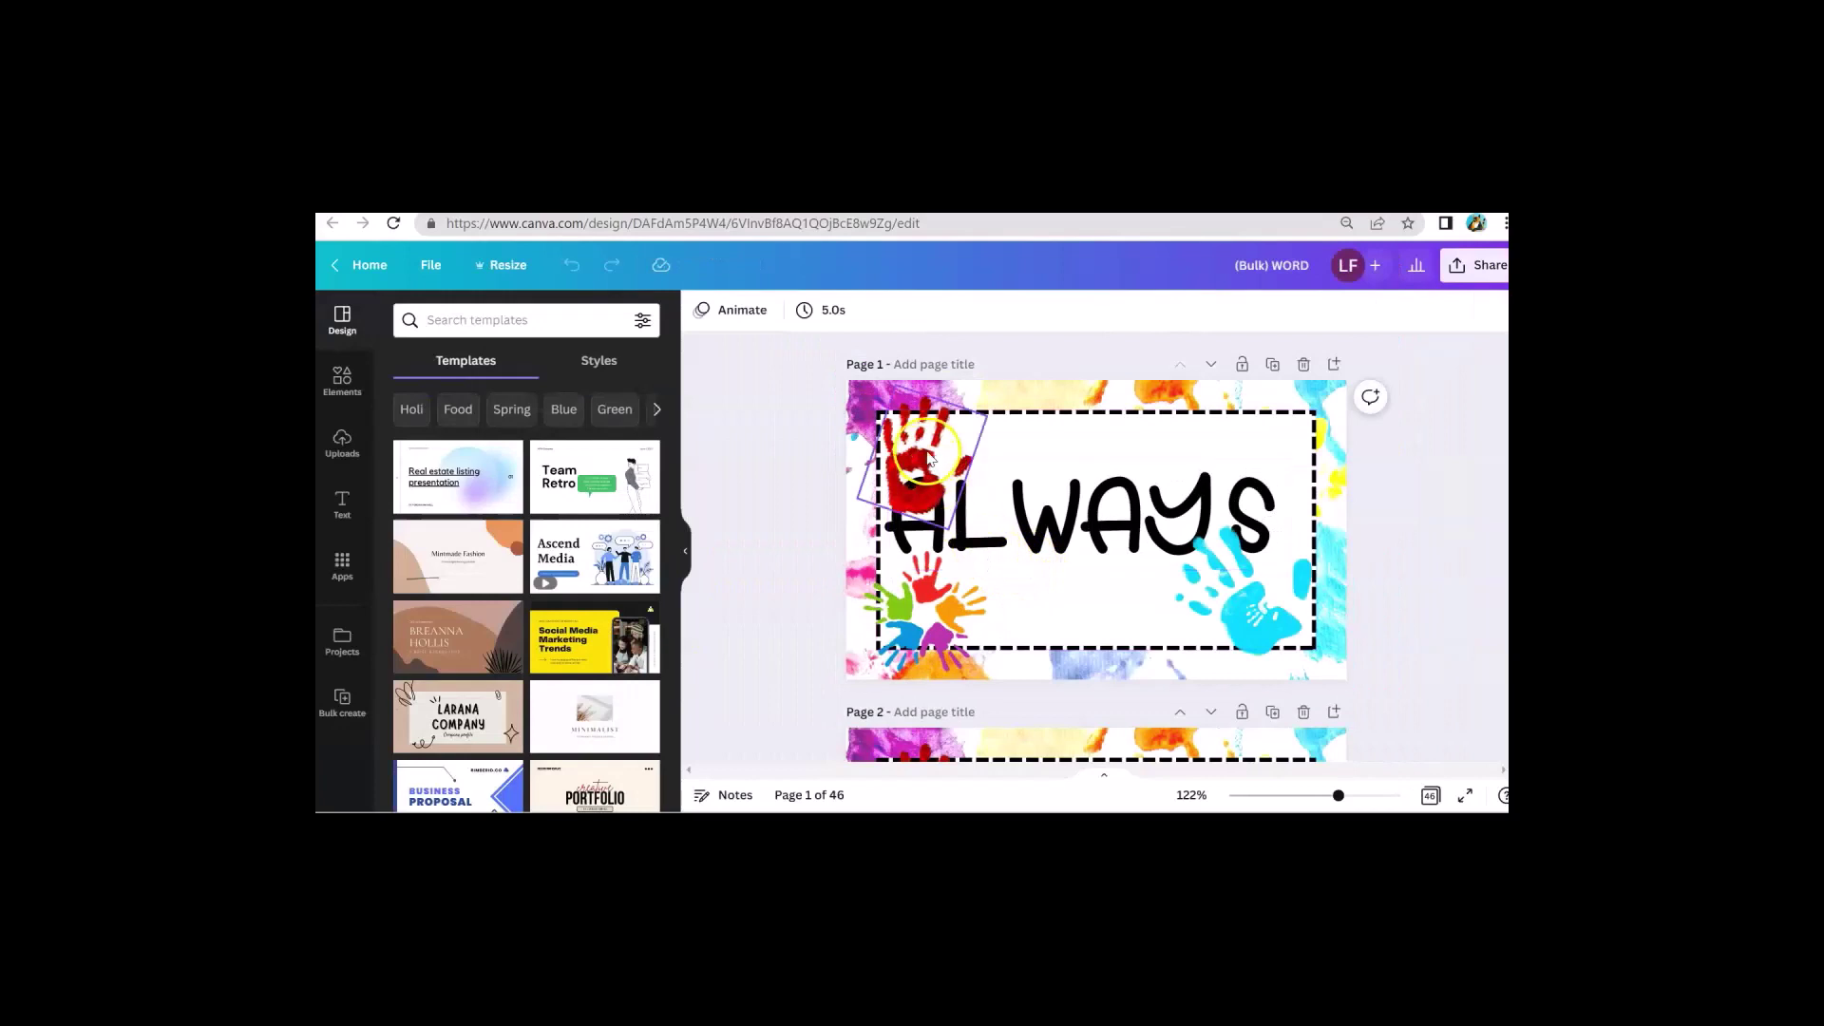
Shrink the red handprint on page 1, shift it rightward, then check page 2's handprint.
{"action": "left_click", "coordinate": [936, 452]}
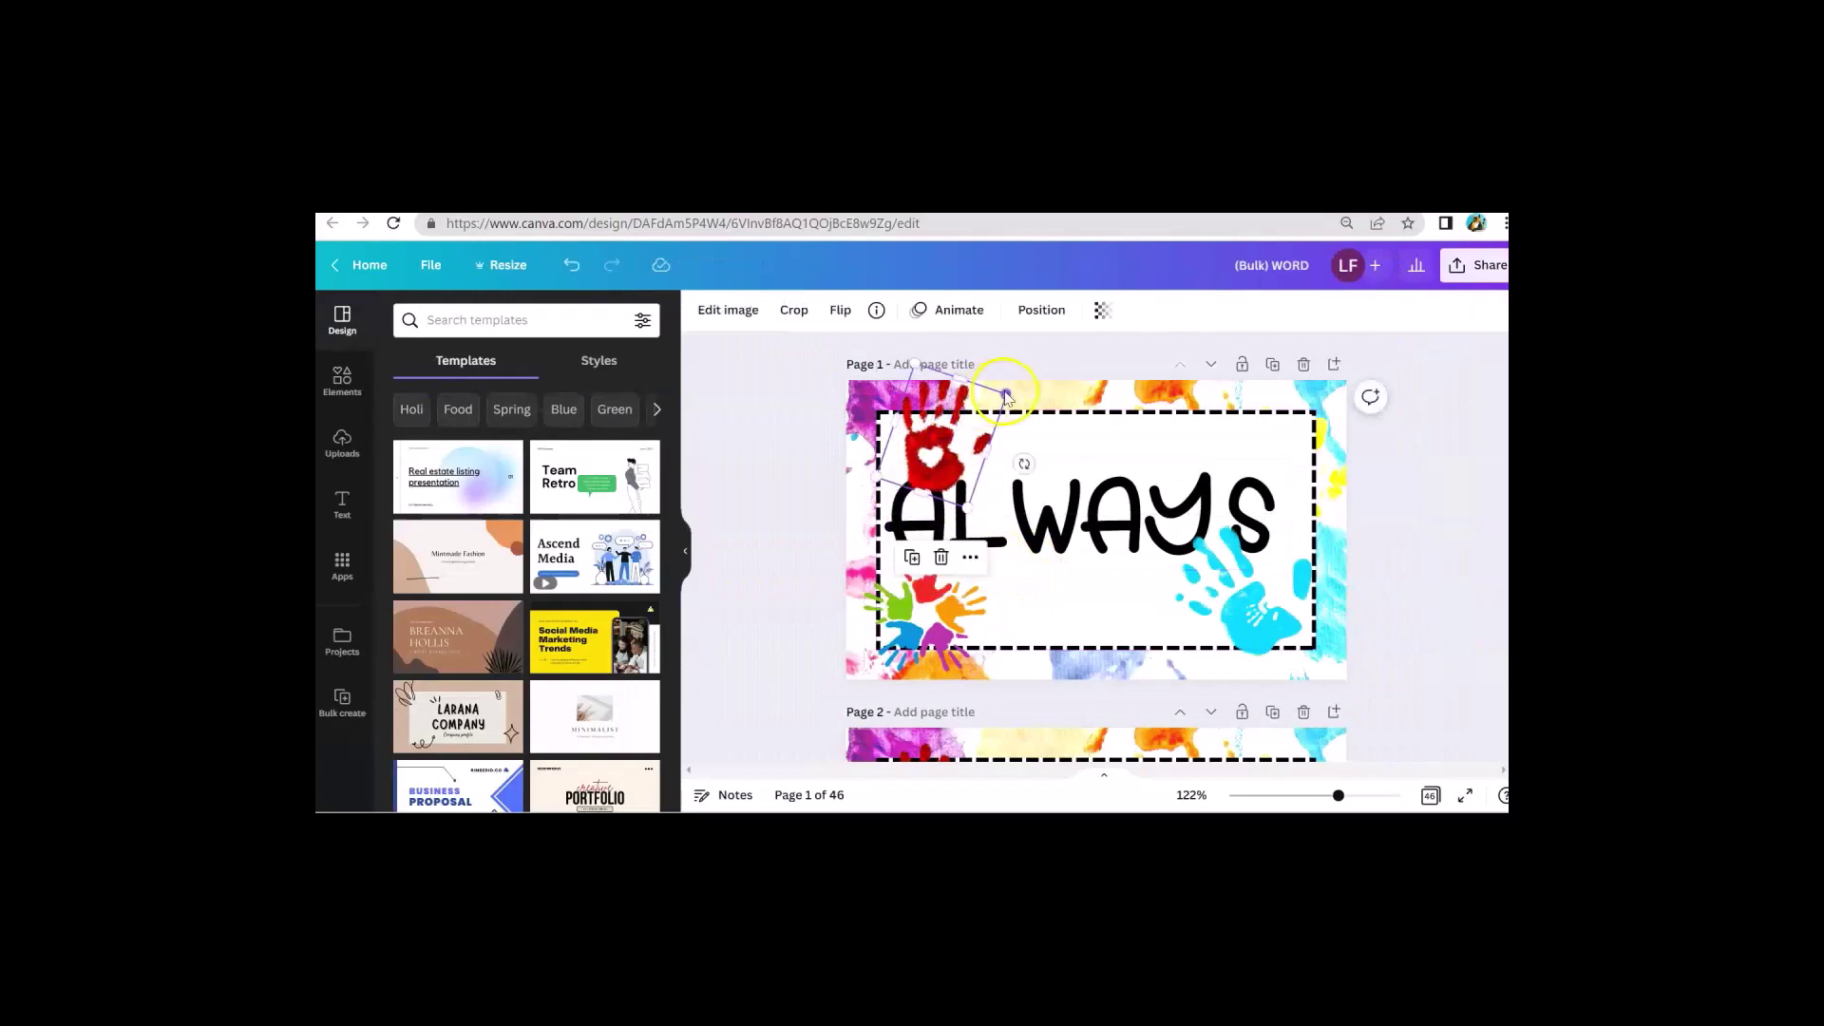
{"action": "left_click_drag", "start_coordinate": [1007, 395], "coordinate": [1284, 423]}
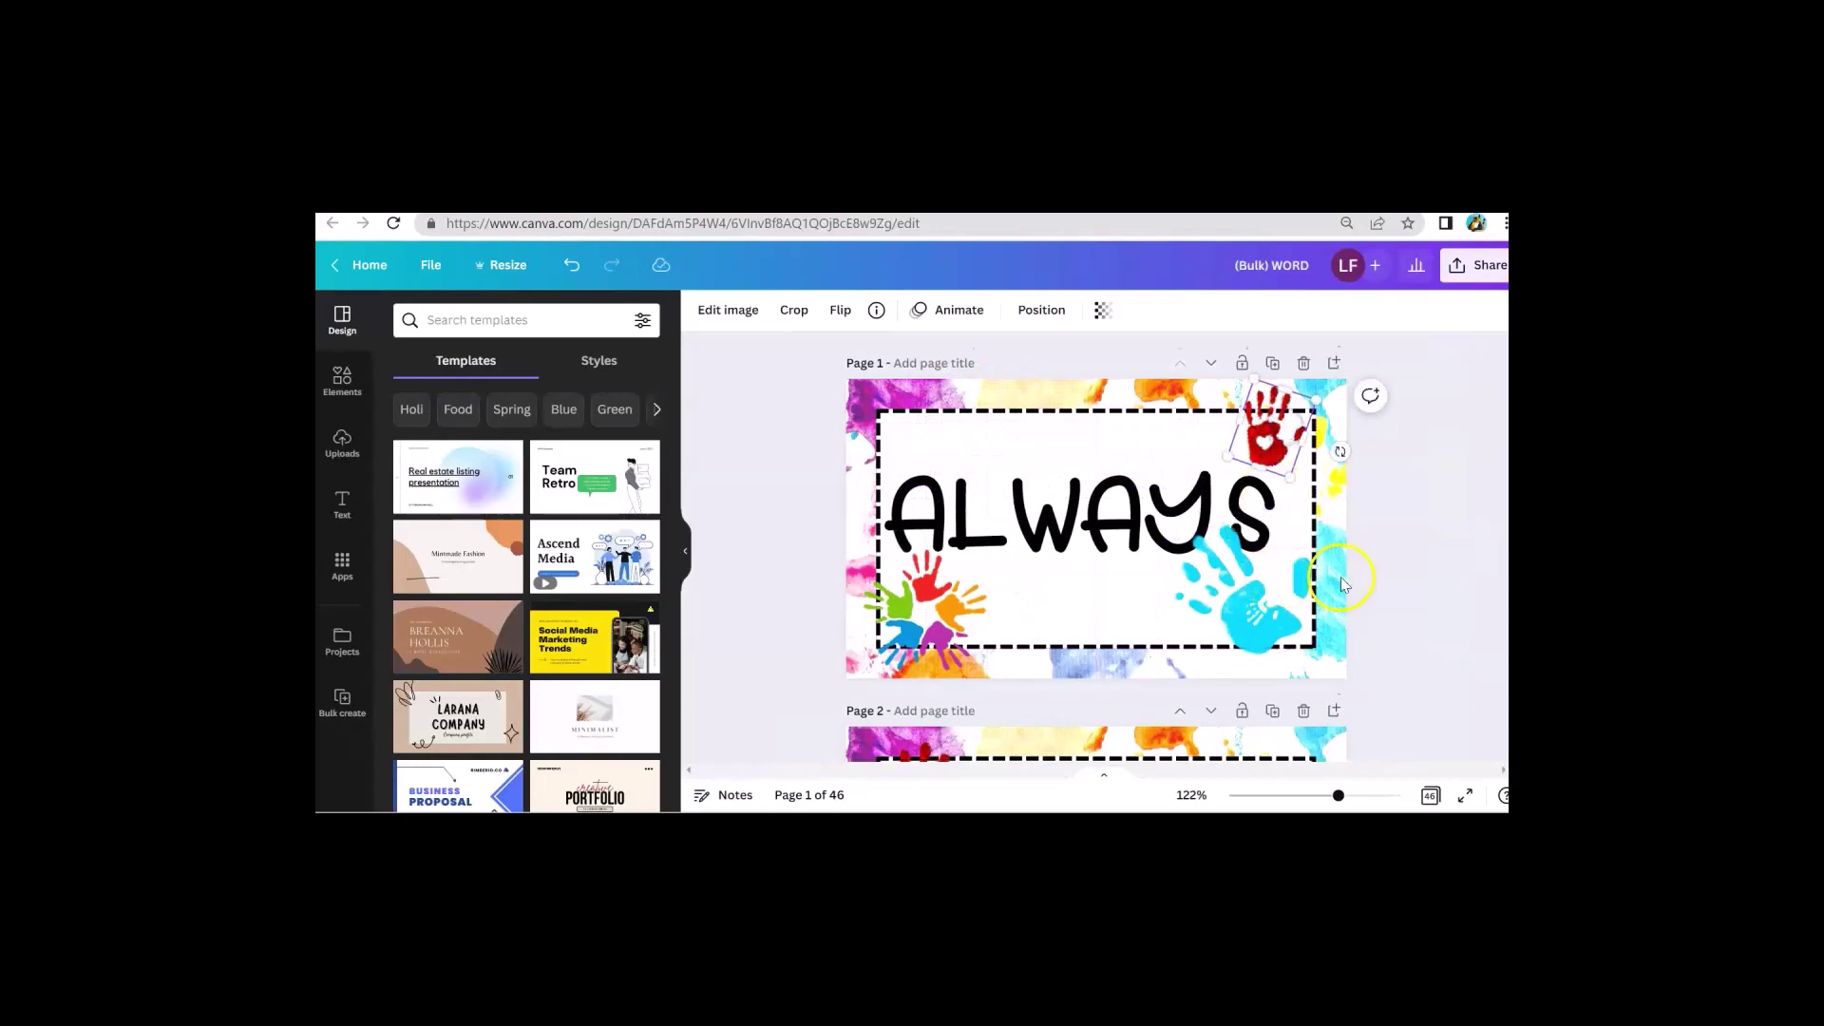
{"action": "scroll", "coordinate": [1343, 584], "scroll_direction": "down", "scroll_amount": 3}
{"action": "left_click", "coordinate": [918, 510]}
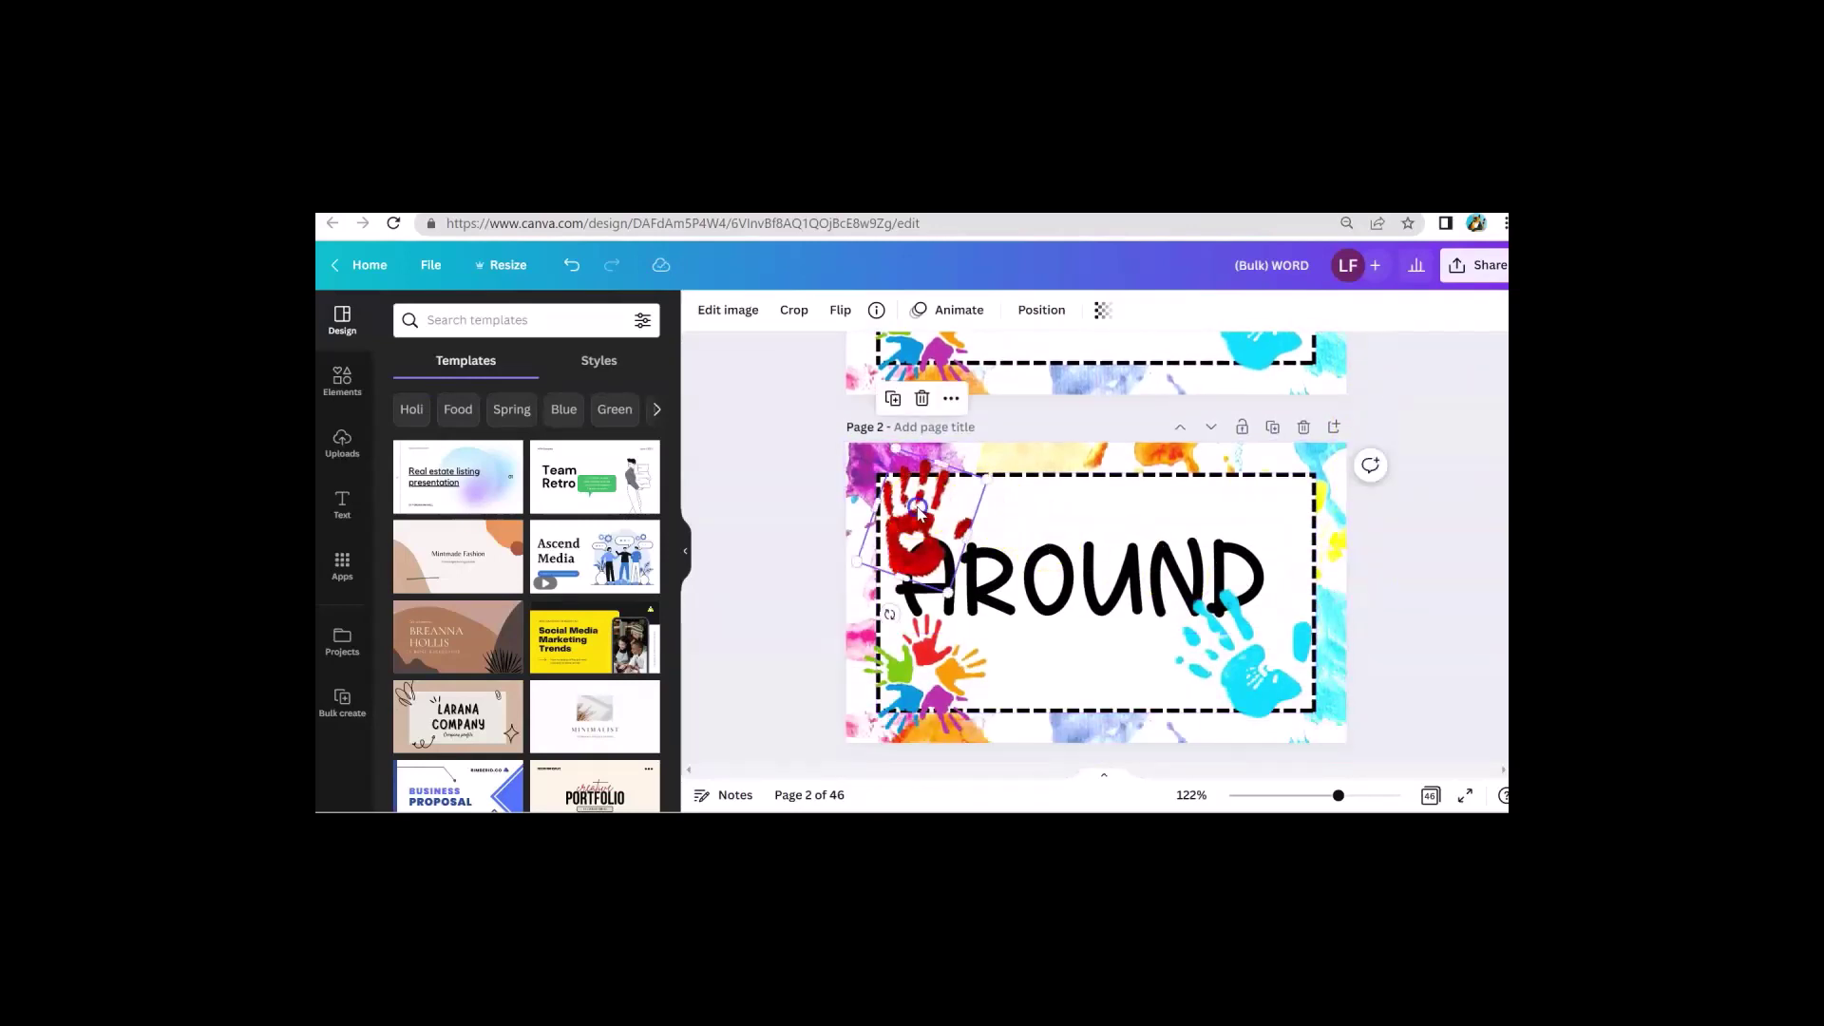
{"action": "left_click", "coordinate": [921, 398]}
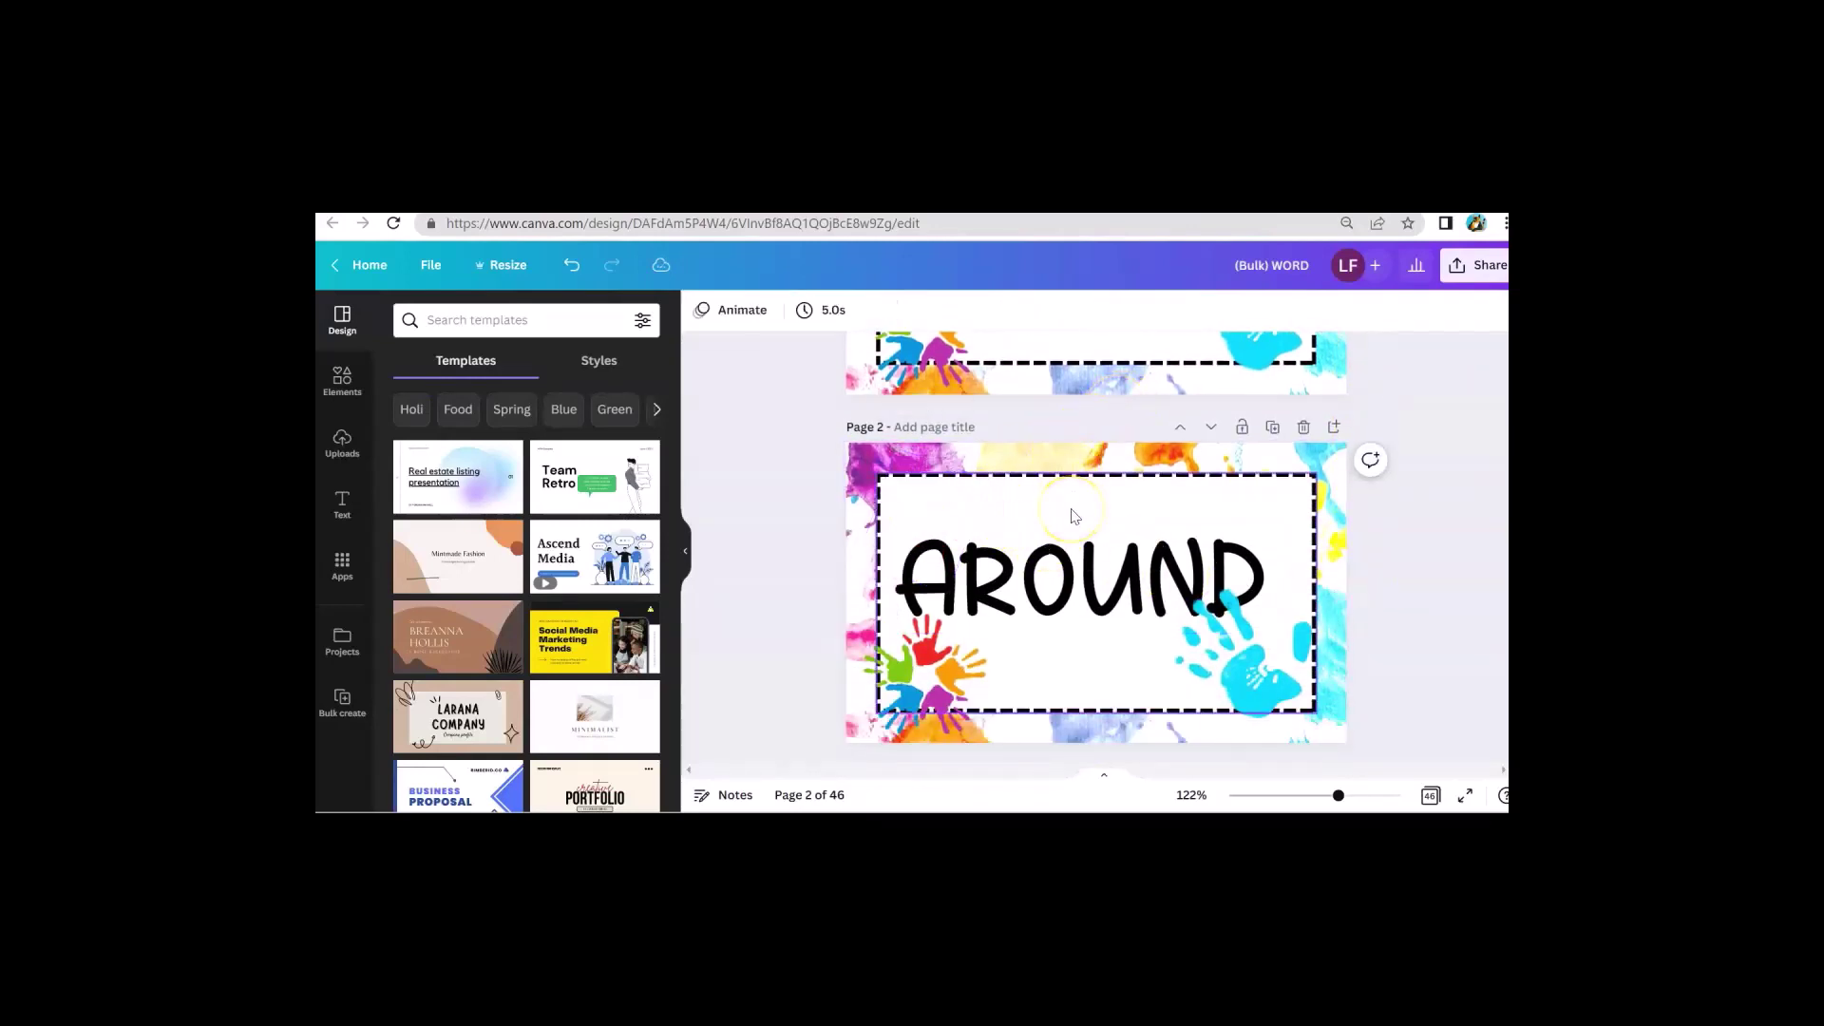
{"action": "scroll", "coordinate": [823, 504], "scroll_direction": "down", "scroll_amount": 3}
Set the BECAUSE card's red handprint to transparency 39 and fit BECAUSE on one line.
{"action": "left_click", "coordinate": [919, 484]}
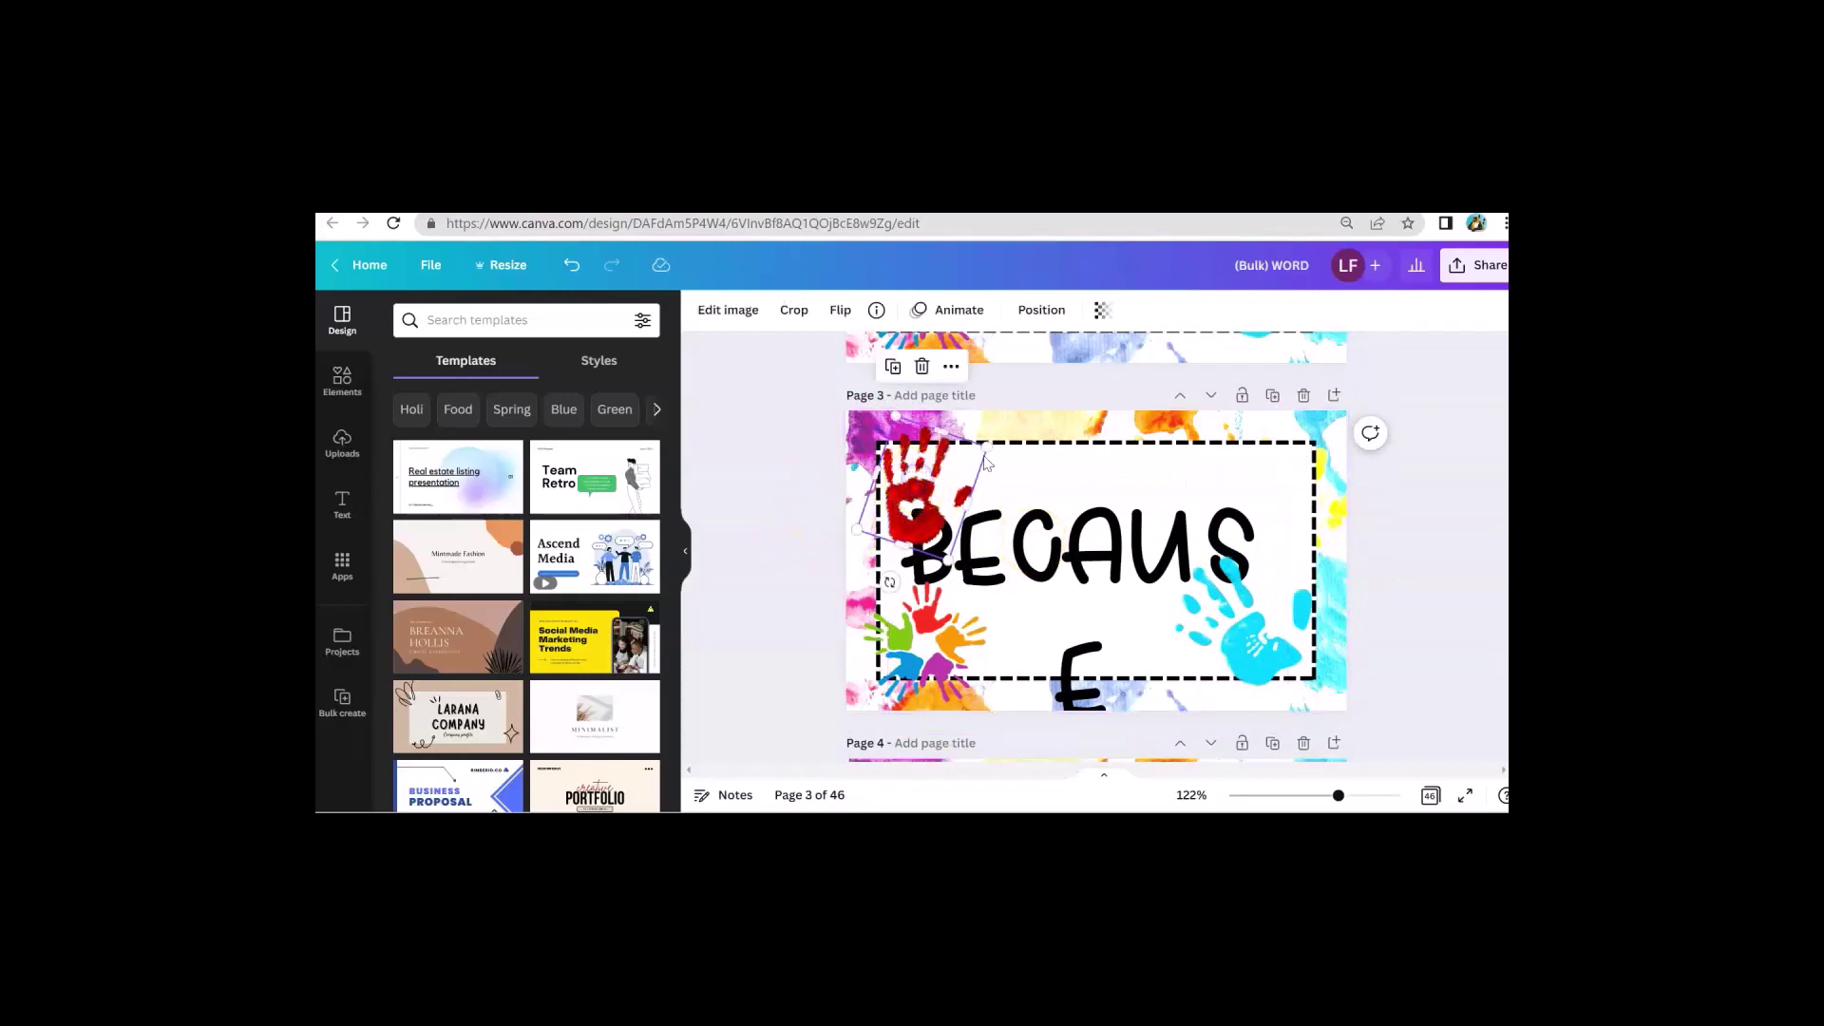
{"action": "left_click", "coordinate": [1102, 309]}
{"action": "left_click_drag", "start_coordinate": [1100, 380], "coordinate": [1003, 383]}
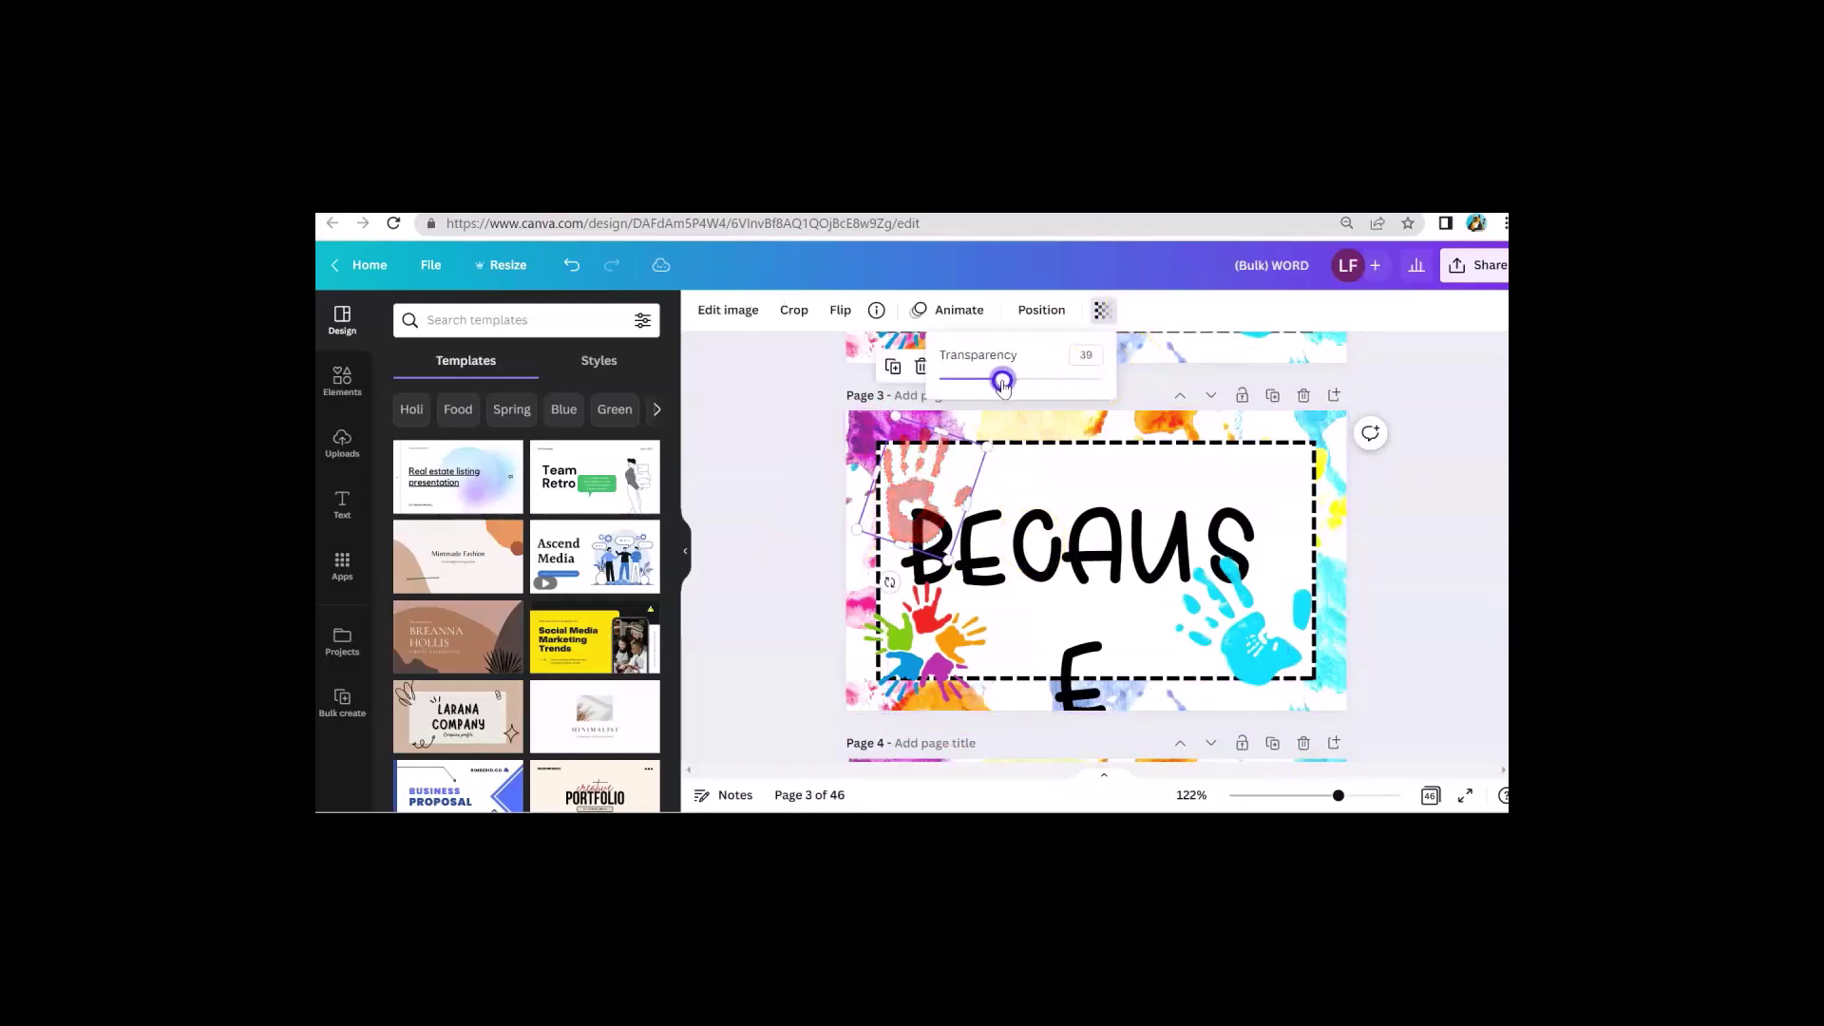
{"action": "left_click", "coordinate": [1216, 570]}
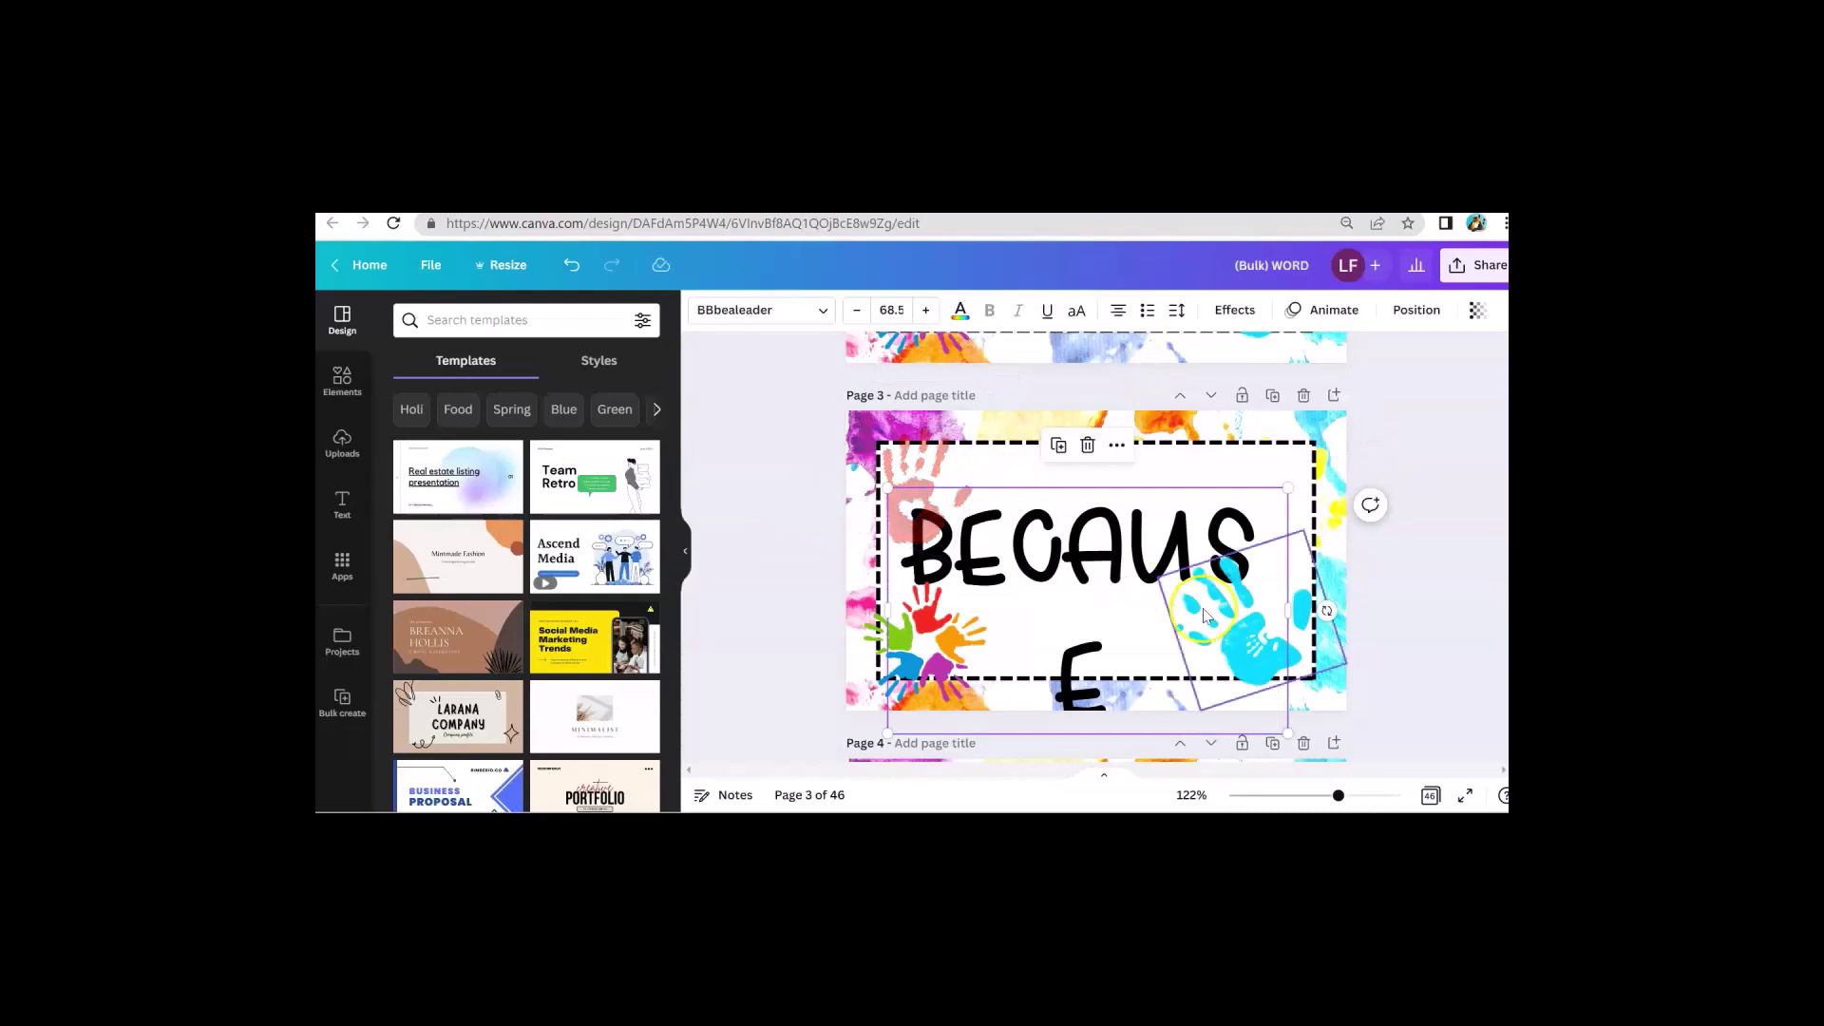
{"action": "left_click_drag", "start_coordinate": [1296, 611], "coordinate": [1320, 605]}
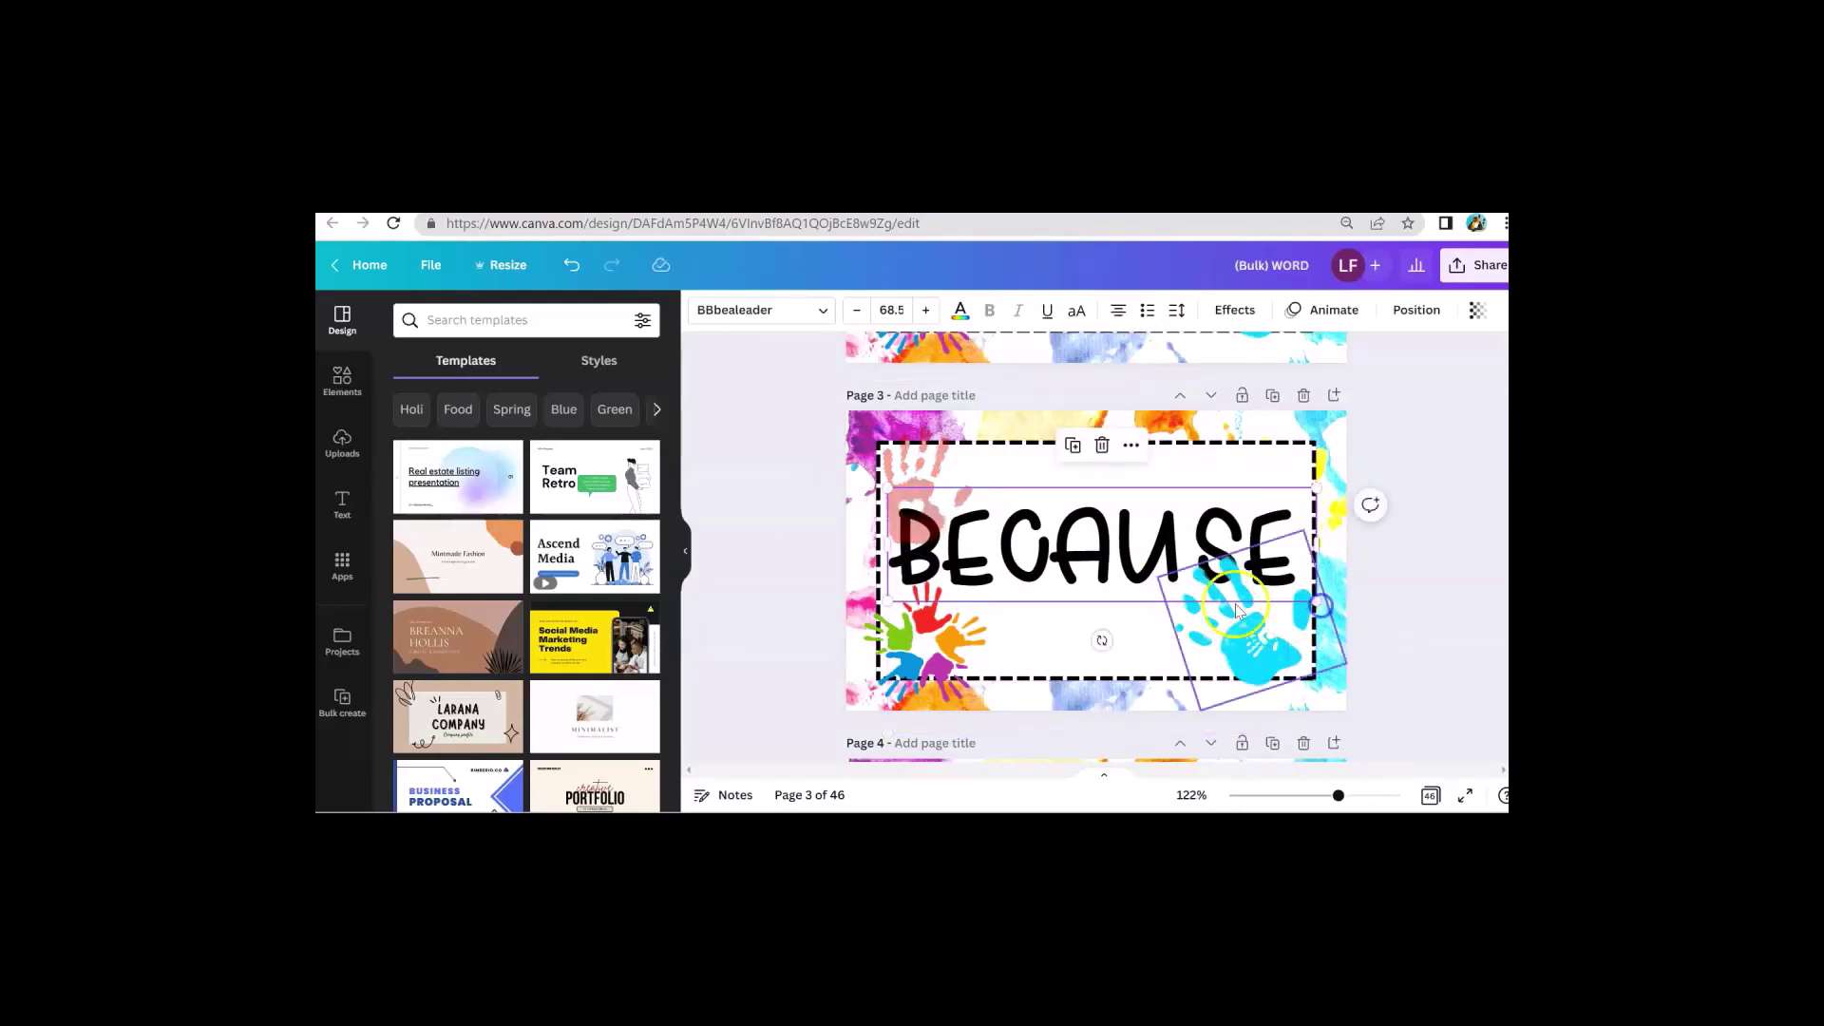
Send the blue handprint back one layer and move it to the centre behind BECAUSE.
{"action": "left_click", "coordinate": [1259, 649]}
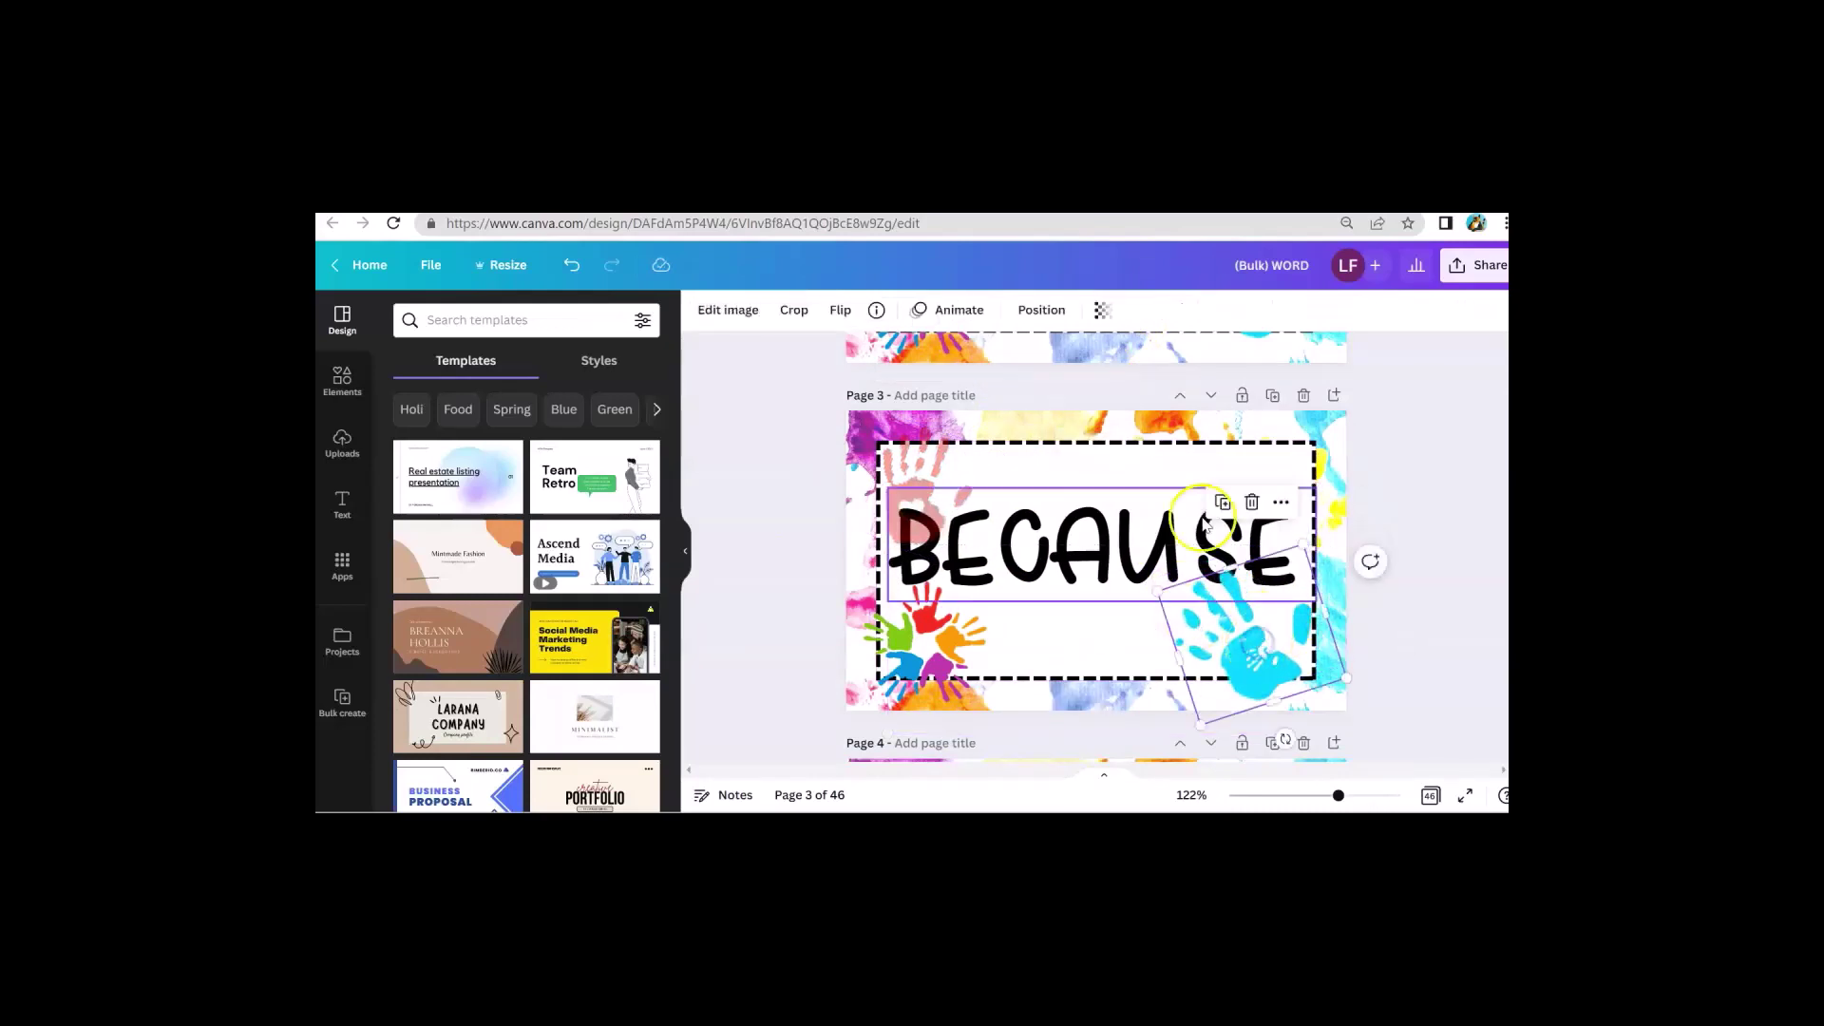
{"action": "left_click", "coordinate": [1039, 311]}
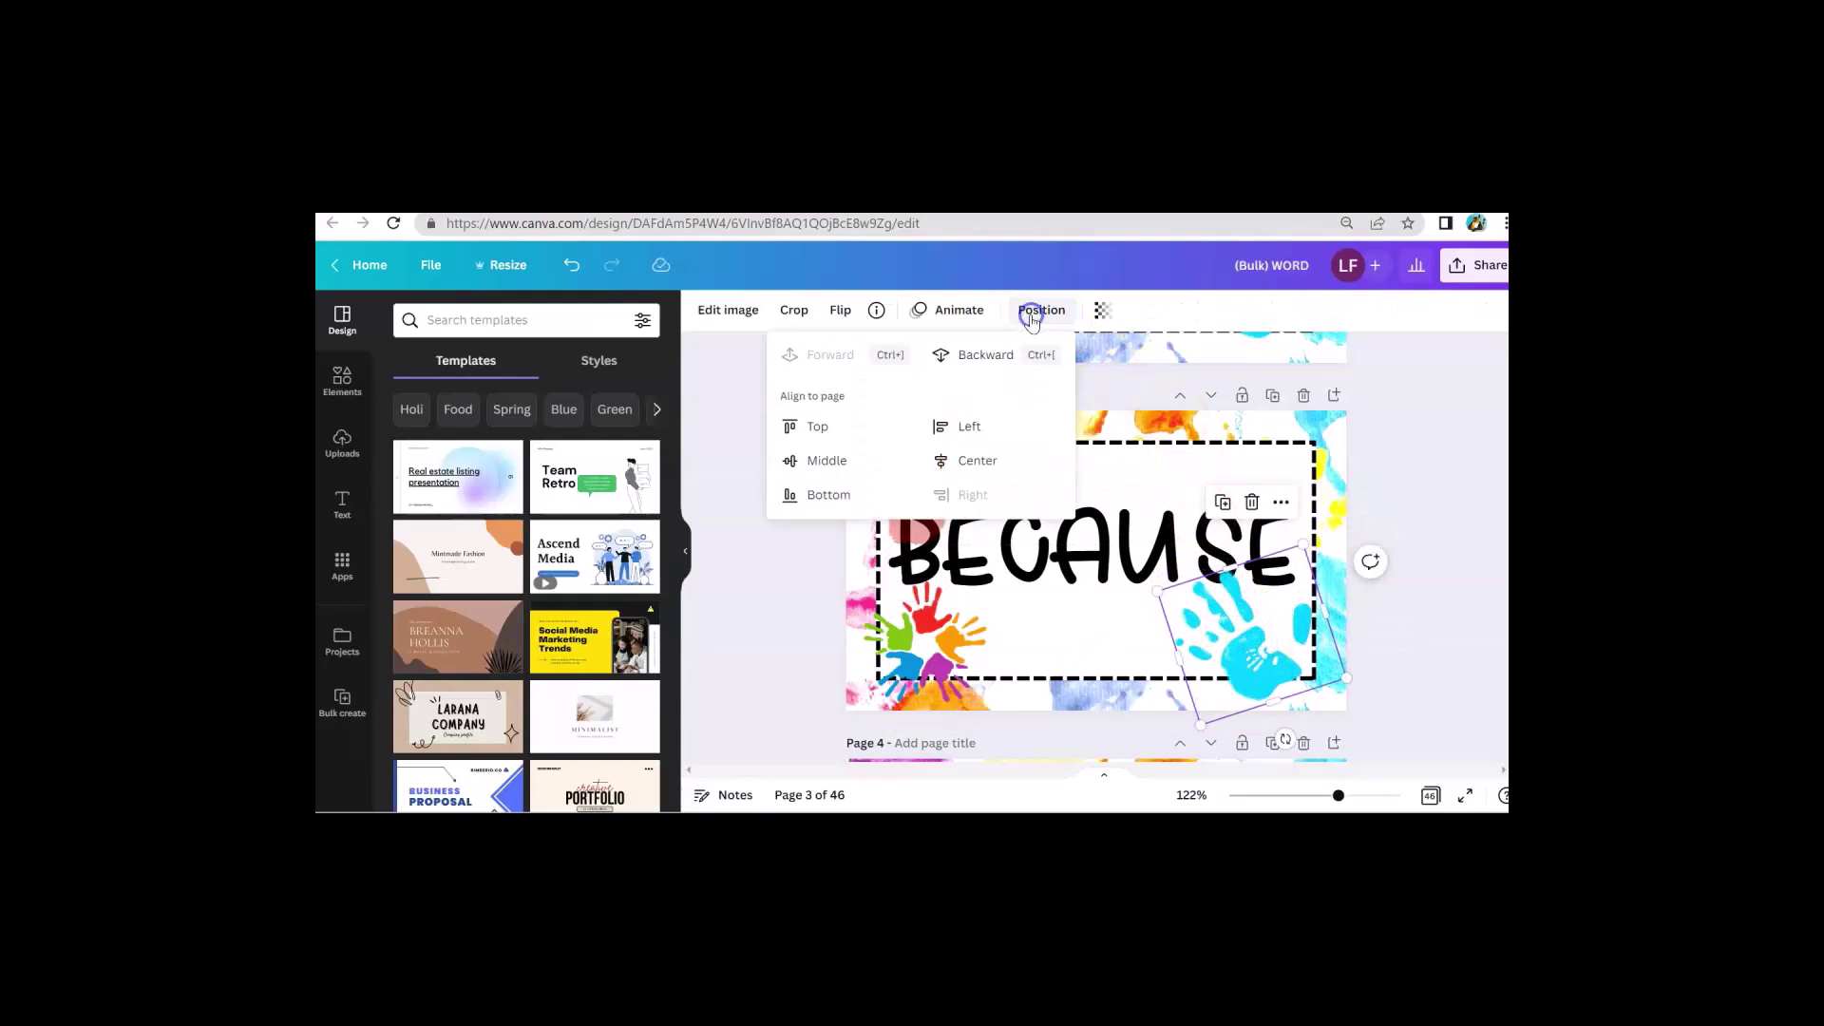
{"action": "left_click", "coordinate": [977, 356]}
{"action": "left_click_drag", "start_coordinate": [1308, 599], "coordinate": [1127, 559]}
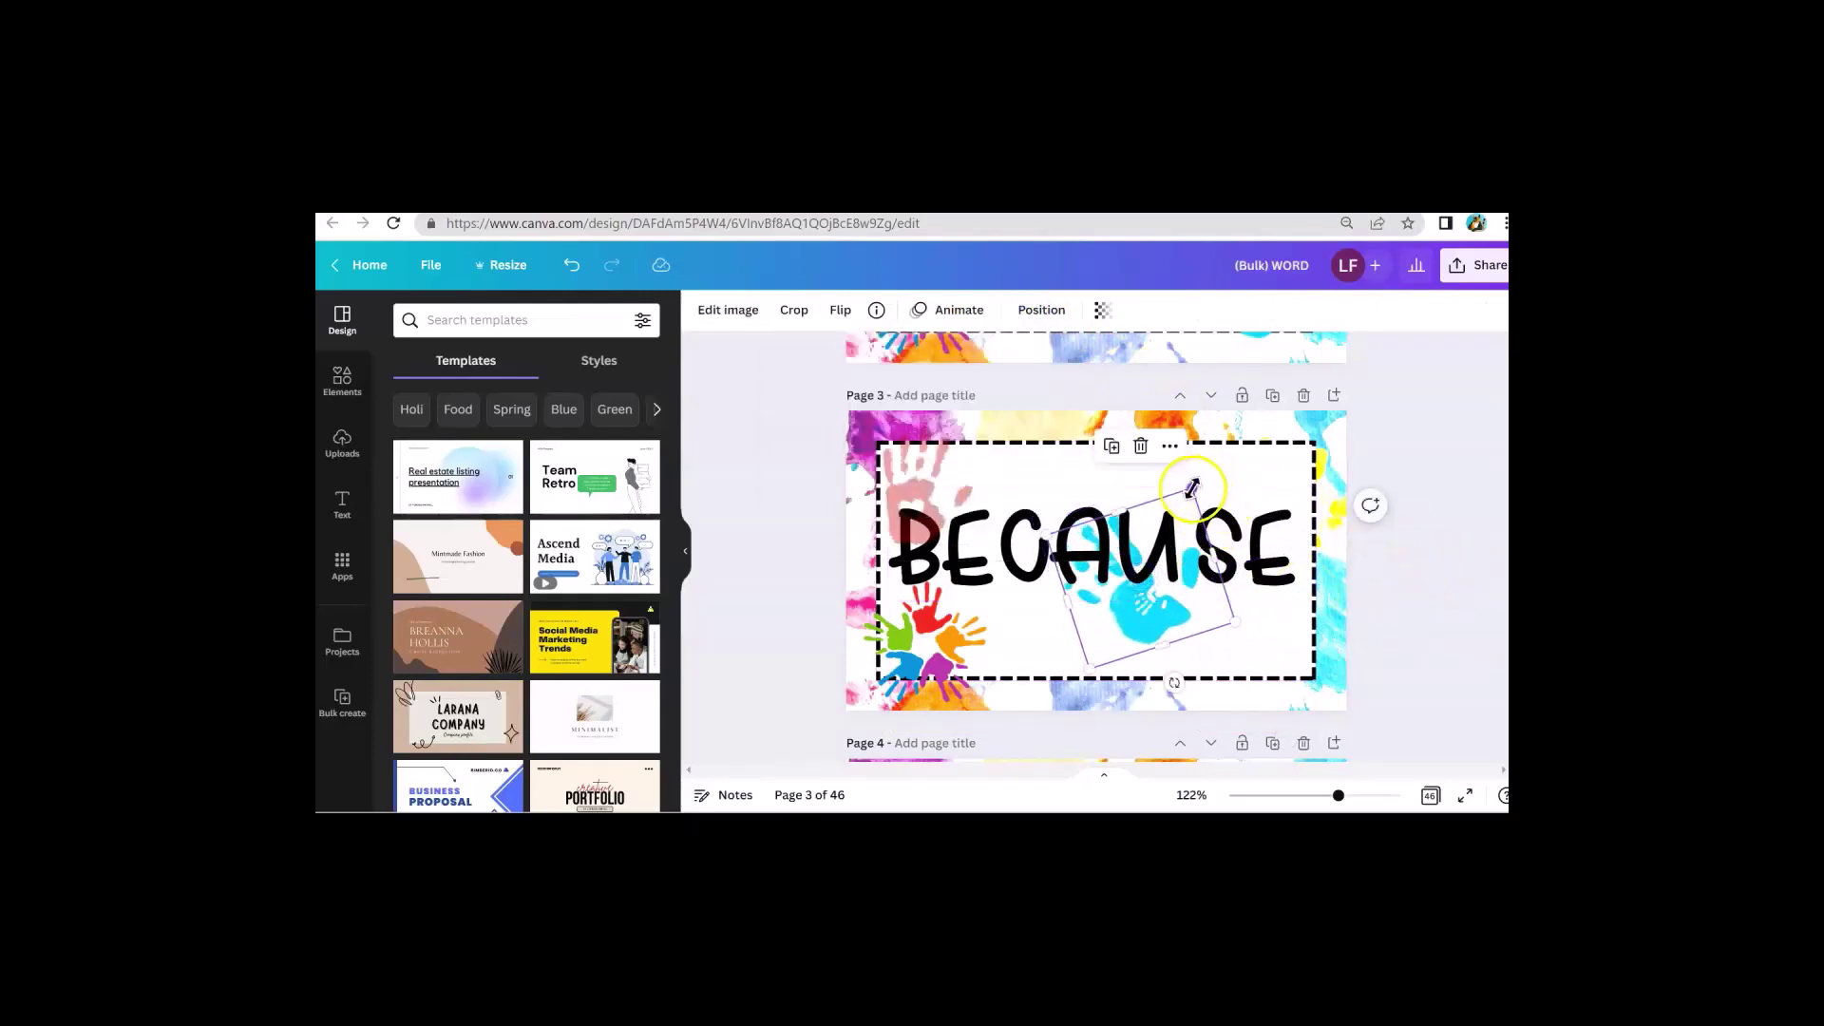
{"action": "scroll", "coordinate": [1439, 584], "scroll_direction": "down", "scroll_amount": 9}
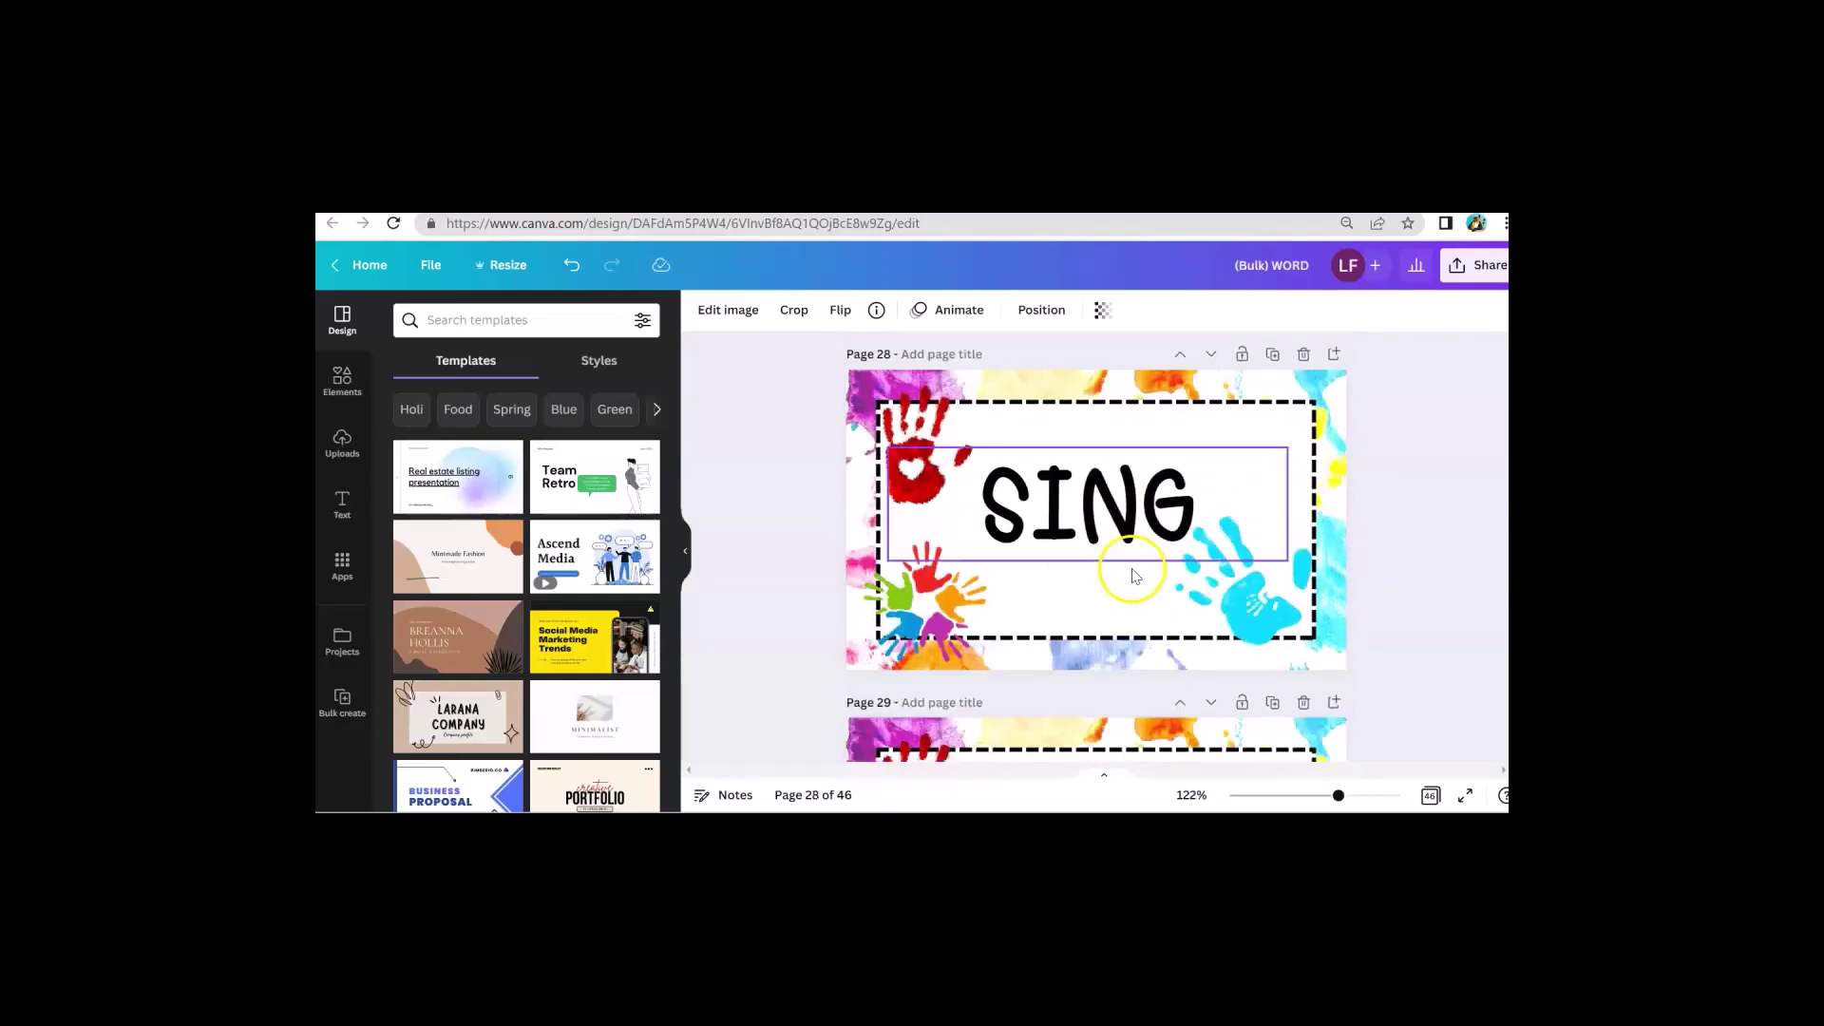
{"action": "scroll", "coordinate": [1140, 582], "scroll_direction": "down", "scroll_amount": 10}
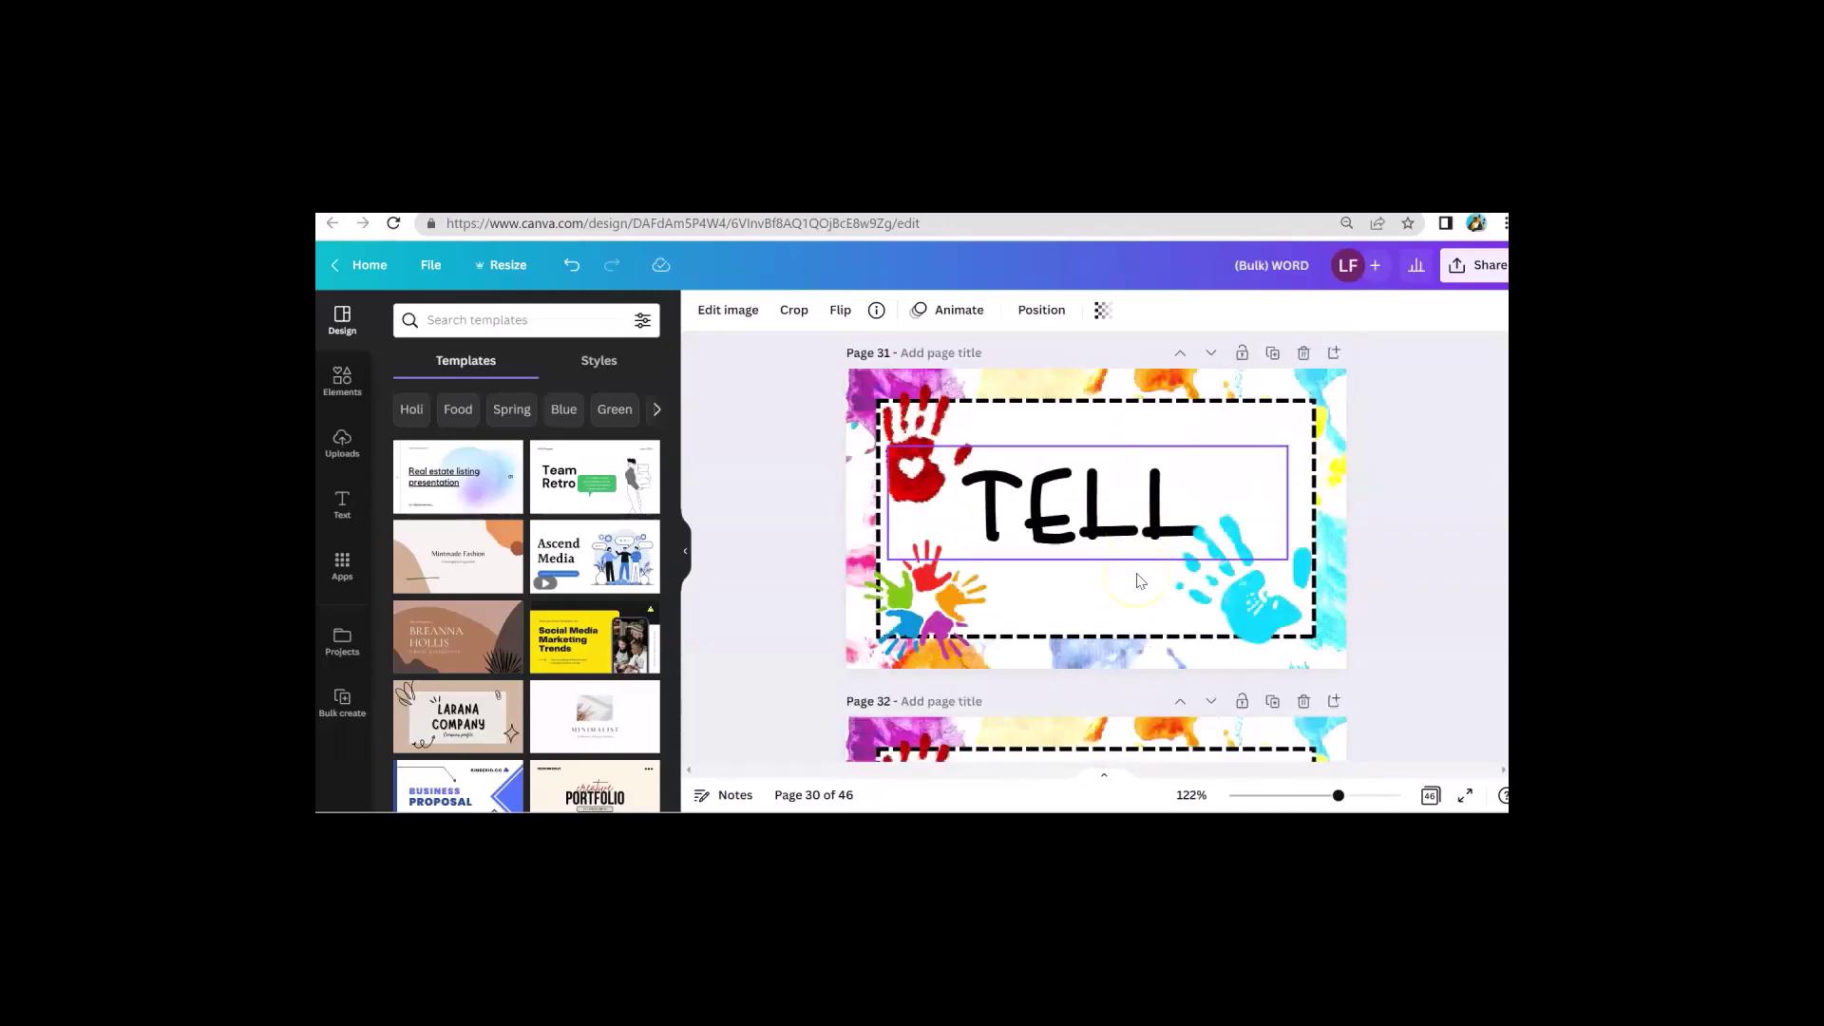
{"action": "scroll", "coordinate": [1139, 581], "scroll_direction": "down", "scroll_amount": 10}
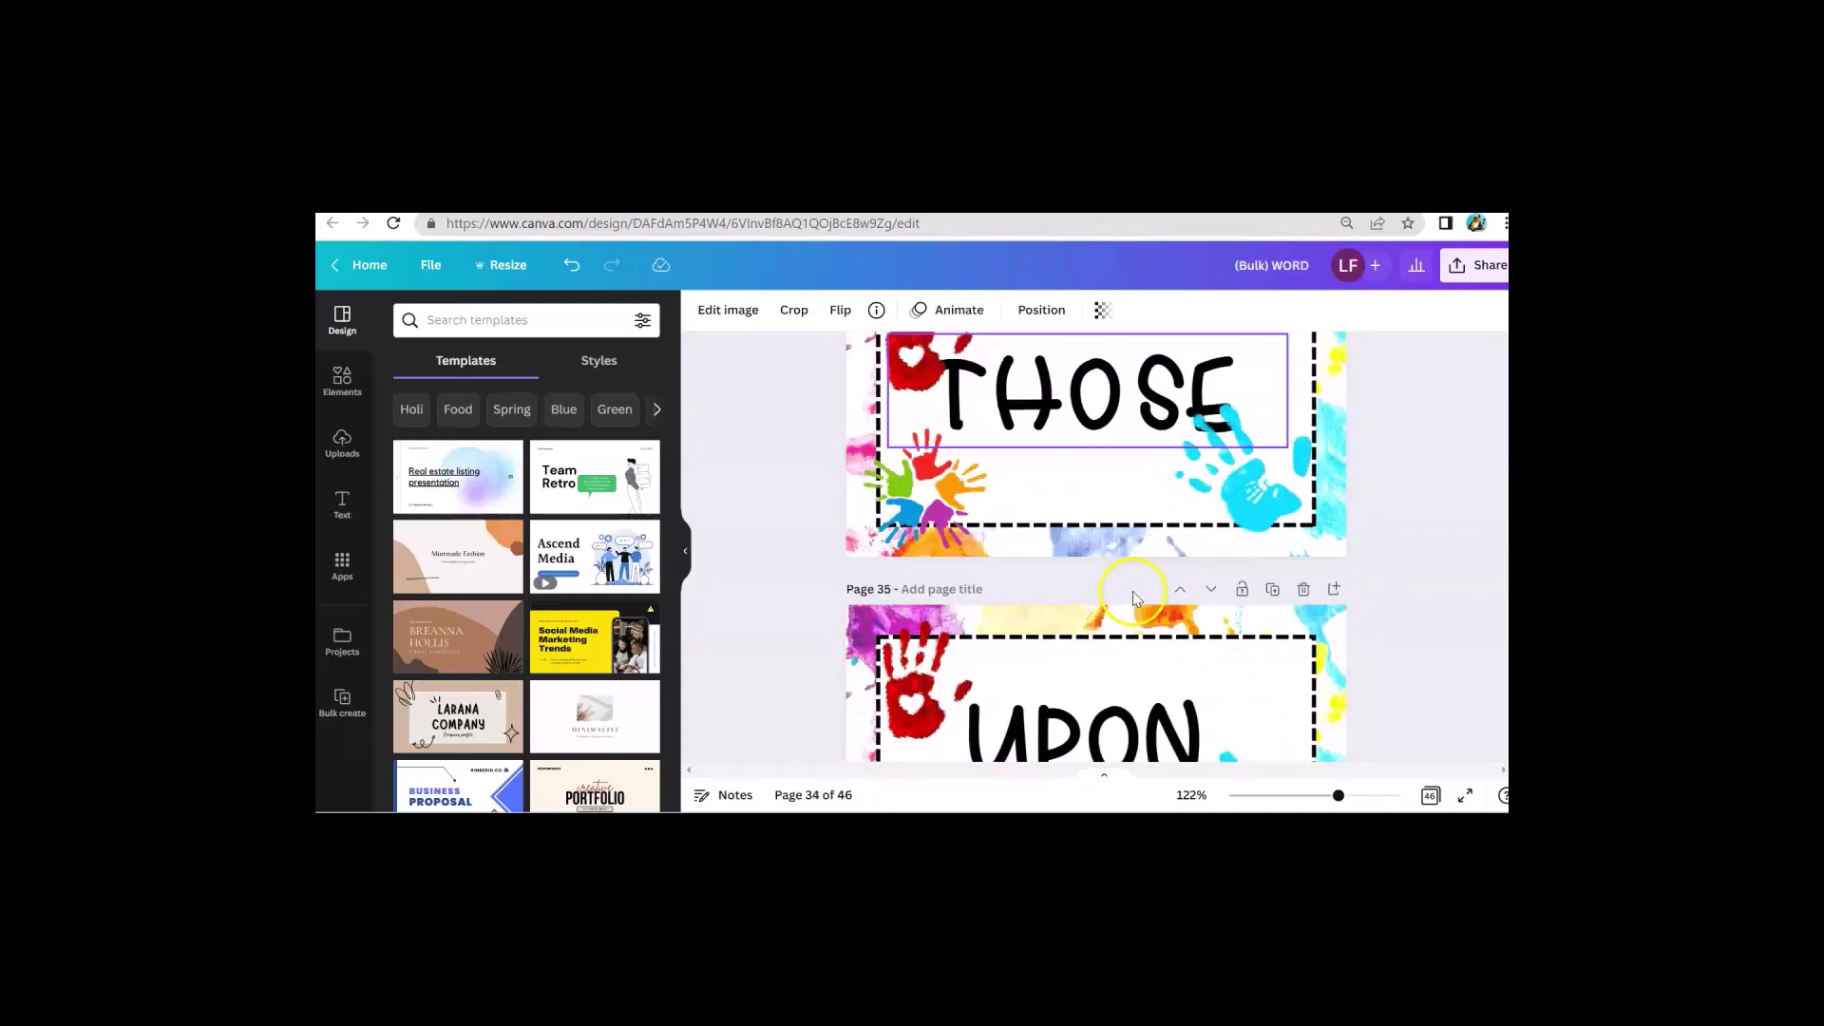
{"action": "scroll", "coordinate": [1131, 599], "scroll_direction": "down", "scroll_amount": 10}
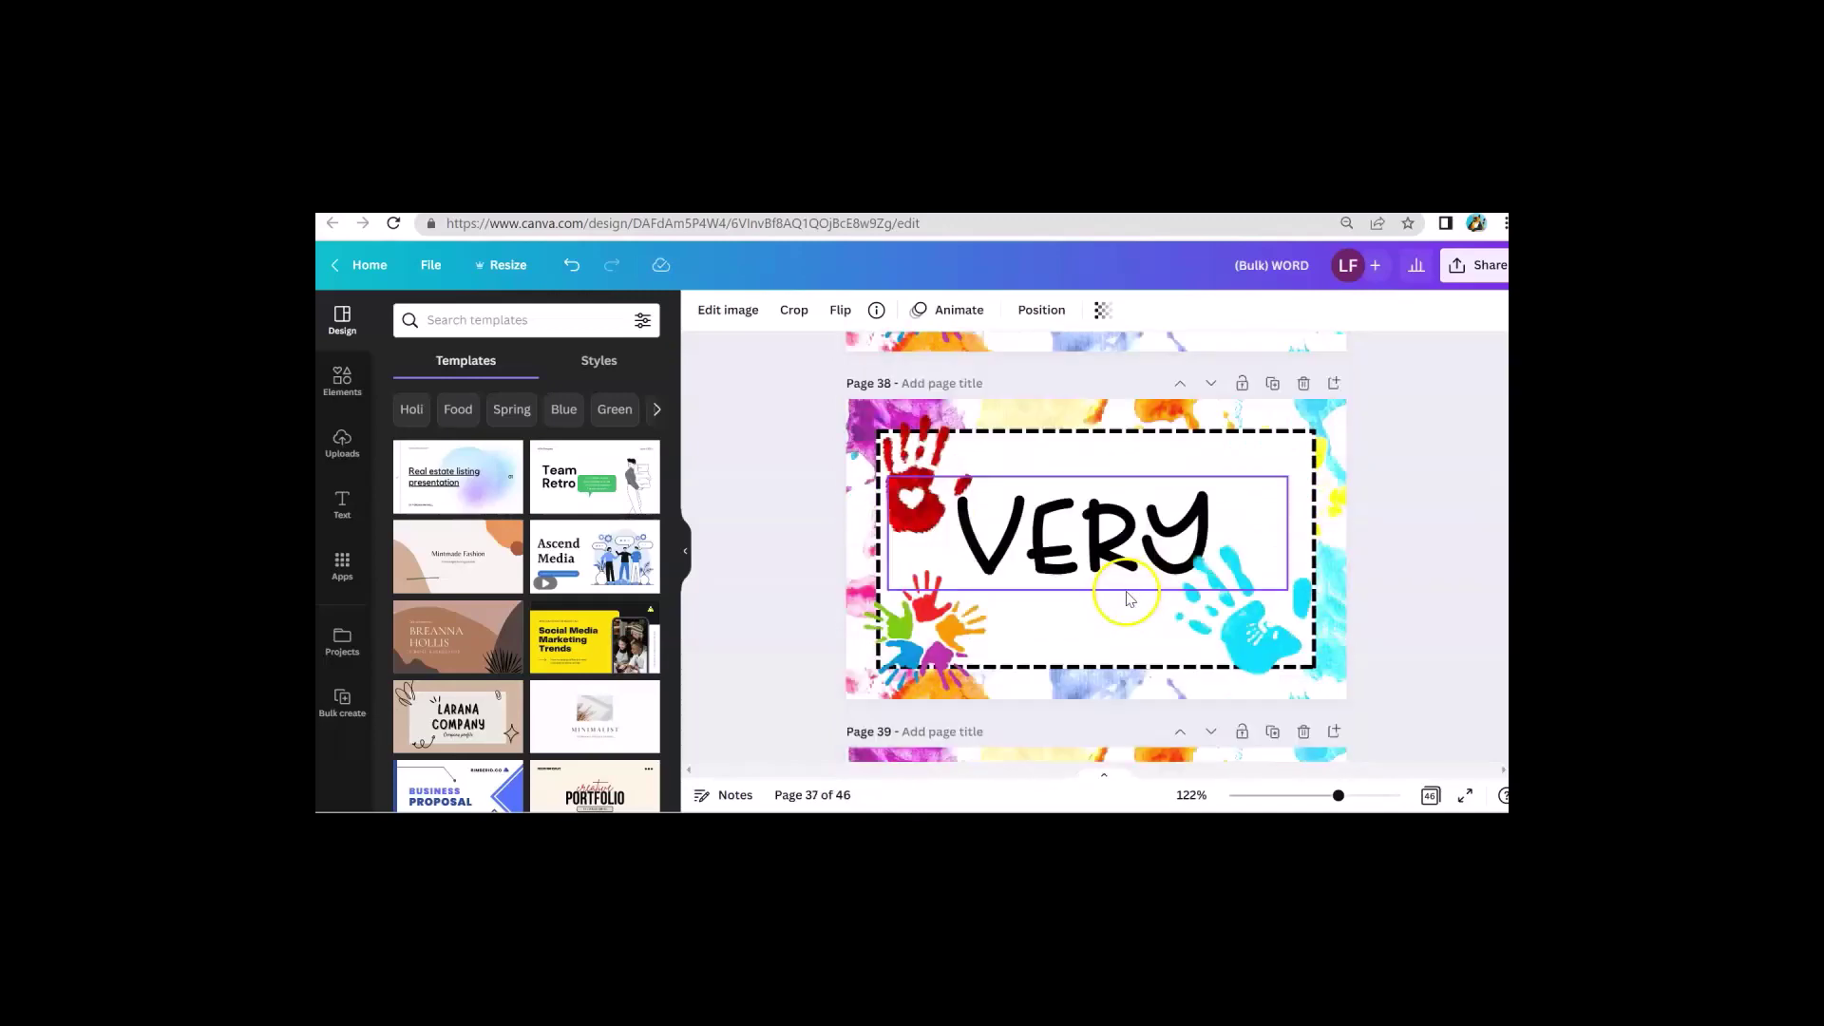
{"action": "scroll", "coordinate": [1121, 608], "scroll_direction": "down", "scroll_amount": 10}
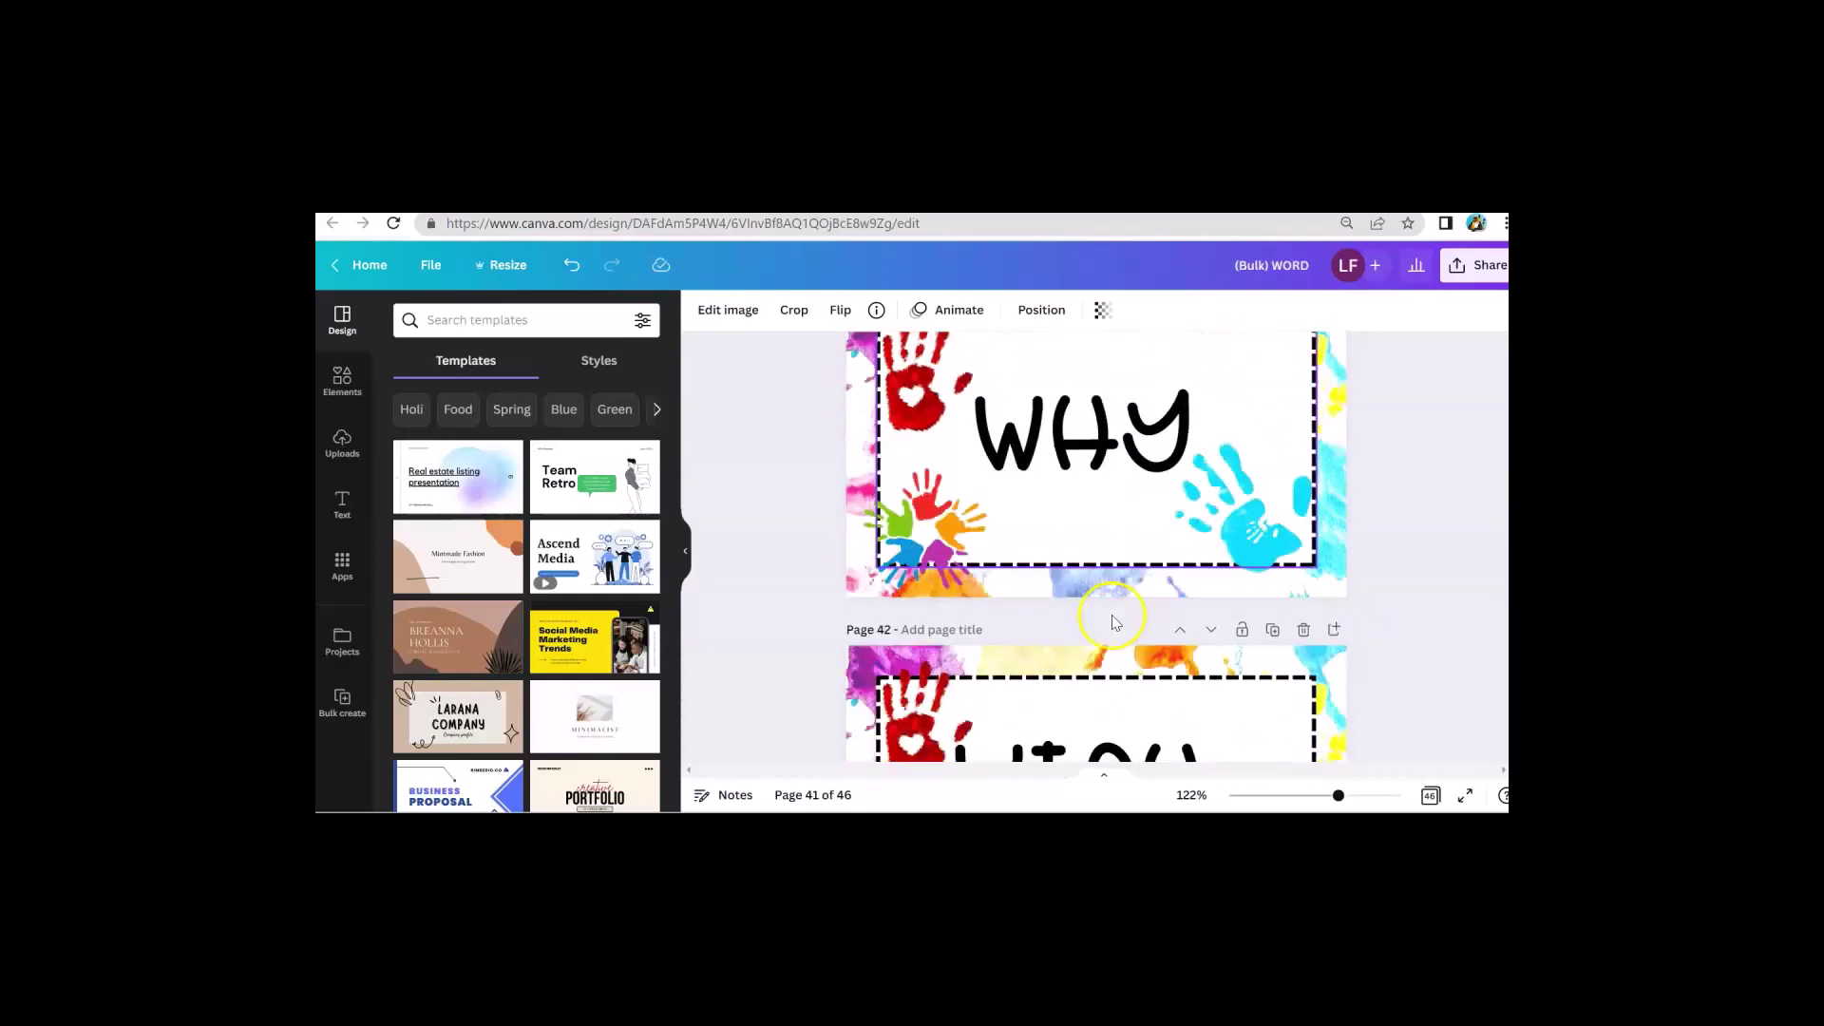
{"action": "scroll", "coordinate": [1112, 618], "scroll_direction": "down", "scroll_amount": 10}
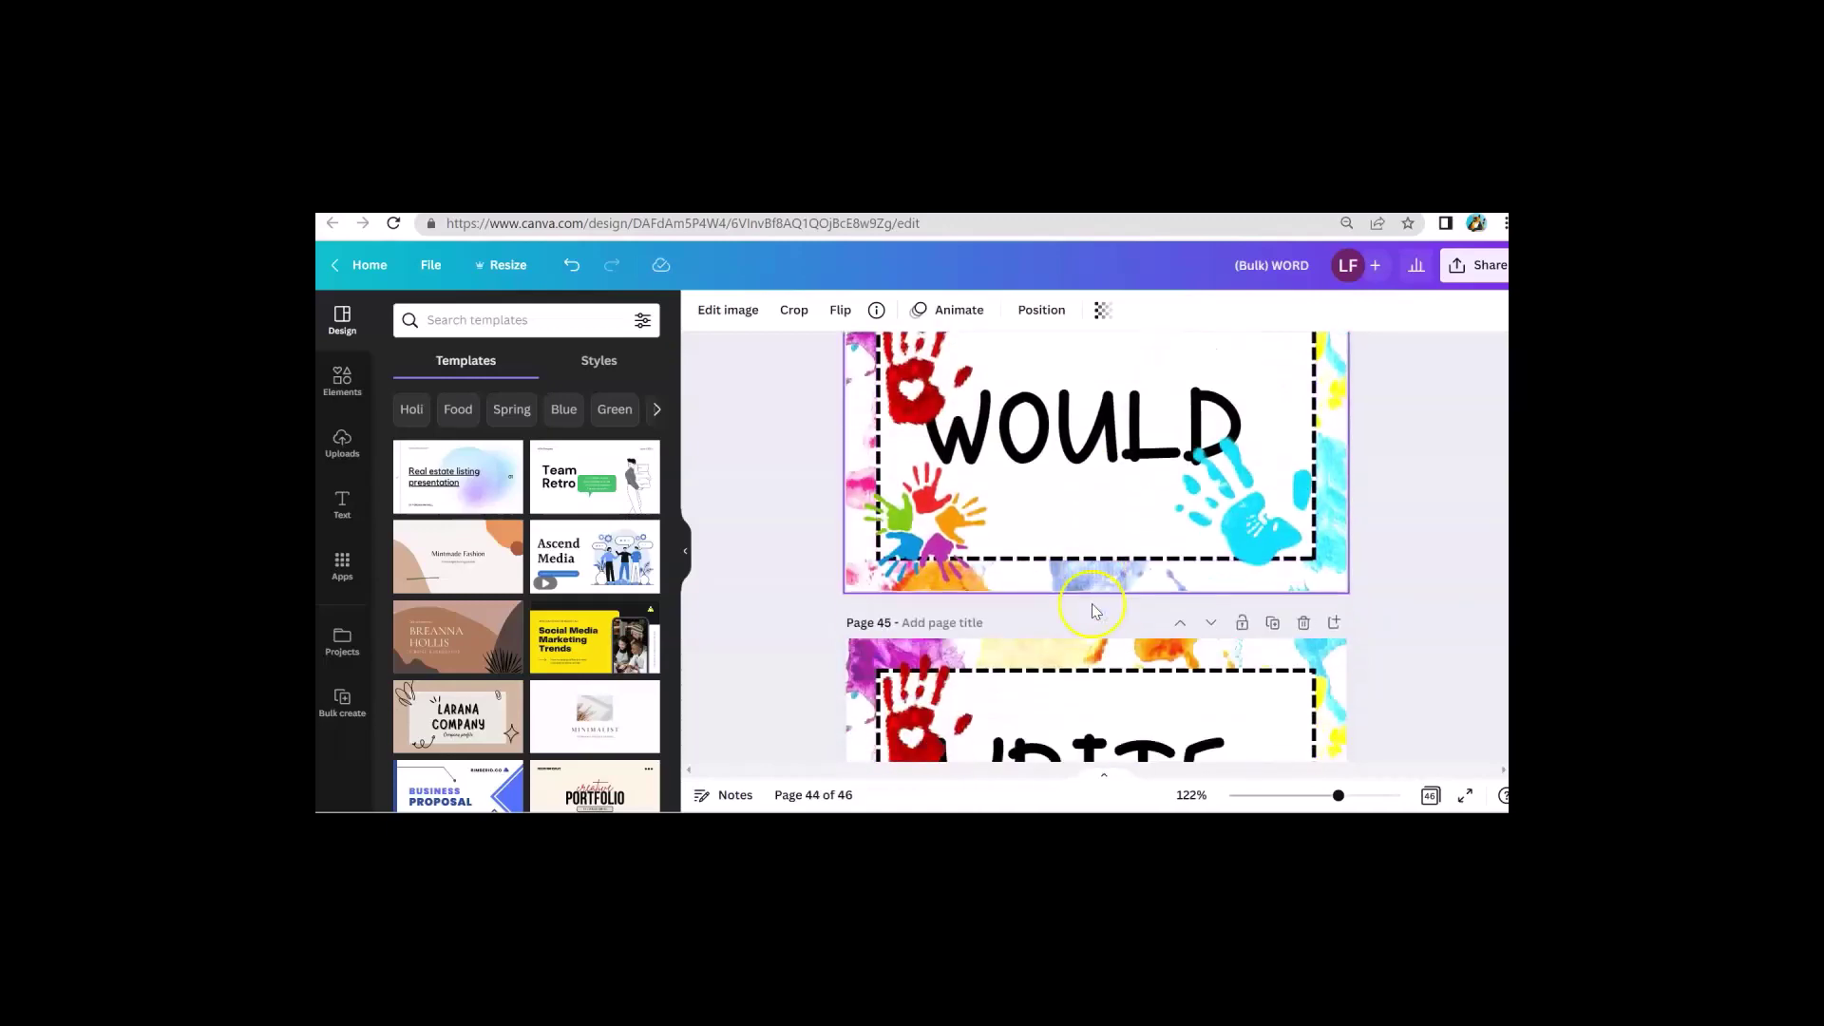
{"action": "scroll", "coordinate": [1103, 613], "scroll_direction": "down", "scroll_amount": 3}
{"action": "scroll", "coordinate": [1159, 611], "scroll_direction": "up", "scroll_amount": 2}
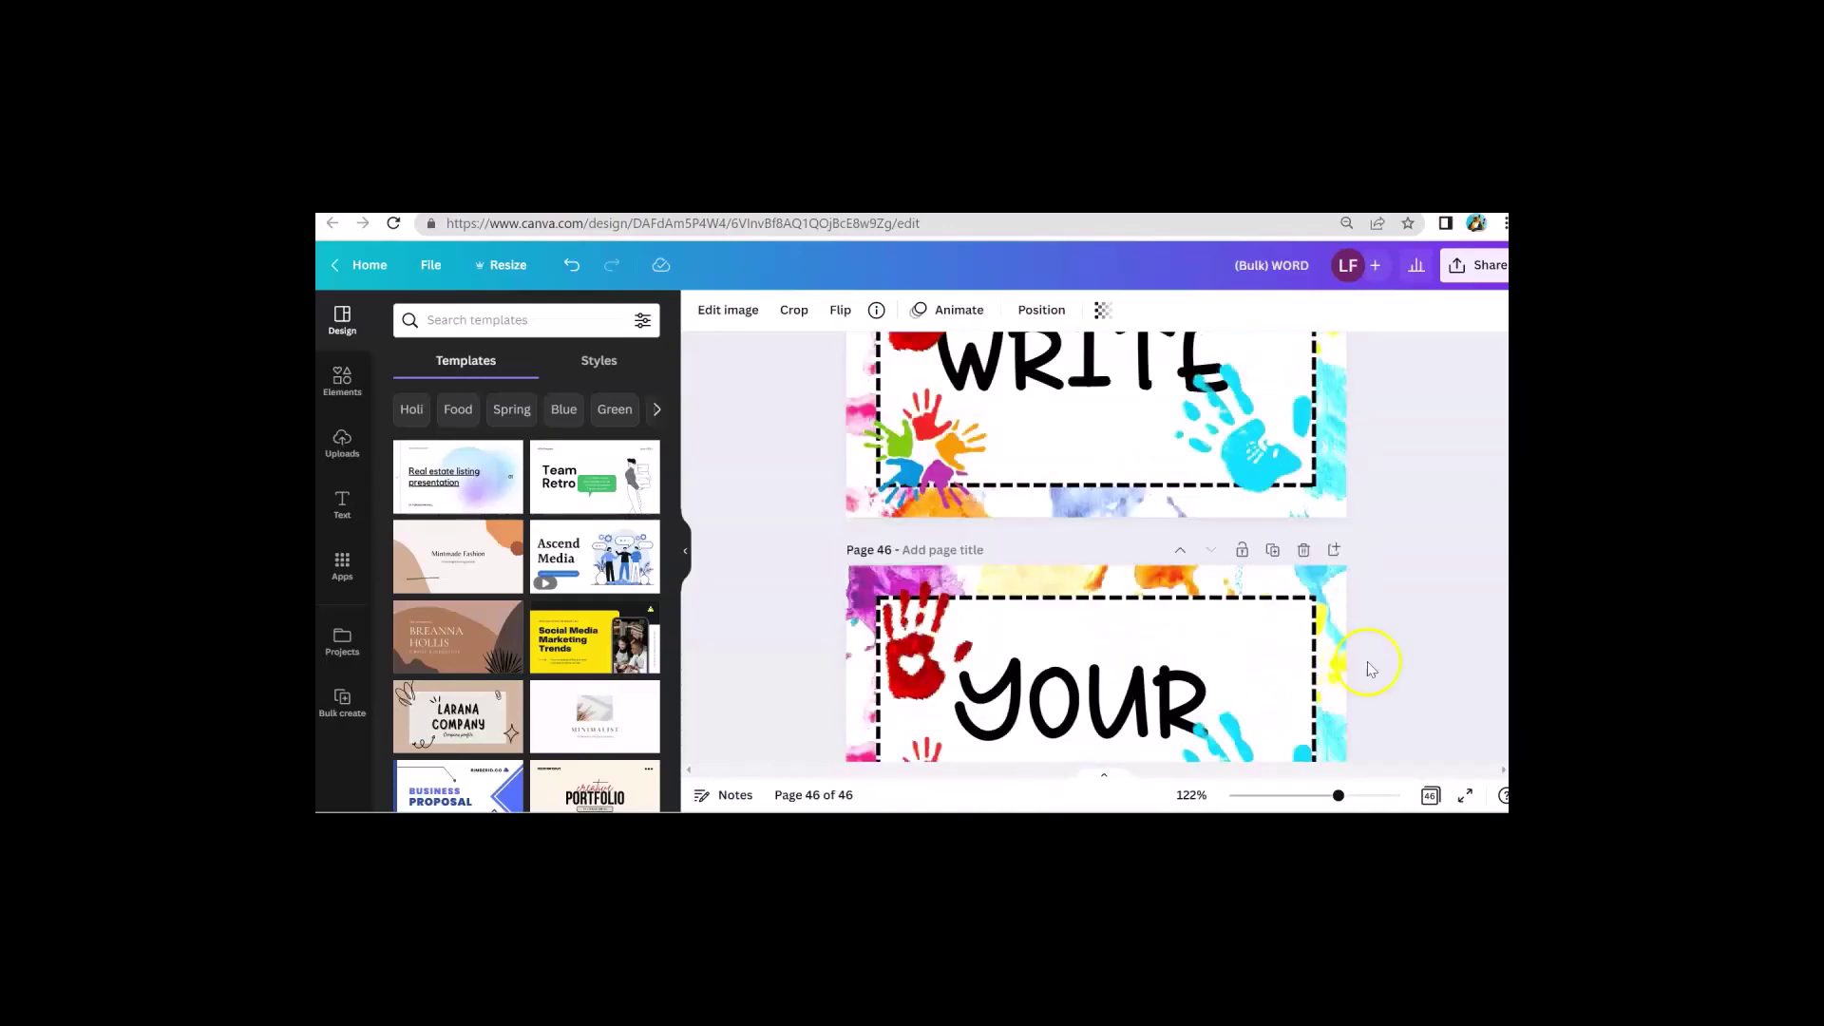
{"action": "scroll", "coordinate": [1095, 548], "scroll_direction": "up", "scroll_amount": 2}
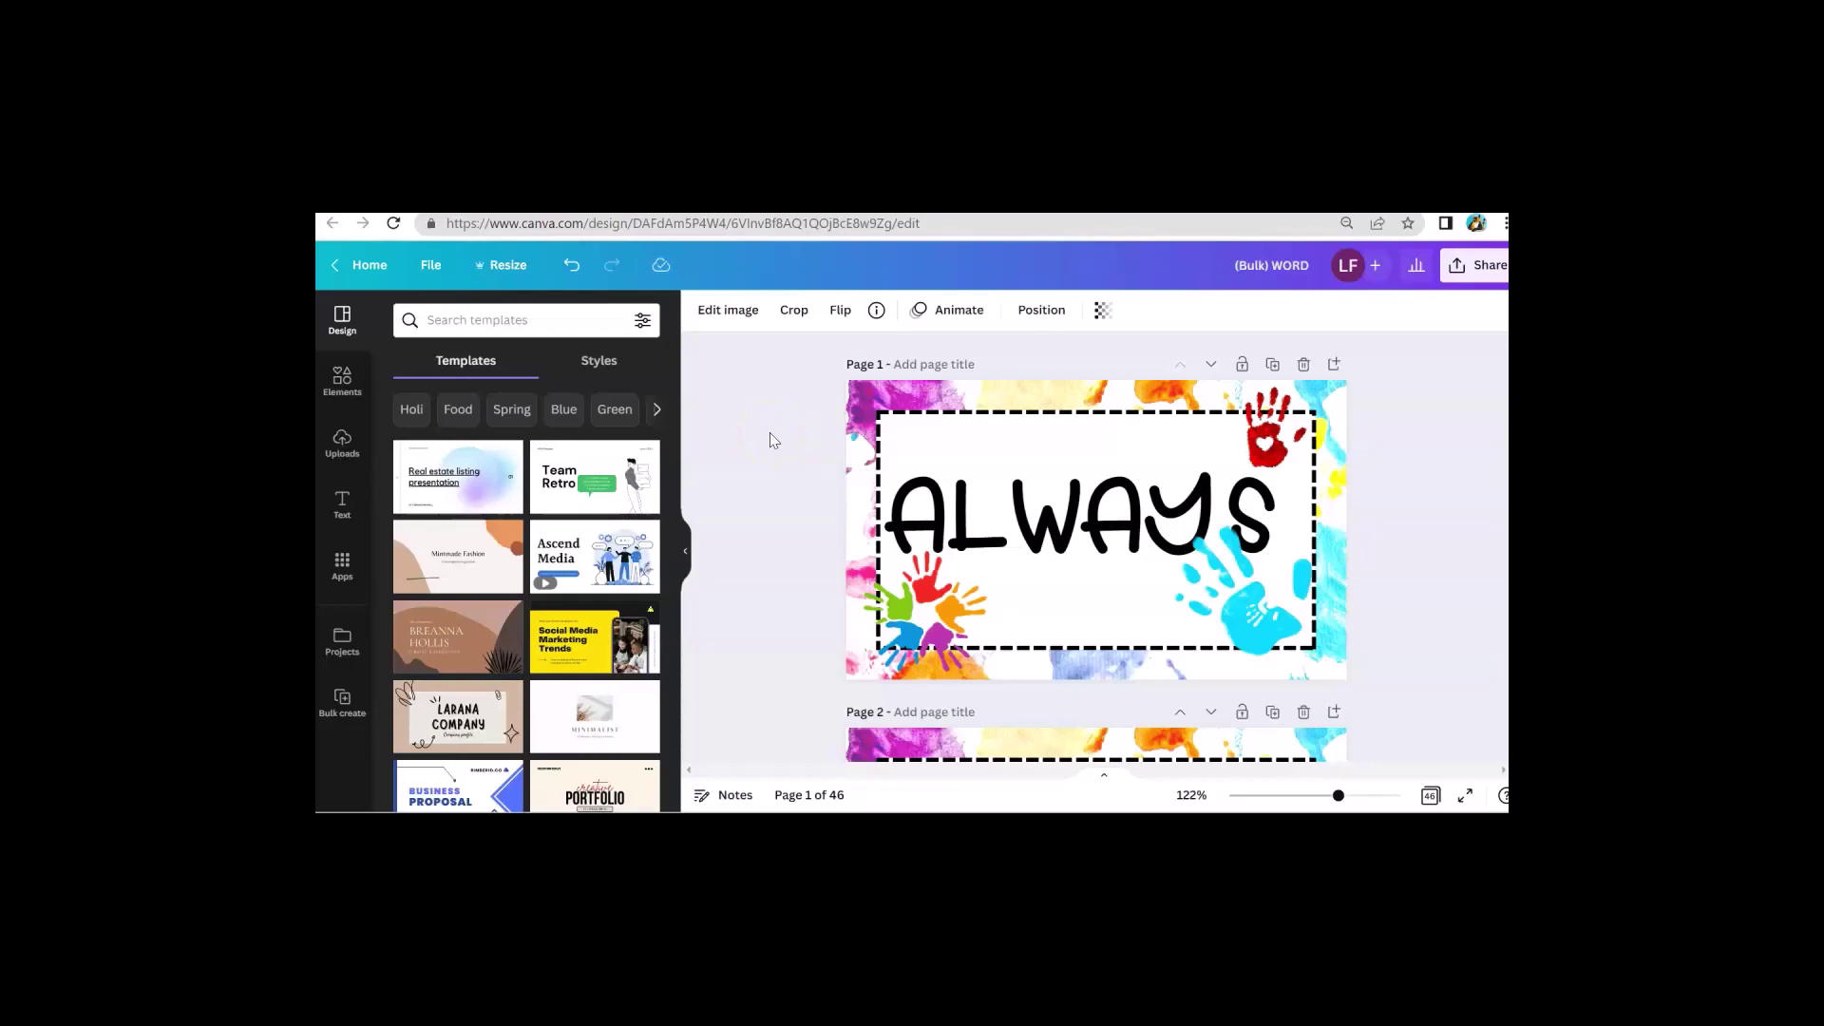
{"action": "scroll", "coordinate": [770, 432], "scroll_direction": "down", "scroll_amount": 5}
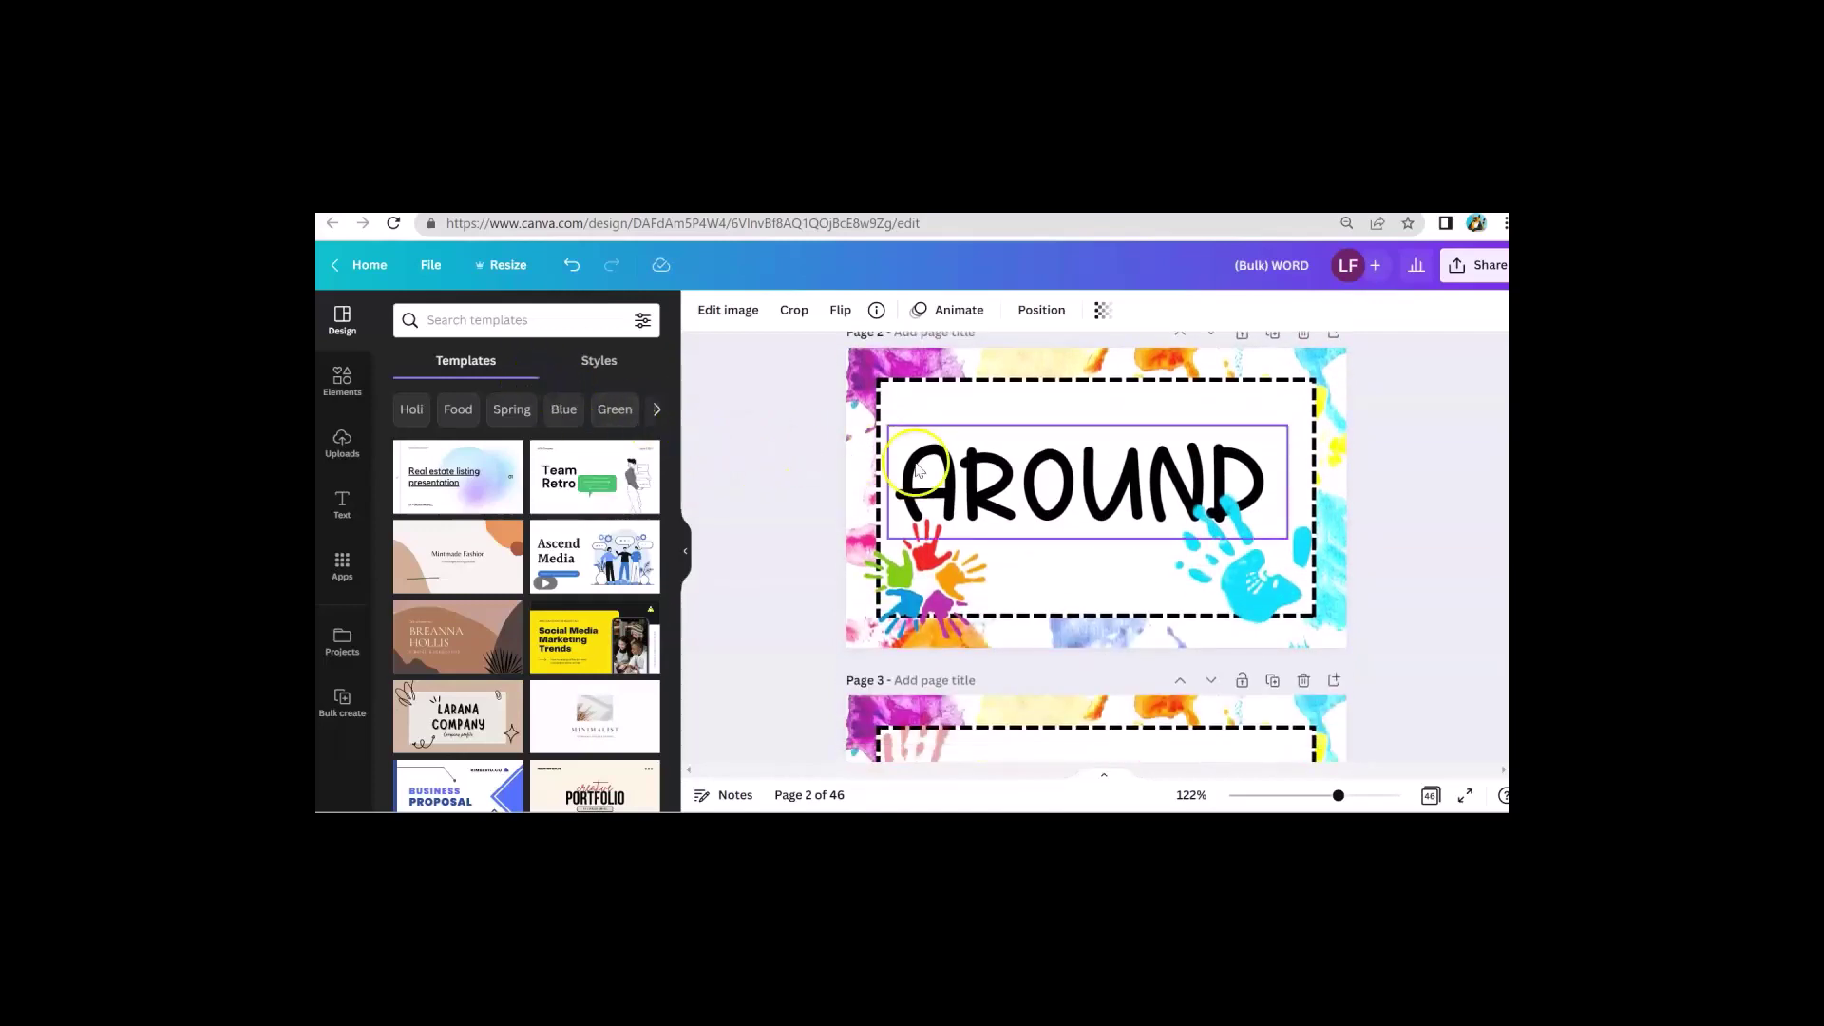
{"action": "scroll", "coordinate": [1043, 644], "scroll_direction": "down", "scroll_amount": 3}
{"action": "scroll", "coordinate": [1043, 644], "scroll_direction": "down", "scroll_amount": 5}
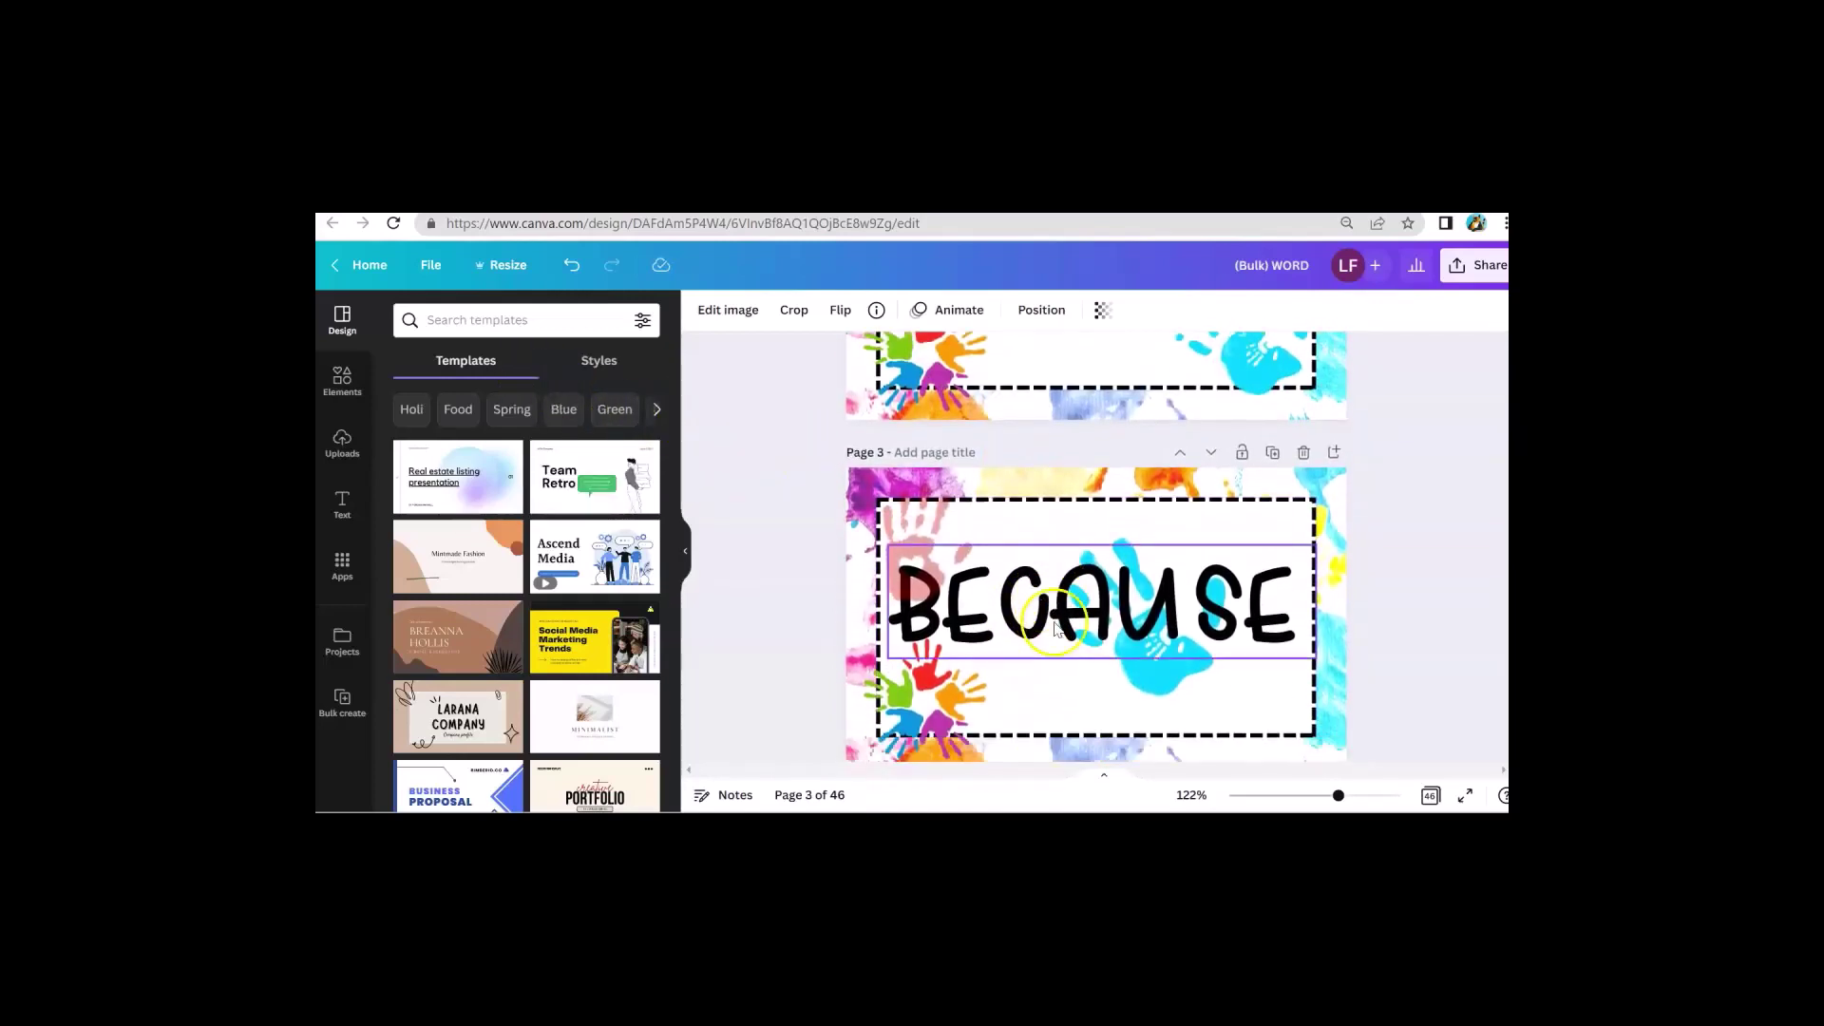
{"action": "scroll", "coordinate": [1052, 596], "scroll_direction": "down", "scroll_amount": 4}
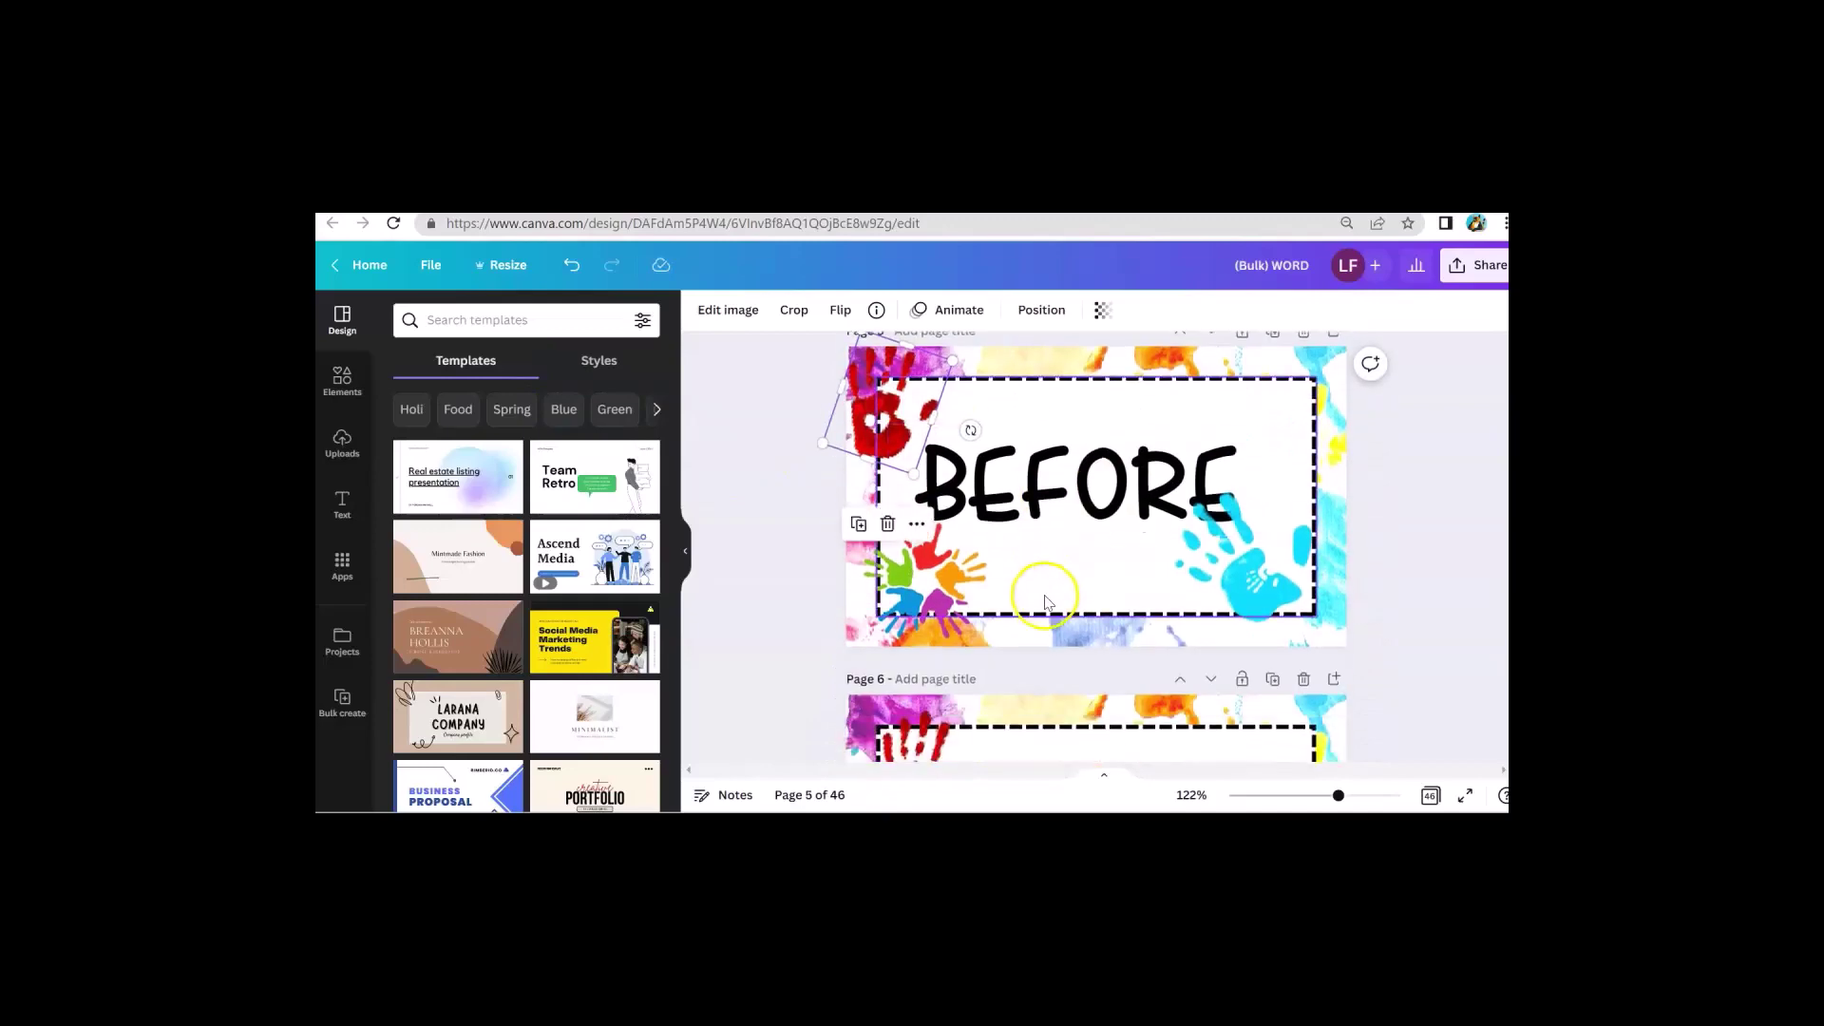
{"action": "scroll", "coordinate": [1064, 617], "scroll_direction": "up", "scroll_amount": 5}
{"action": "scroll", "coordinate": [1068, 627], "scroll_direction": "up", "scroll_amount": 8}
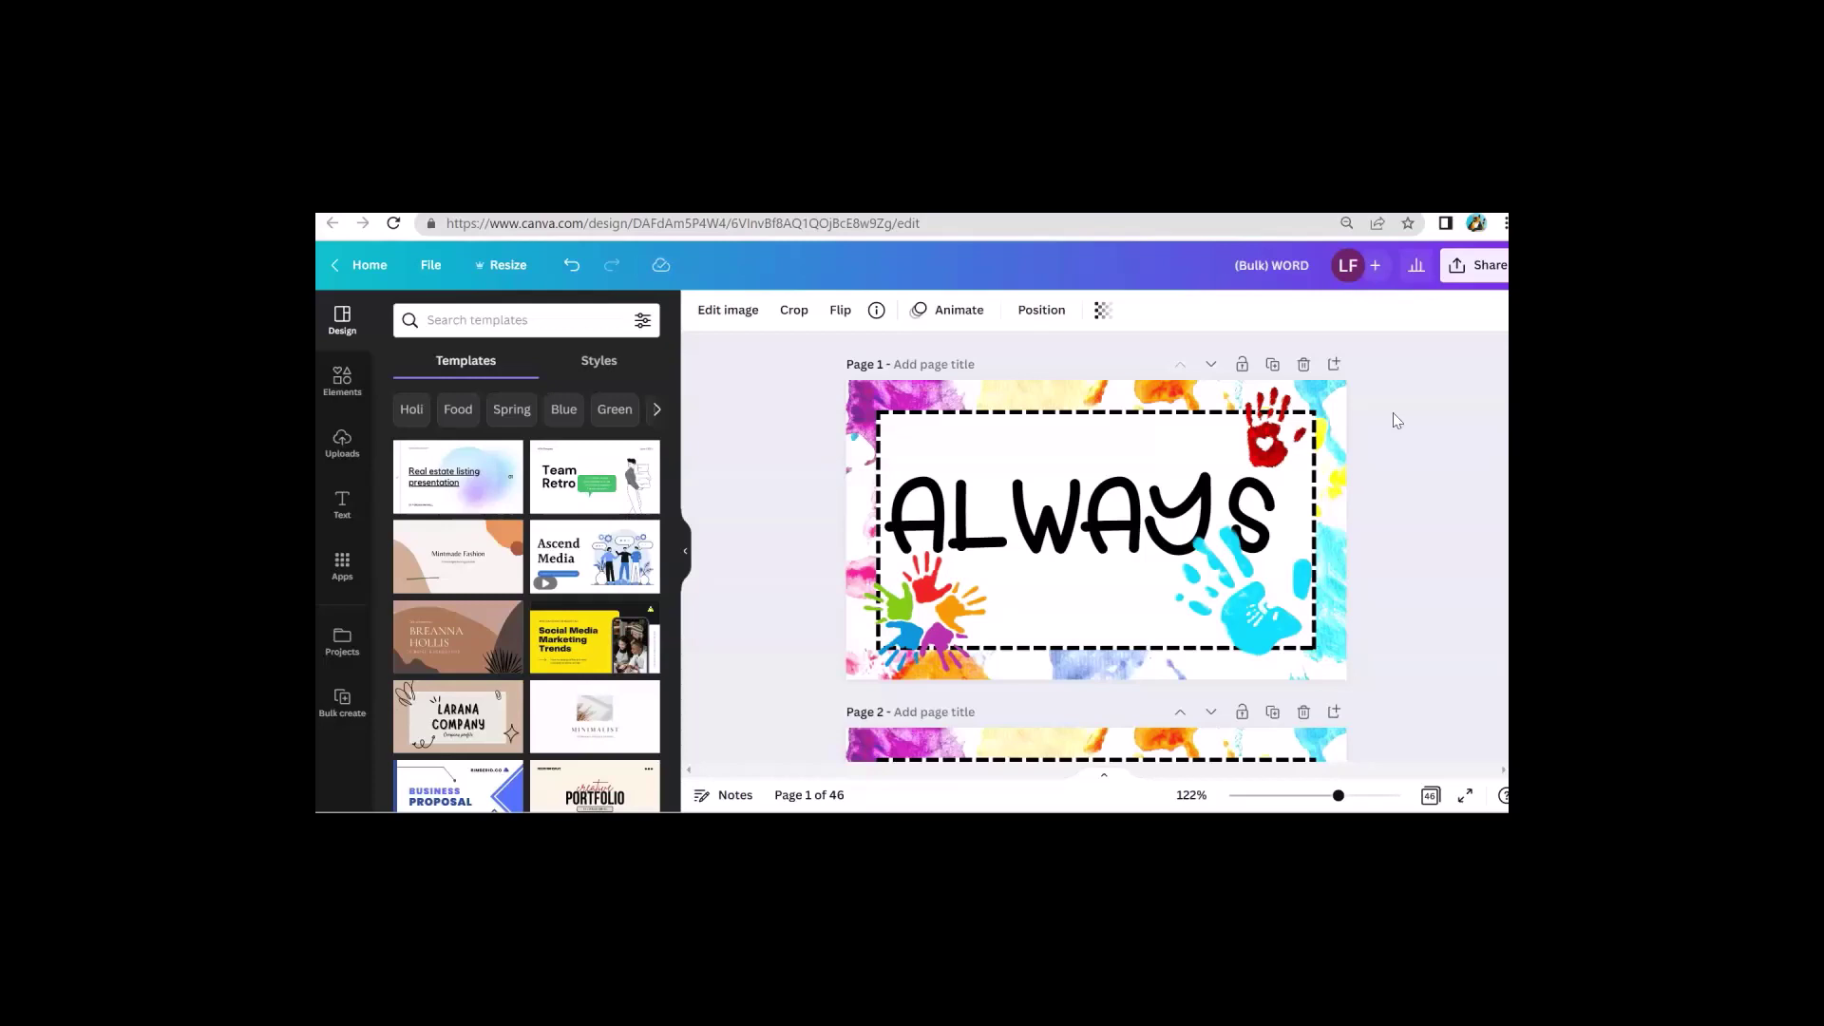
{"action": "left_click", "coordinate": [1344, 521]}
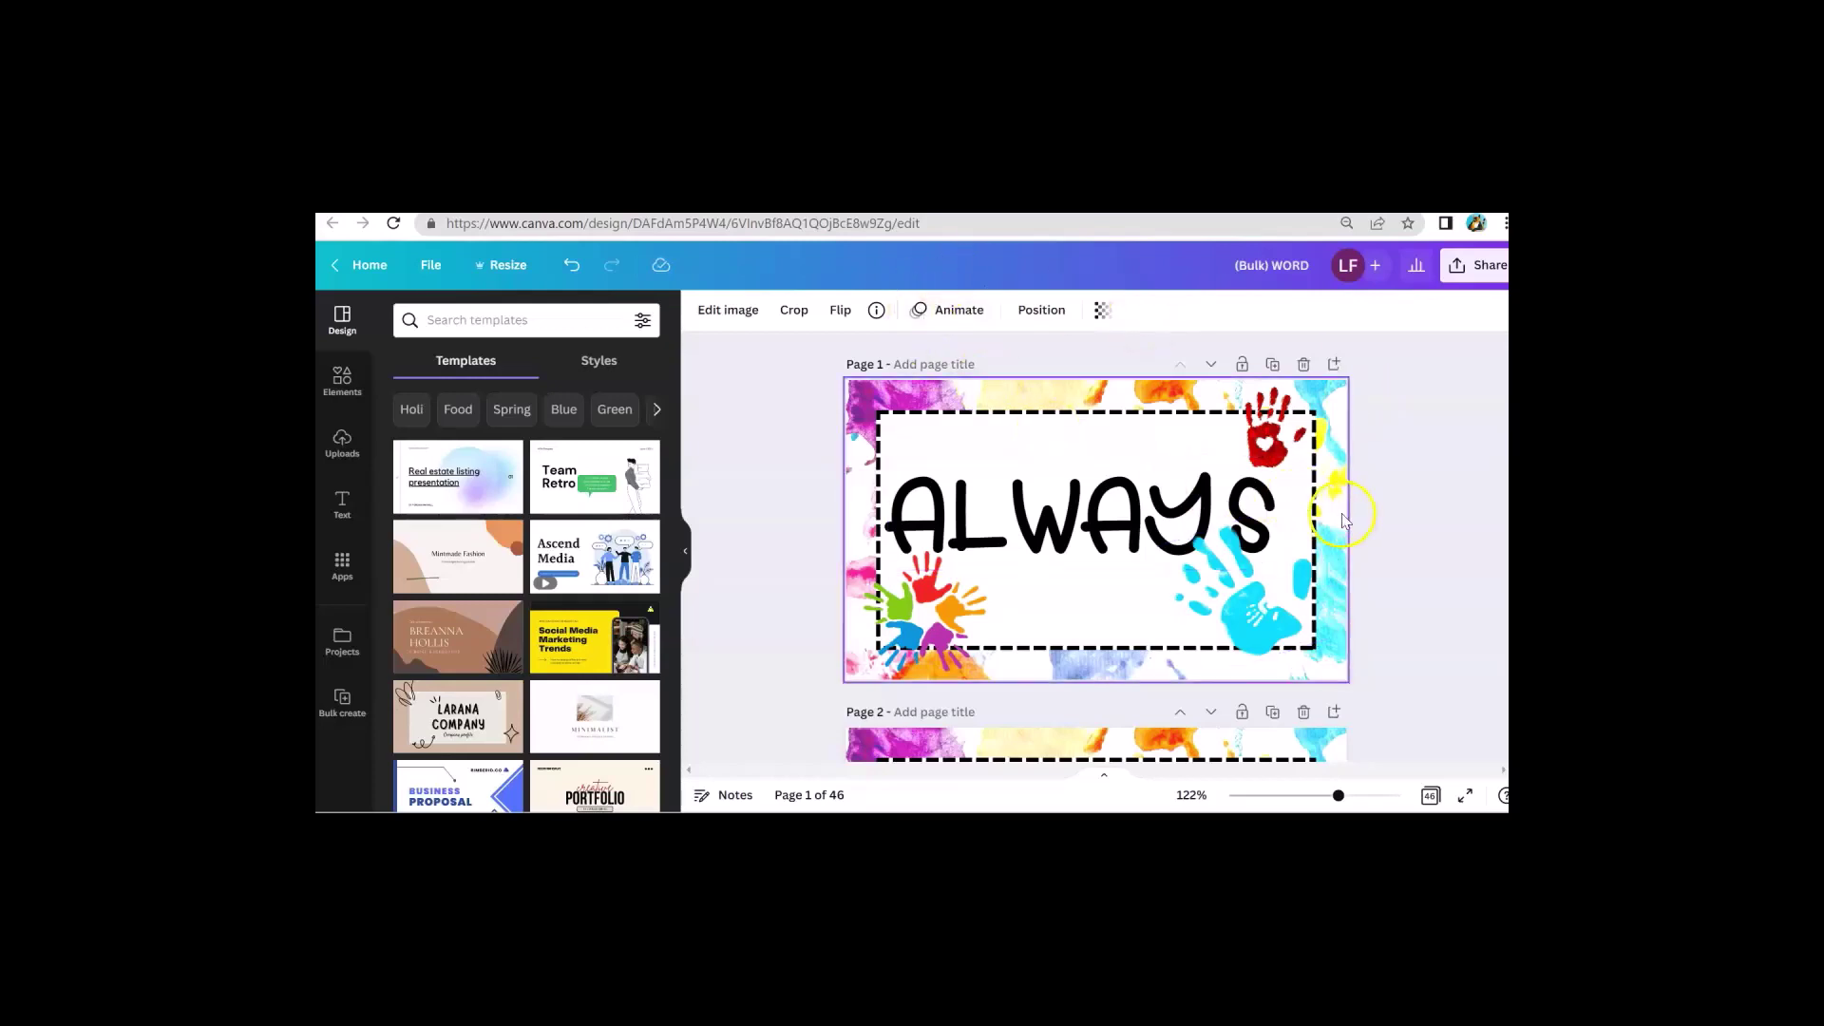
{"action": "left_click", "coordinate": [1256, 589]}
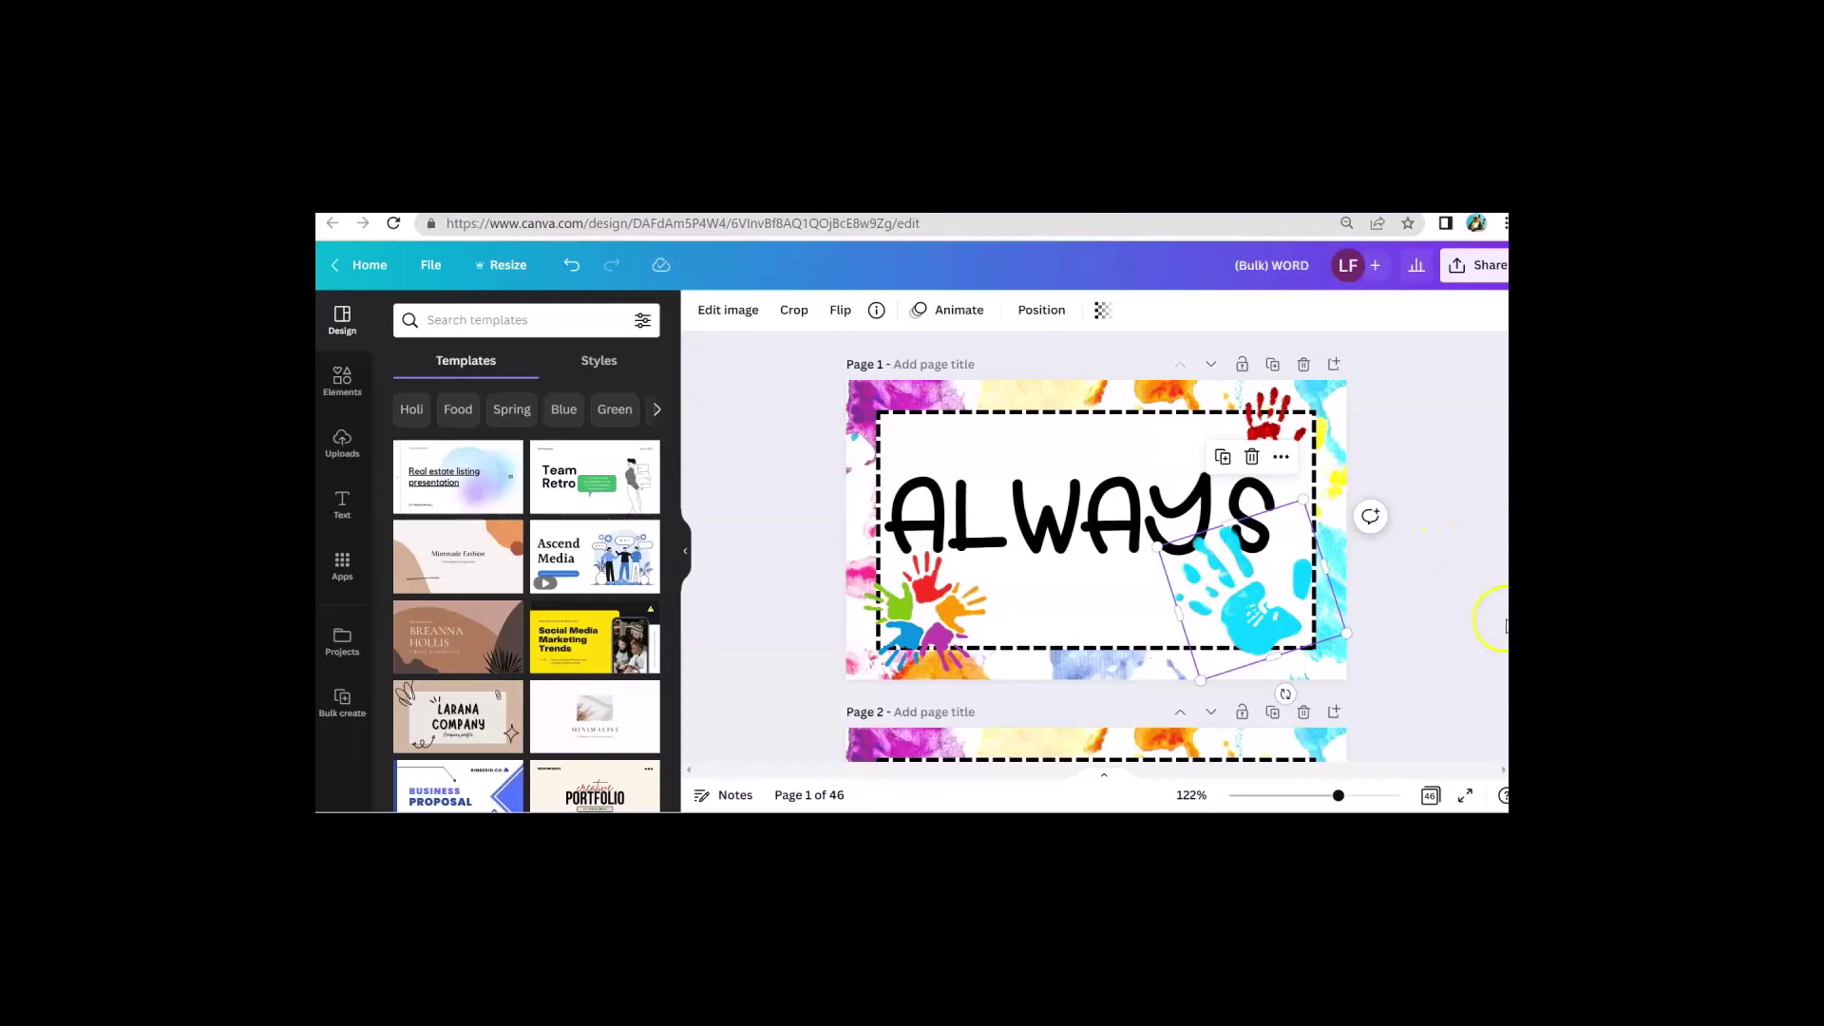
{"action": "scroll", "coordinate": [1414, 556], "scroll_direction": "down", "scroll_amount": 3}
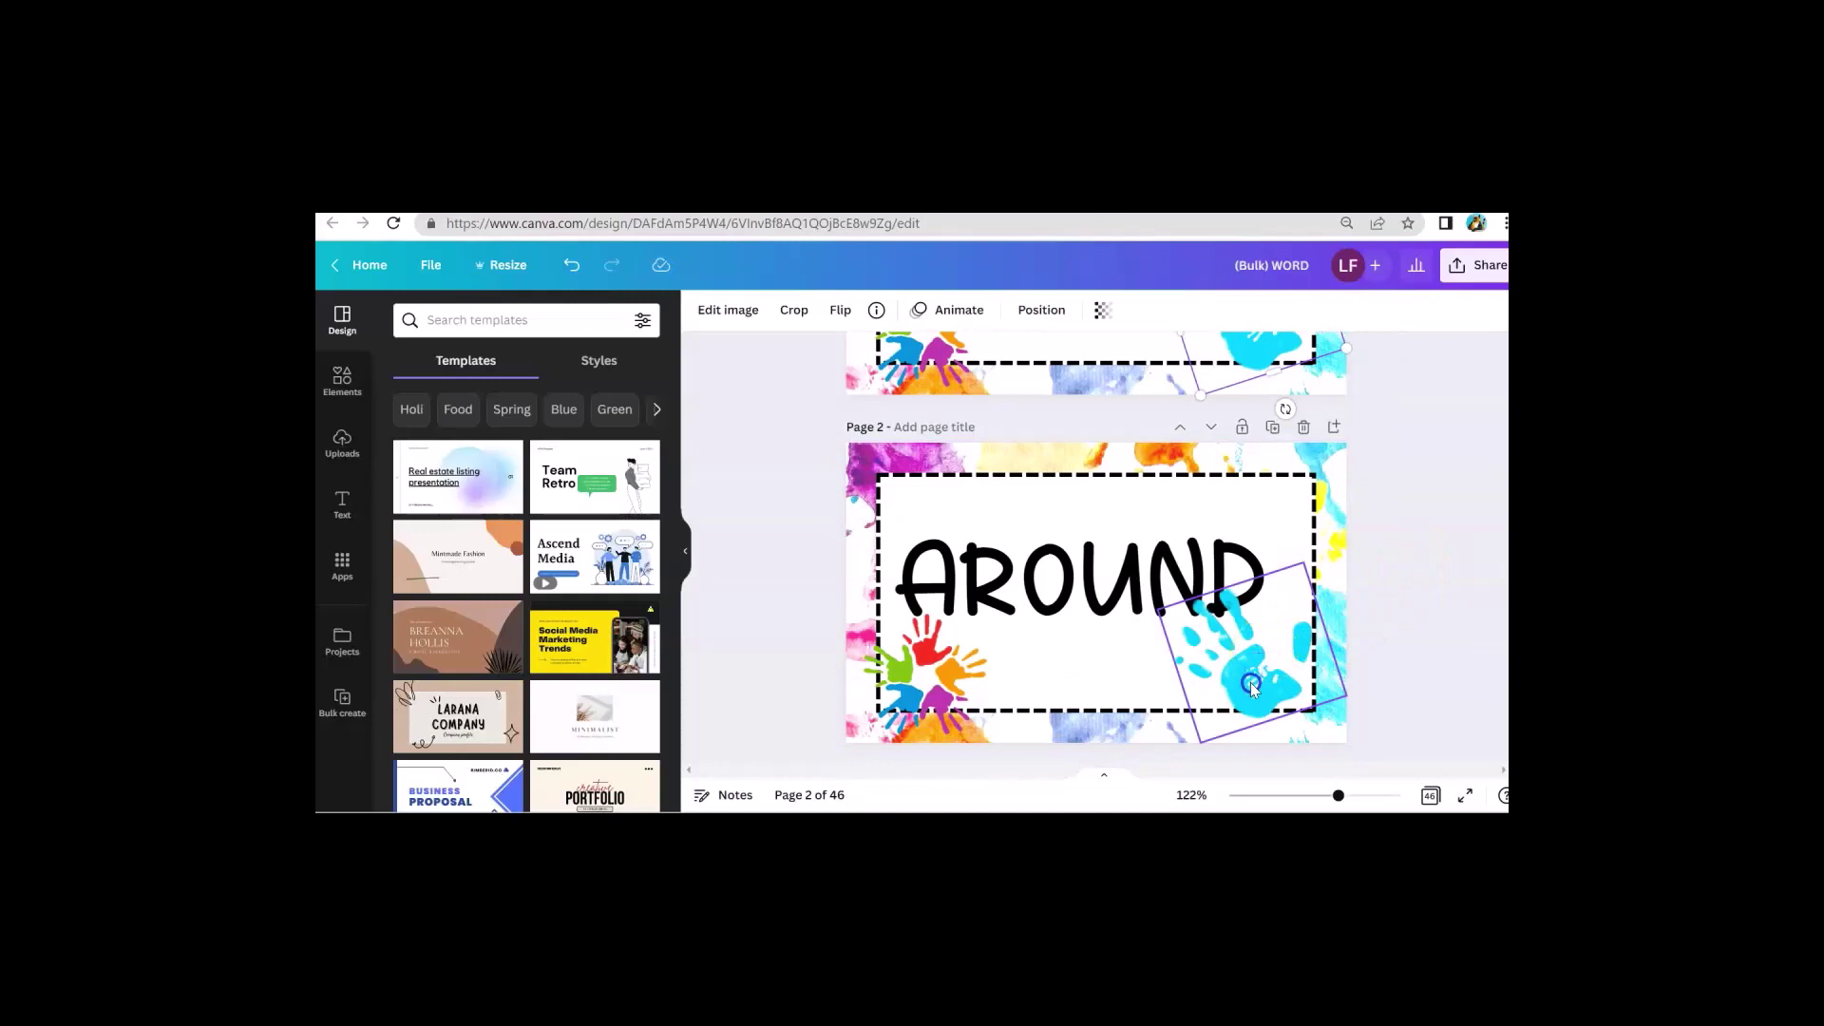
{"action": "scroll", "coordinate": [1426, 533], "scroll_direction": "up", "scroll_amount": 3}
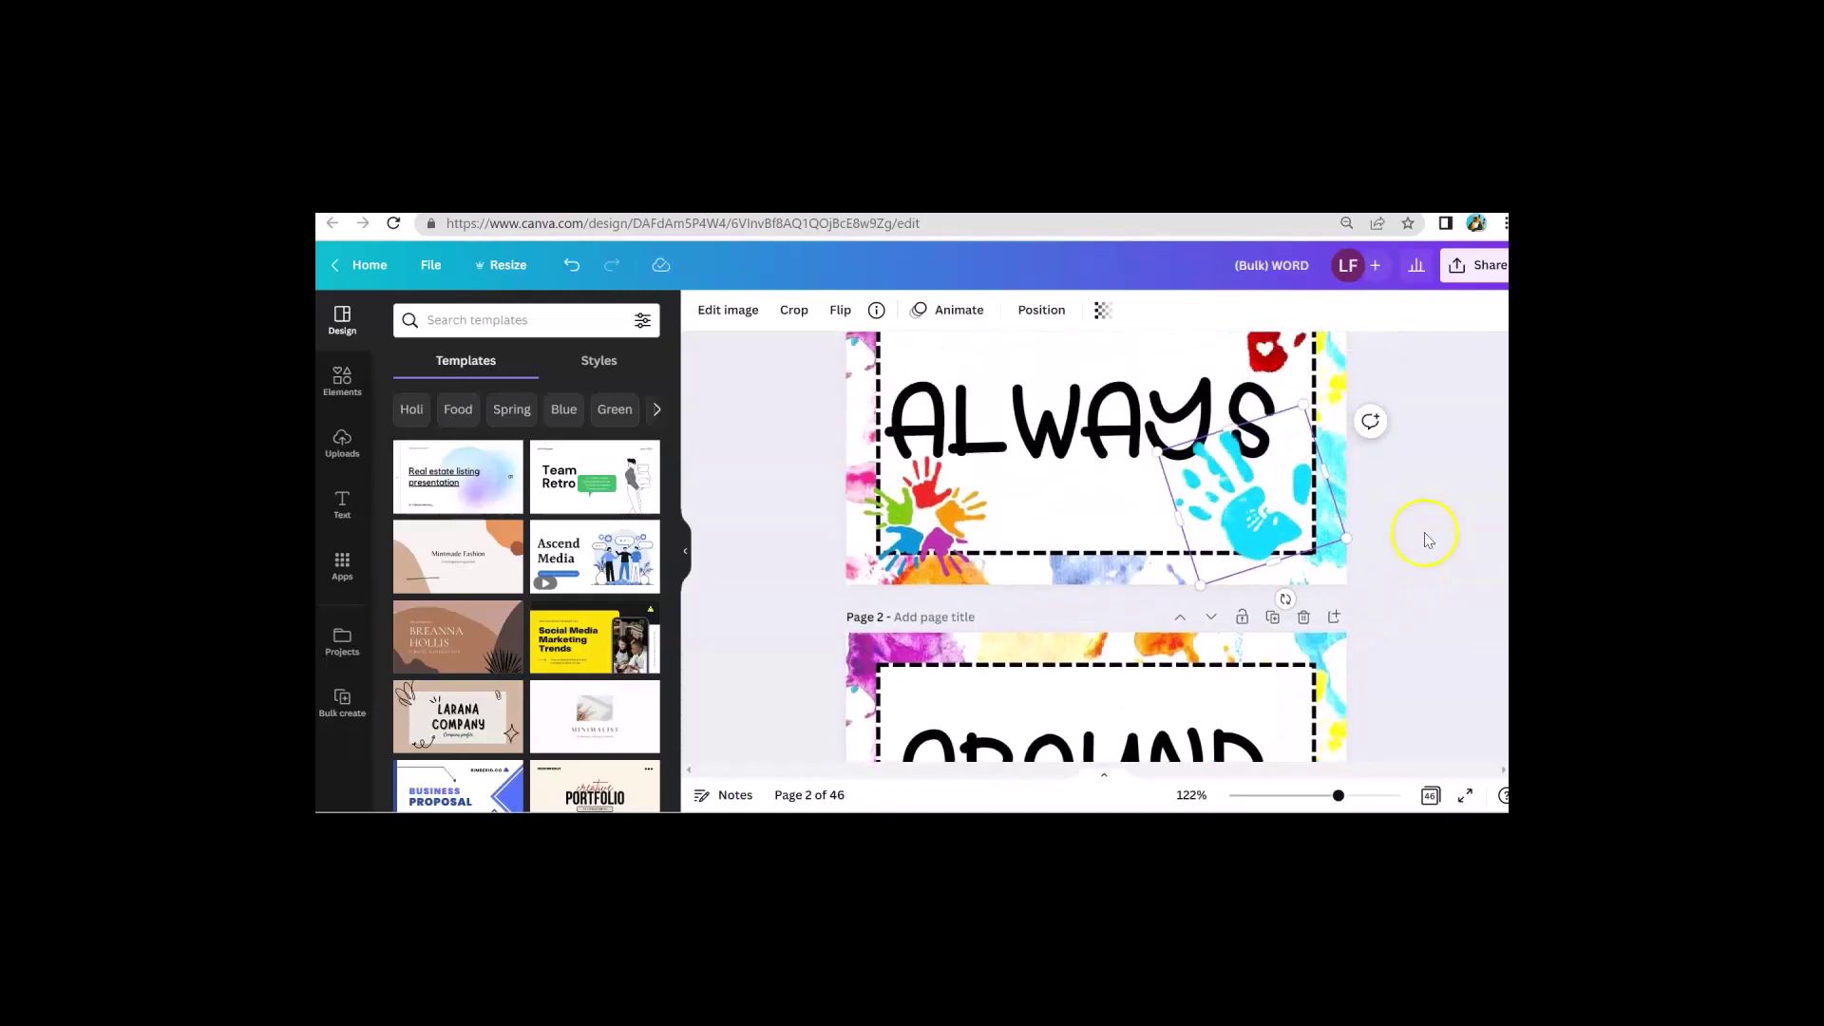